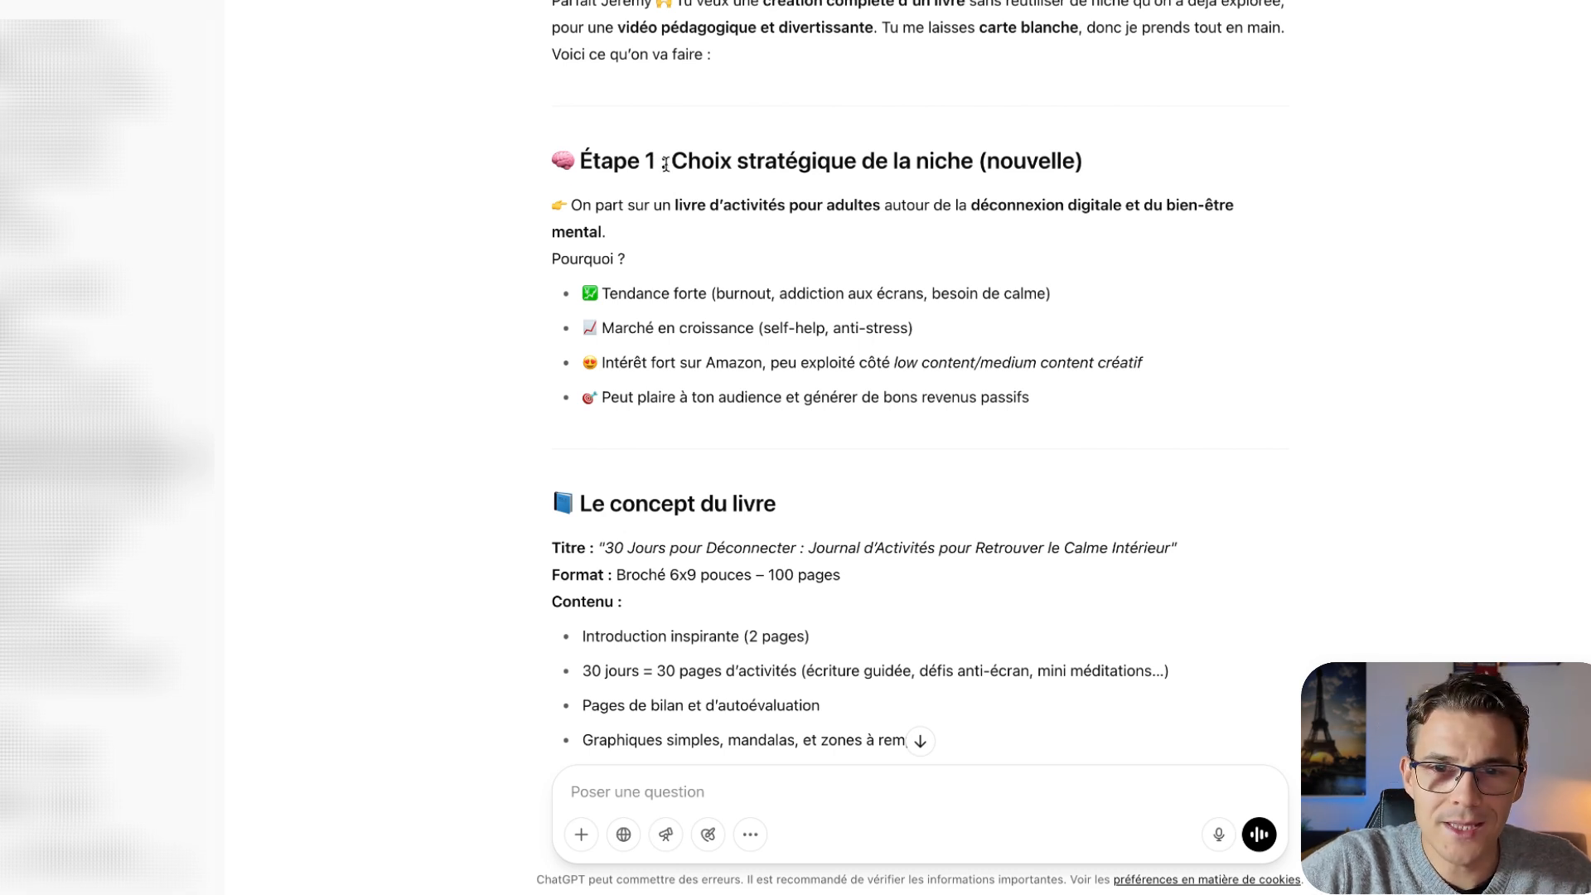
# - Review the niche choice and the book concept, highlighting the adult activity book type, the contents list and the 30 activity pages
pyautogui.moveTo(668, 205); pyautogui.dragTo(889, 205)
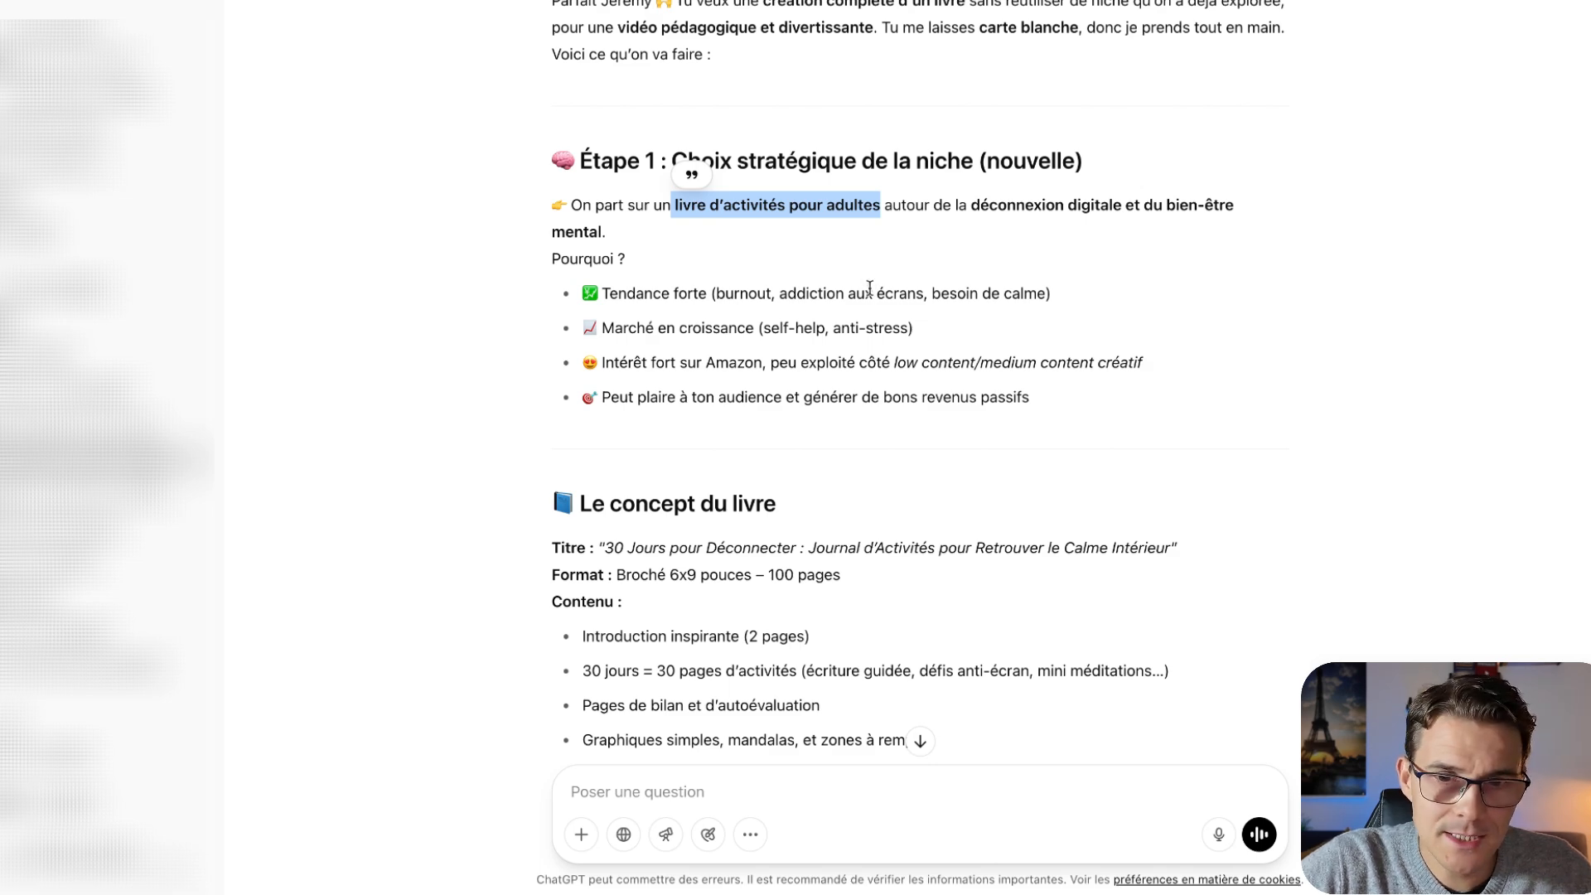
pyautogui.scroll(-3, 869, 286)
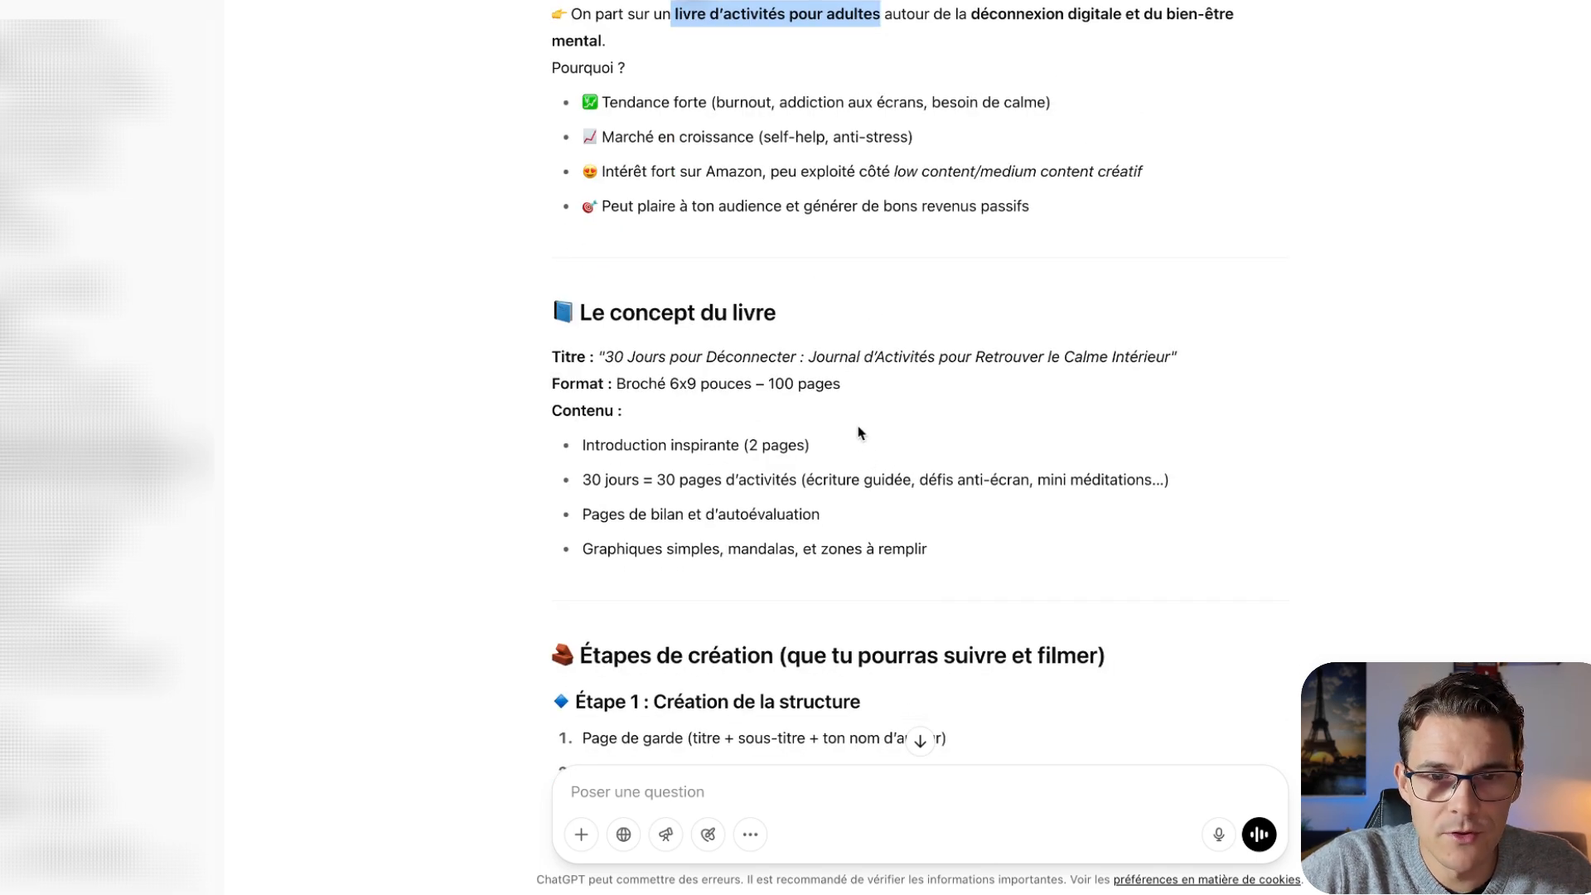
pyautogui.scroll(-1, 812, 406)
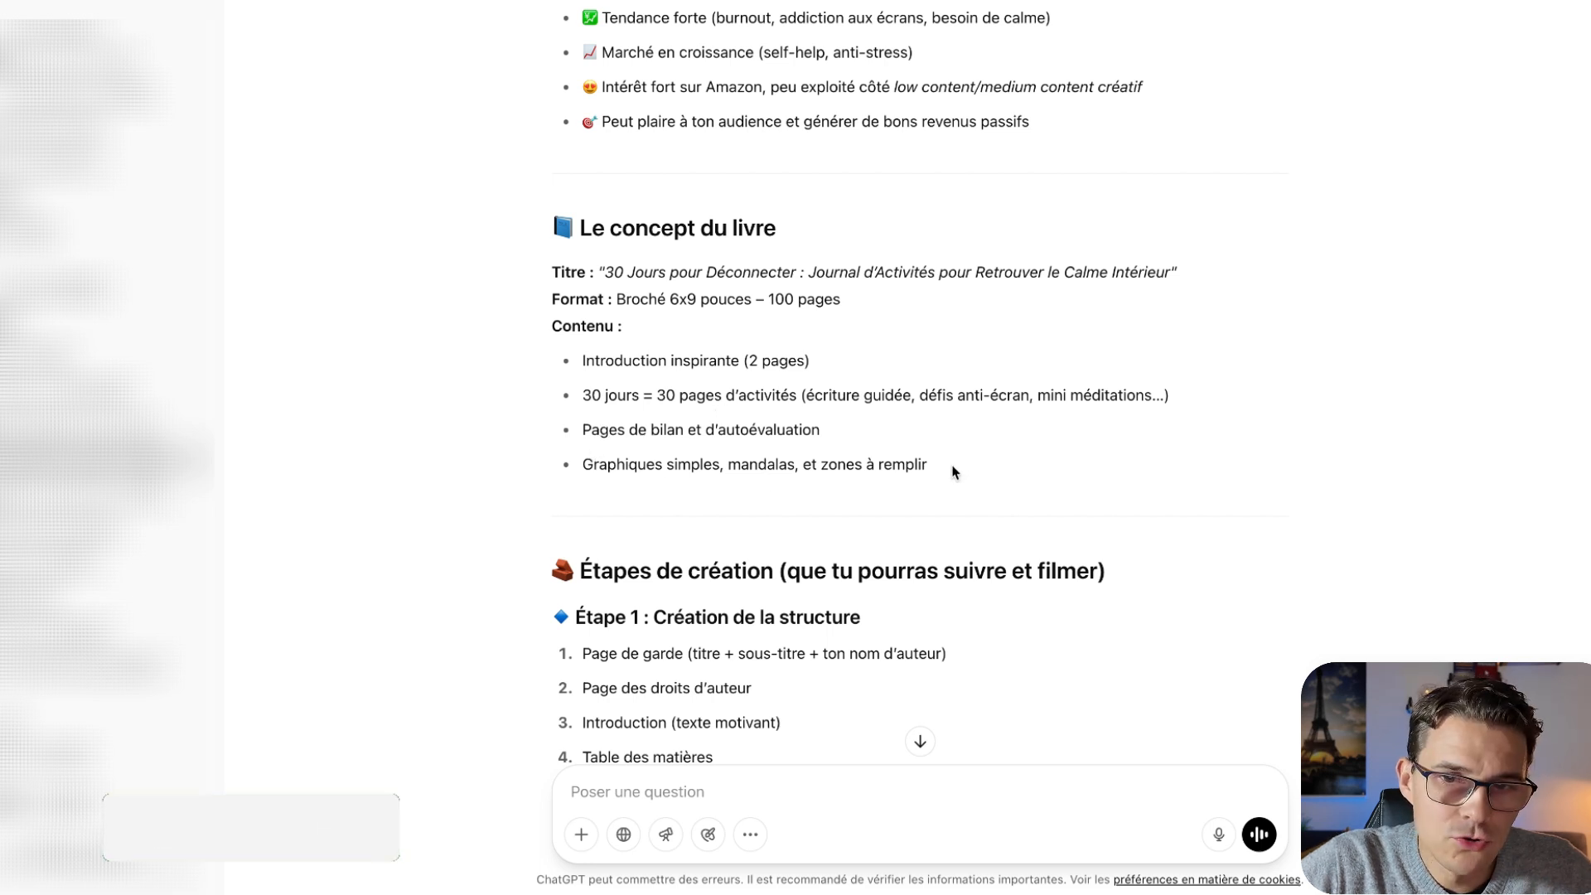
pyautogui.moveTo(951, 465); pyautogui.dragTo(714, 334)
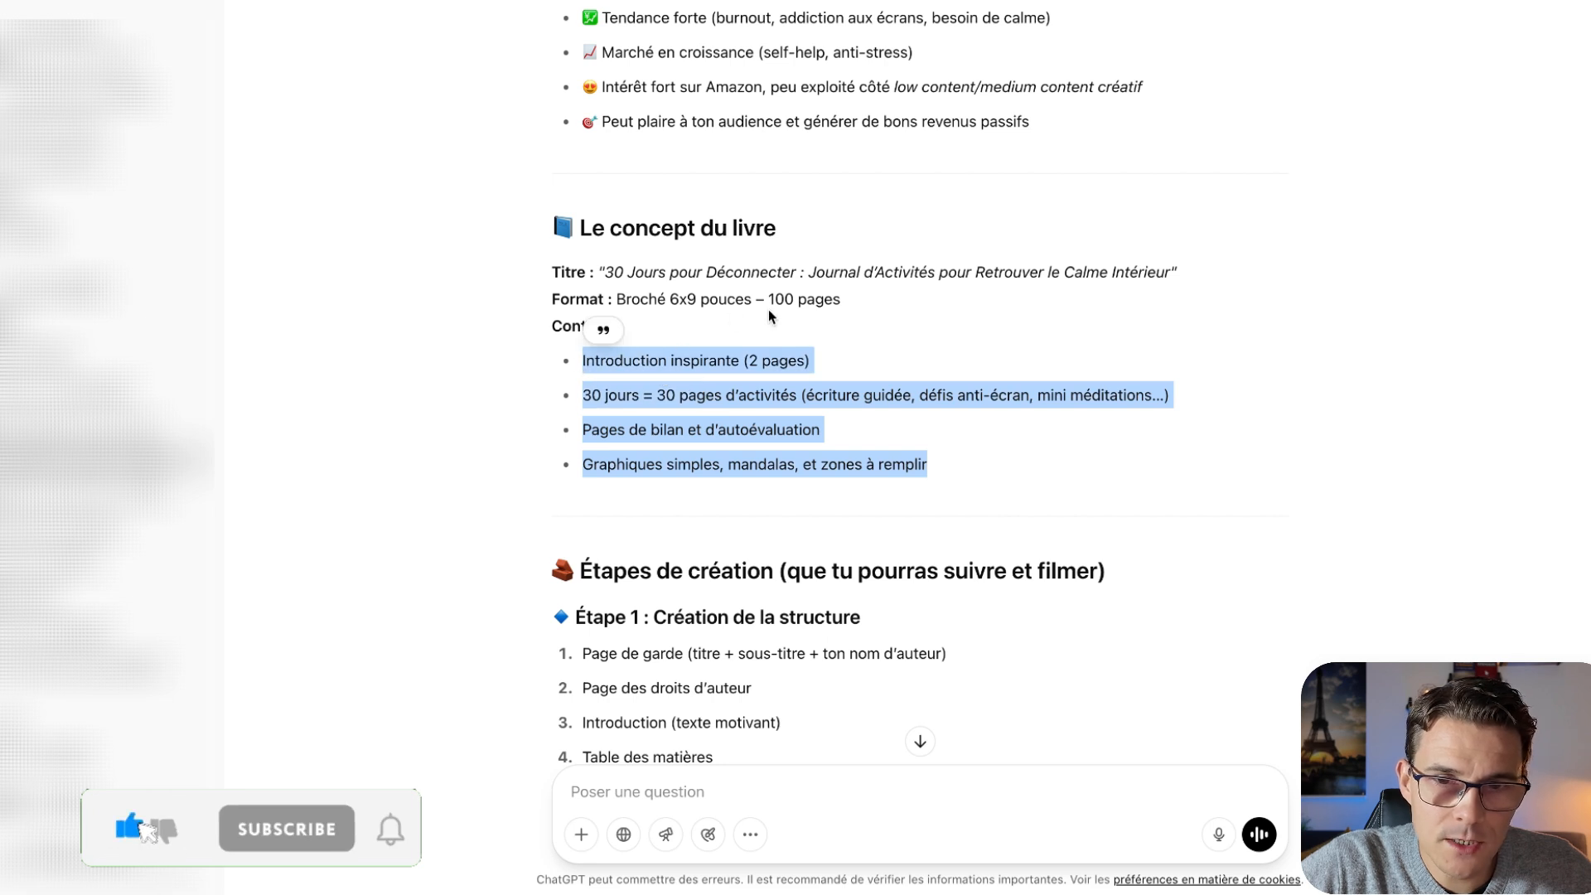
pyautogui.click(642, 410)
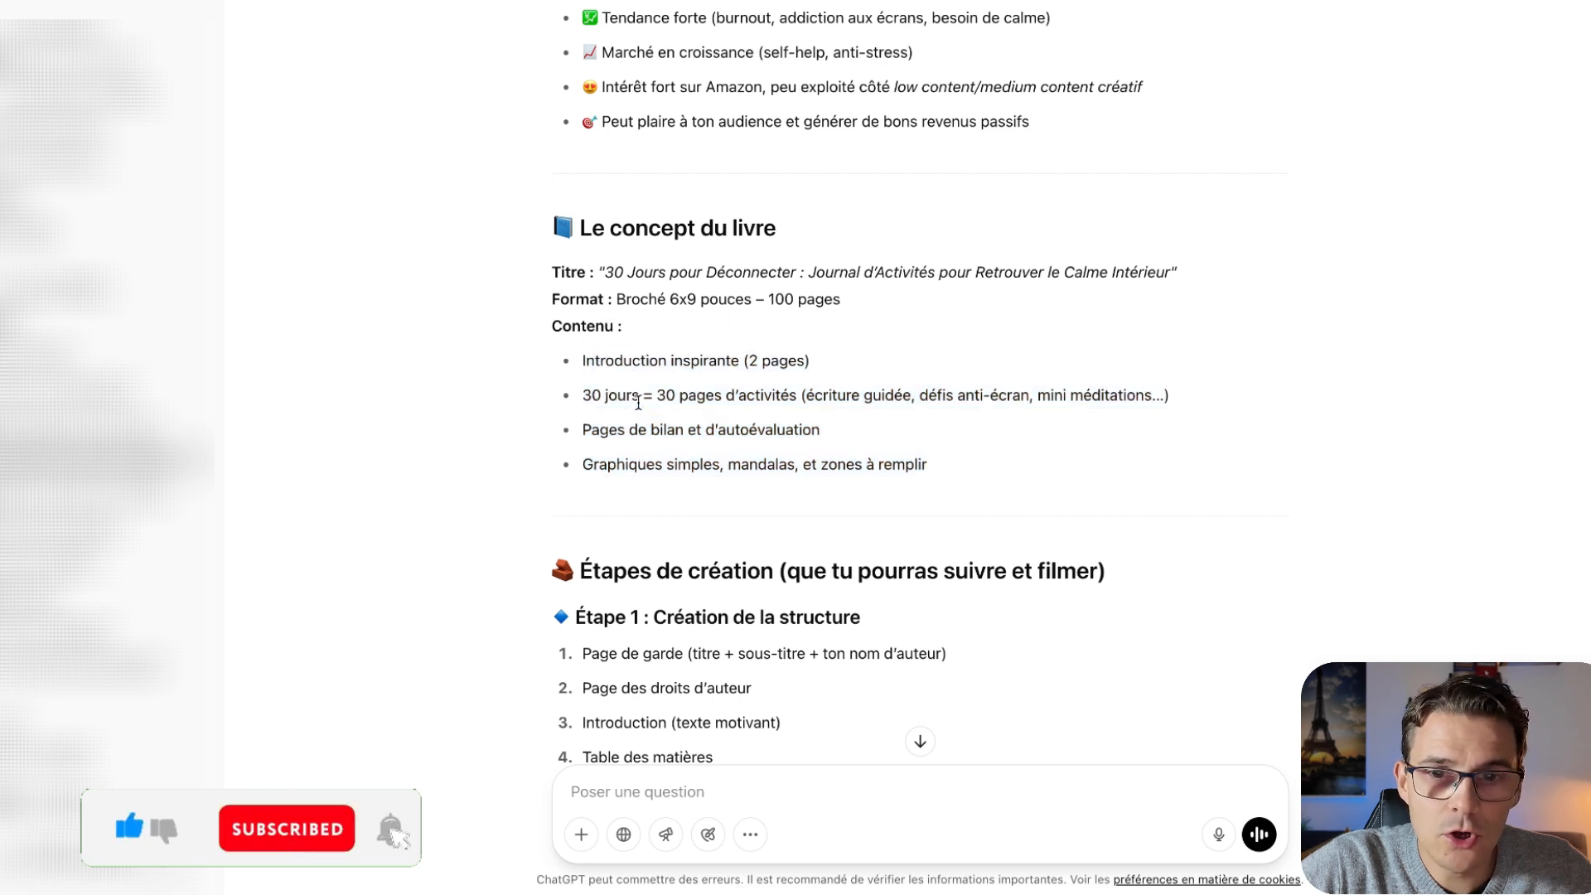
pyautogui.moveTo(639, 396); pyautogui.dragTo(798, 398)
# - Read the creation steps on book structure and content writing, highlighting the question about drafting everything directly in the chat
pyautogui.scroll(-5, 890, 537)
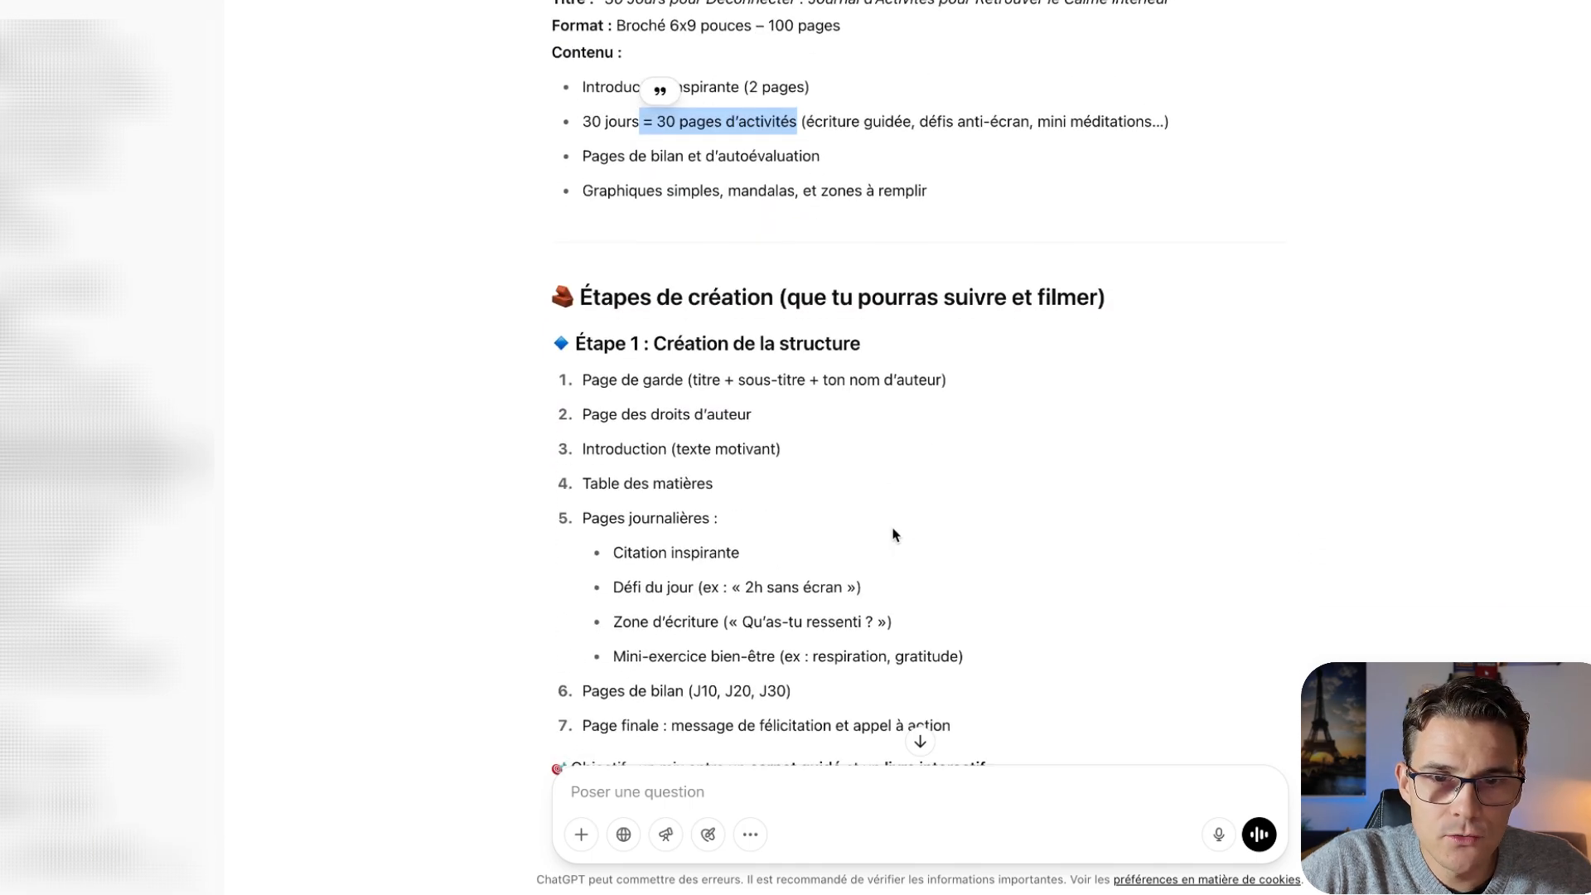
pyautogui.scroll(-2, 828, 514)
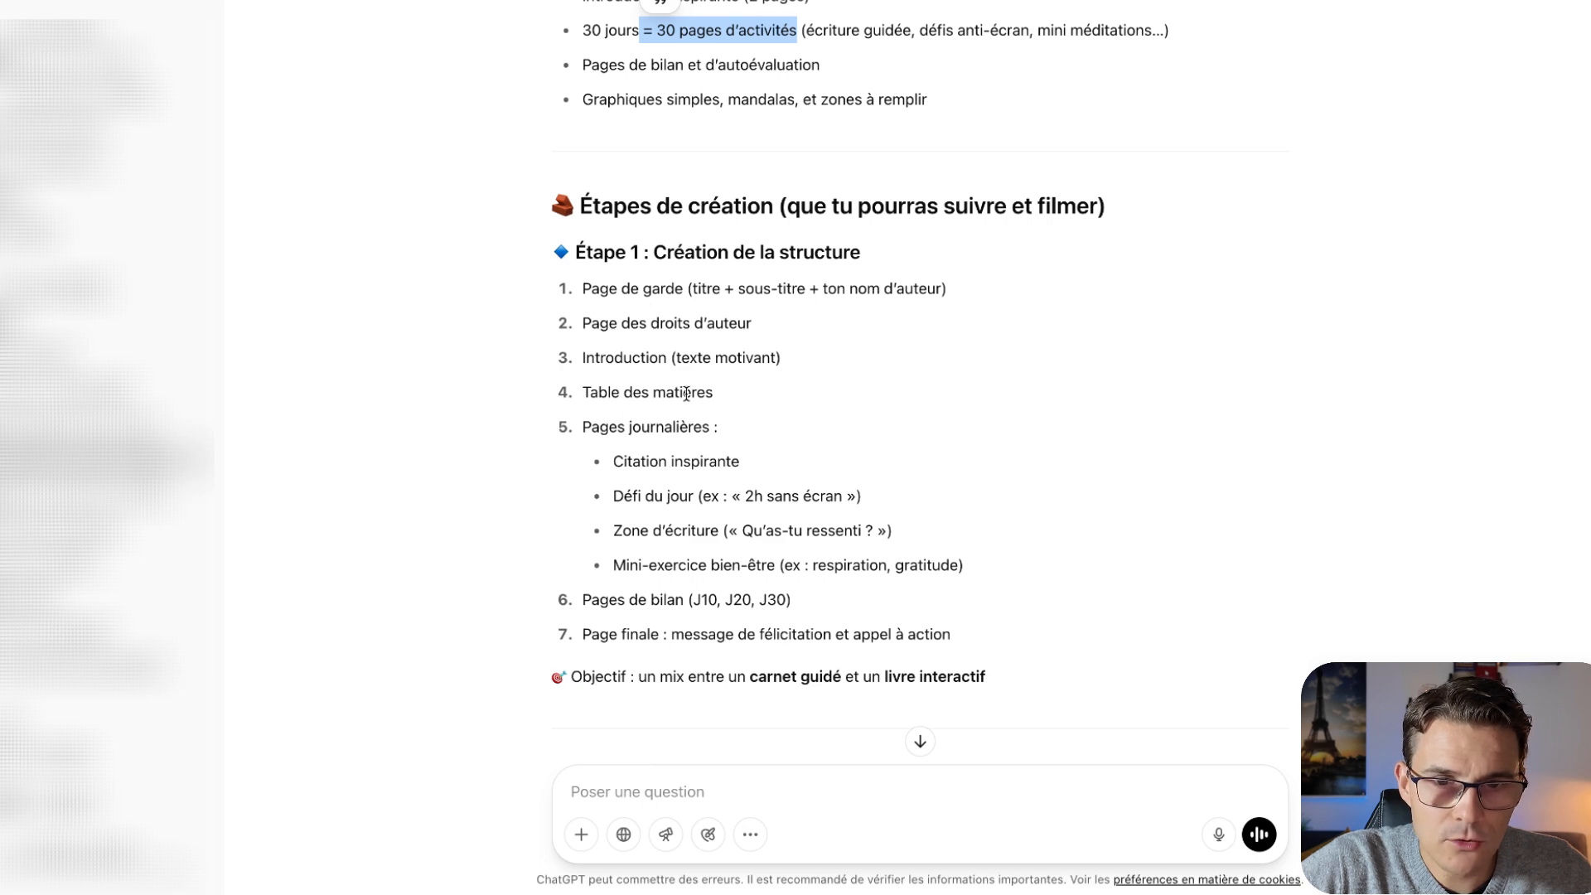
pyautogui.scroll(-4, 720, 592)
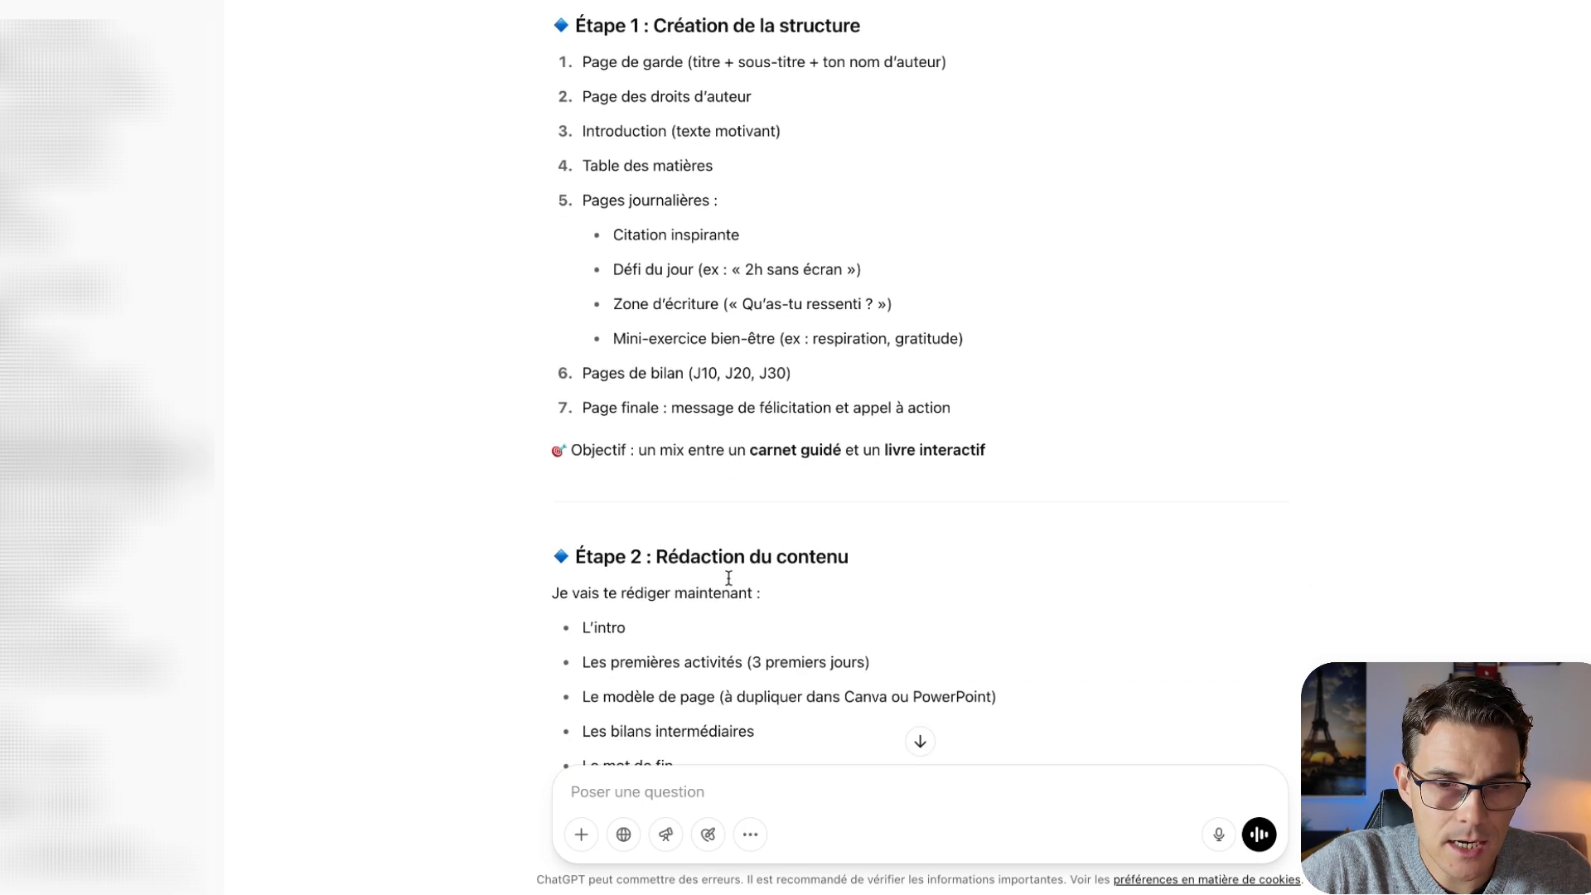
pyautogui.scroll(-4, 655, 435)
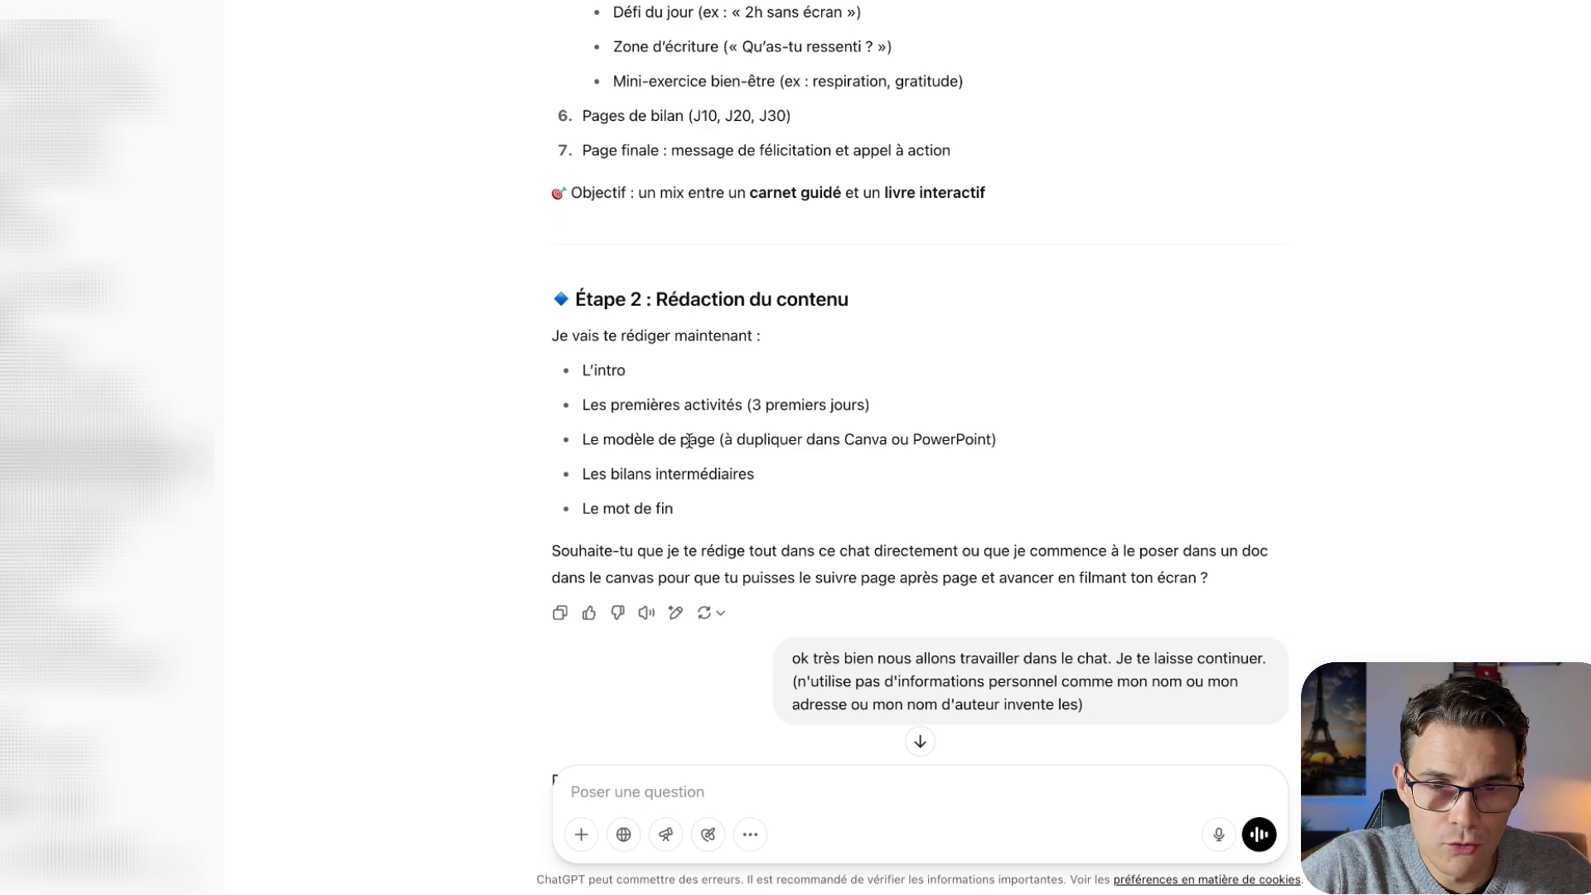
pyautogui.moveTo(664, 494); pyautogui.dragTo(895, 489)
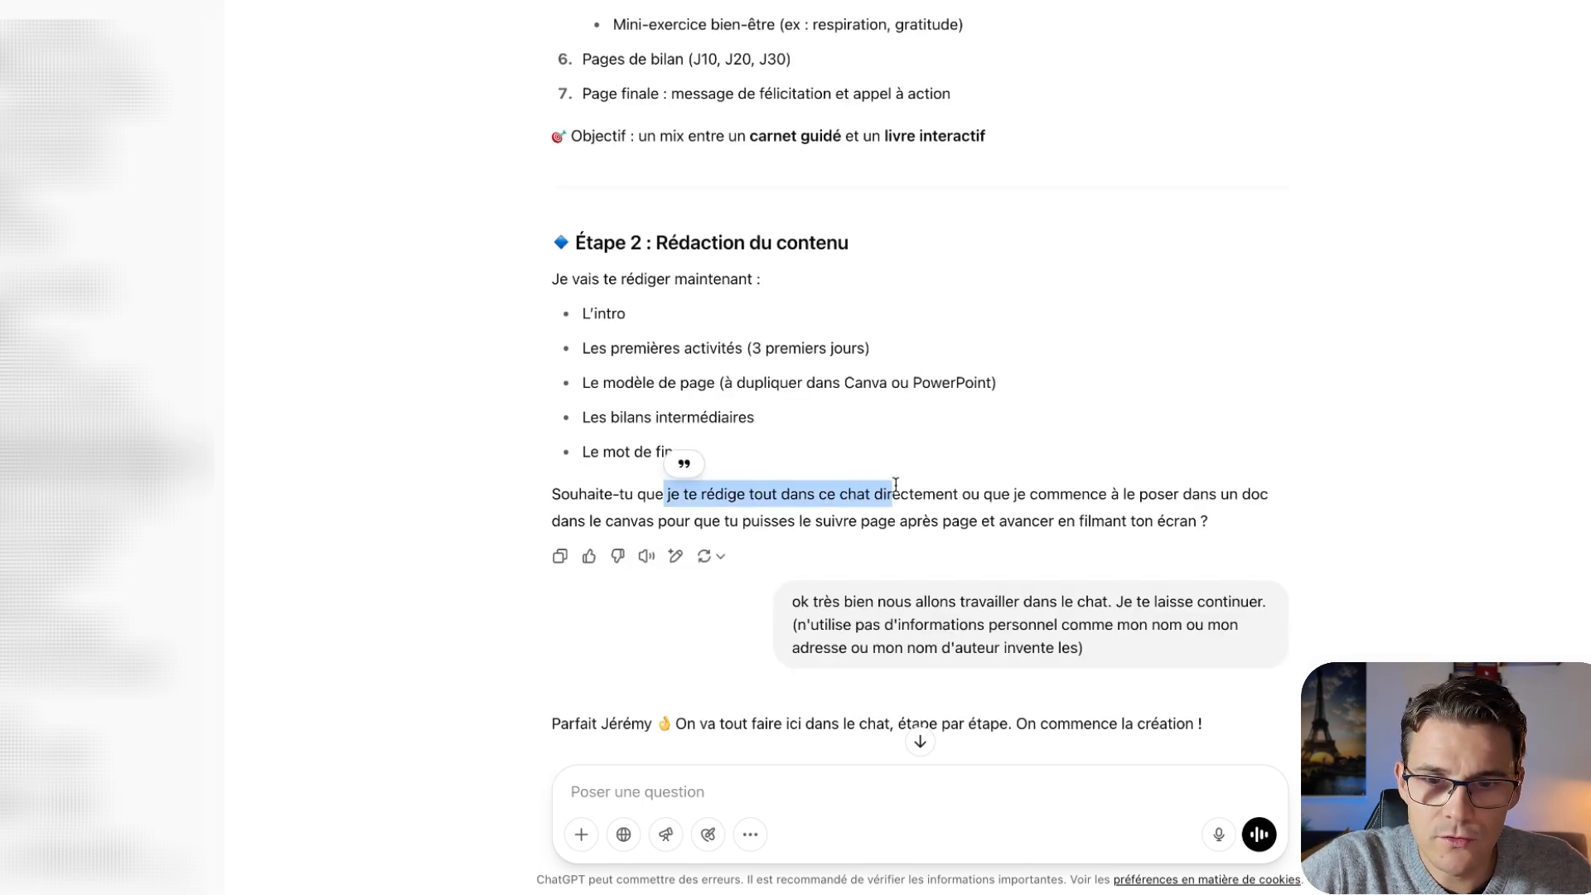
pyautogui.scroll(-2, 895, 484)
pyautogui.scroll(-1, 971, 546)
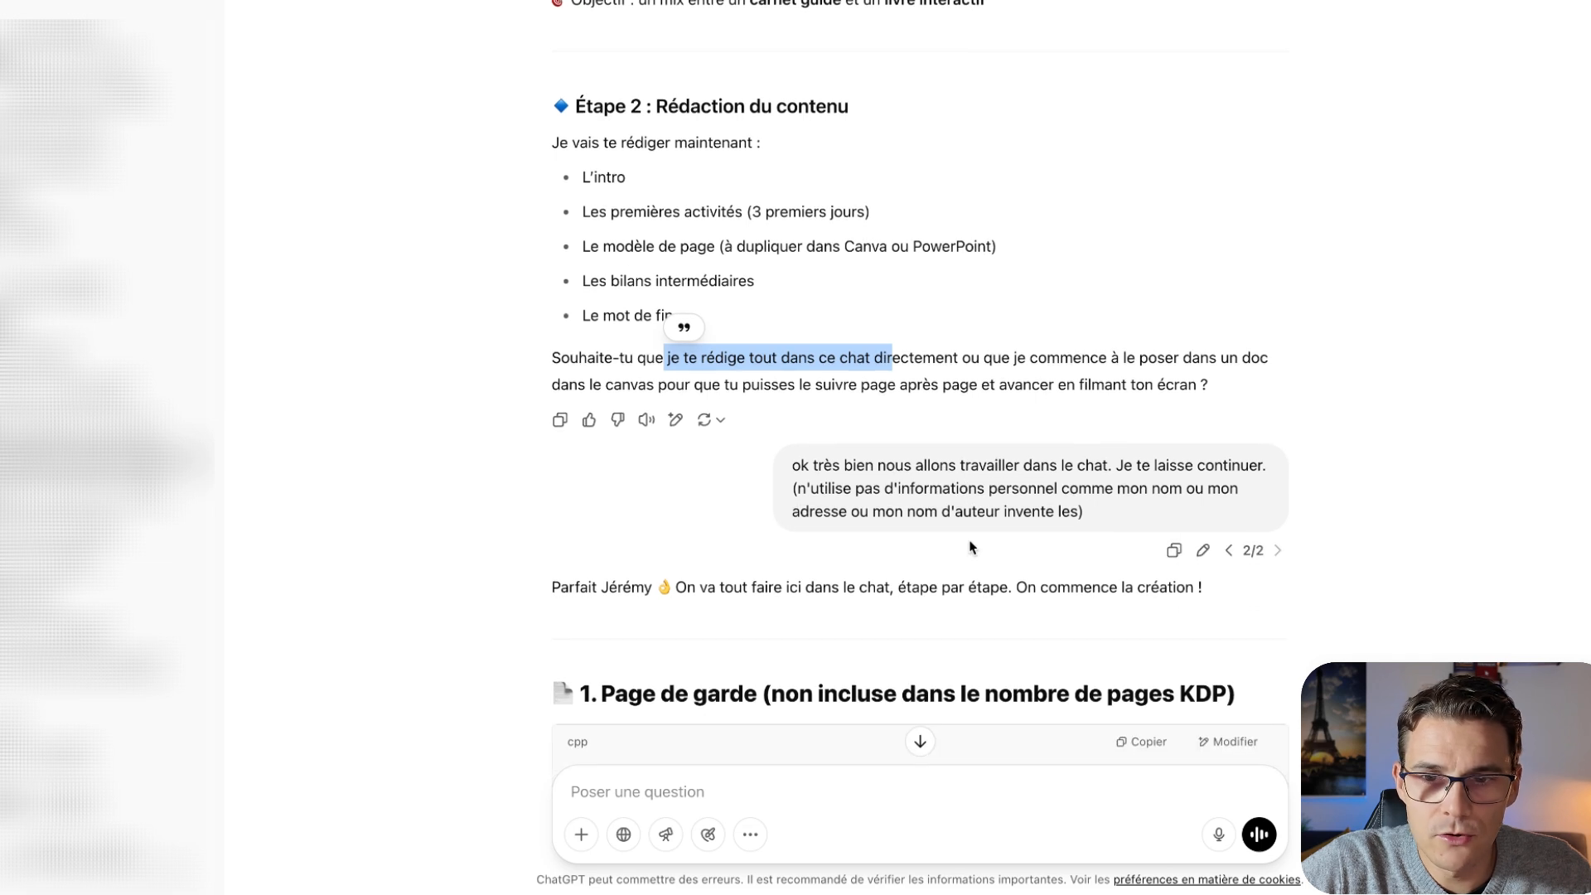
pyautogui.scroll(-1, 971, 547)
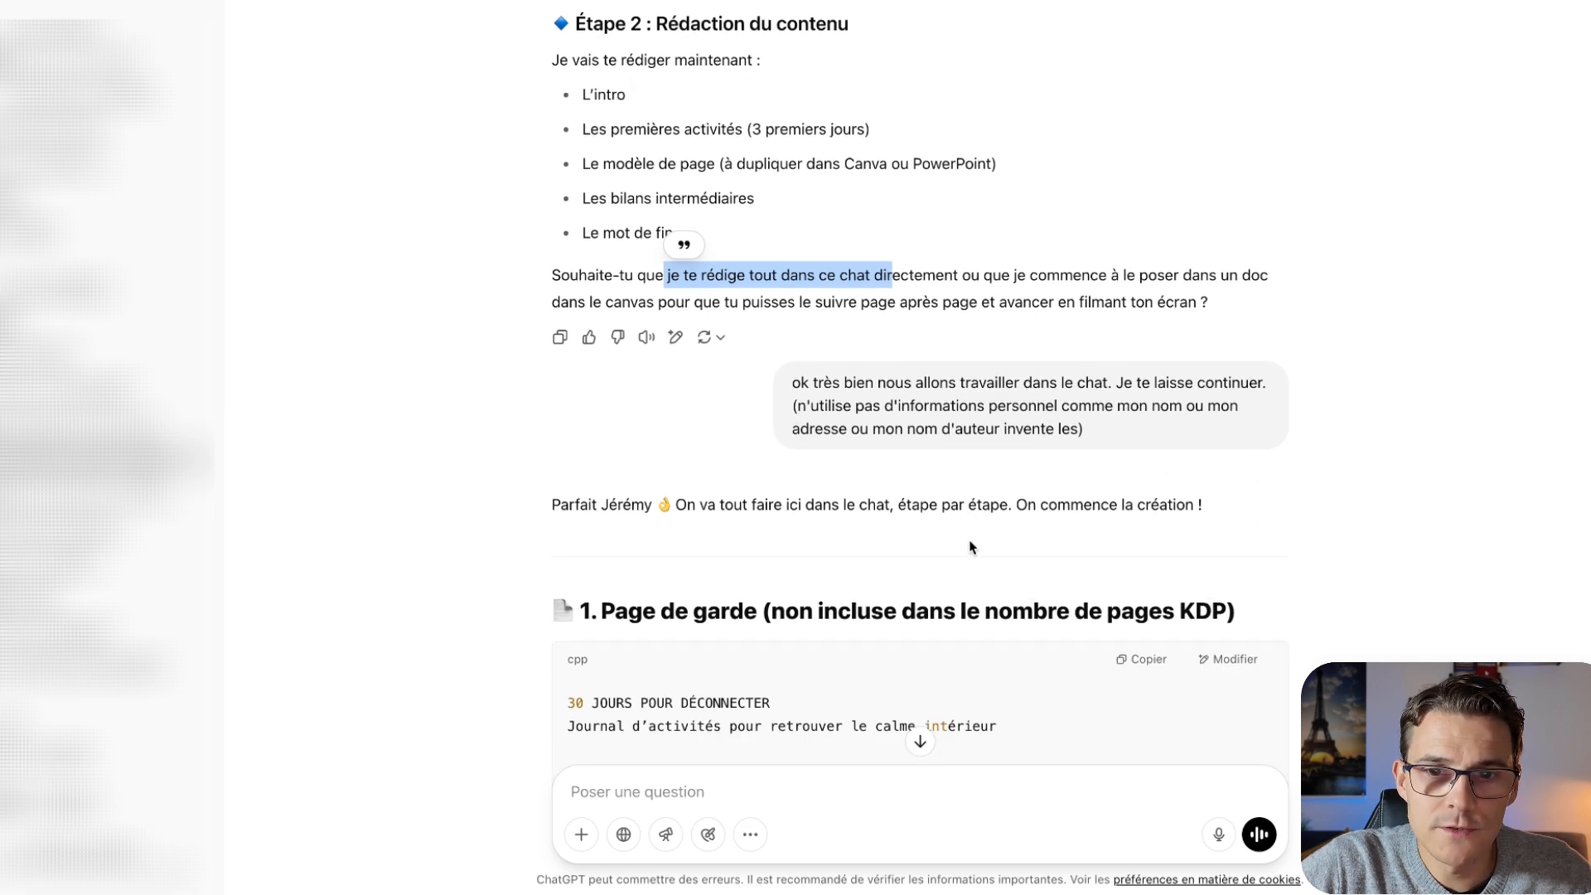
# - Review the drafted title page, legal notice, introduction and table of contents, highlighting the full list of contents entries
pyautogui.scroll(-2, 970, 544)
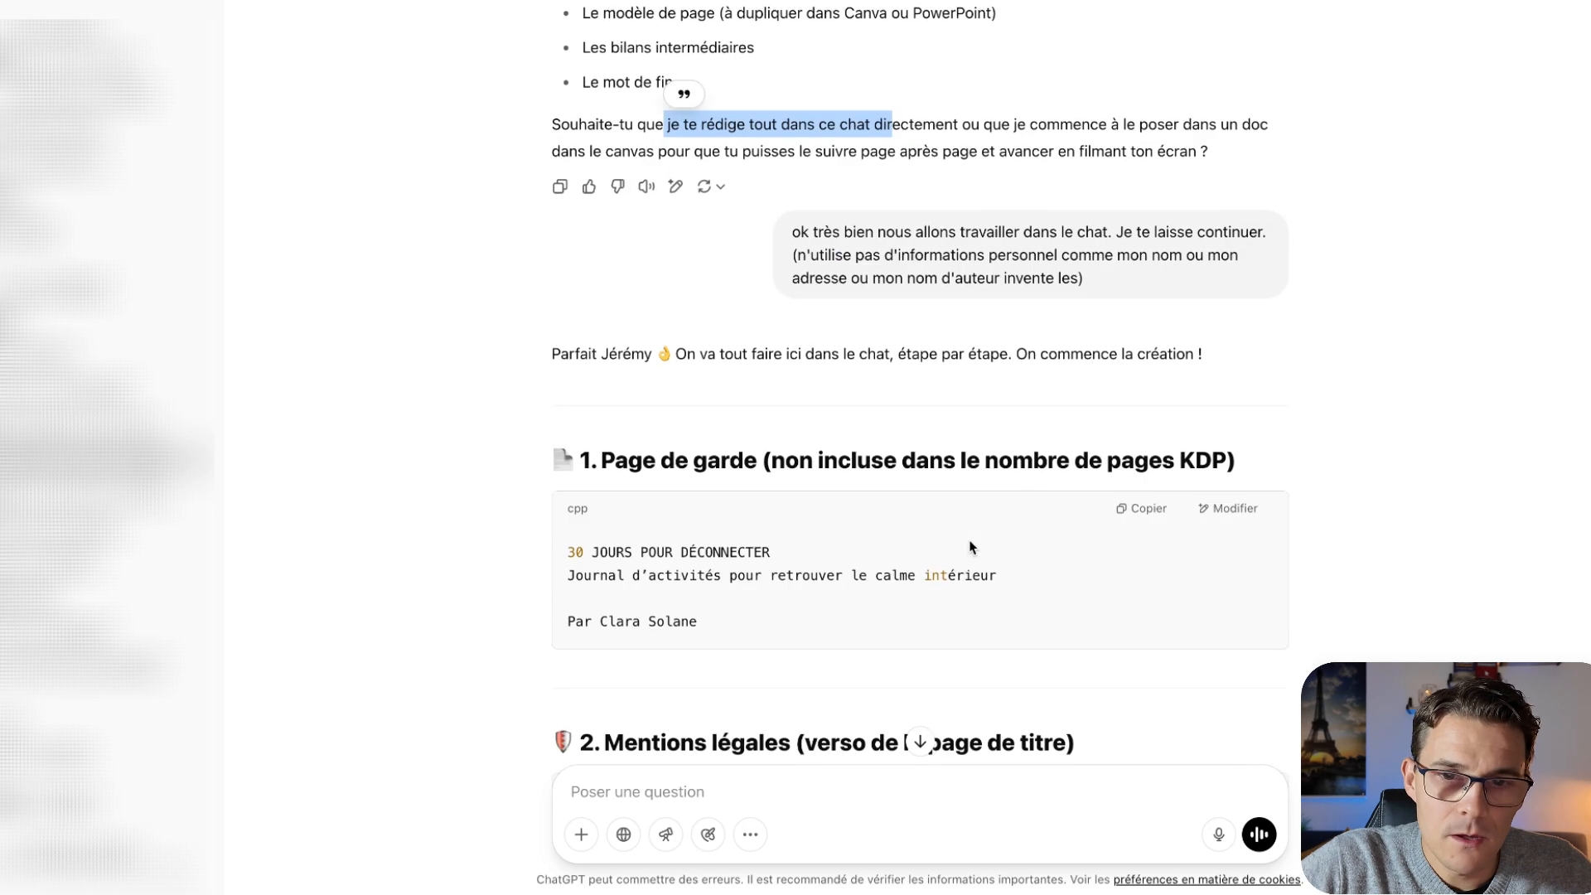
pyautogui.scroll(-1, 969, 547)
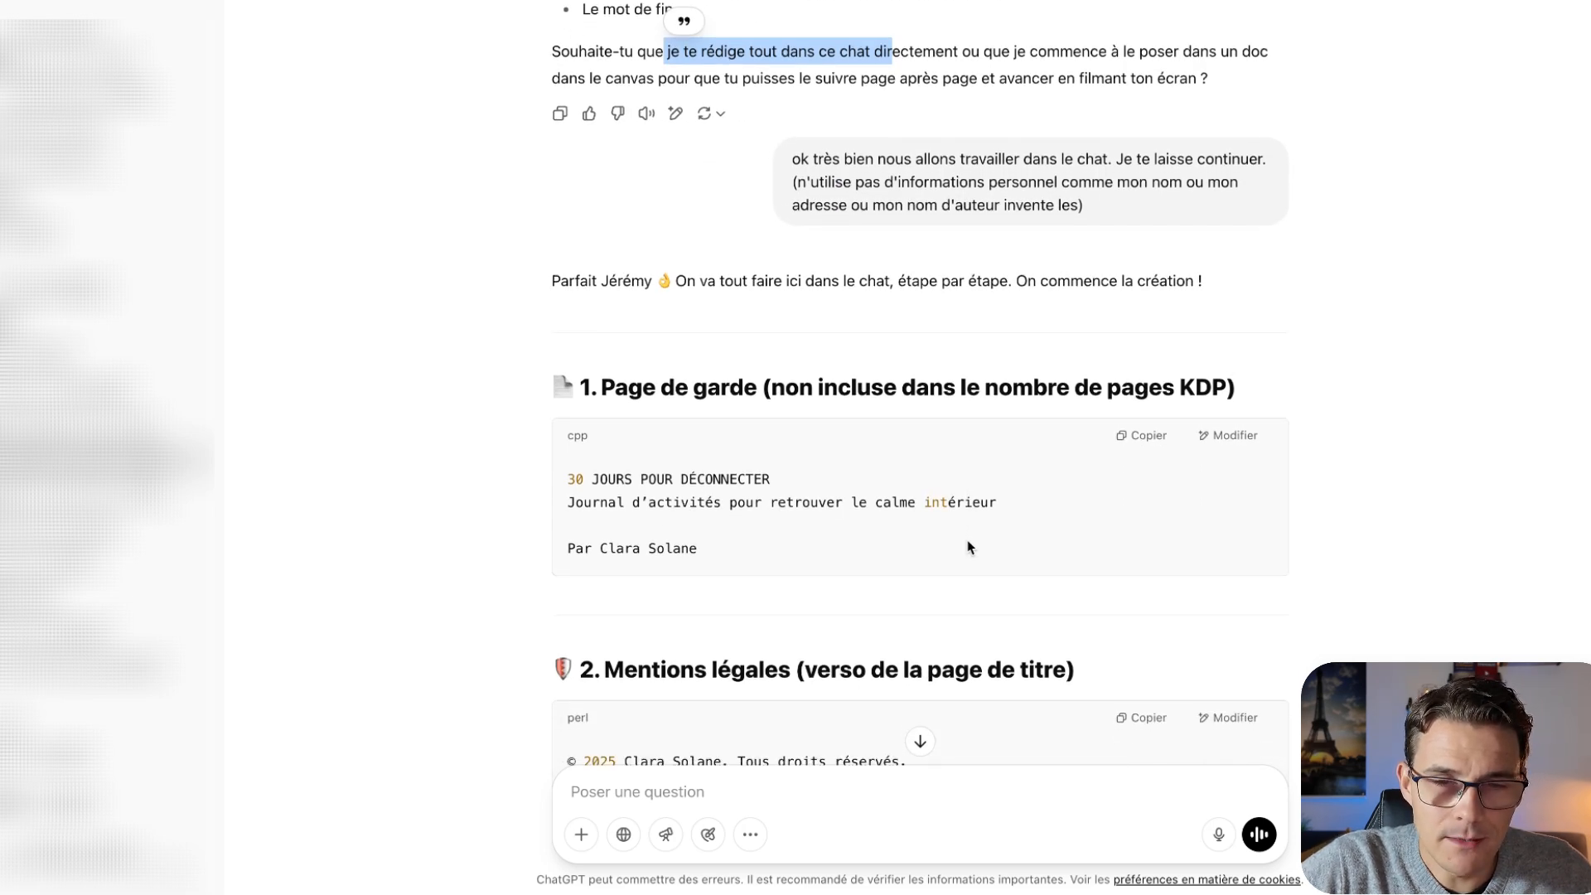
pyautogui.scroll(-1, 967, 547)
pyautogui.scroll(-1, 685, 462)
pyautogui.scroll(-2, 688, 415)
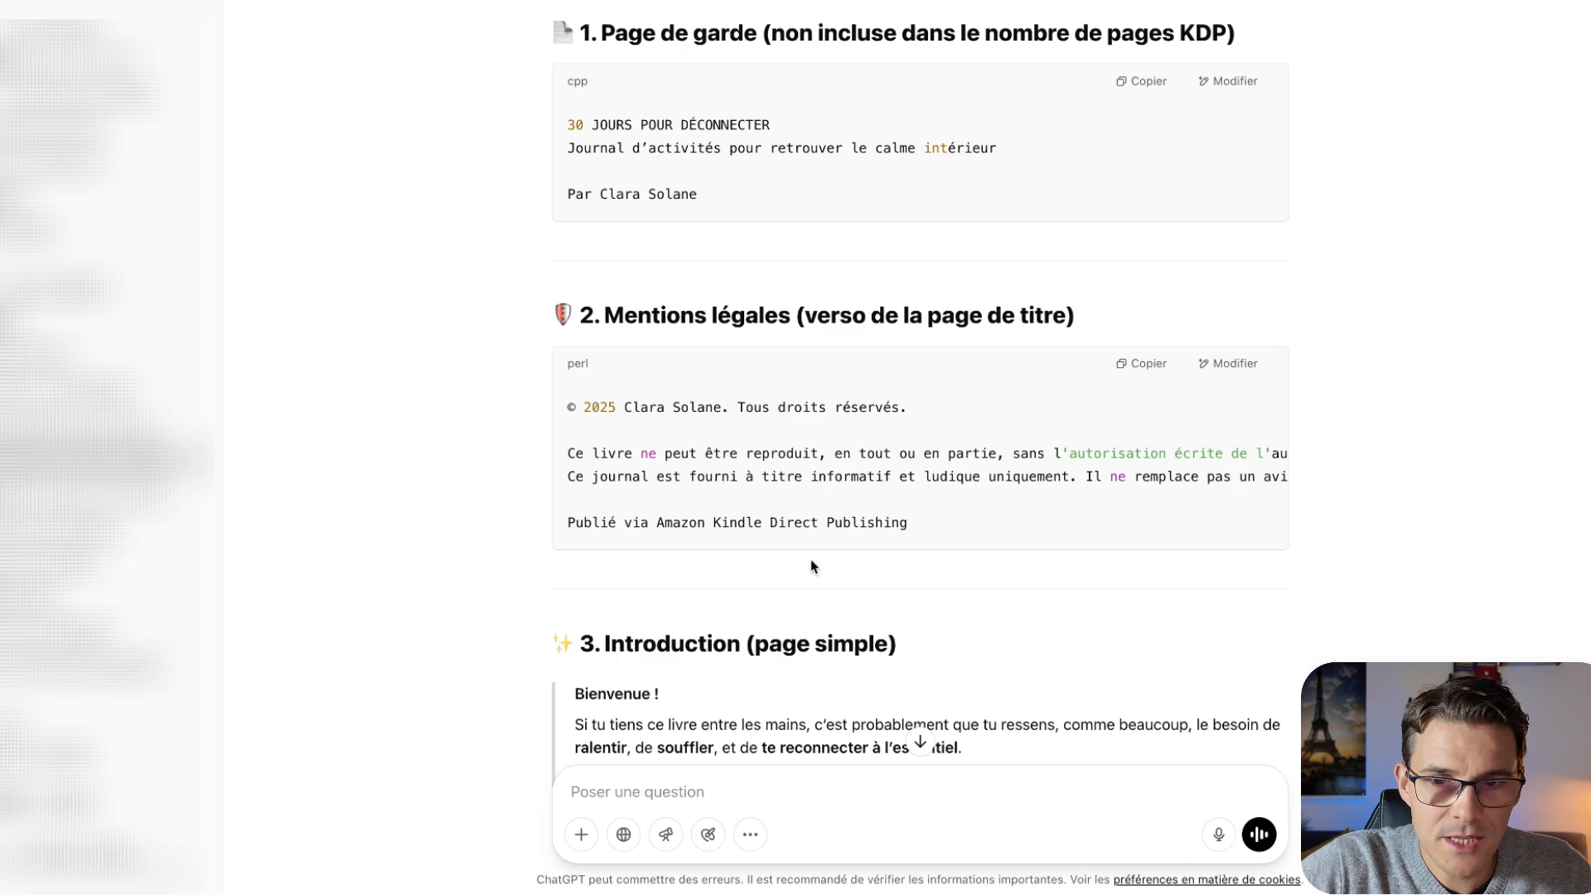
pyautogui.scroll(-5, 791, 565)
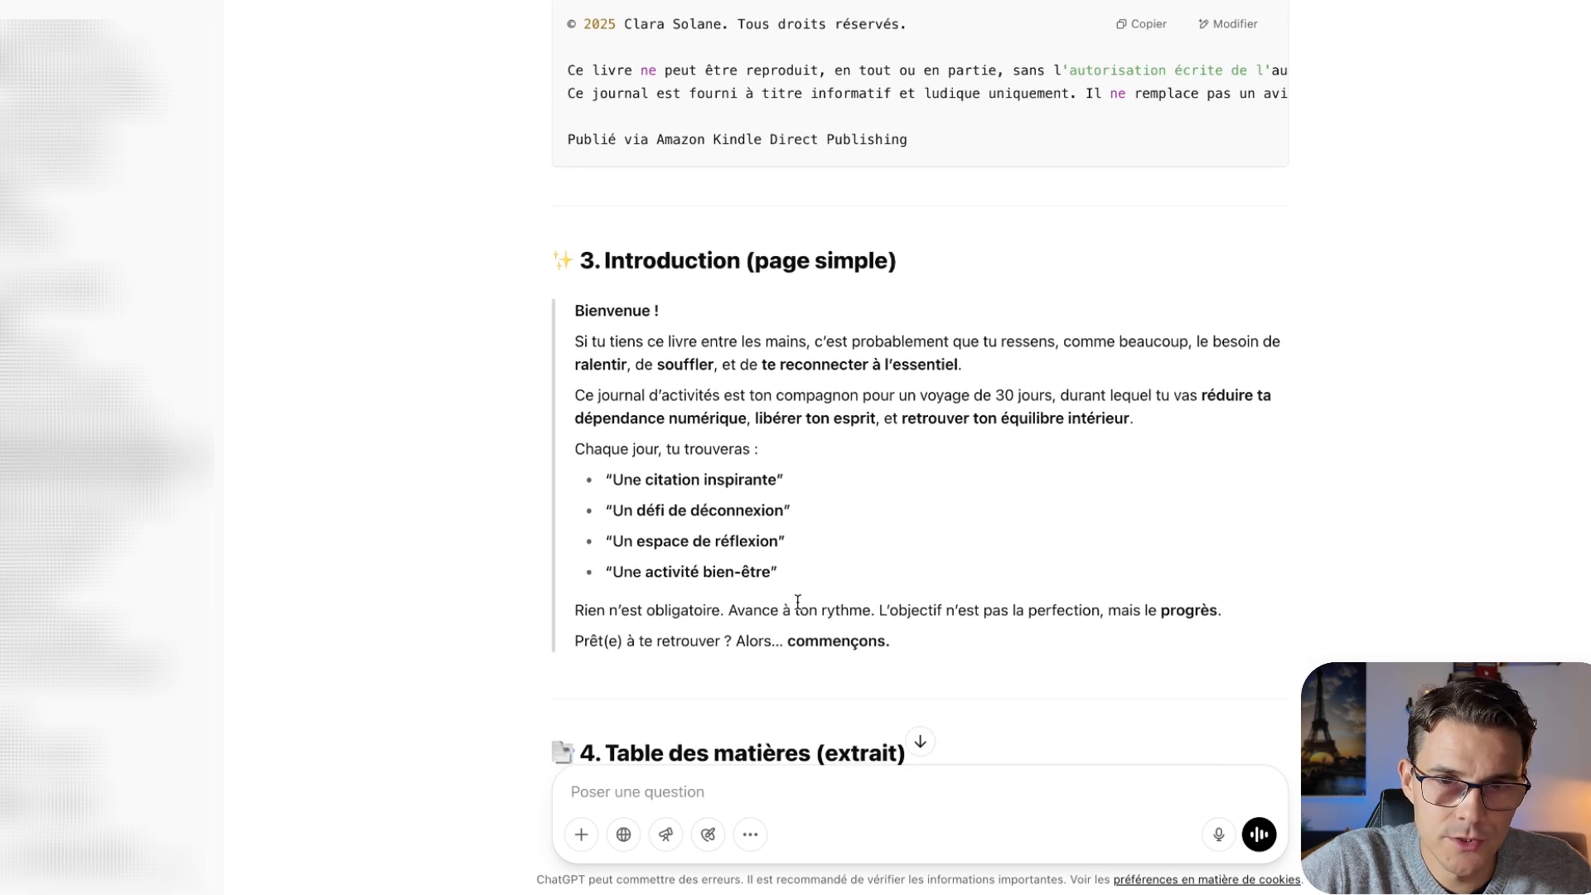
pyautogui.scroll(-5, 736, 586)
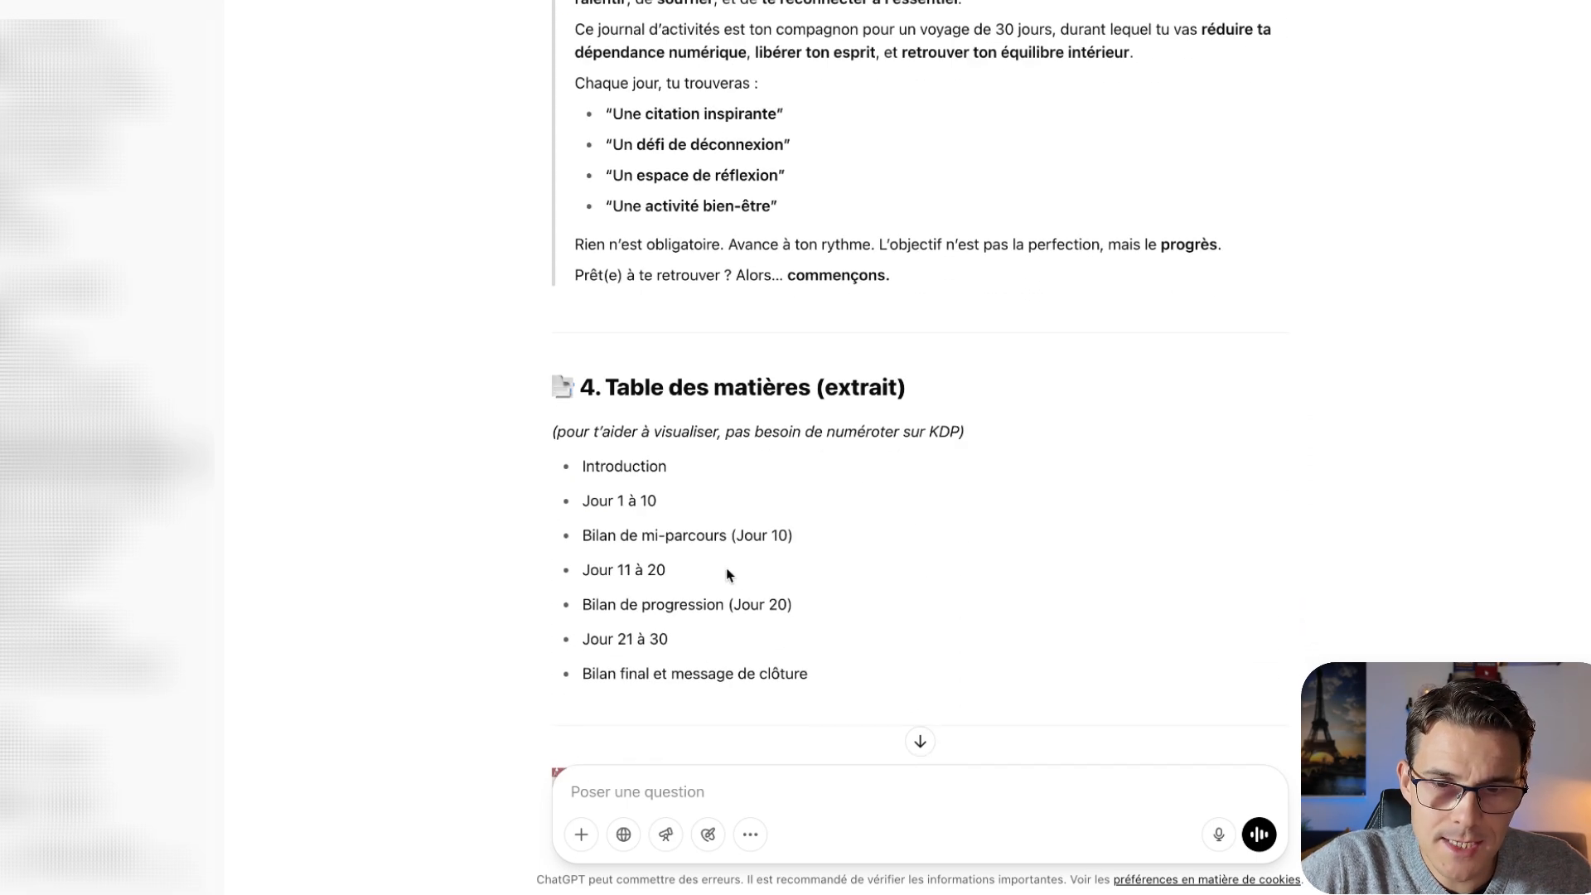
pyautogui.moveTo(810, 677); pyautogui.dragTo(579, 462)
pyautogui.scroll(-2, 726, 508)
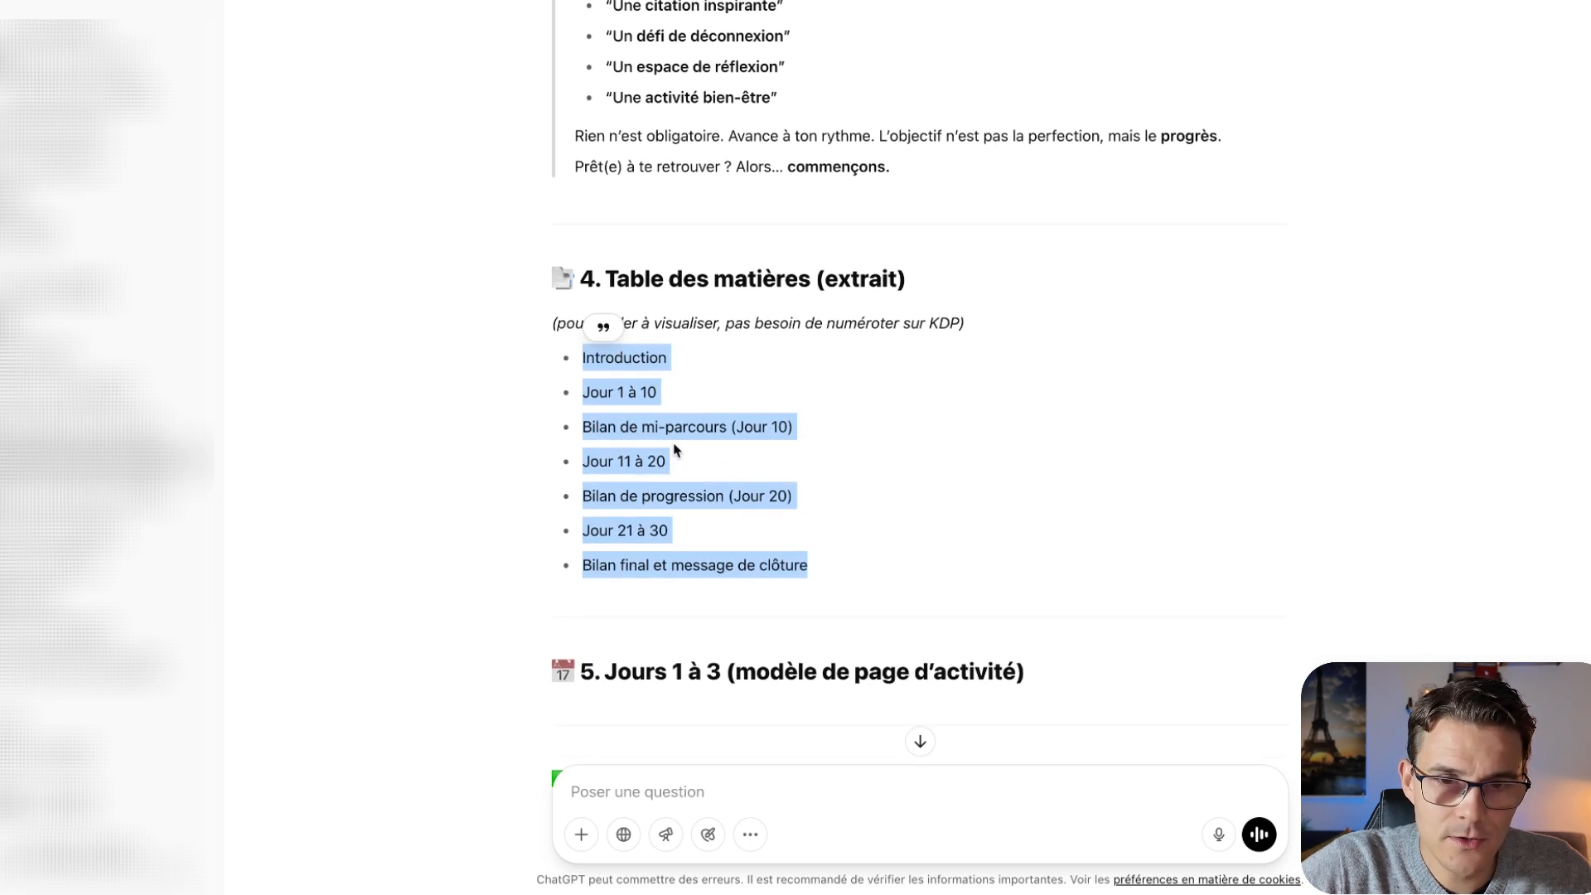
# - Examine the Jour 1 activity page model, highlighting its challenge, reflection questions and well-being activity
pyautogui.scroll(-6, 703, 497)
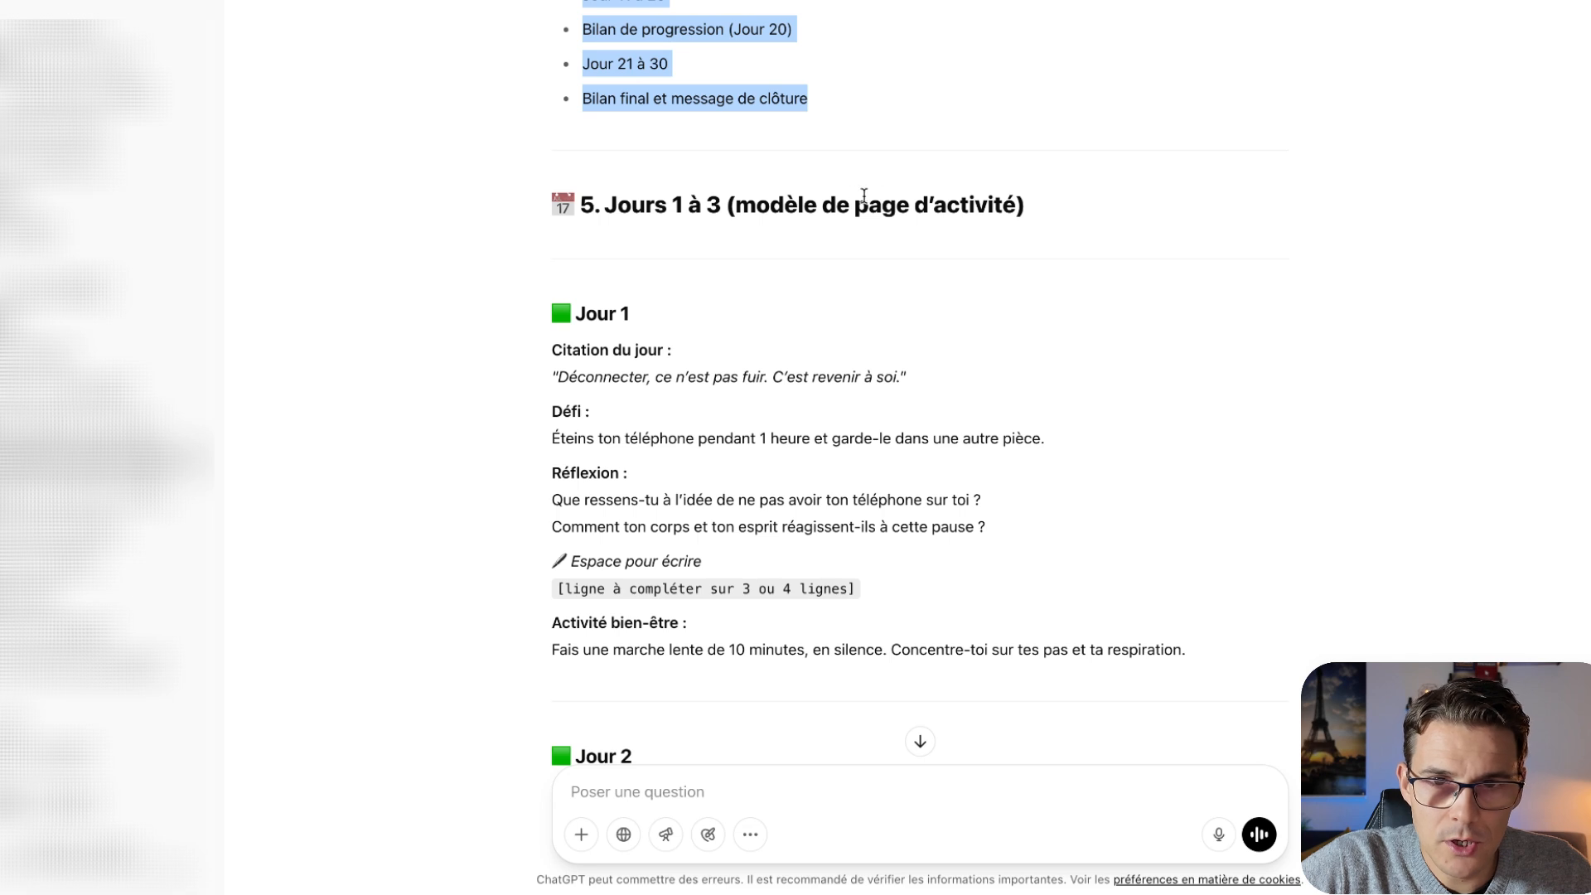
pyautogui.scroll(-1, 908, 399)
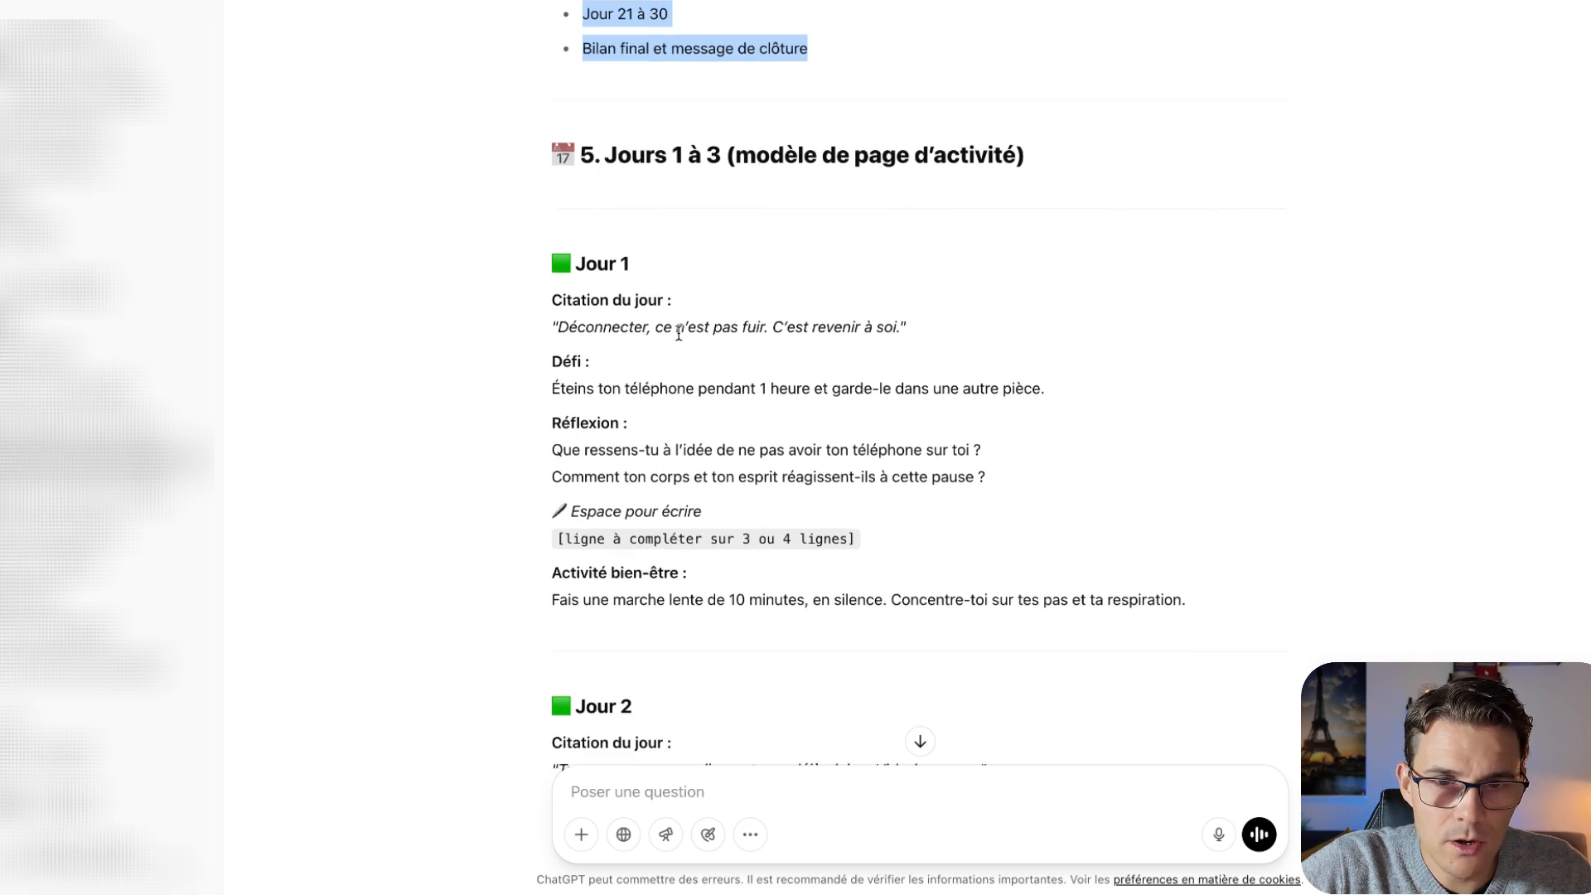
pyautogui.moveTo(552, 356); pyautogui.dragTo(1049, 401)
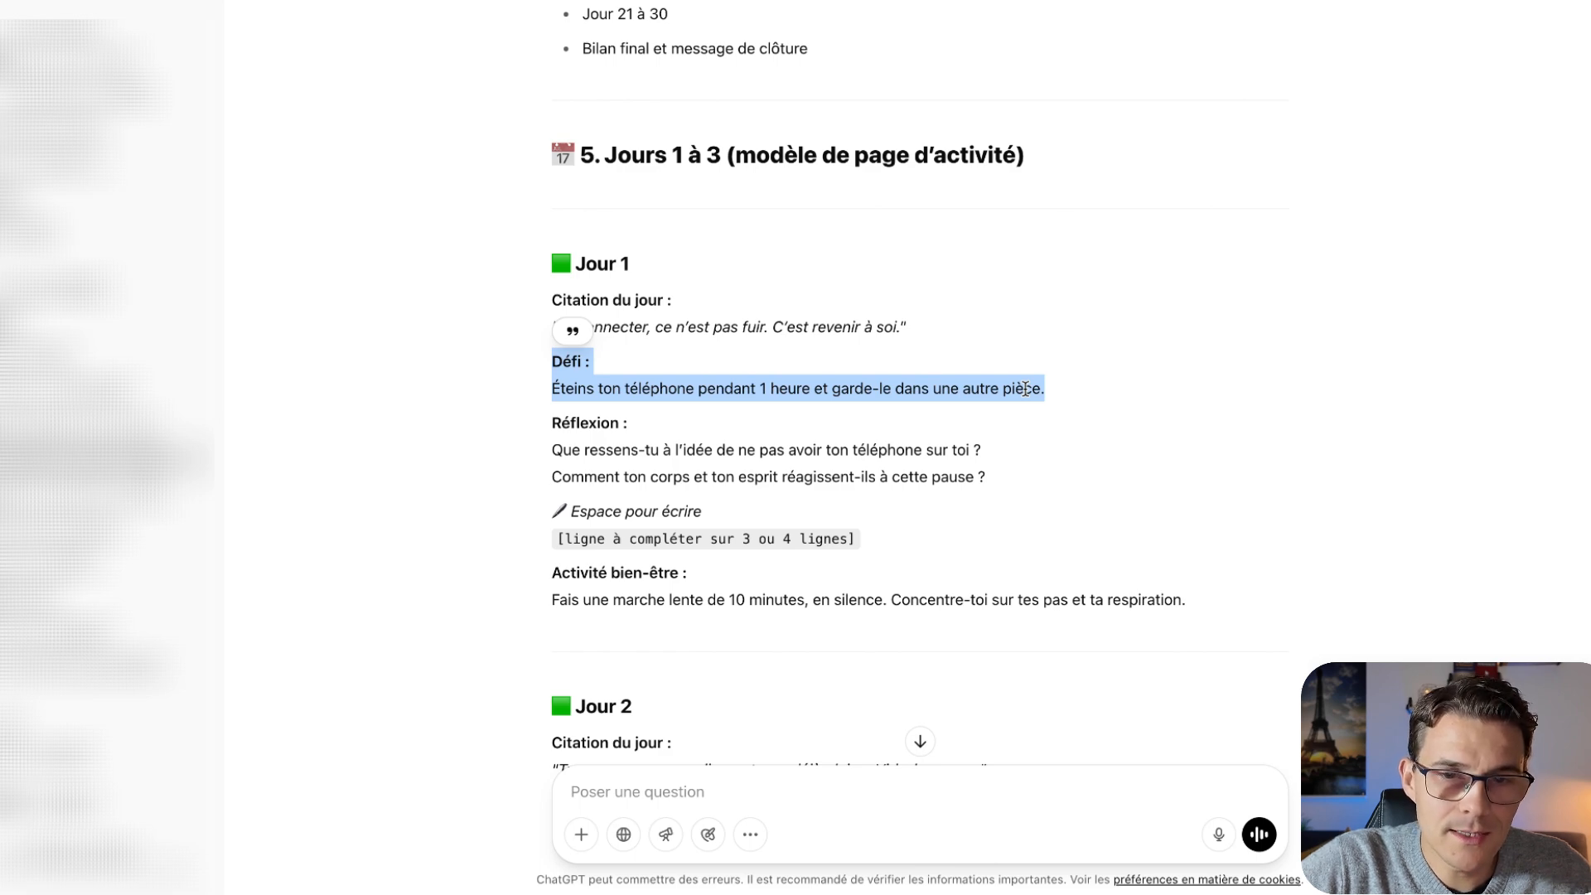
pyautogui.scroll(-1, 746, 398)
pyautogui.moveTo(541, 402); pyautogui.dragTo(925, 443)
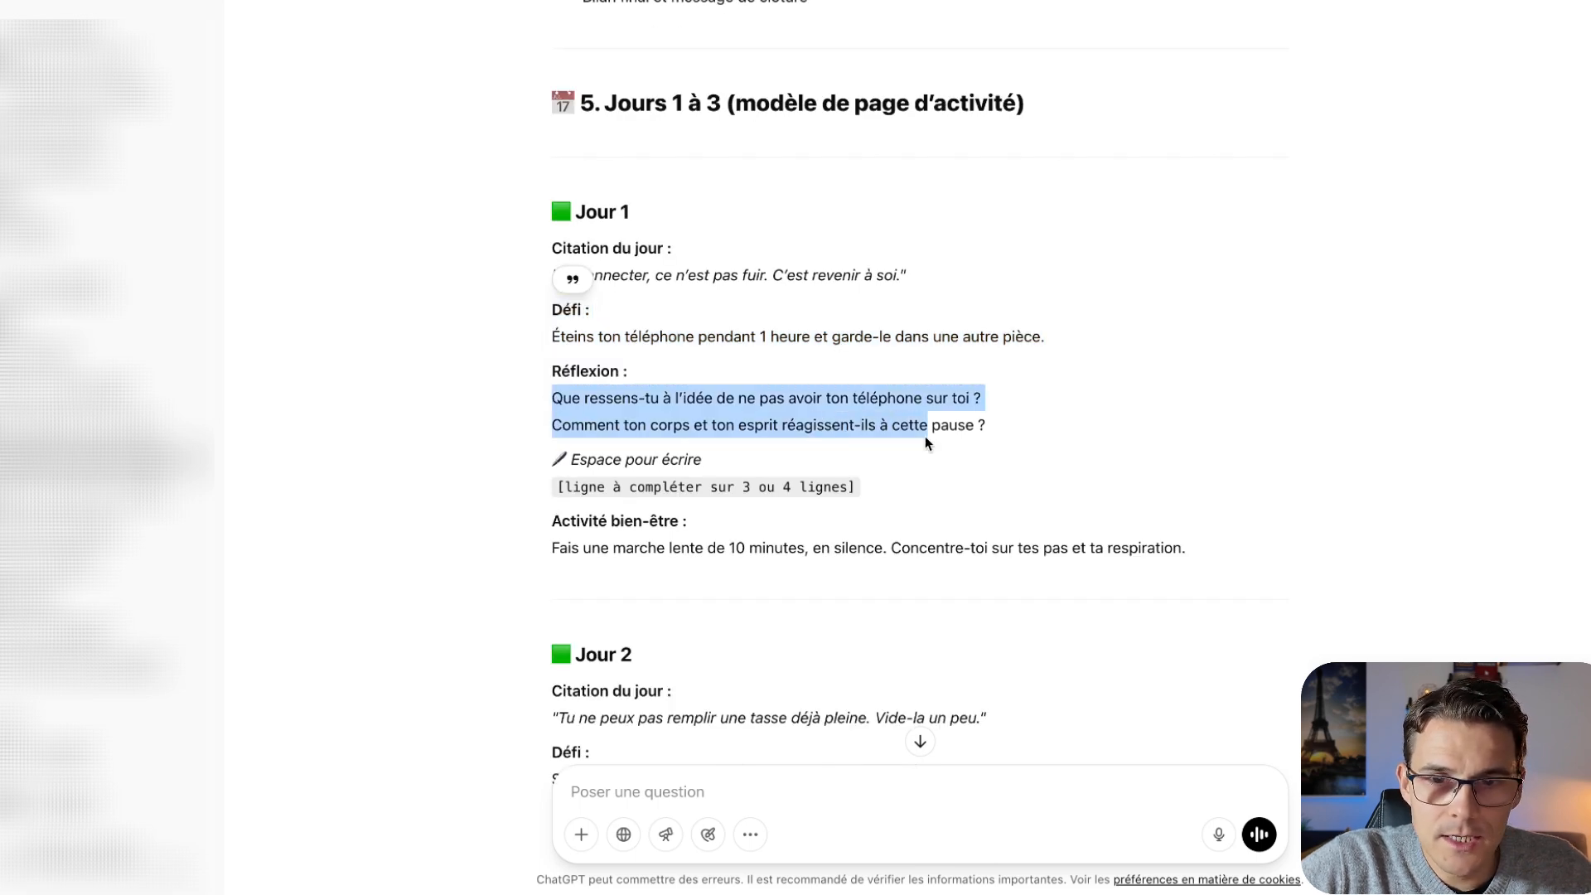
pyautogui.scroll(-1, 986, 429)
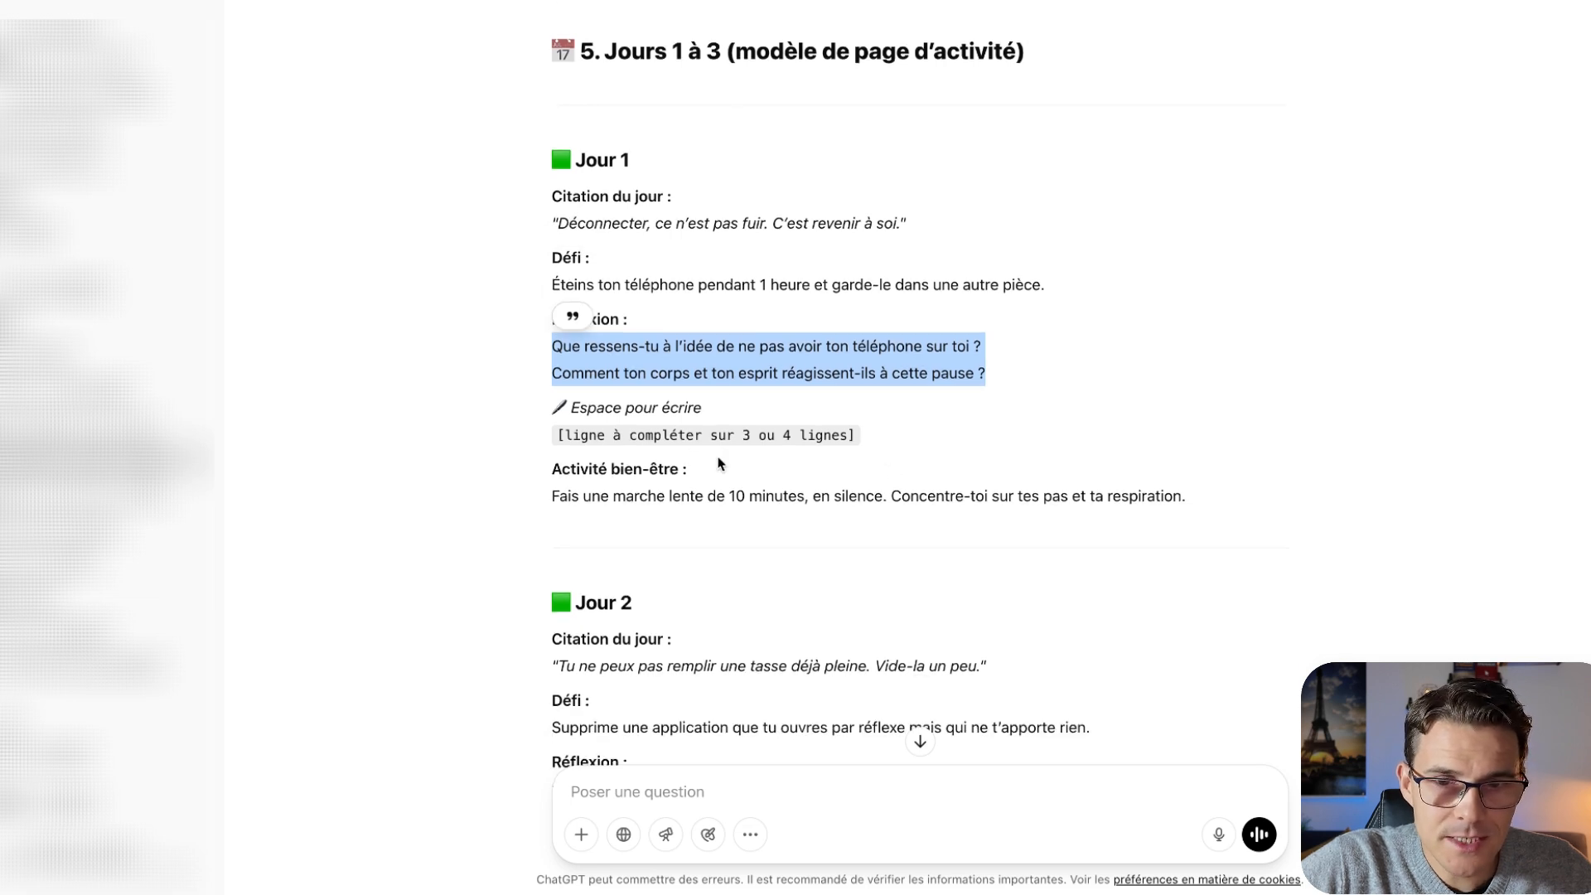
pyautogui.scroll(-1, 743, 477)
pyautogui.moveTo(526, 445)
pyautogui.mouseDown()
pyautogui.moveTo(638, 435)
pyautogui.moveTo(969, 464)
pyautogui.moveTo(539, 444)
pyautogui.mouseUp()
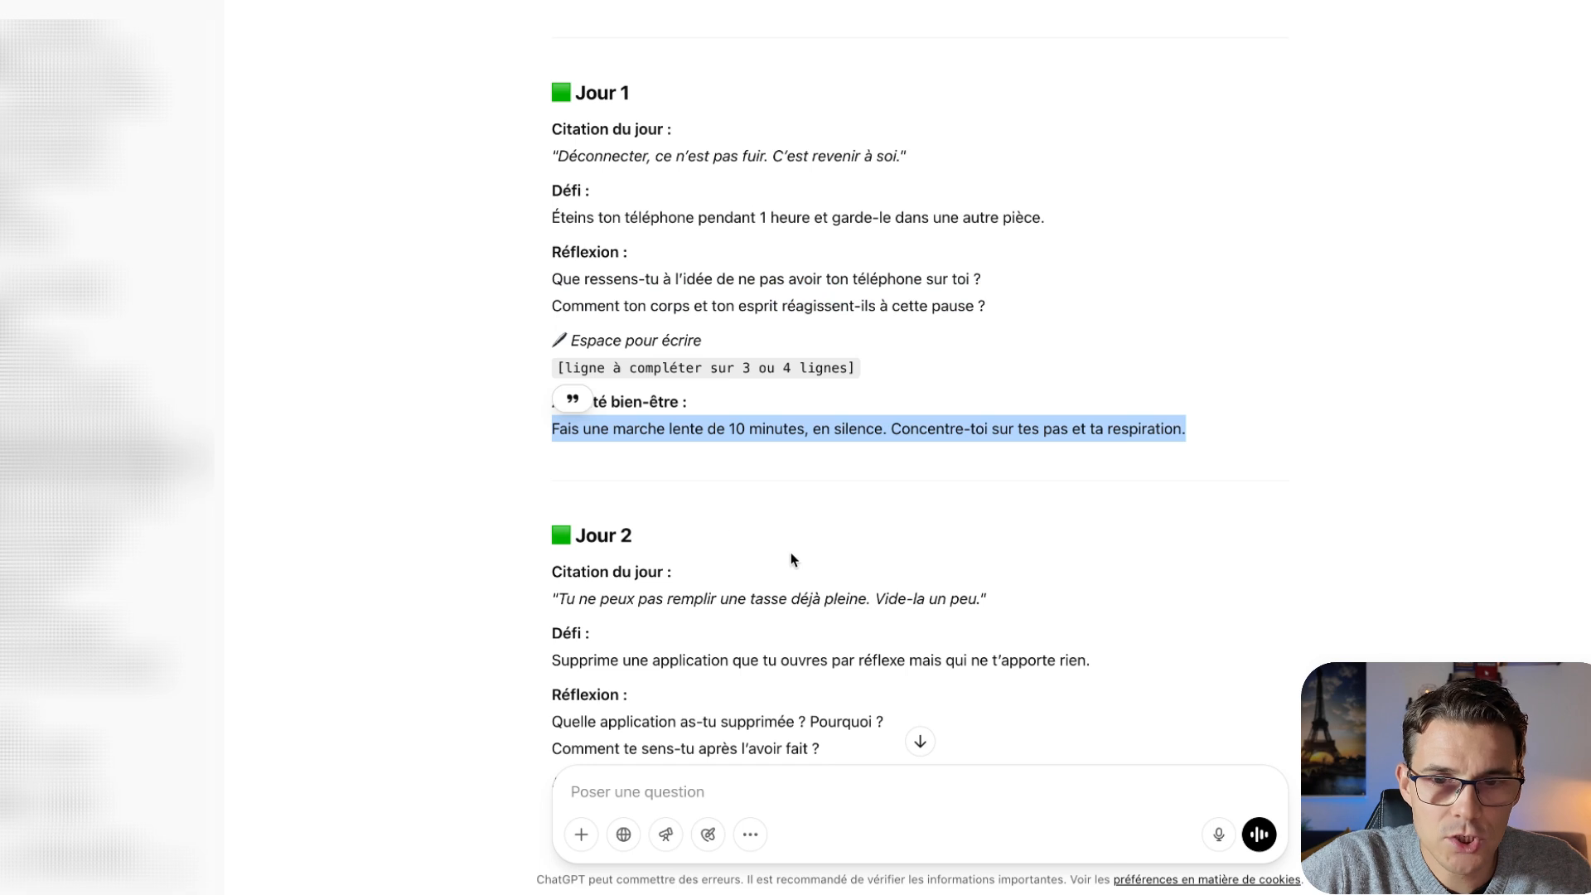
# - Read through the Jour 2 and Jour 3 activity pages, comparing their structure with Jour 1
pyautogui.scroll(-1, 792, 552)
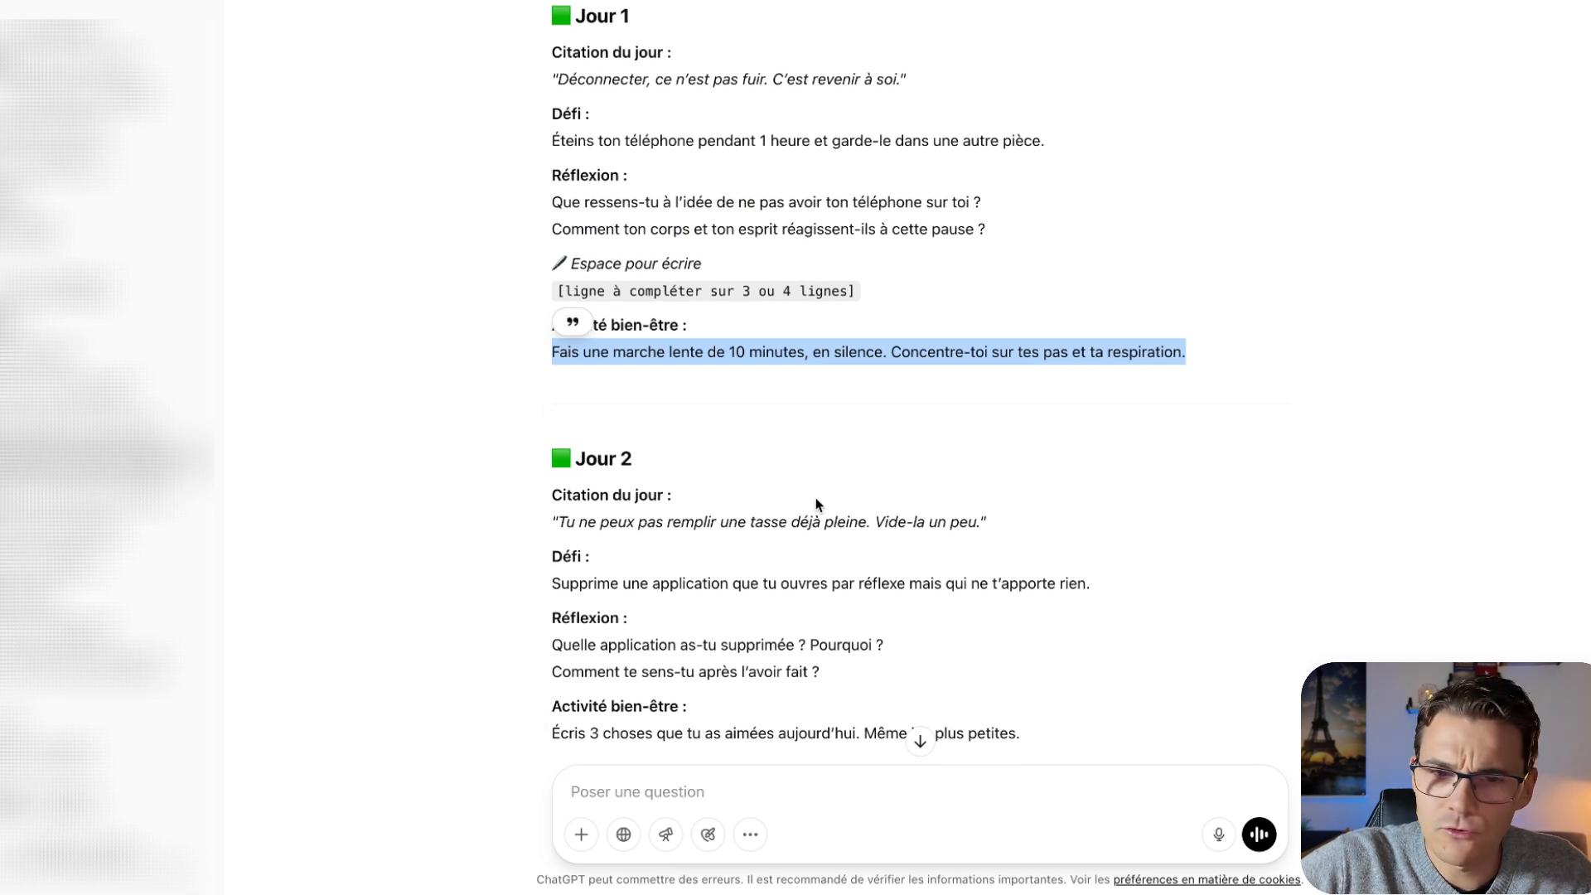
pyautogui.scroll(-2, 812, 504)
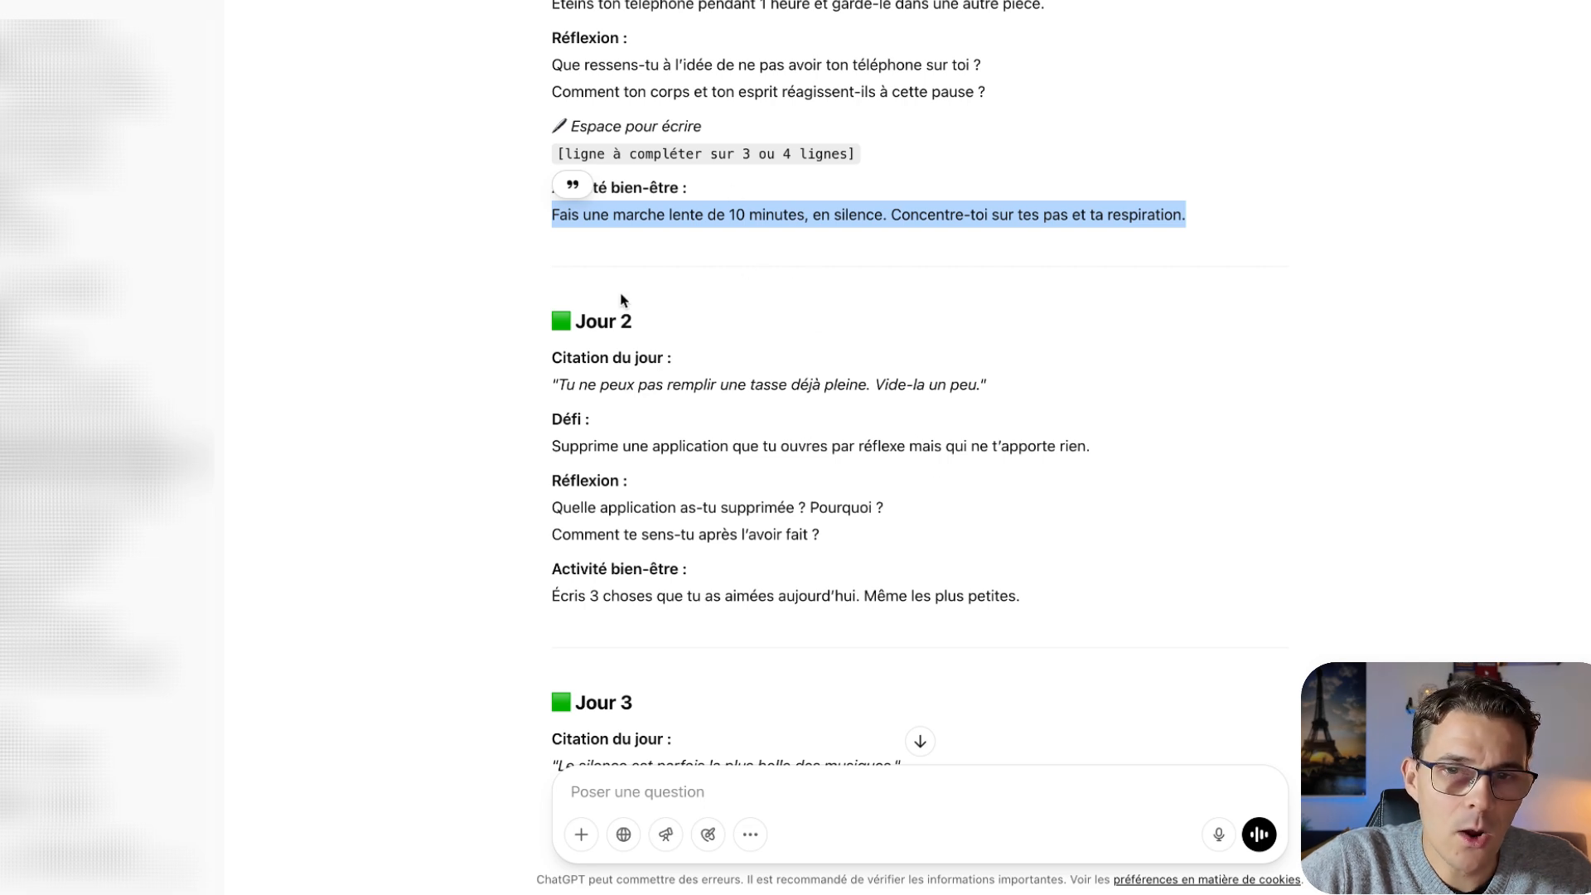
pyautogui.scroll(1, 767, 419)
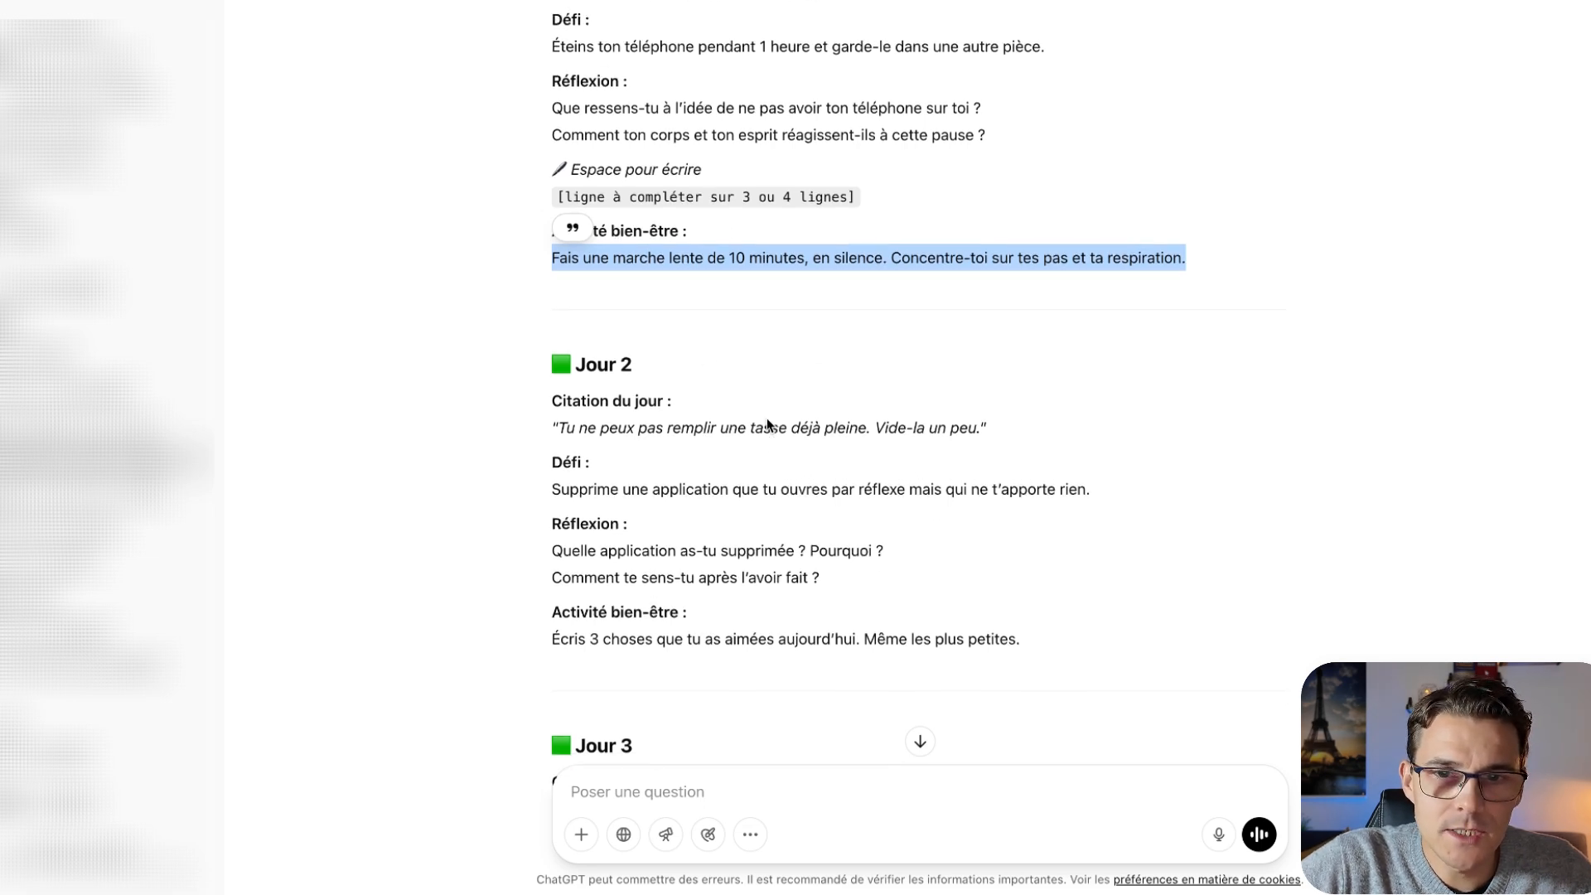
pyautogui.scroll(-1, 767, 418)
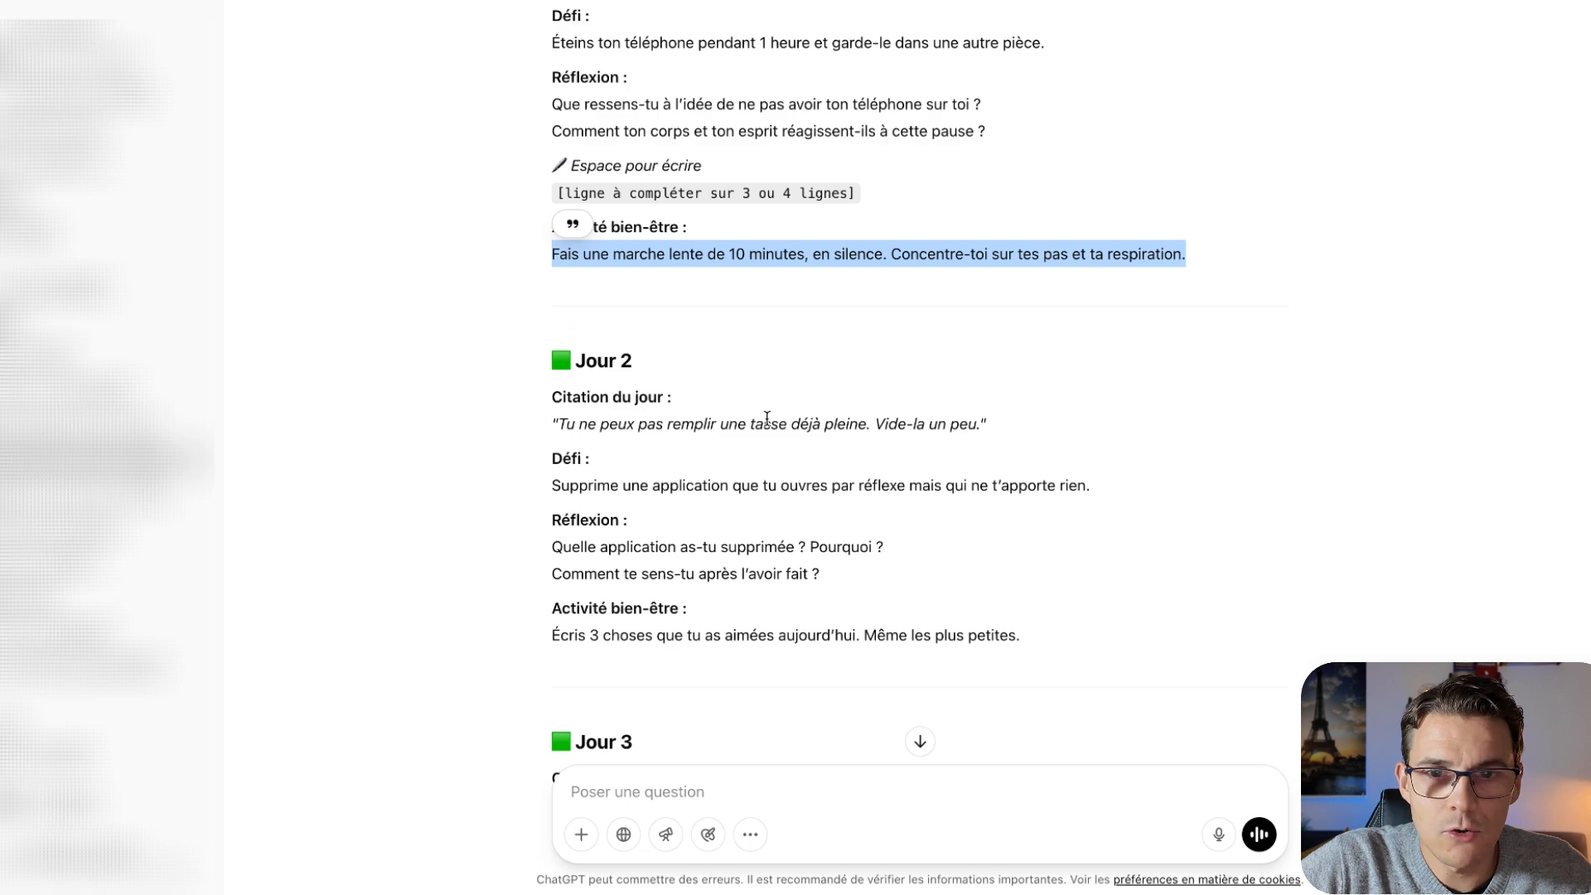
pyautogui.scroll(-5, 767, 418)
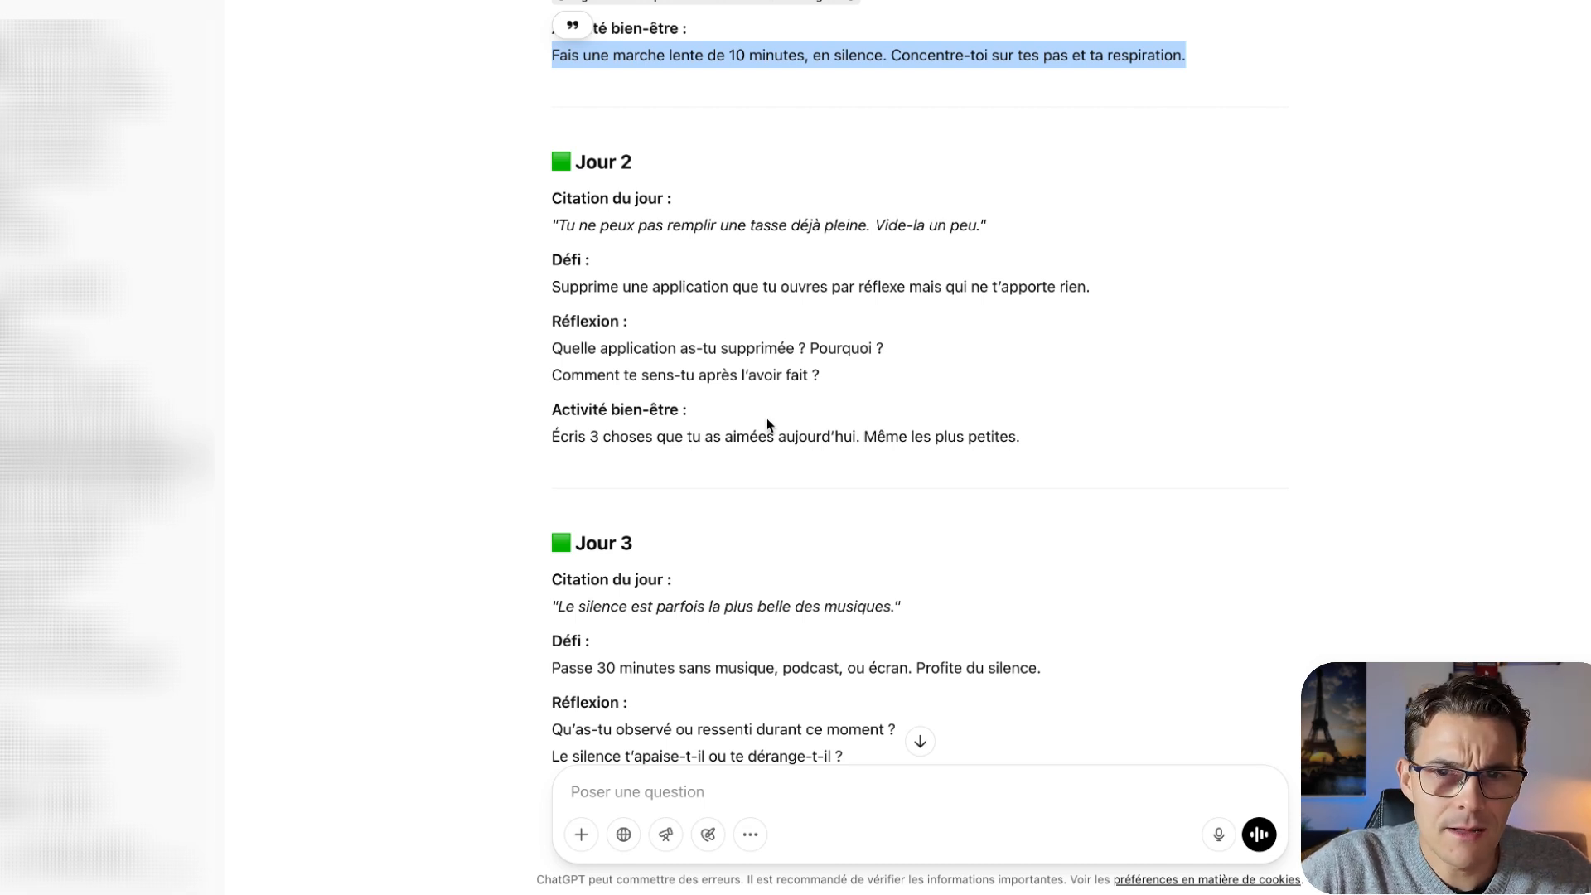
pyautogui.scroll(-1, 768, 417)
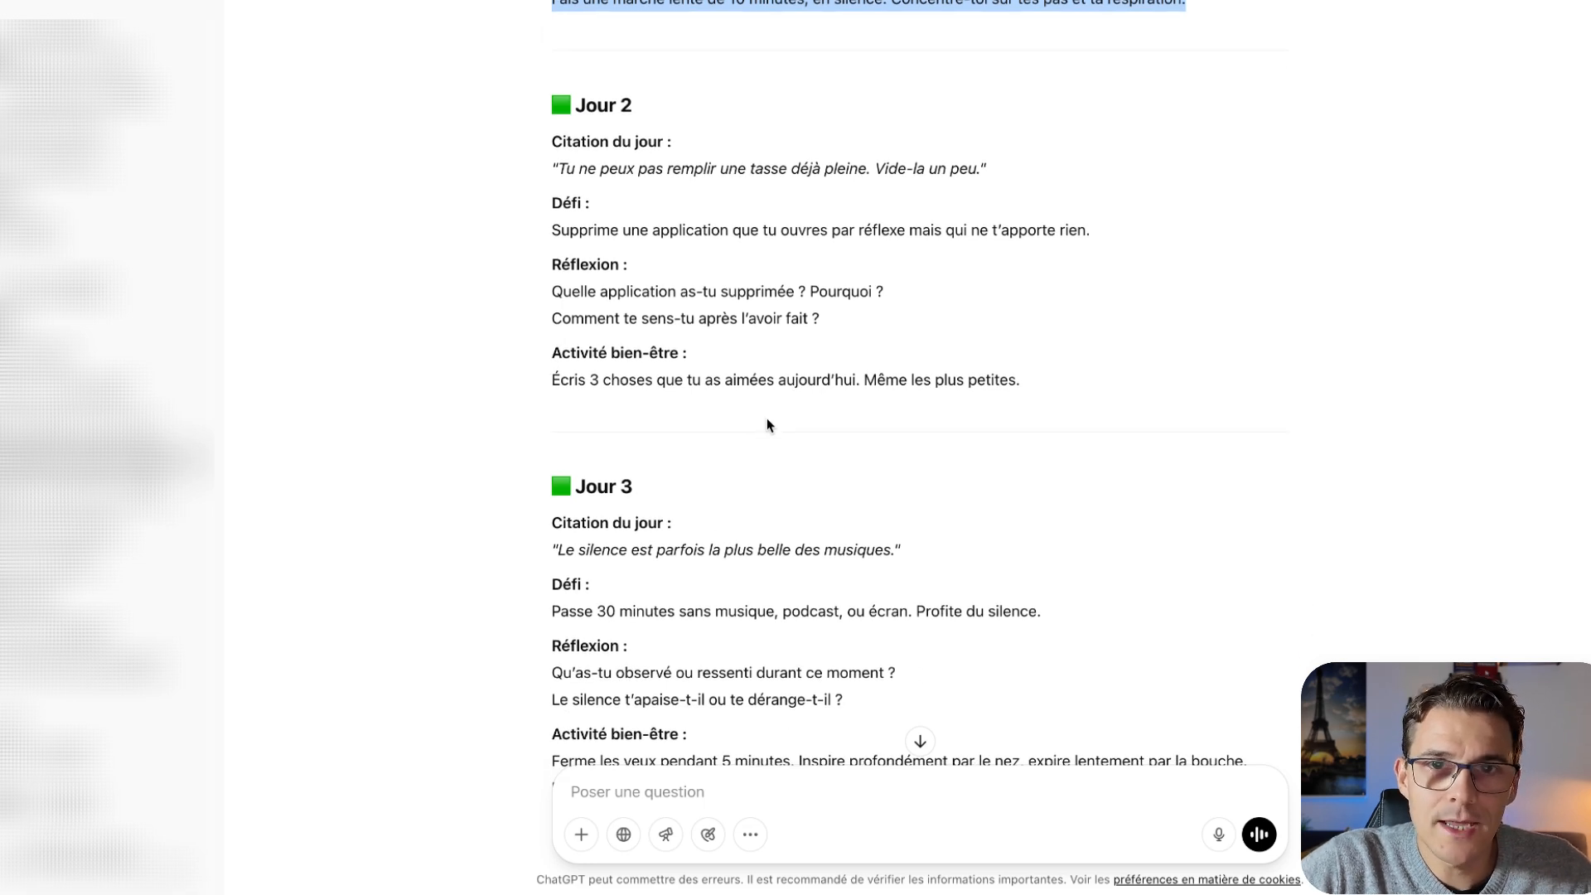
pyautogui.scroll(-5, 767, 425)
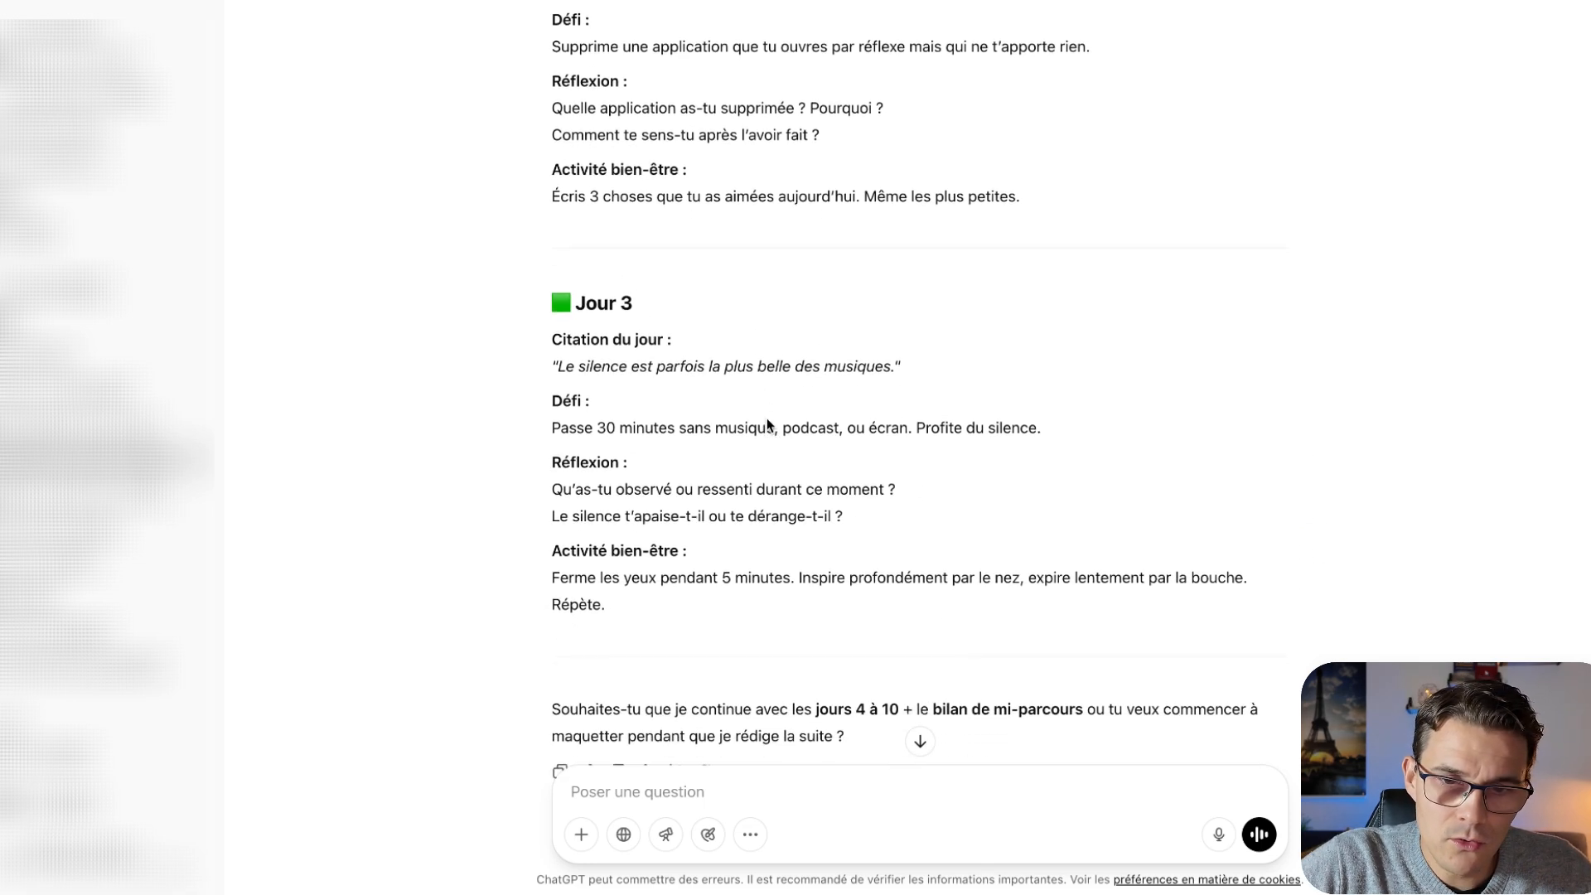
# - Review the follow-up question on continuing with days 4 to 10, the generated Jour 1 visual and the Jour 4 page
pyautogui.scroll(-3, 767, 425)
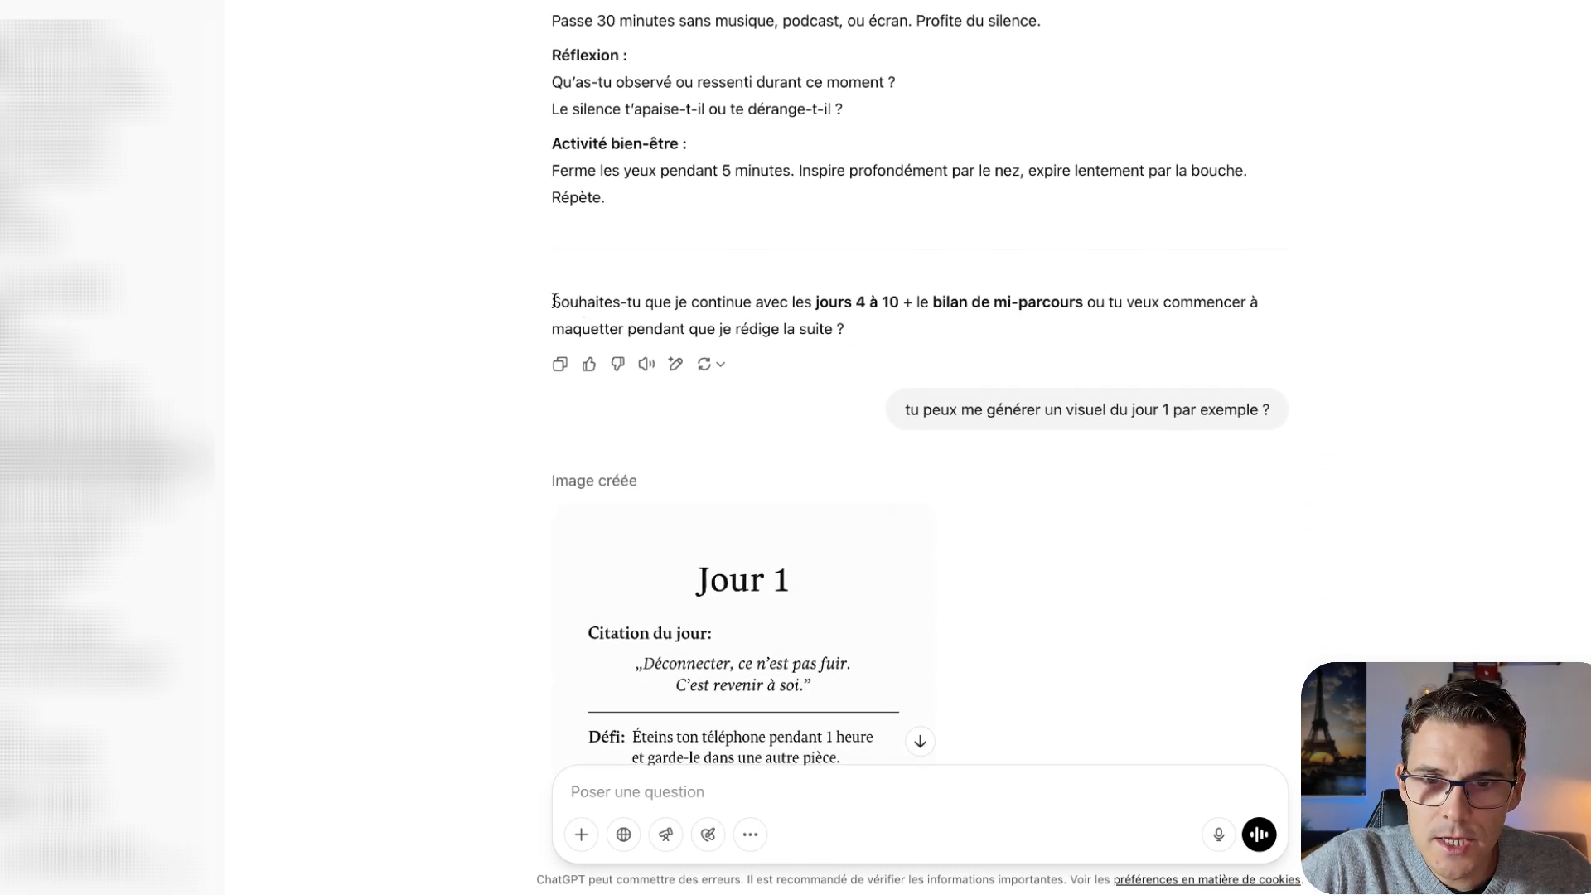
pyautogui.moveTo(552, 300); pyautogui.dragTo(858, 341)
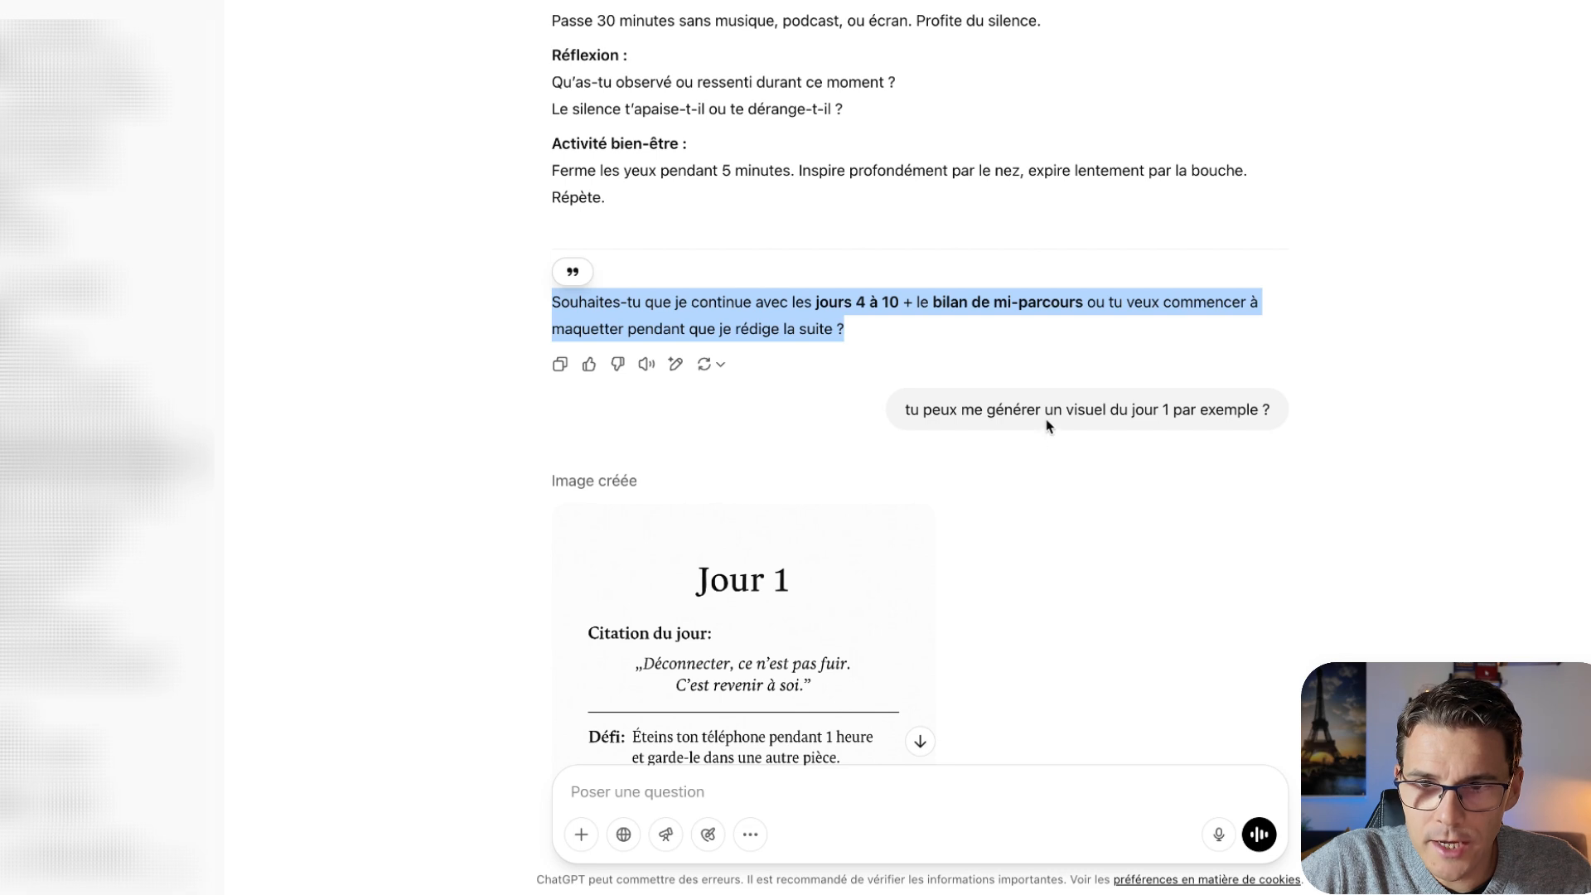
pyautogui.scroll(-2, 1032, 431)
pyautogui.scroll(-2, 995, 464)
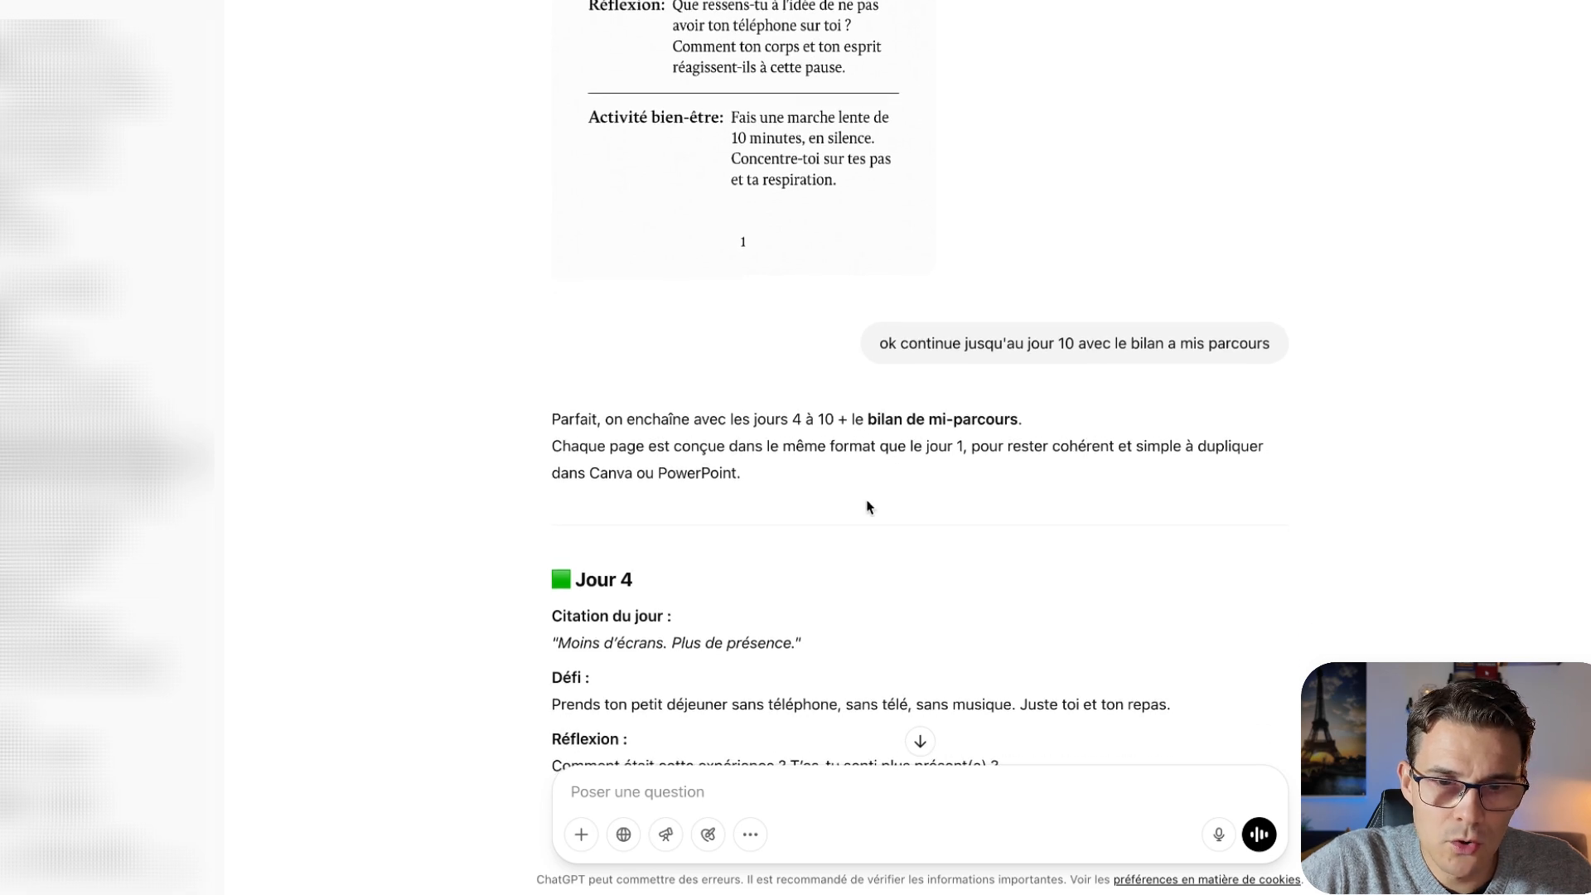
pyautogui.scroll(-3, 870, 497)
pyautogui.scroll(-2, 870, 495)
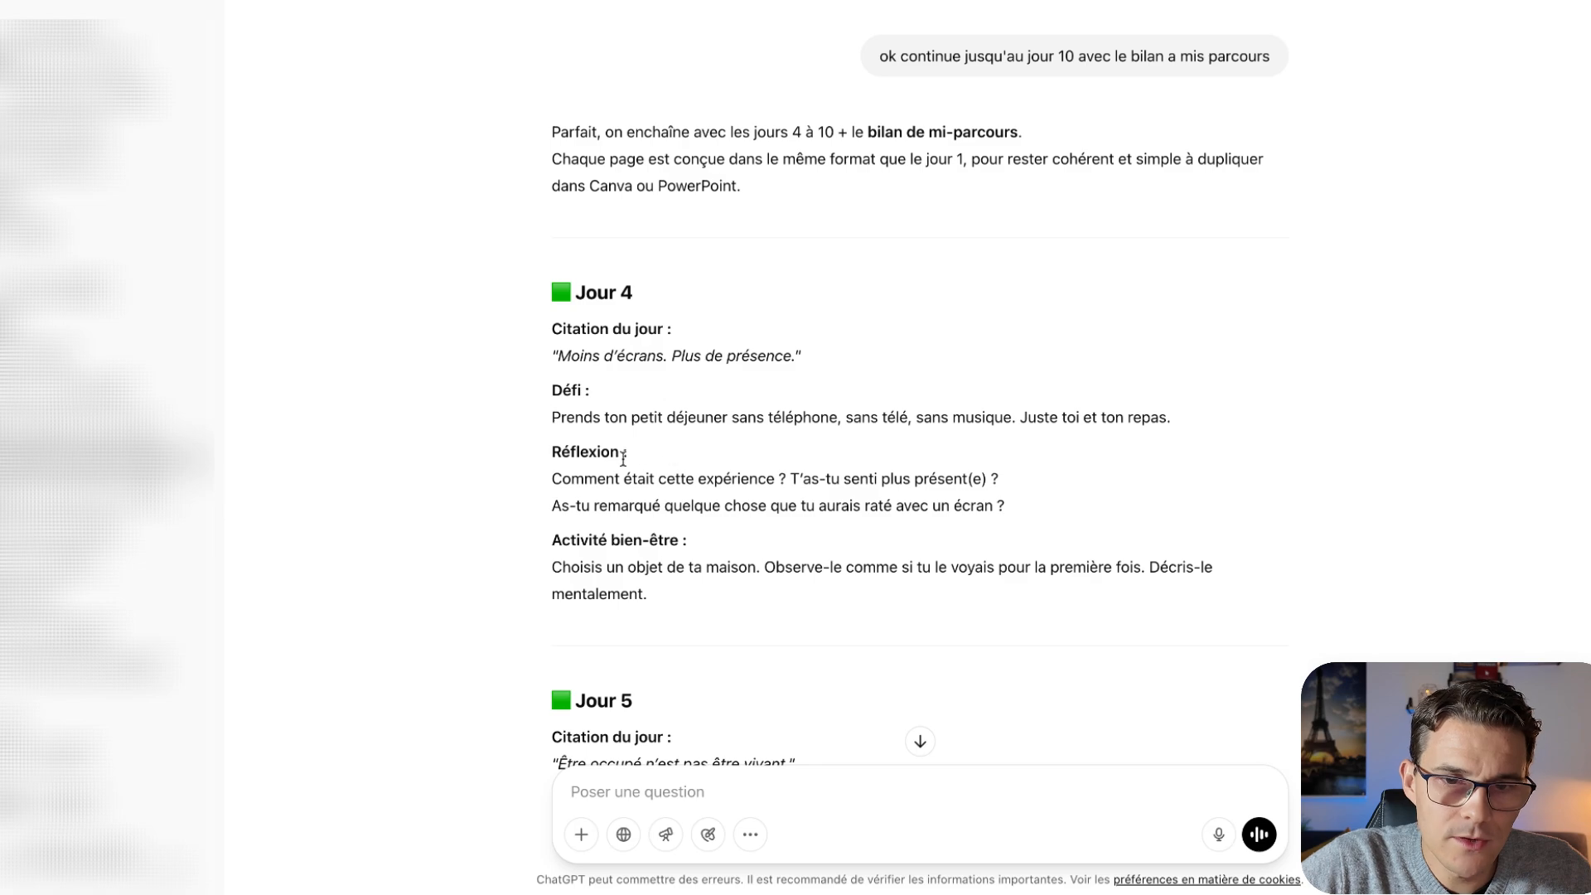
# - Read through the activity pages for days 4 to 10, the mid-course review and the follow-up exchange about days 11 to 20
pyautogui.scroll(-2, 682, 539)
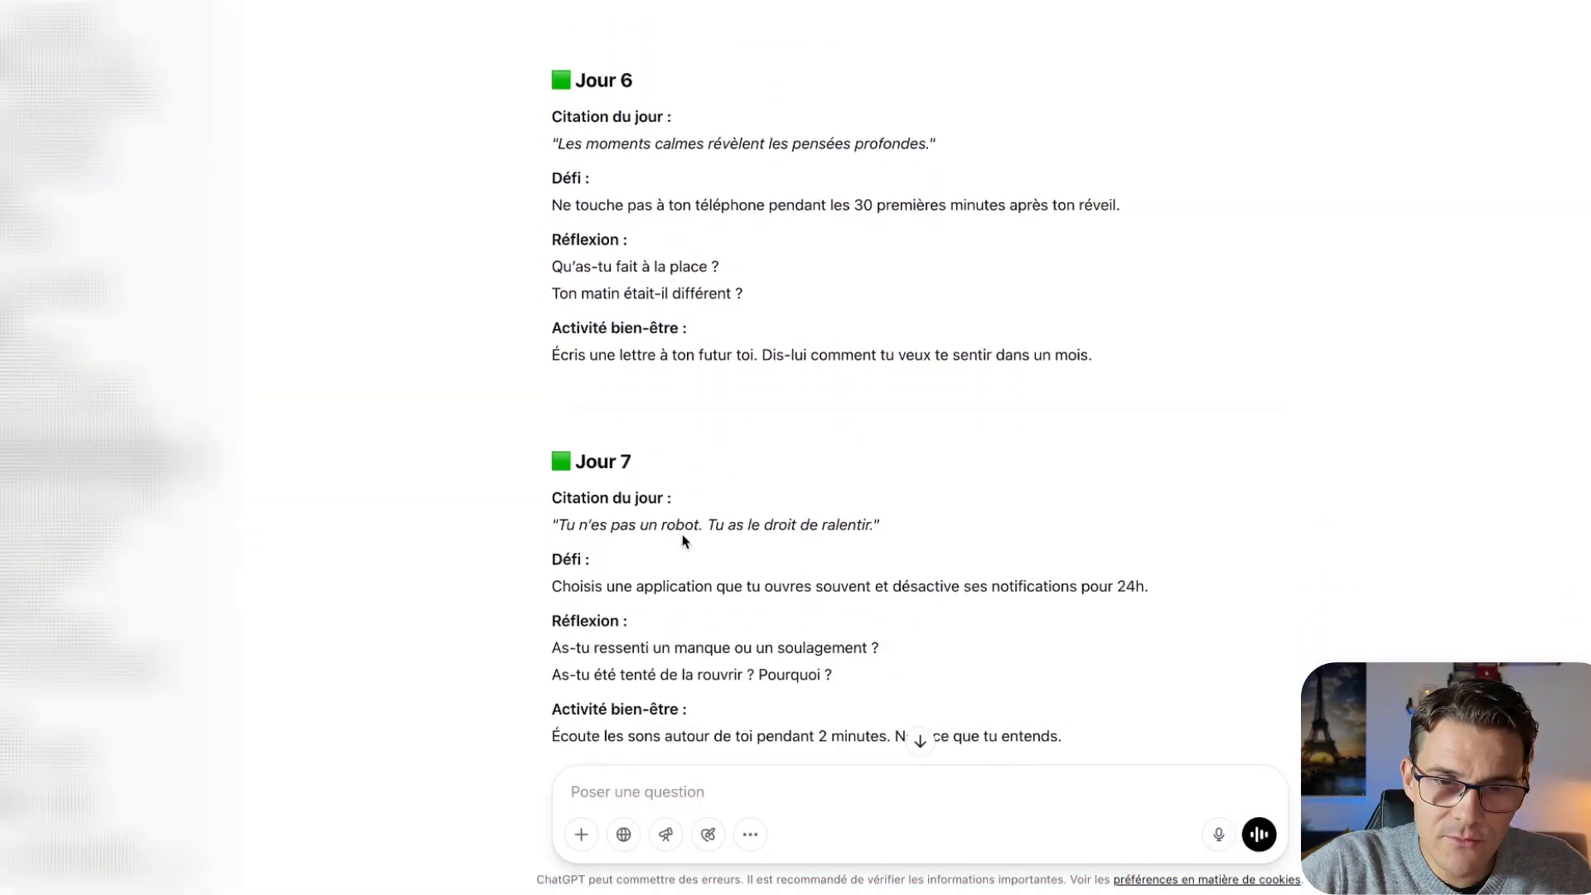
pyautogui.scroll(-15, 683, 540)
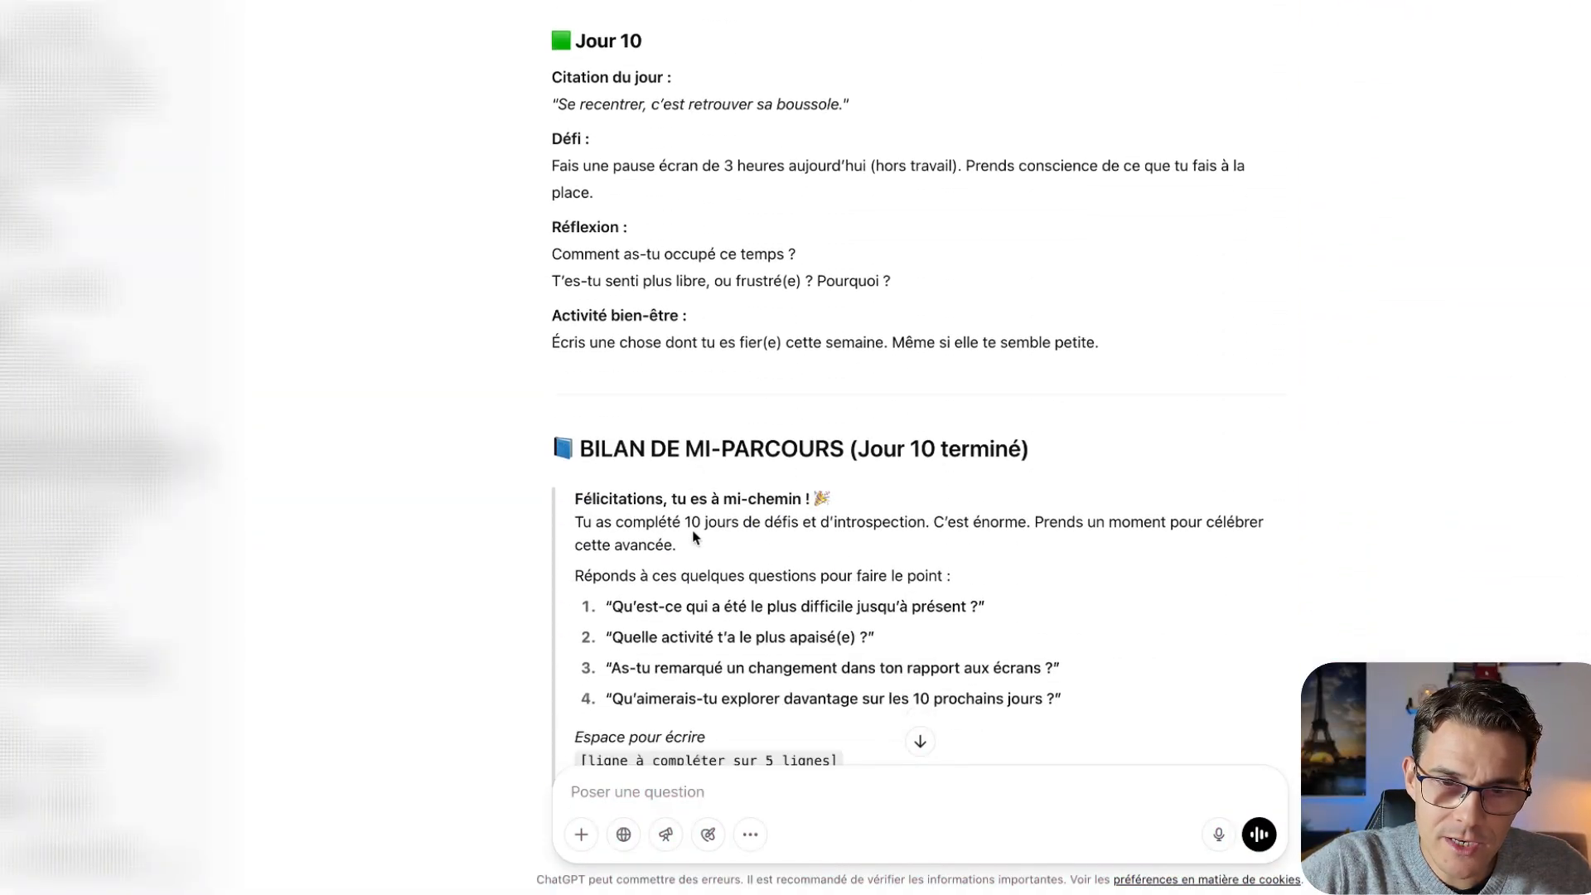
pyautogui.scroll(-3, 693, 537)
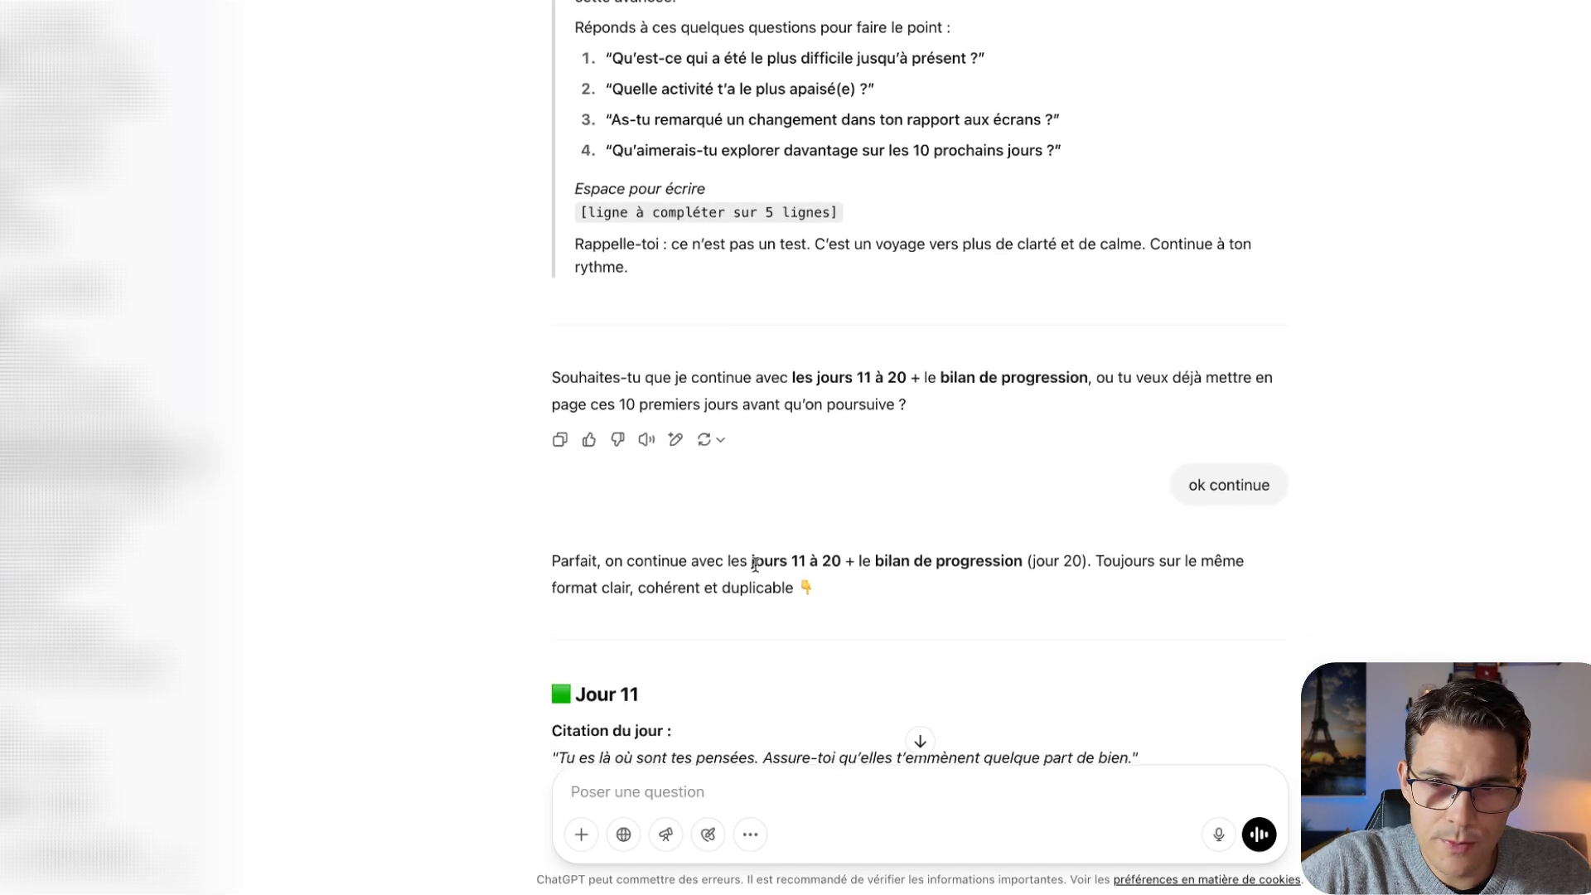
pyautogui.scroll(-1, 755, 563)
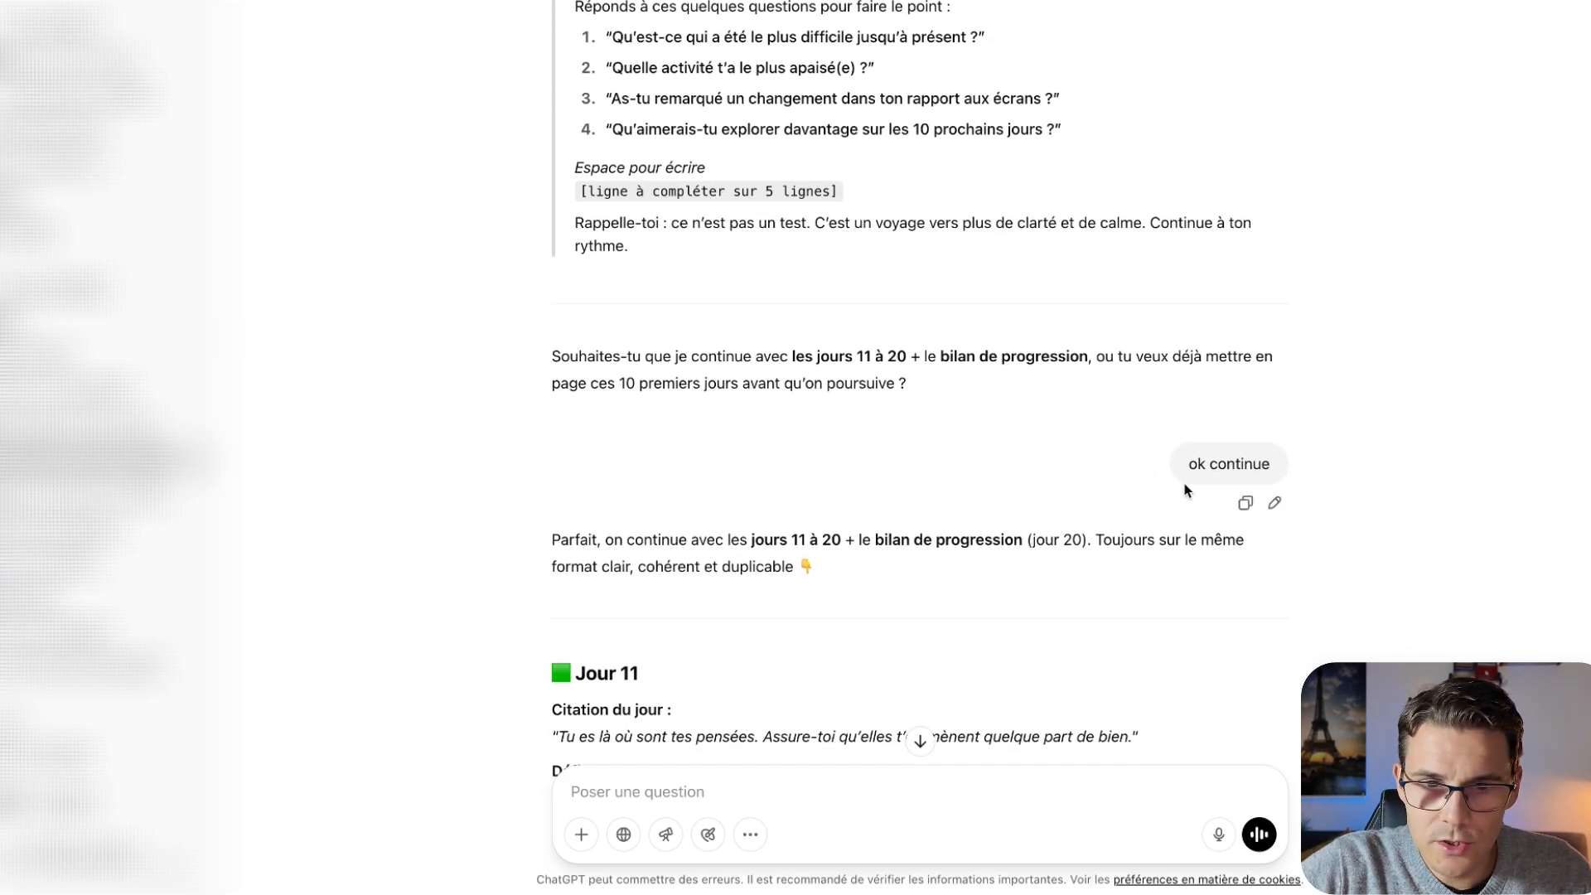
# - Skim the activity pages for days 11 to 30, including the day 20 progress review and the final review with closing words
pyautogui.scroll(-7, 1015, 530)
pyautogui.scroll(-20, 1020, 522)
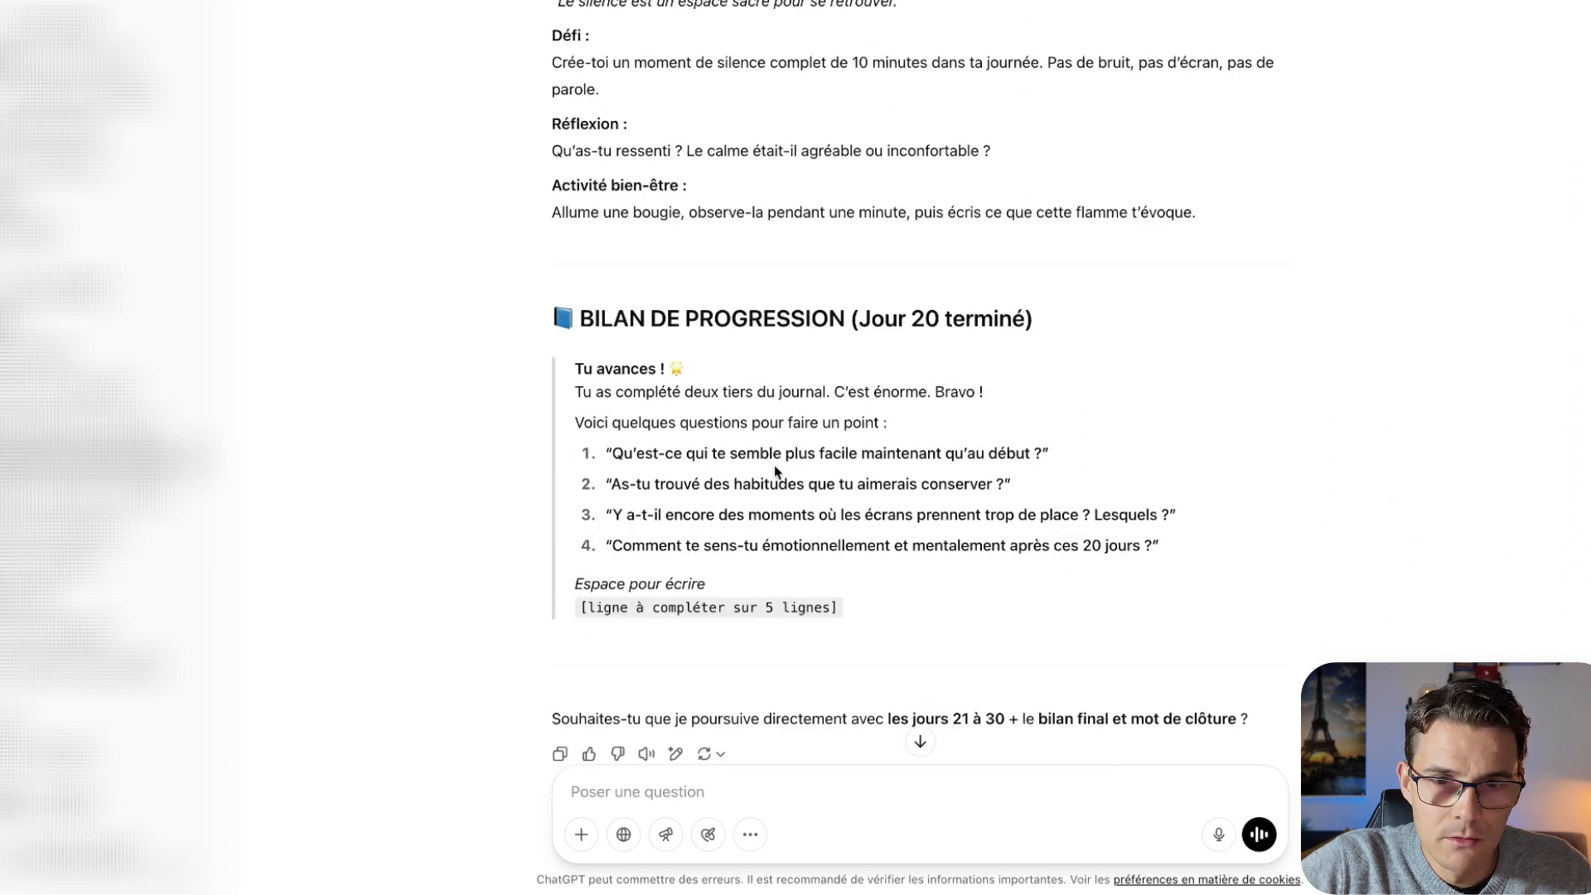
pyautogui.scroll(-4, 1043, 466)
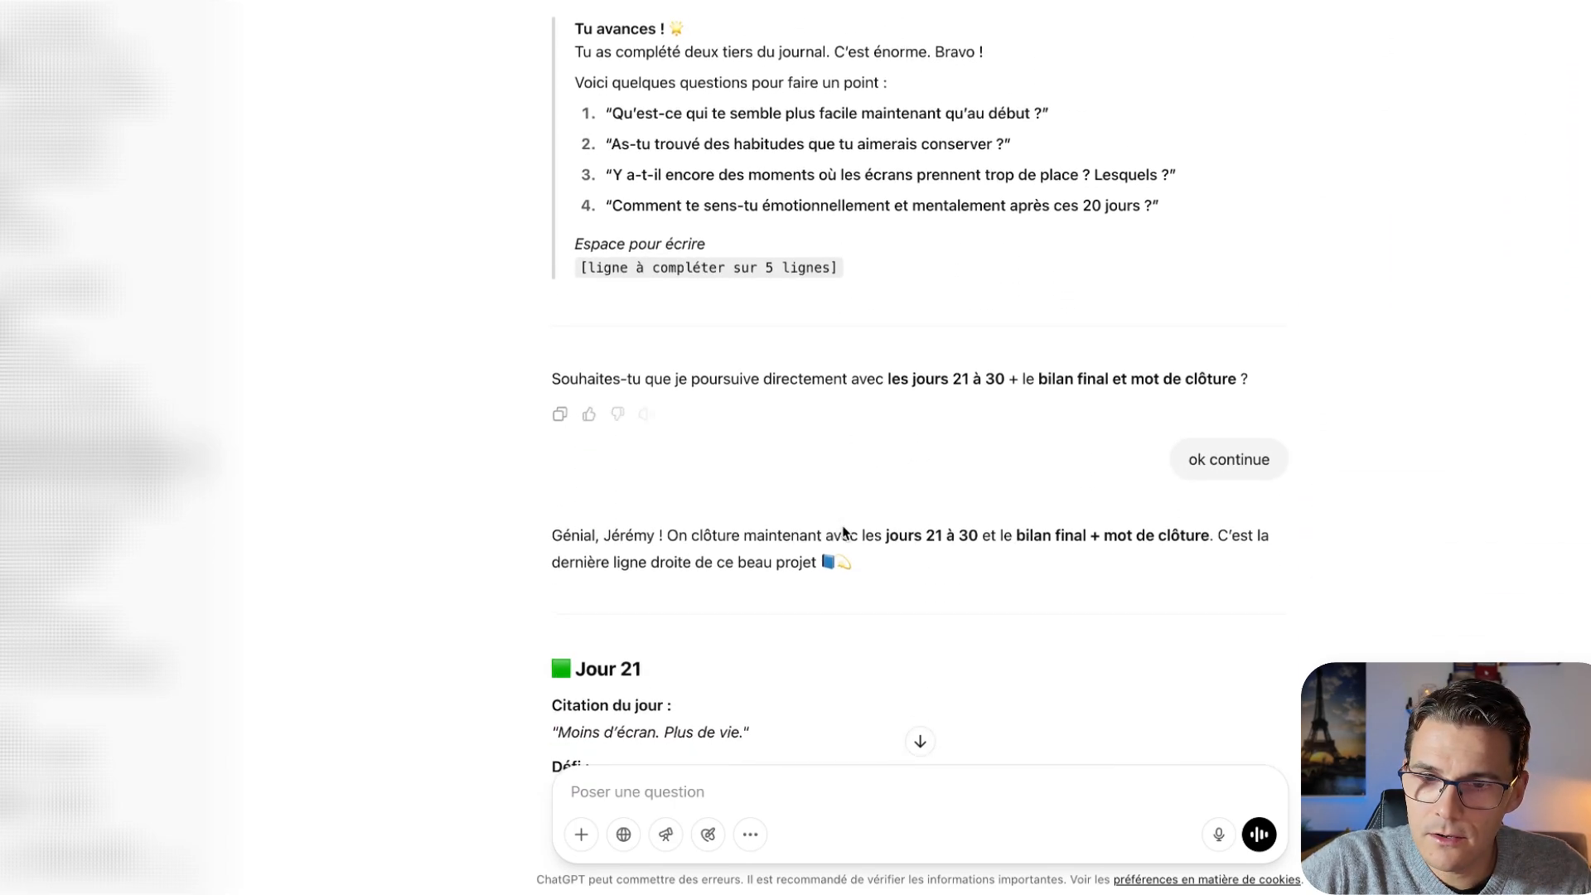
pyautogui.scroll(-14, 1057, 464)
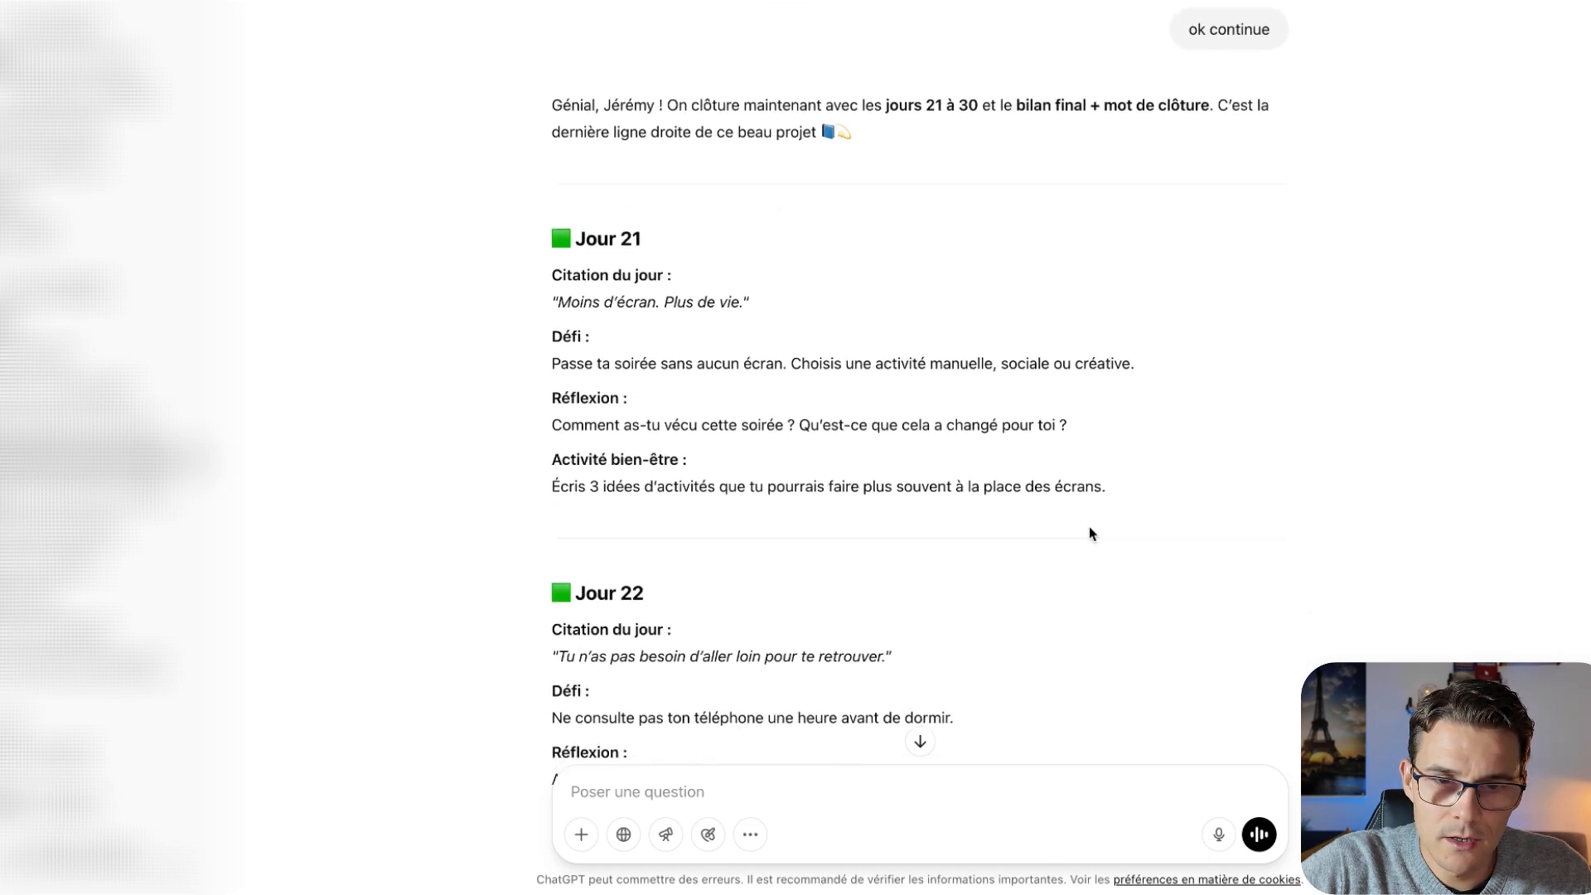
pyautogui.scroll(-20, 1092, 519)
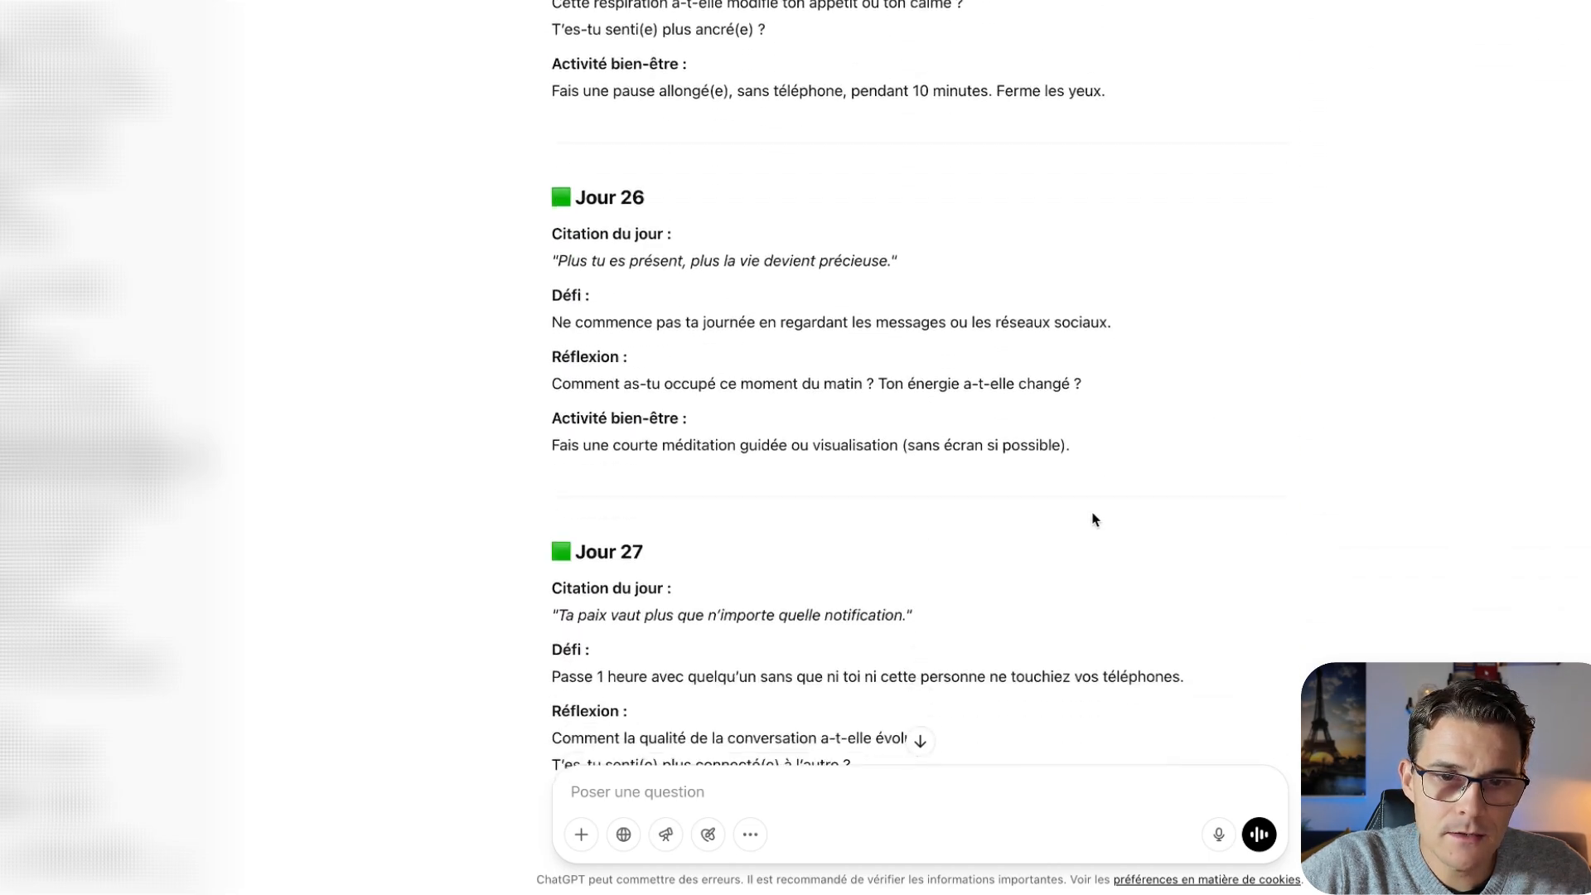
pyautogui.scroll(-2, 1092, 520)
pyautogui.scroll(-5, 1092, 519)
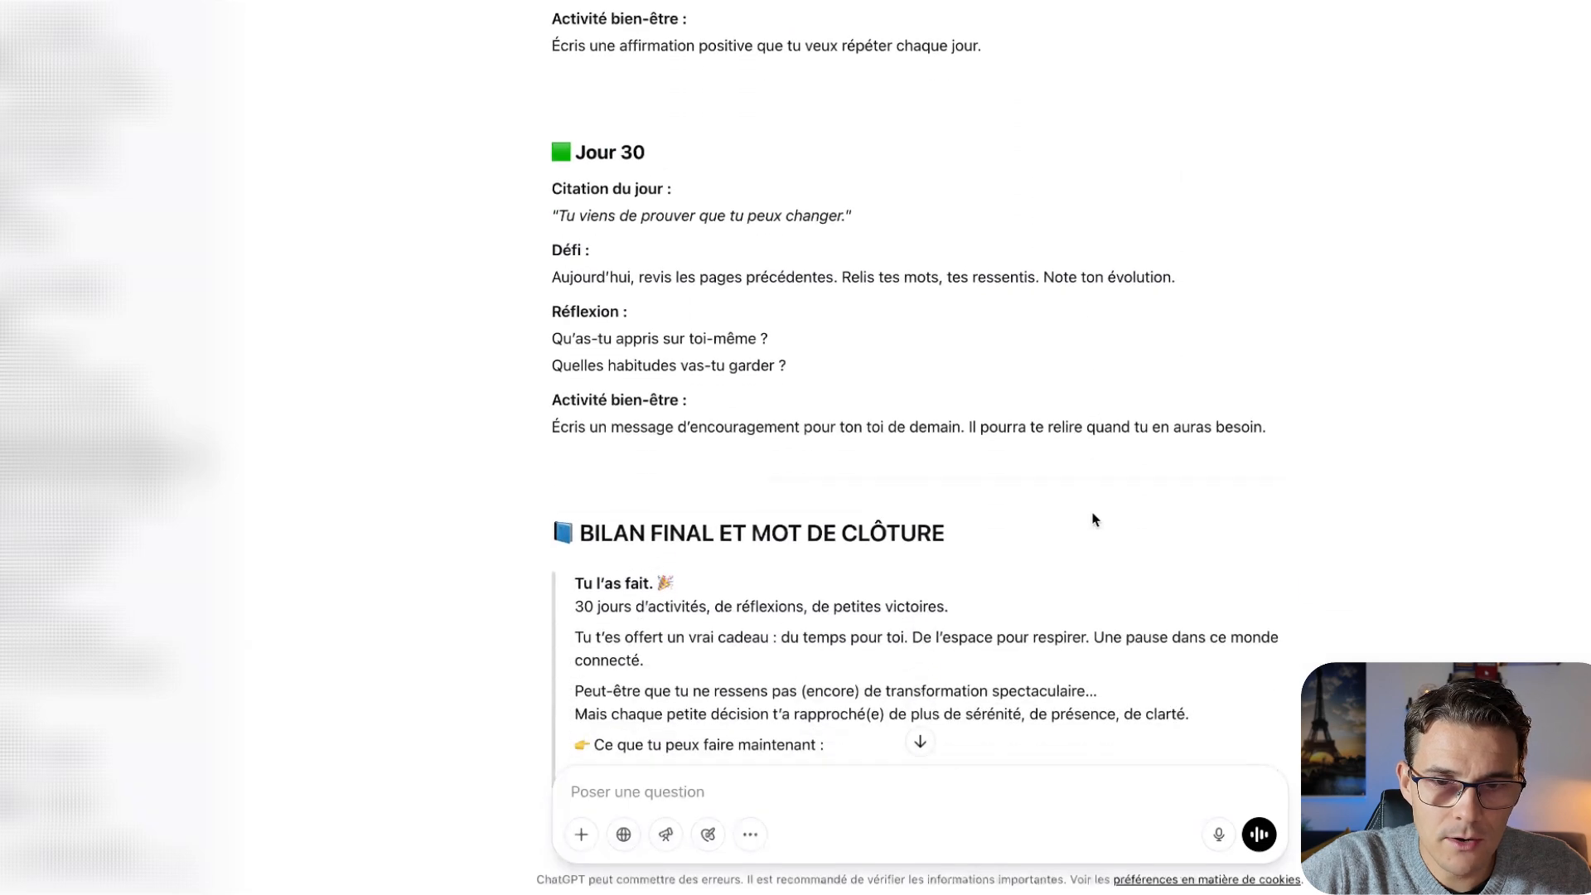
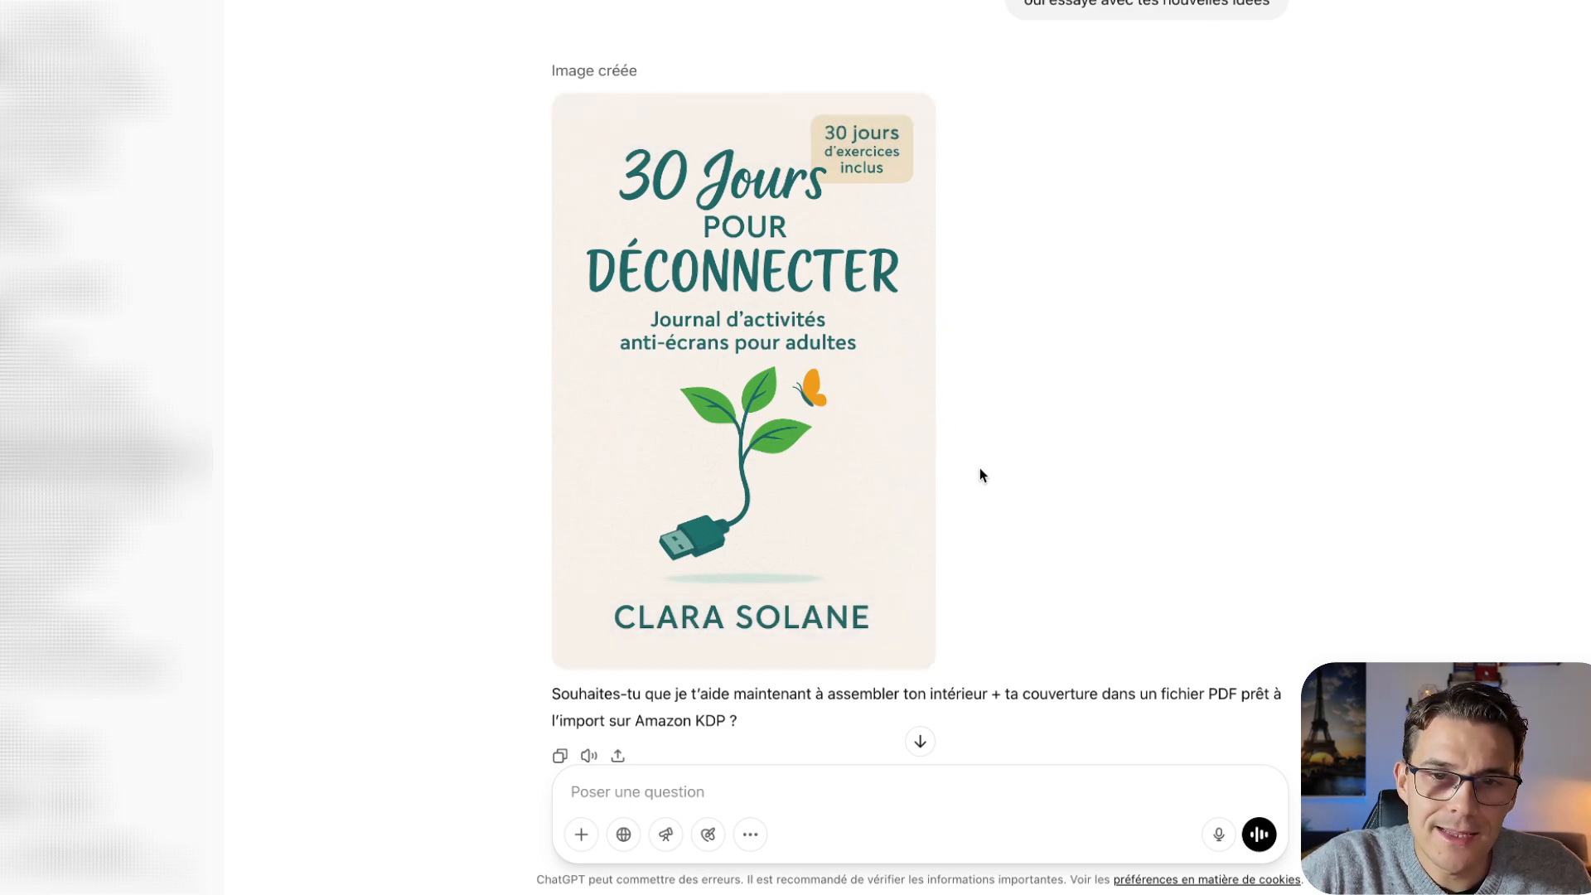
# - Review the front cover image and the KDP assembly guide's steps on book format and interior creation with Canva or PowerPoint
pyautogui.scroll(-4, 1083, 501)
pyautogui.scroll(-1, 1085, 504)
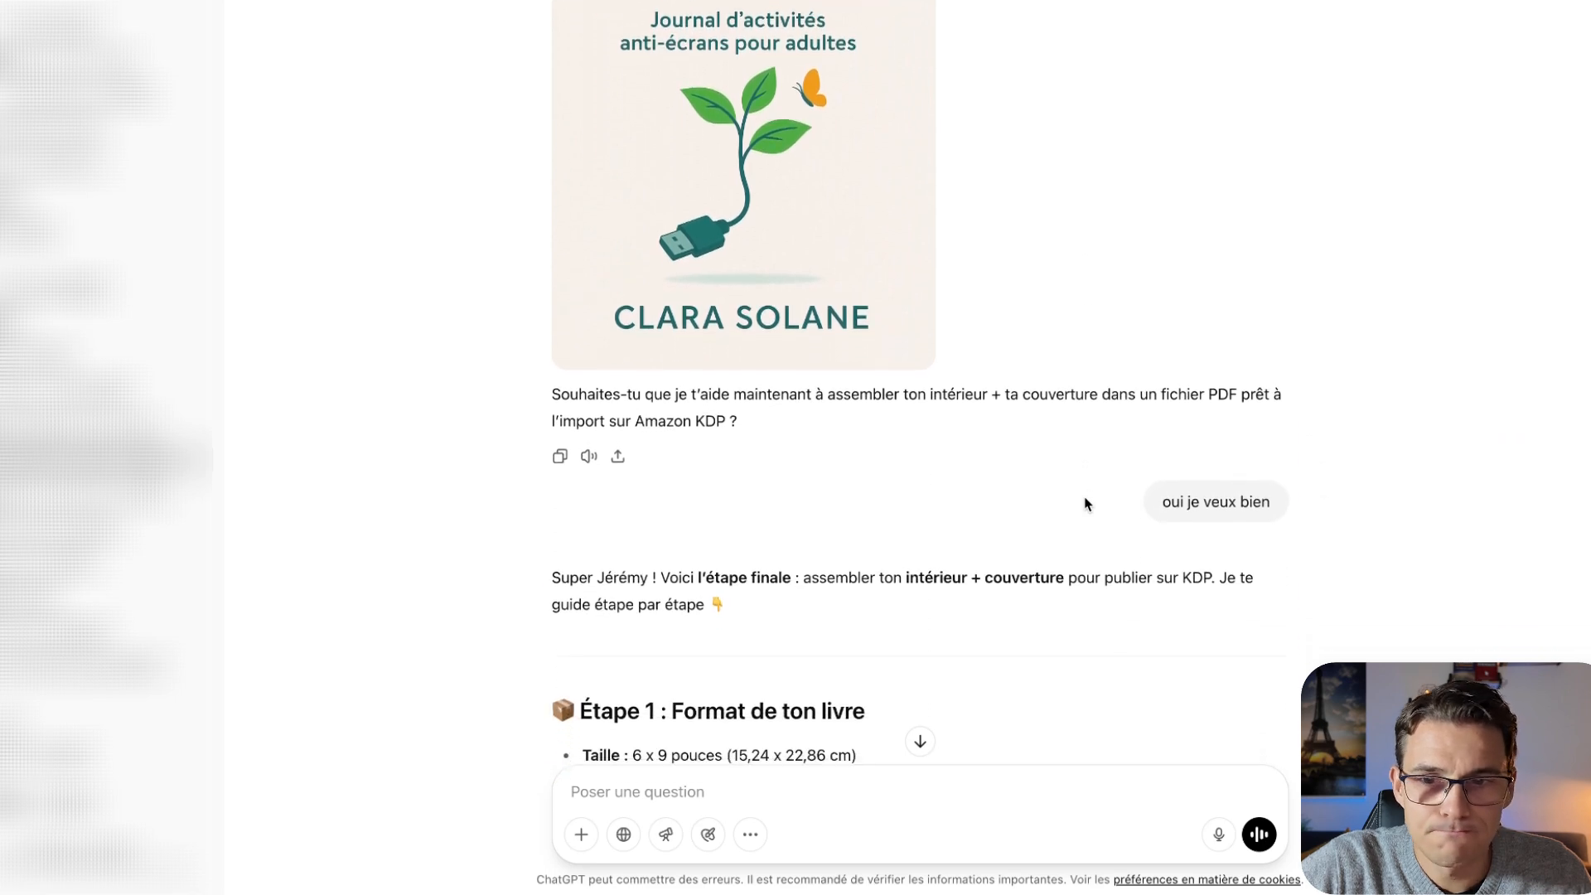
pyautogui.scroll(1, 1083, 505)
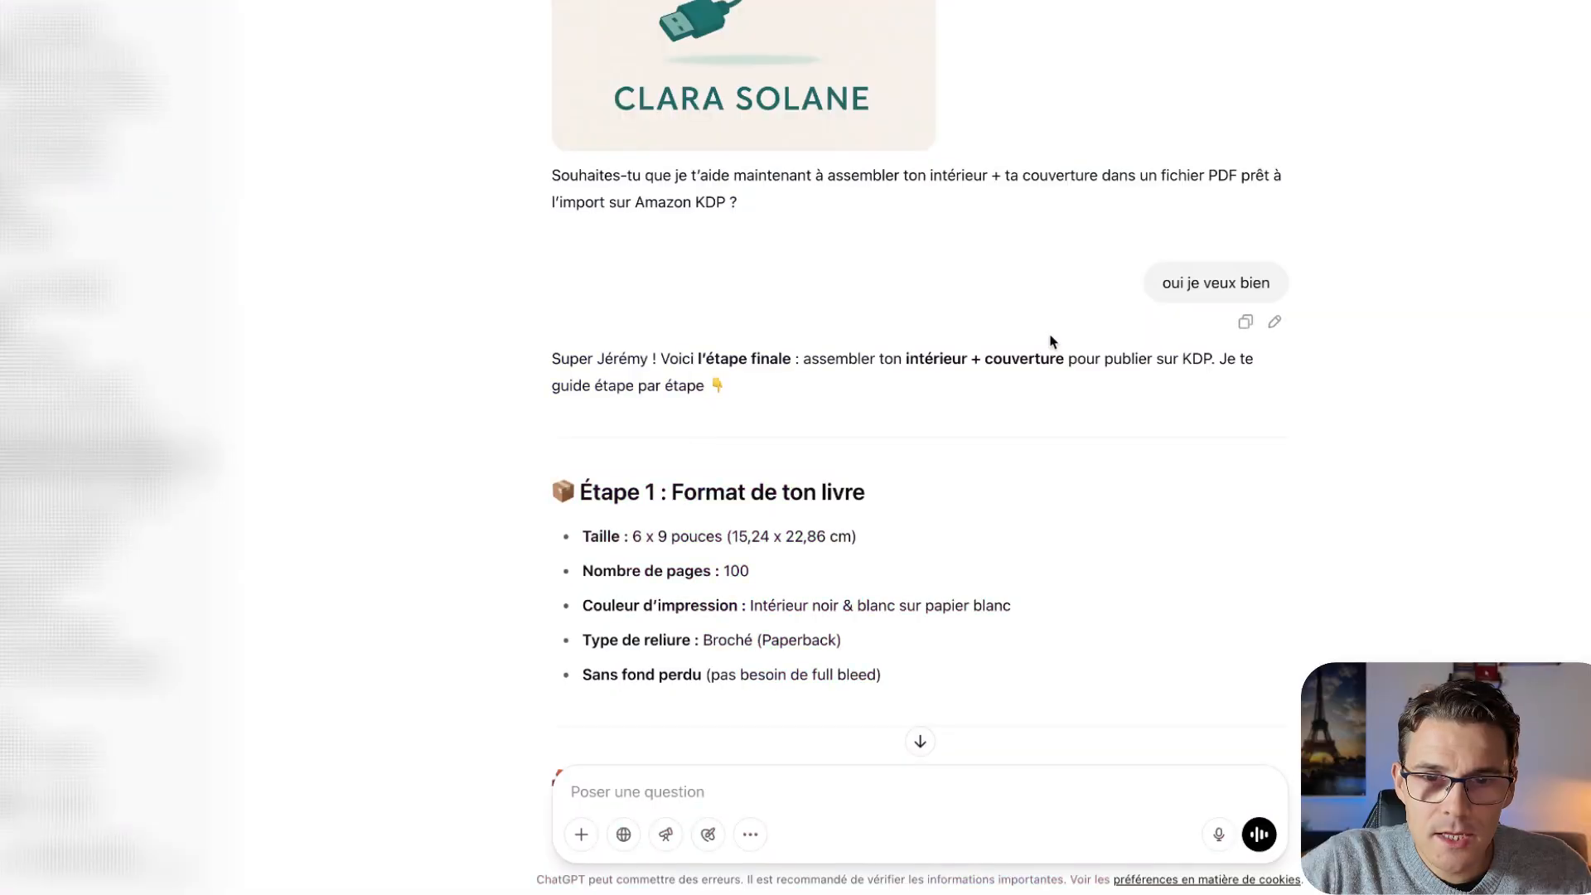
pyautogui.scroll(-1, 1051, 342)
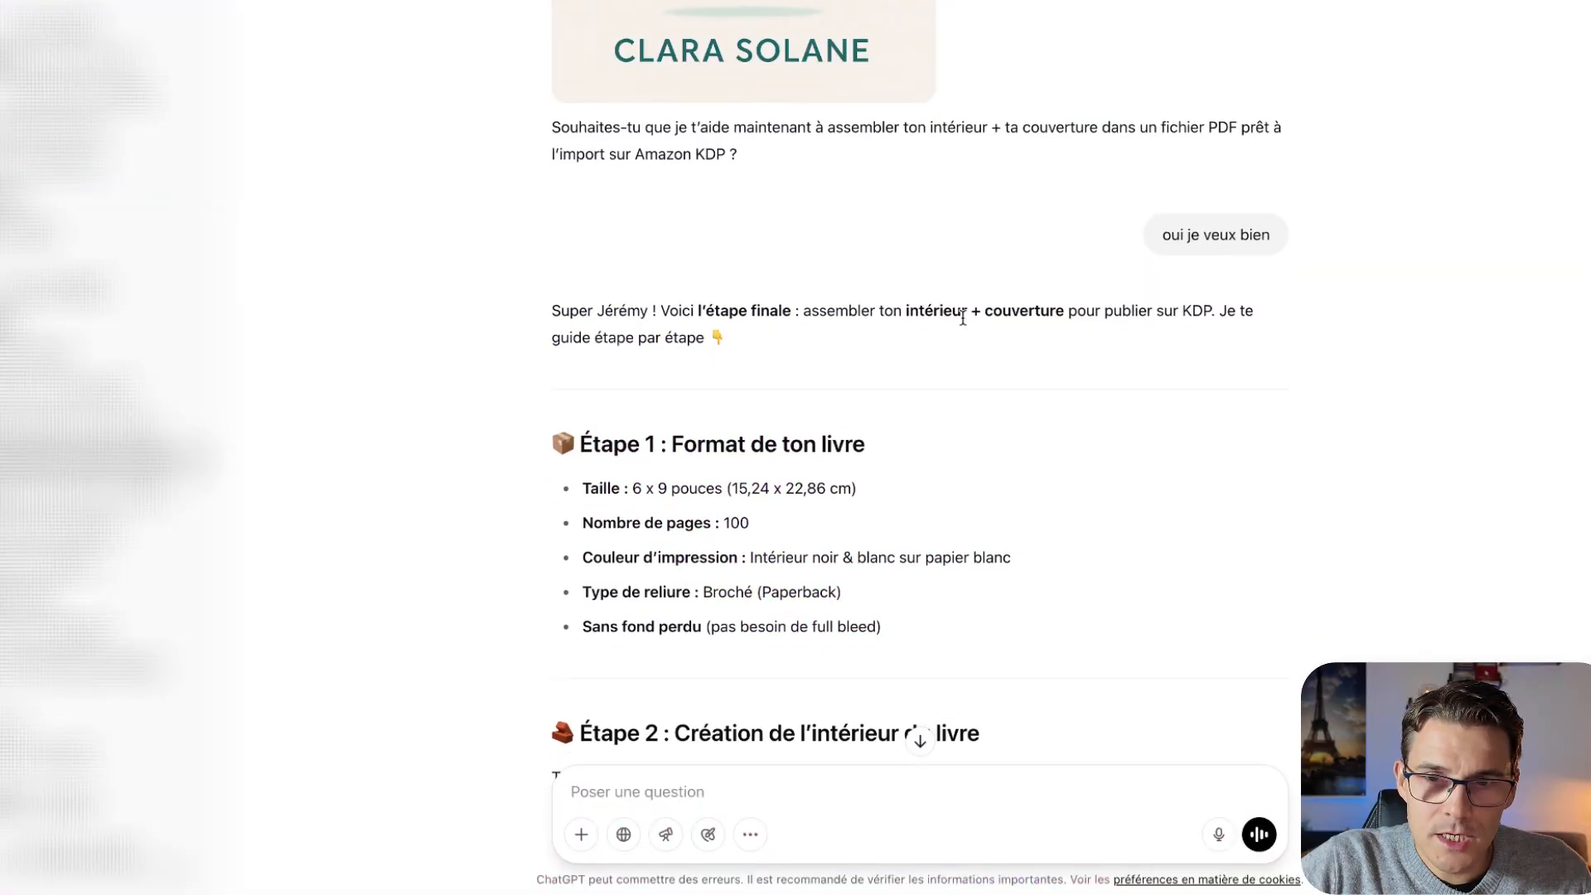
pyautogui.scroll(-3, 994, 348)
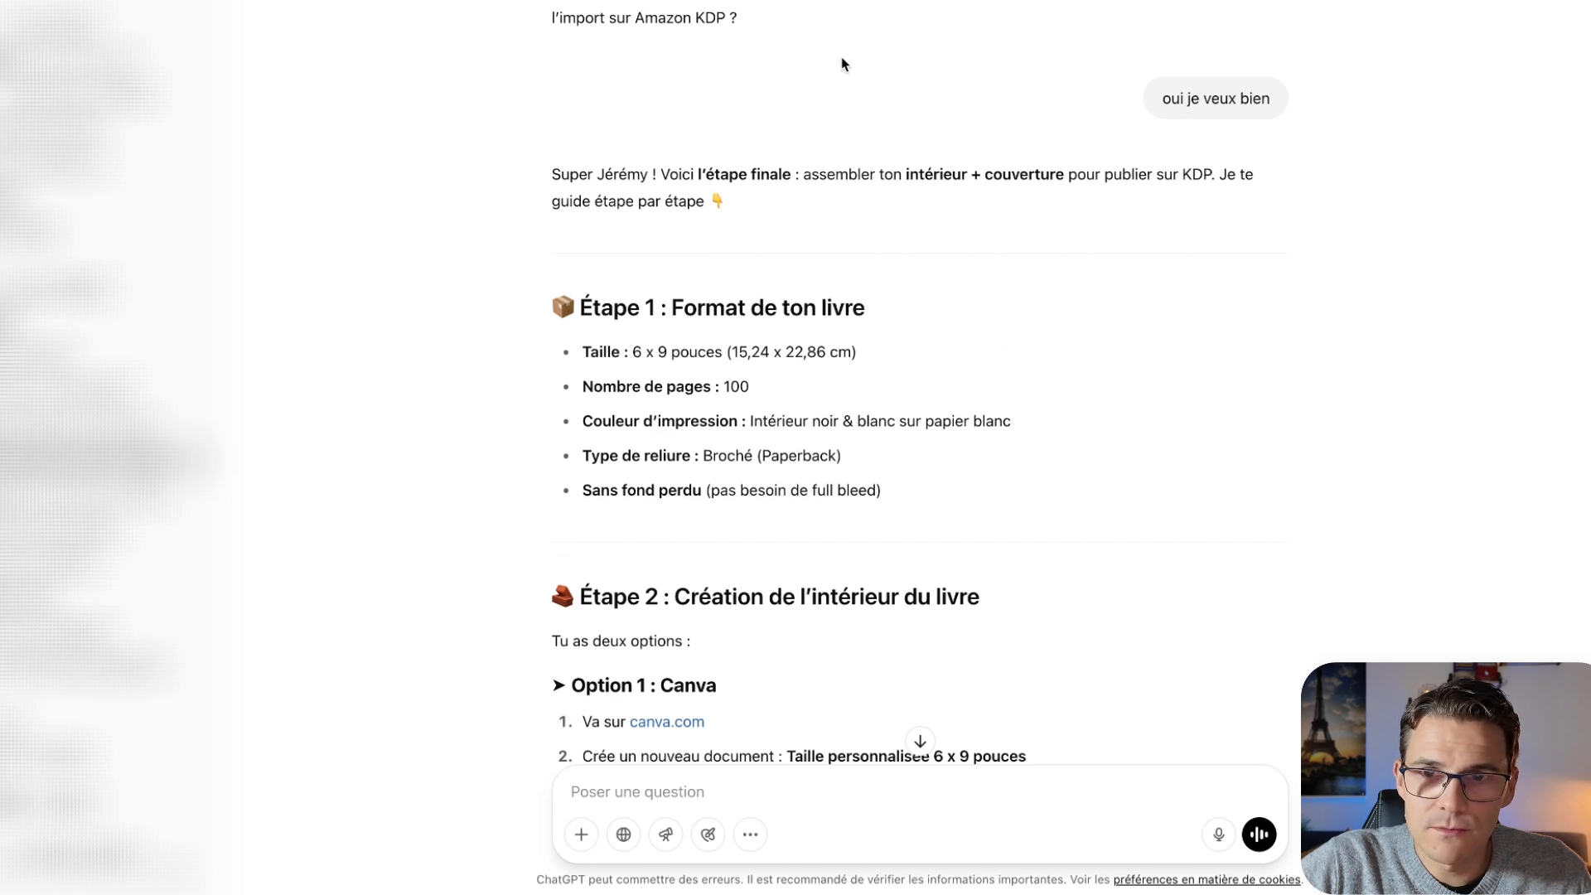
pyautogui.scroll(-7, 907, 360)
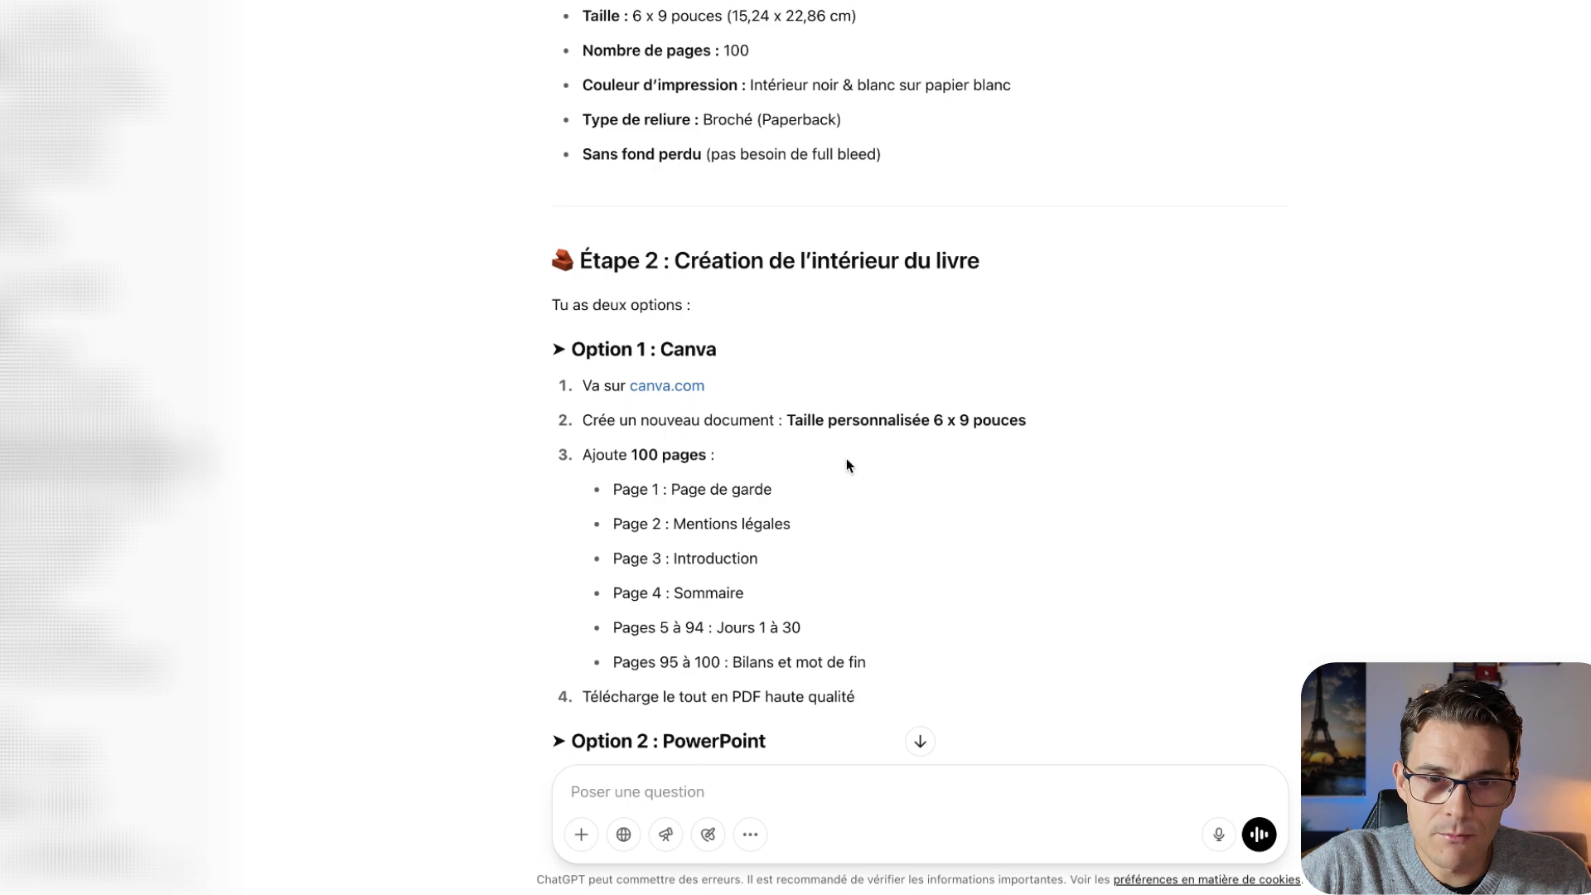
pyautogui.scroll(-10, 847, 464)
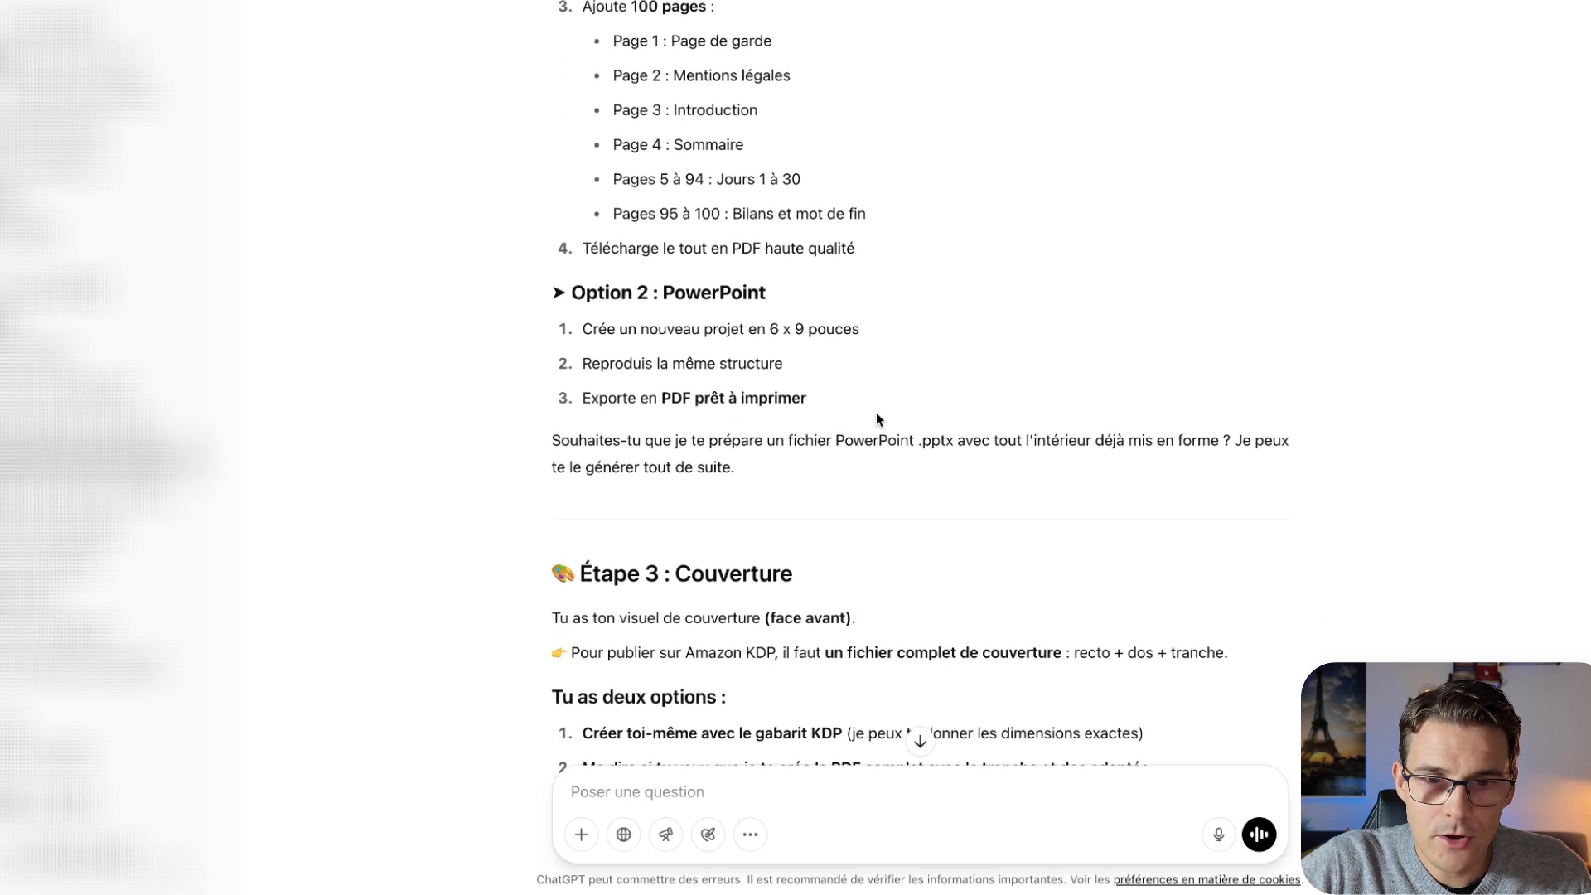
# - Examine the full-cover request, KDP dimensions and generated cover, highlighting the request and the follow-up question about preparing the interior PDF
pyautogui.scroll(-14, 877, 414)
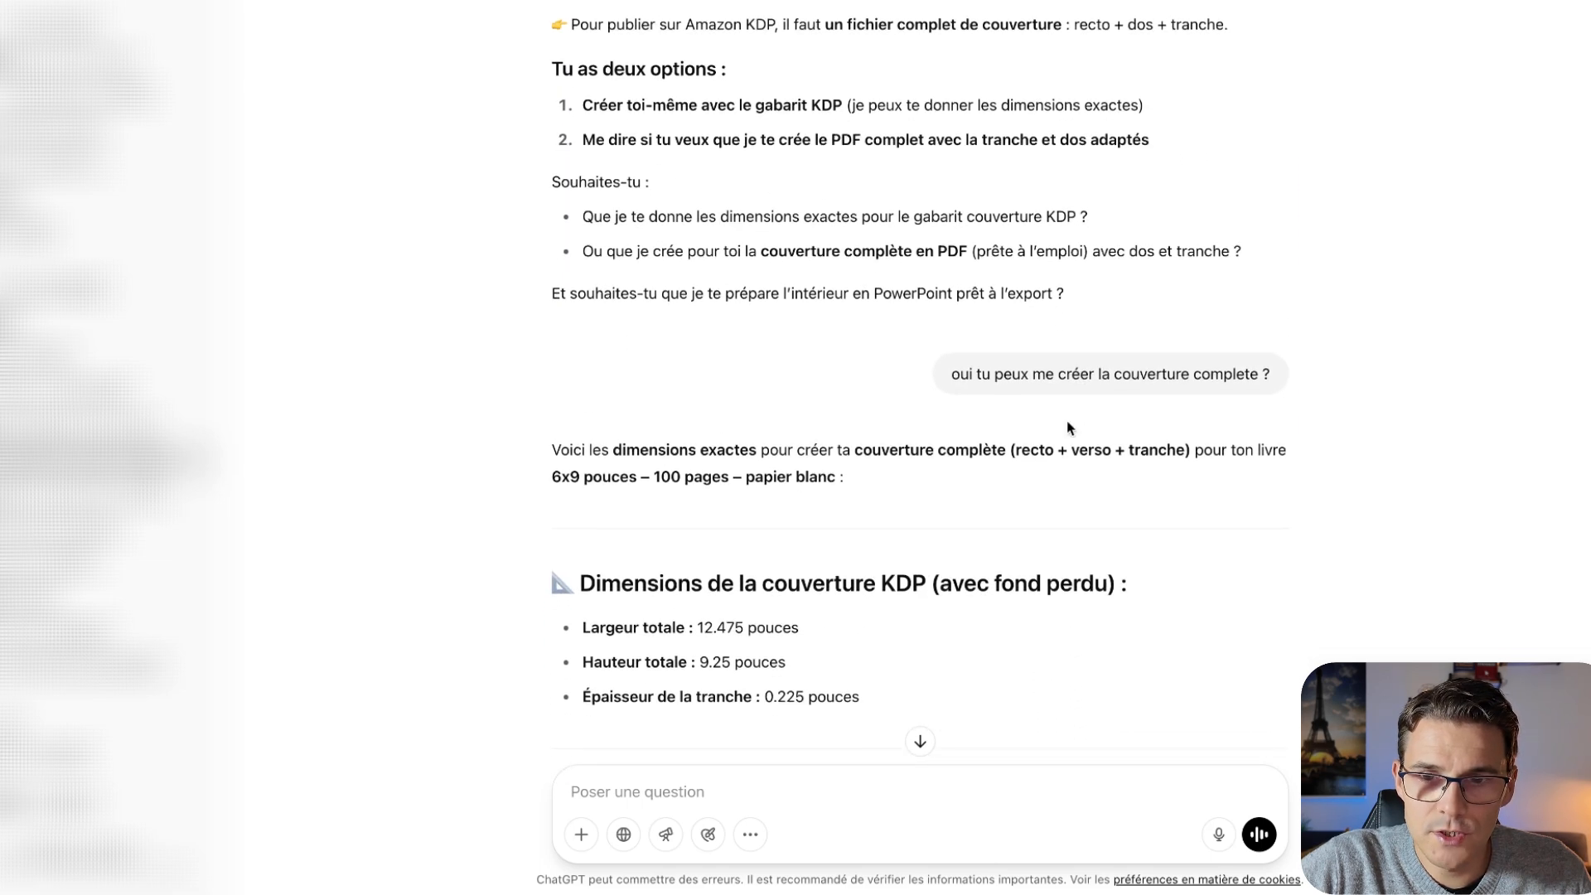
pyautogui.moveTo(960, 373); pyautogui.dragTo(1261, 374)
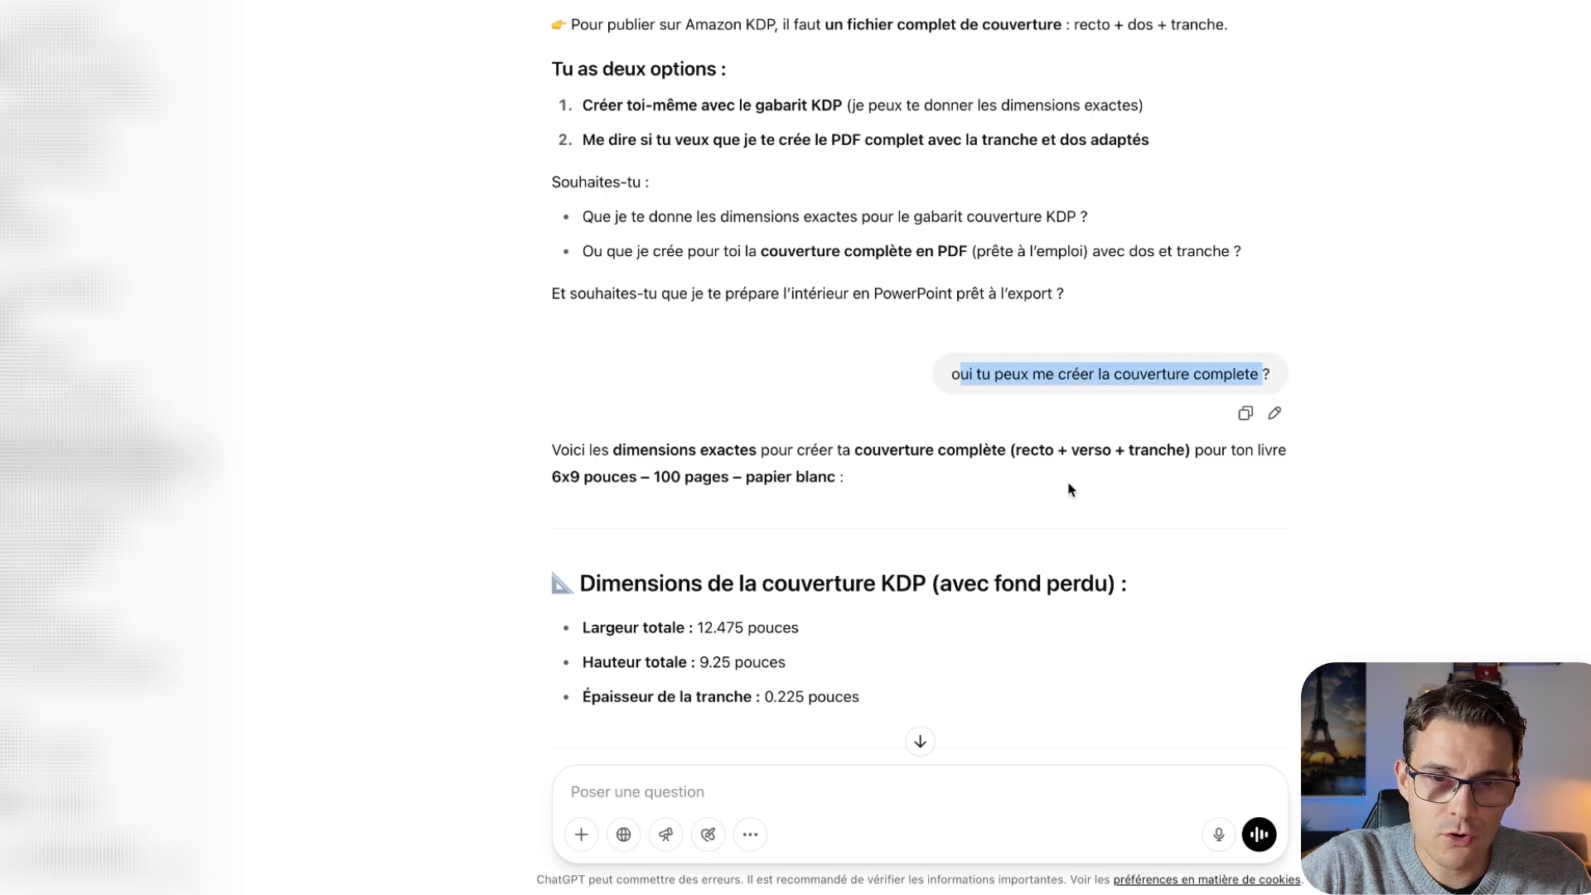
pyautogui.scroll(-16, 1060, 497)
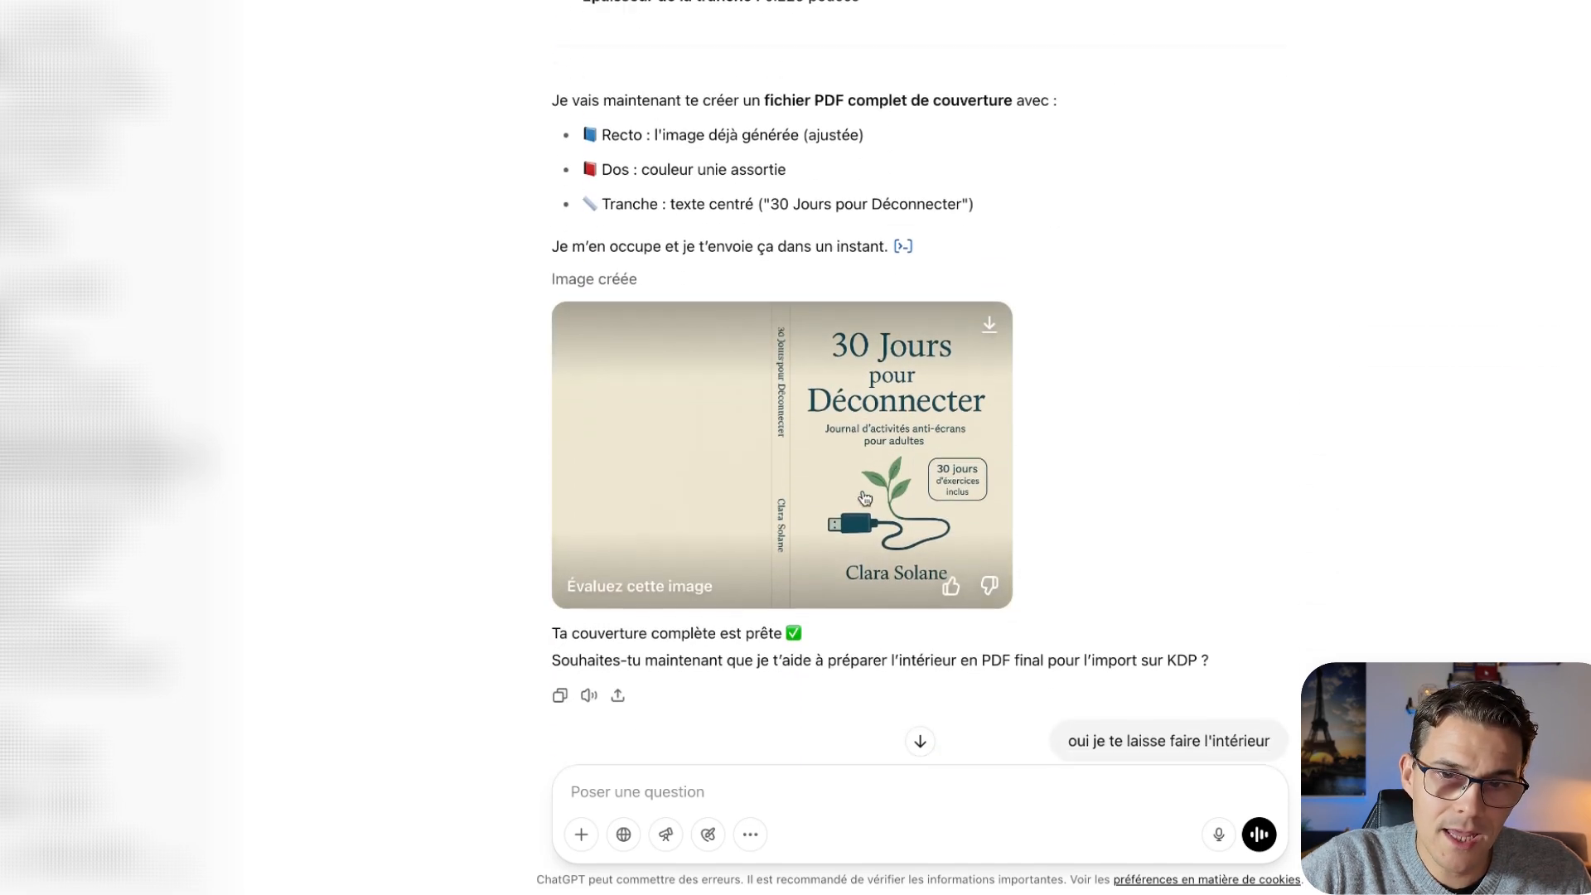
pyautogui.scroll(-1, 865, 497)
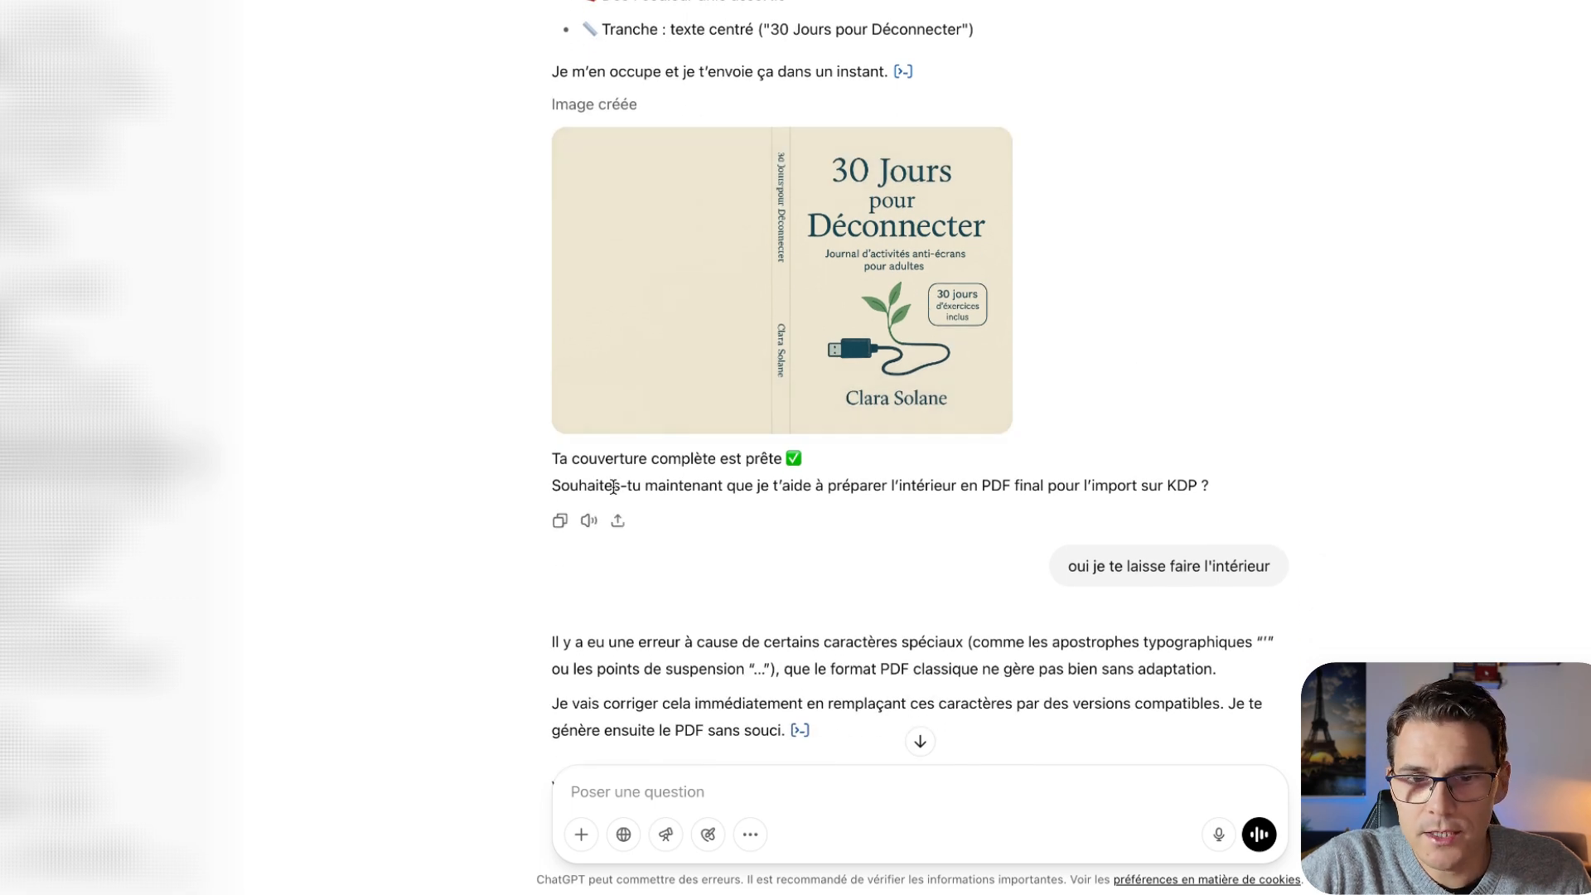
pyautogui.moveTo(613, 487); pyautogui.dragTo(1008, 528)
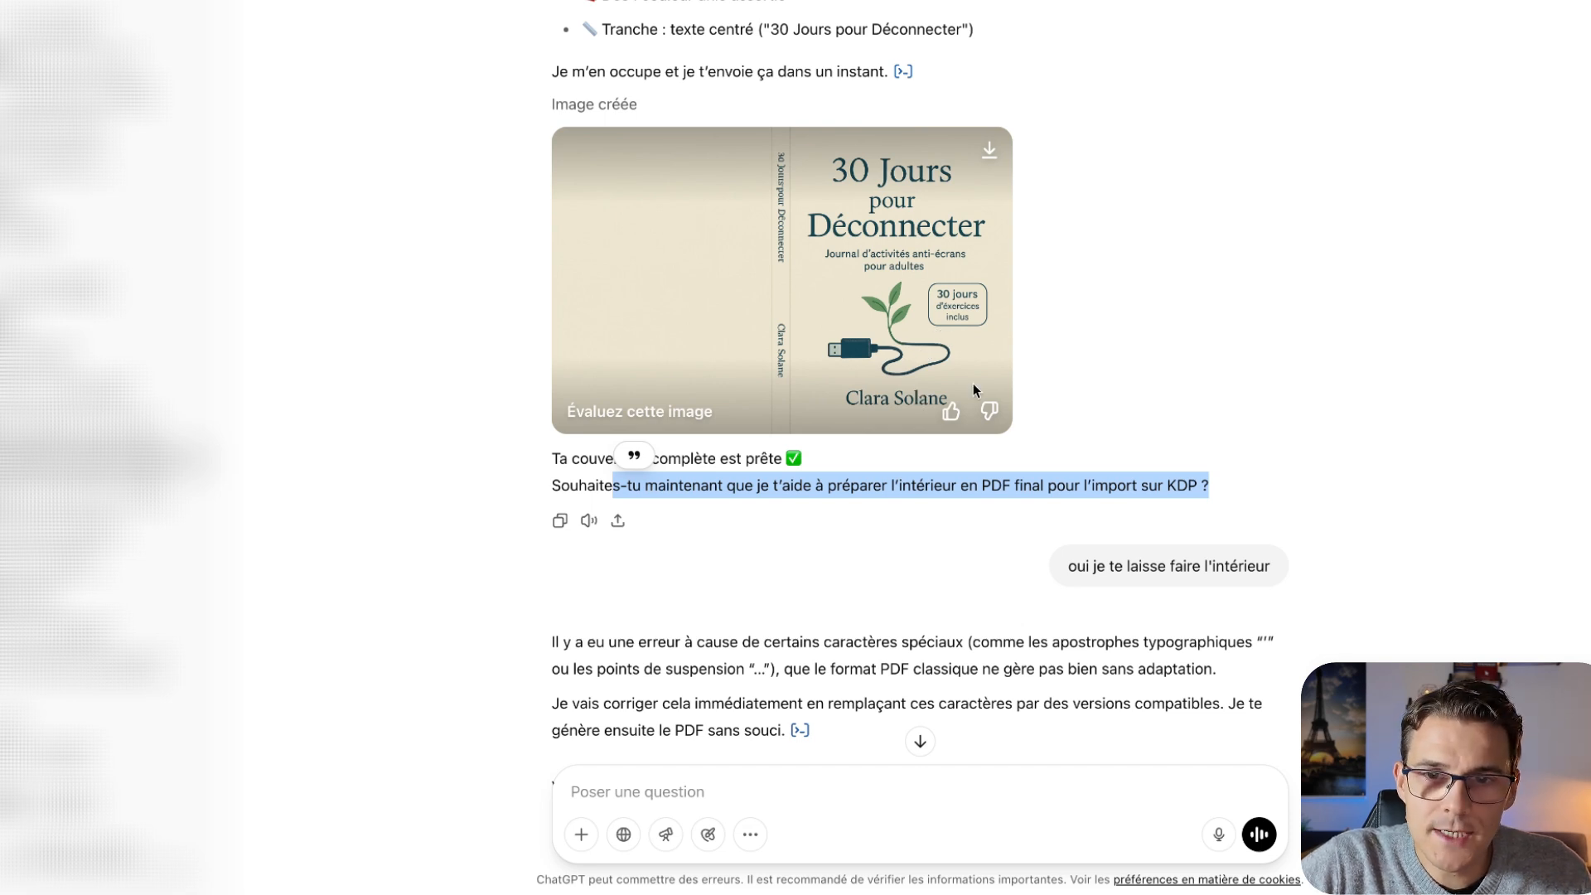
pyautogui.scroll(-2, 1101, 386)
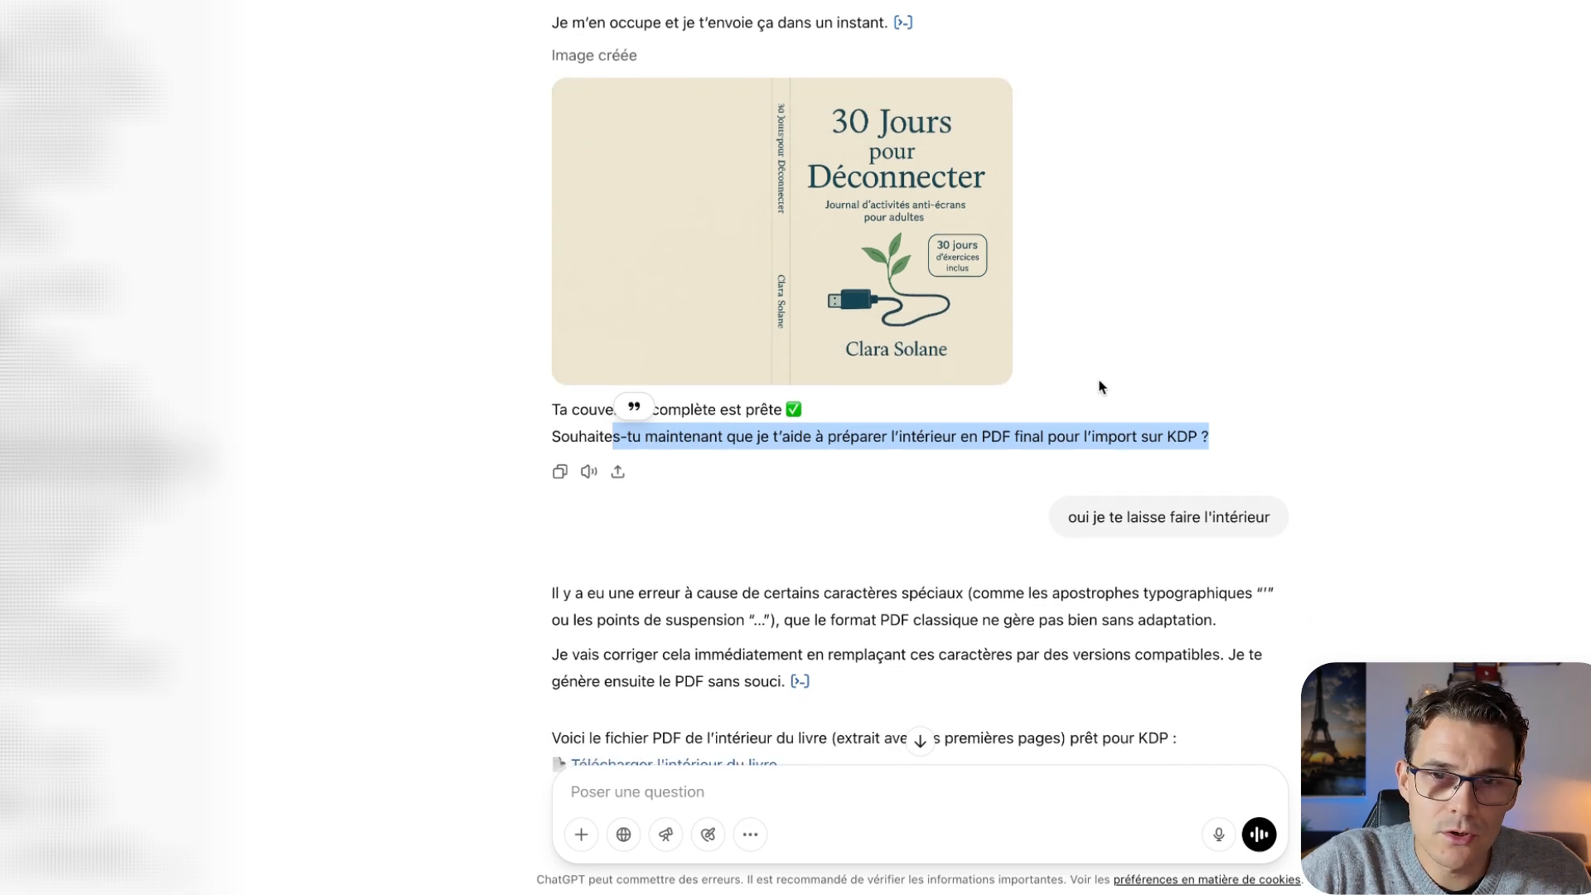
pyautogui.scroll(-5, 1106, 440)
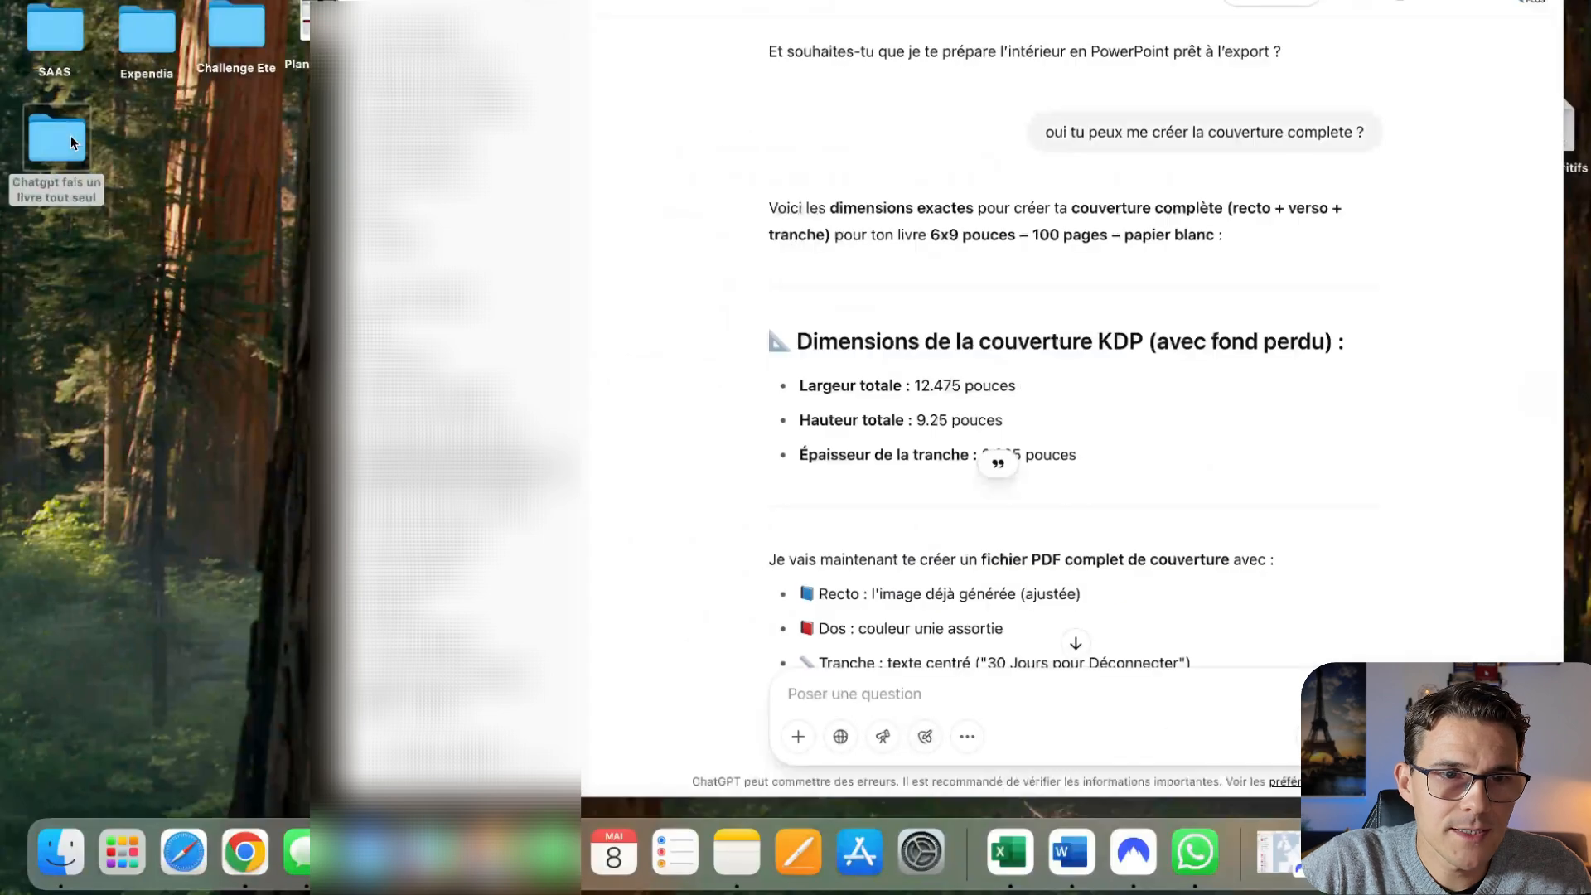
# - Open the interior PDF from the desktop folder "Chatgpt fais un livre tout seul" and page through its daily activity pages from day 1
pyautogui.doubleClick(71, 138)
pyautogui.doubleClick(392, 154)
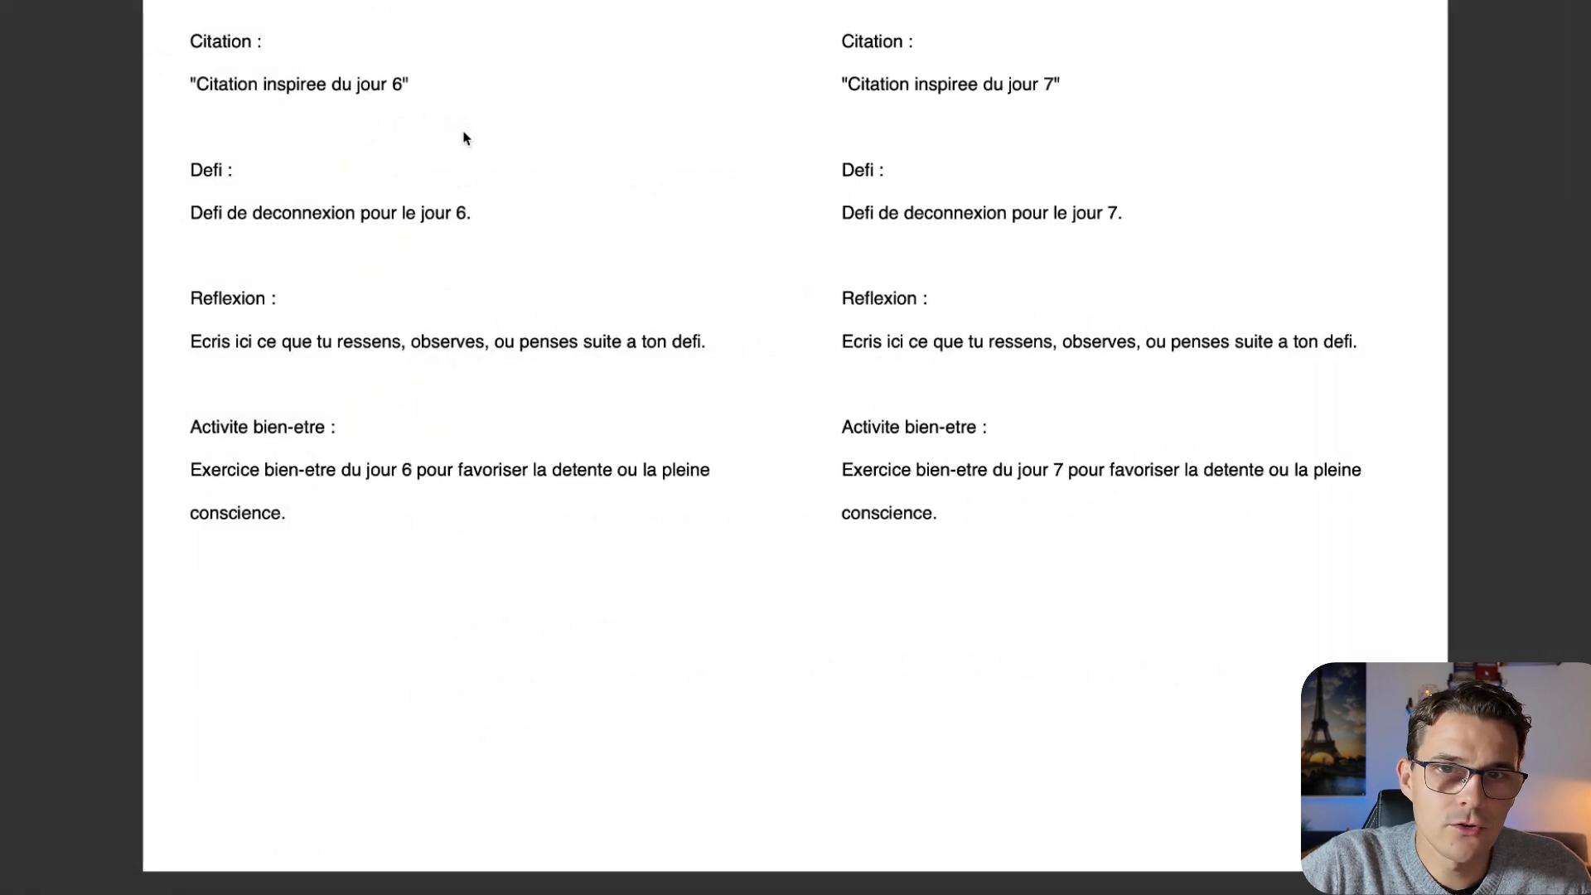
pyautogui.scroll(15, 463, 137)
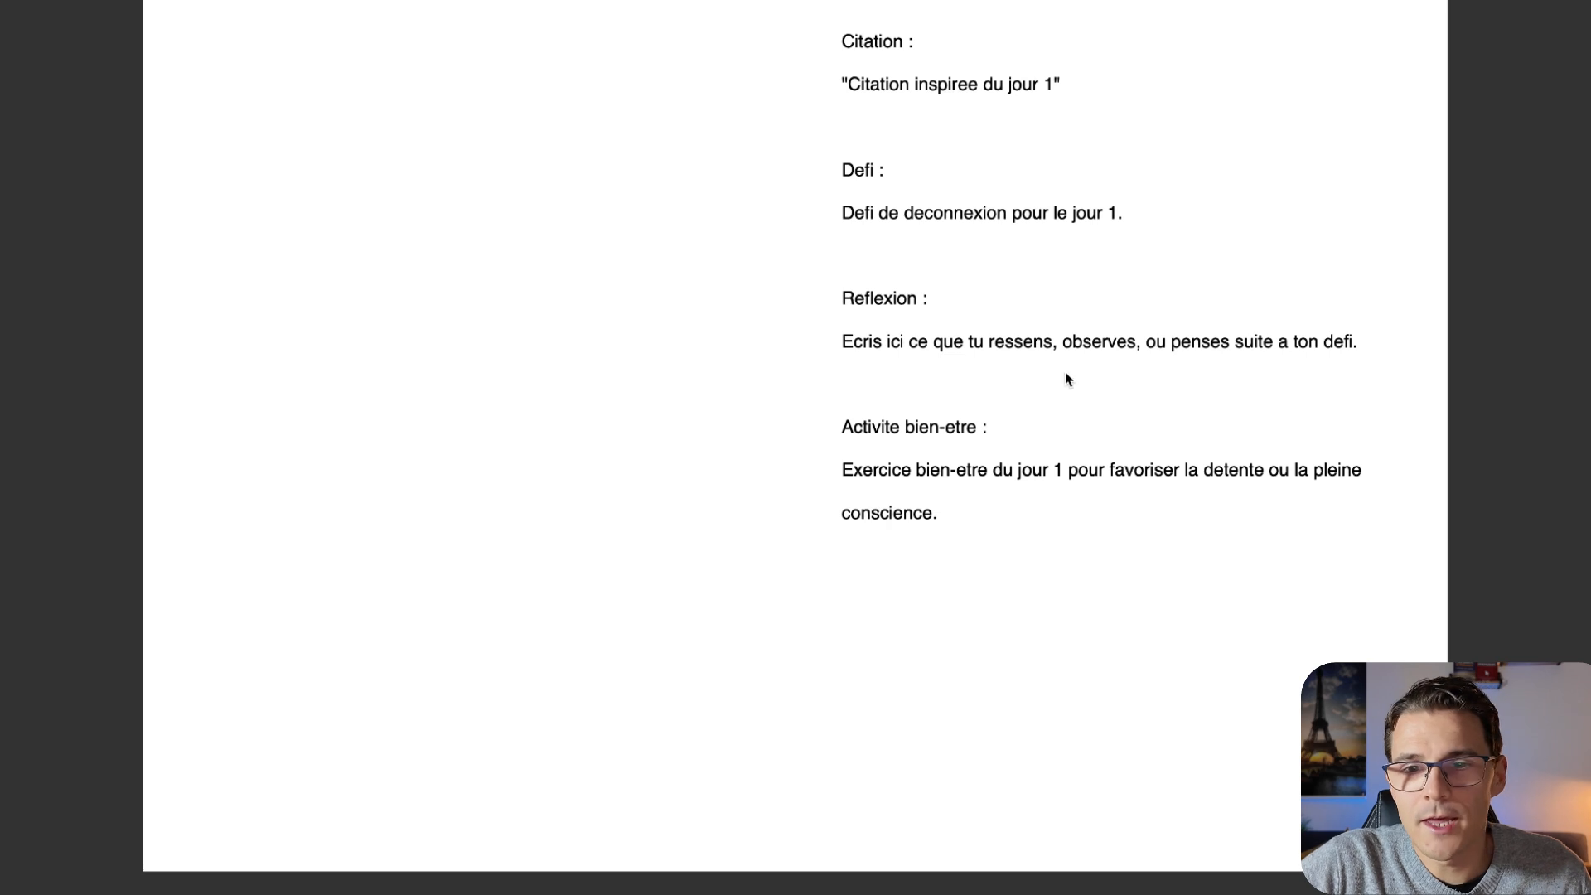
pyautogui.scroll(-2, 1066, 369)
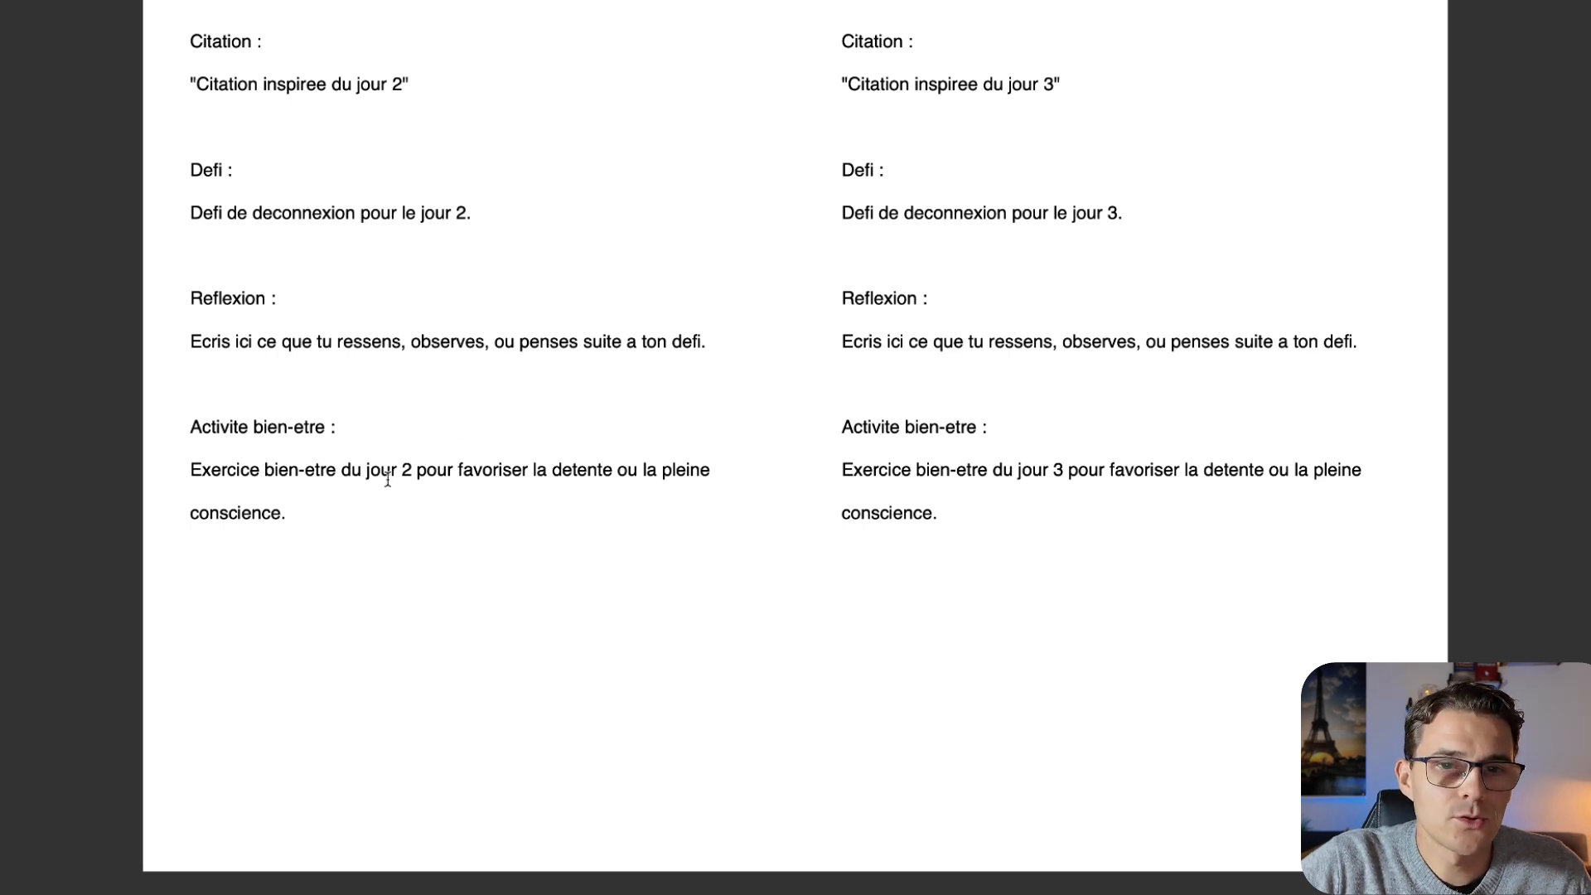
pyautogui.scroll(-8, 476, 563)
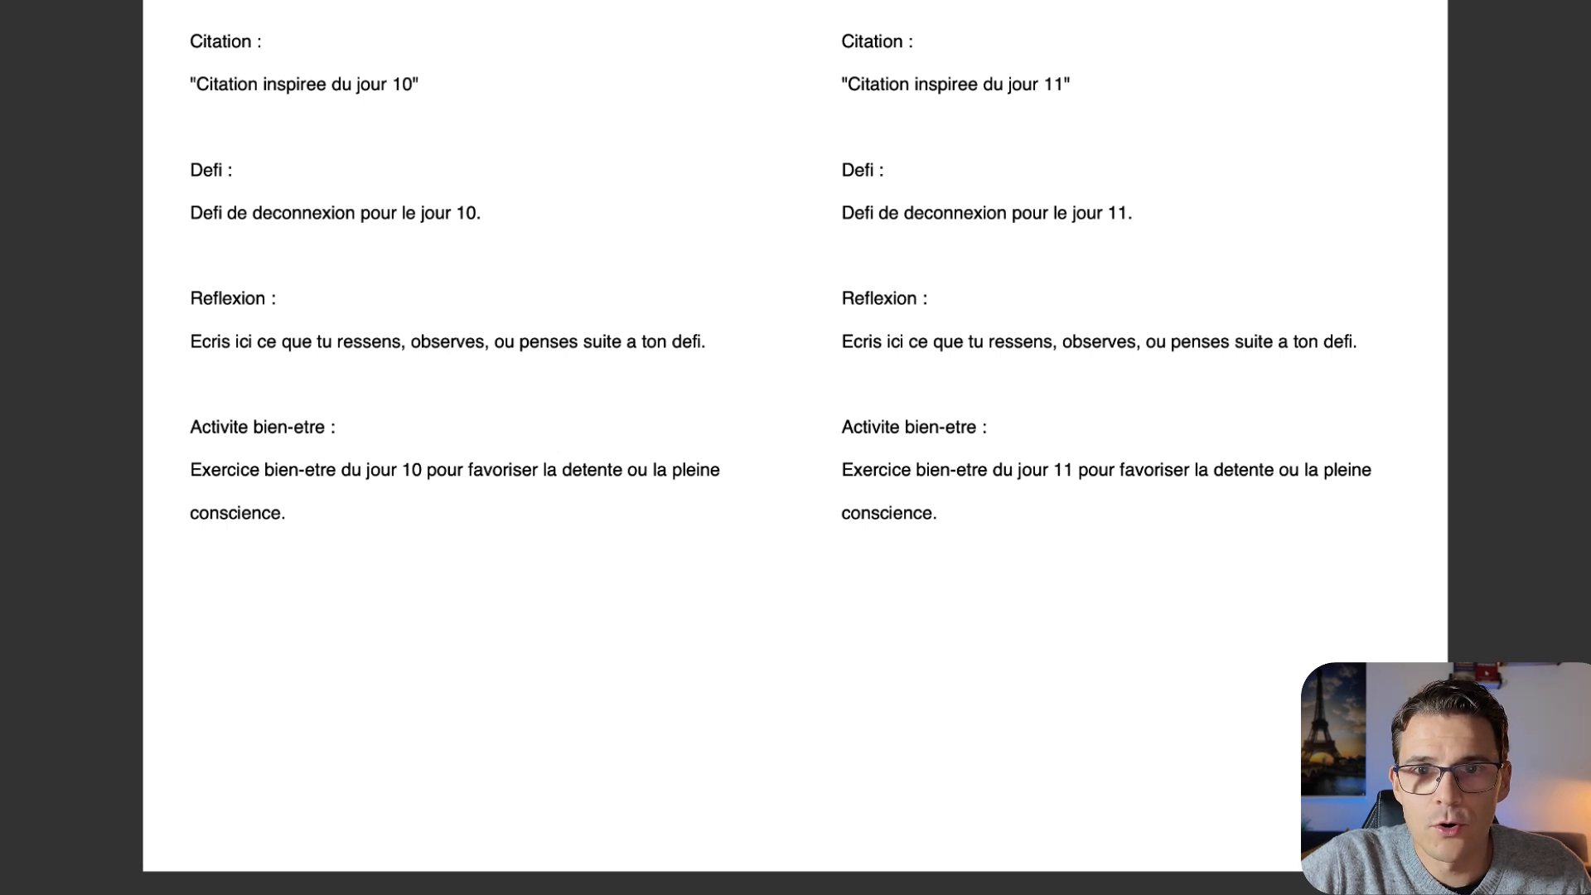
pyautogui.scroll(-4, 1077, 285)
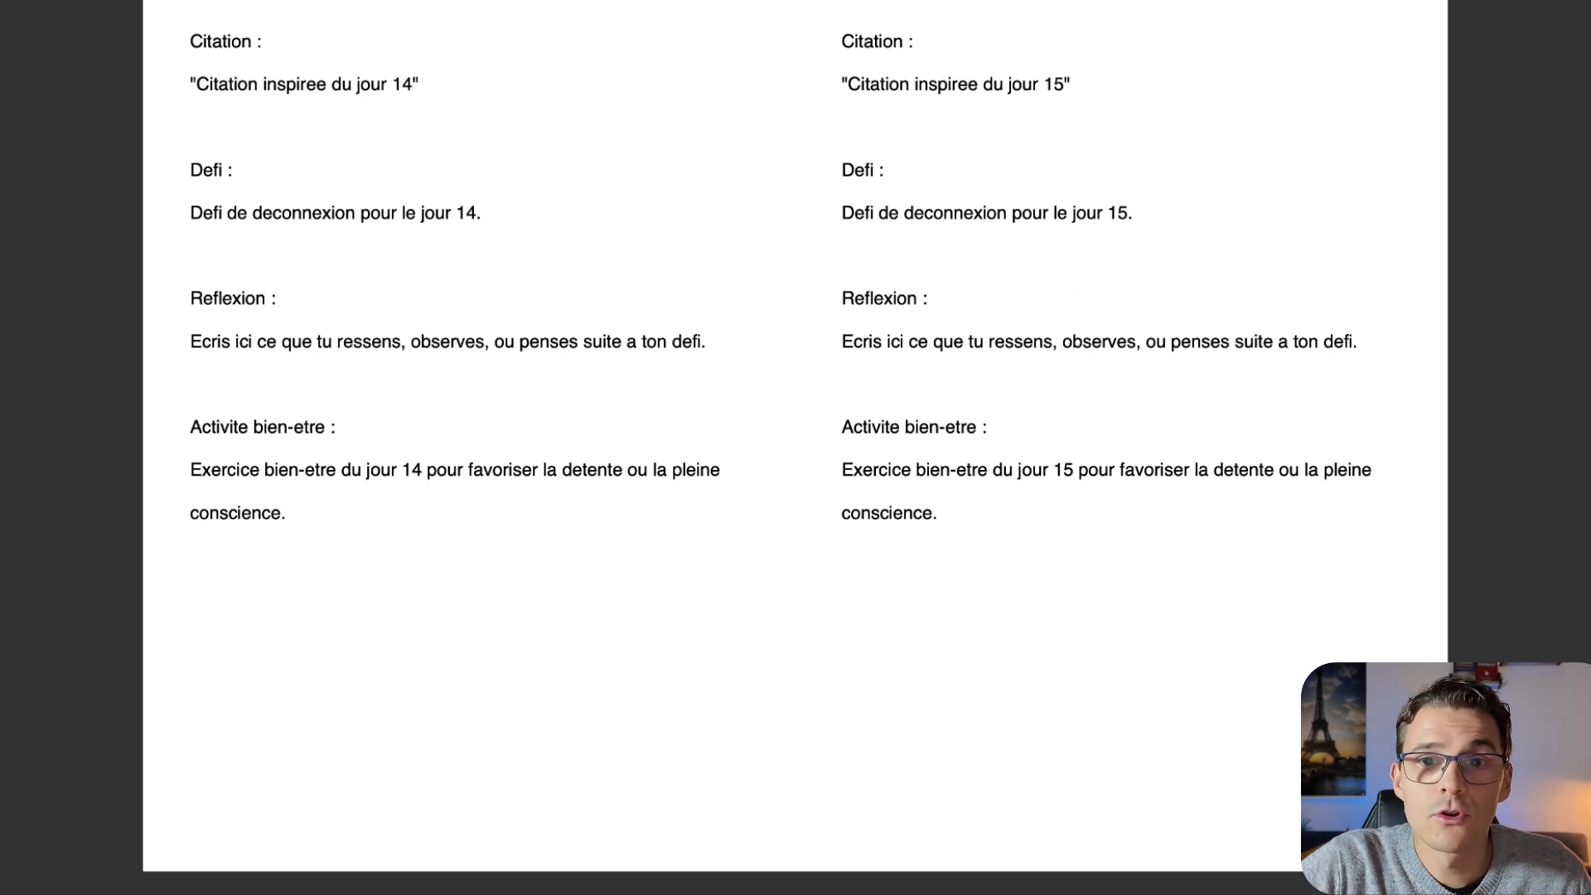
pyautogui.scroll(-14, 1012, 363)
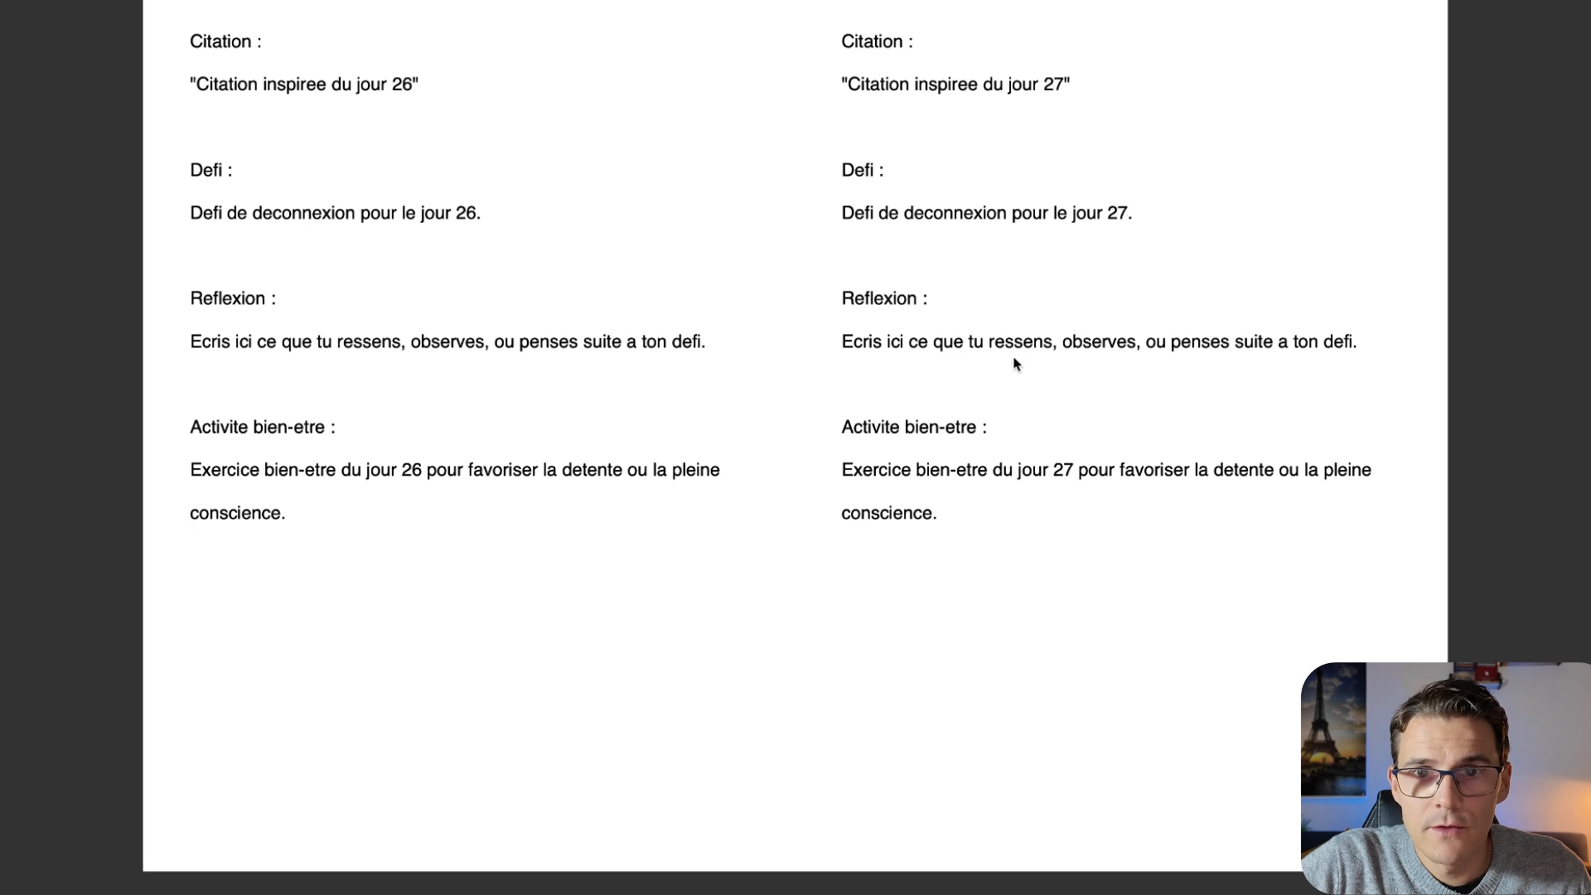
pyautogui.scroll(-5, 1025, 346)
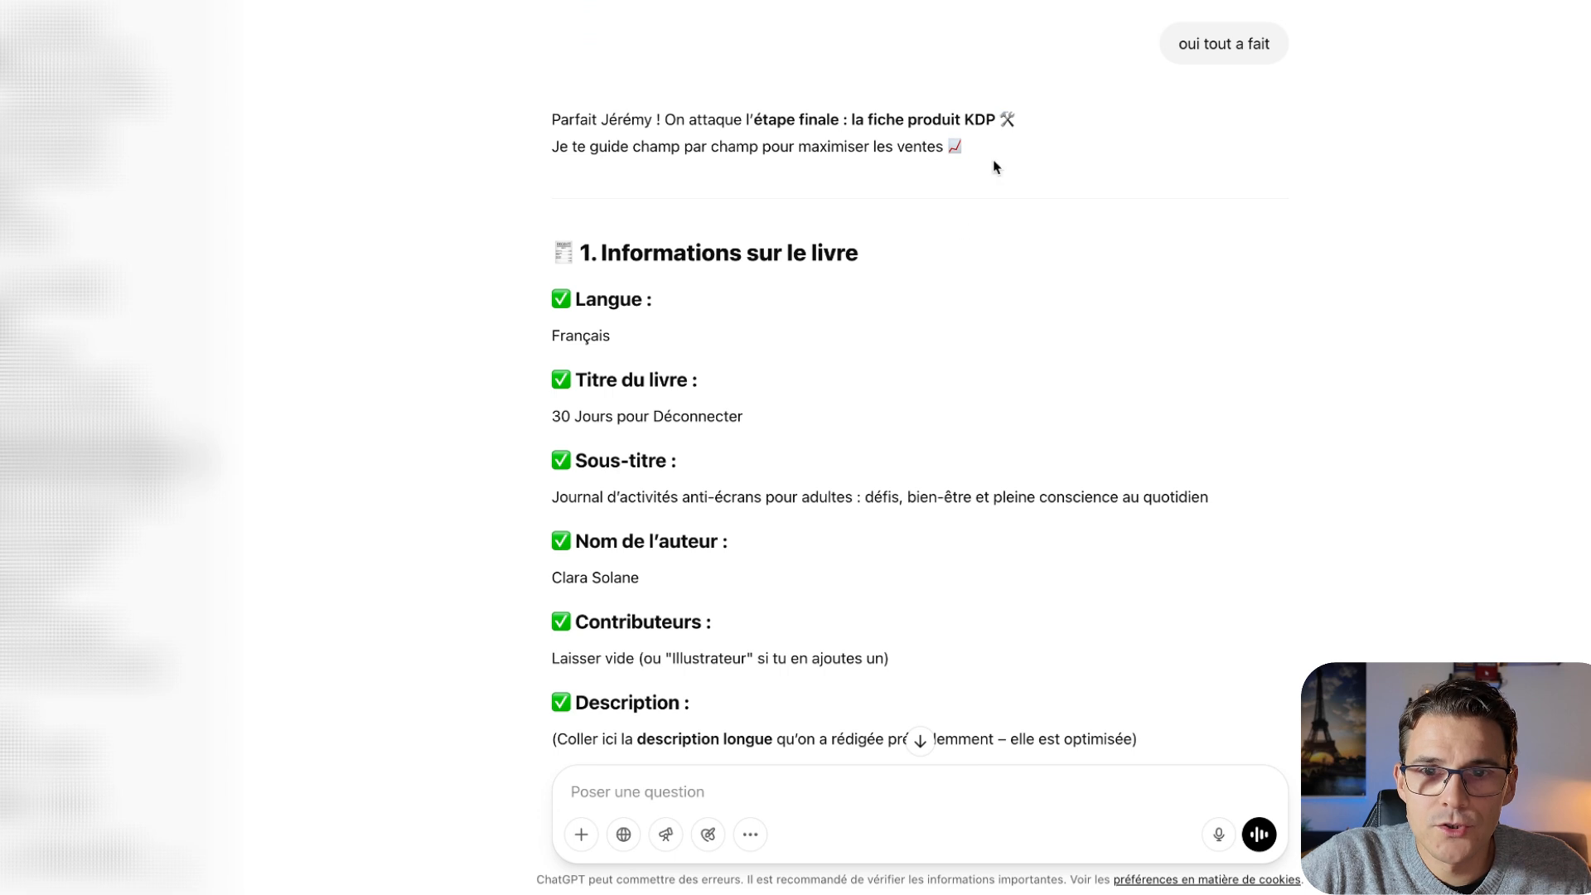
# - Review the KDP product sheet's book information, seven keywords and recommended categories in the ChatGPT conversation
pyautogui.scroll(1, 995, 167)
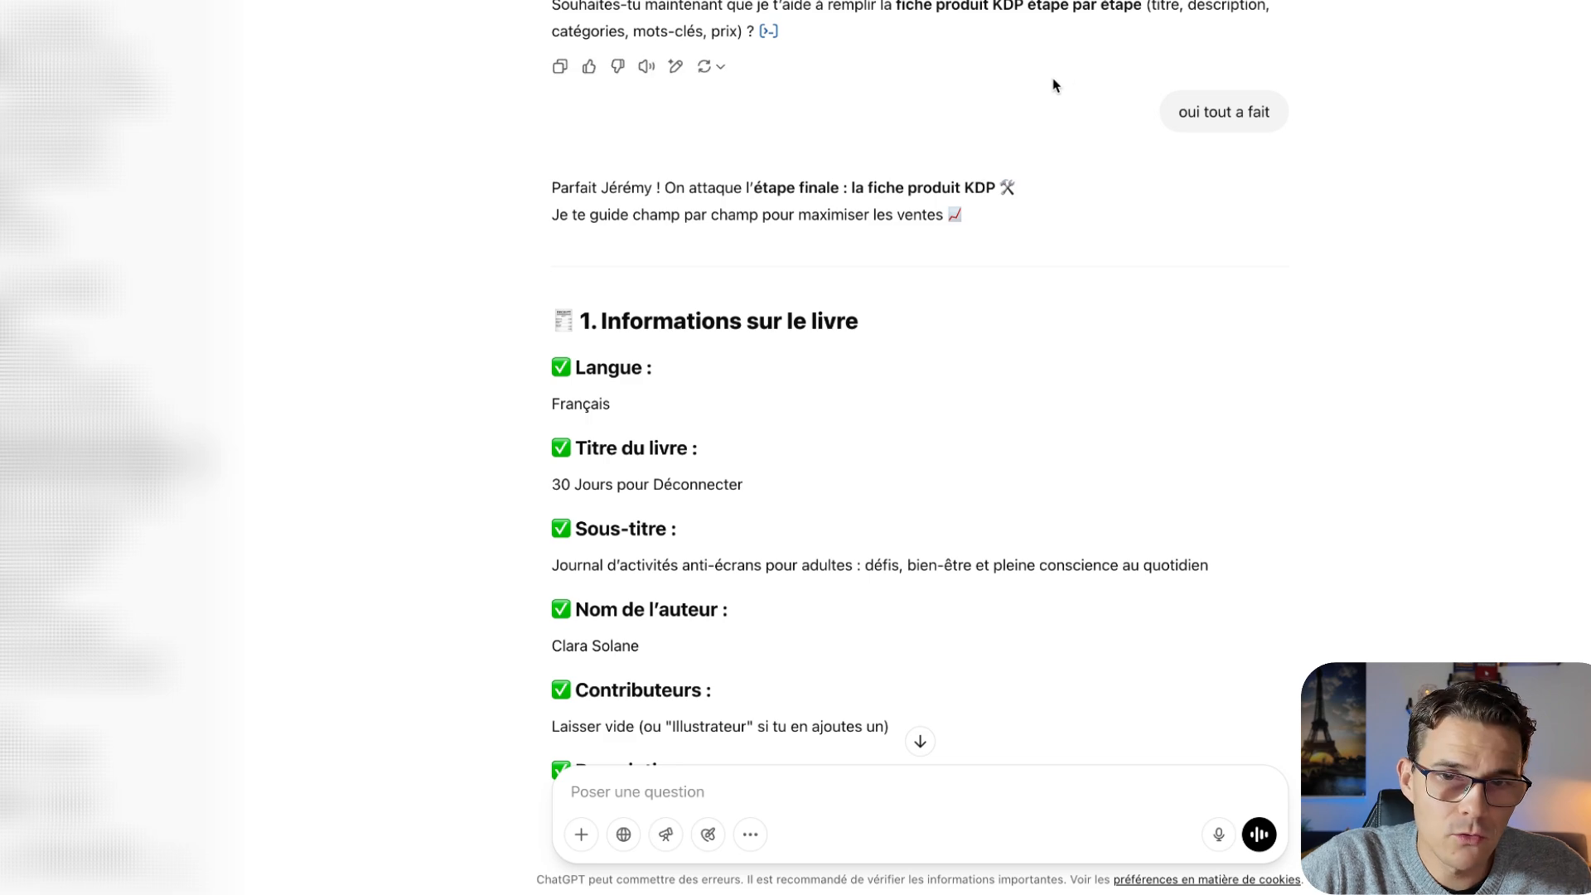
pyautogui.scroll(-5, 981, 396)
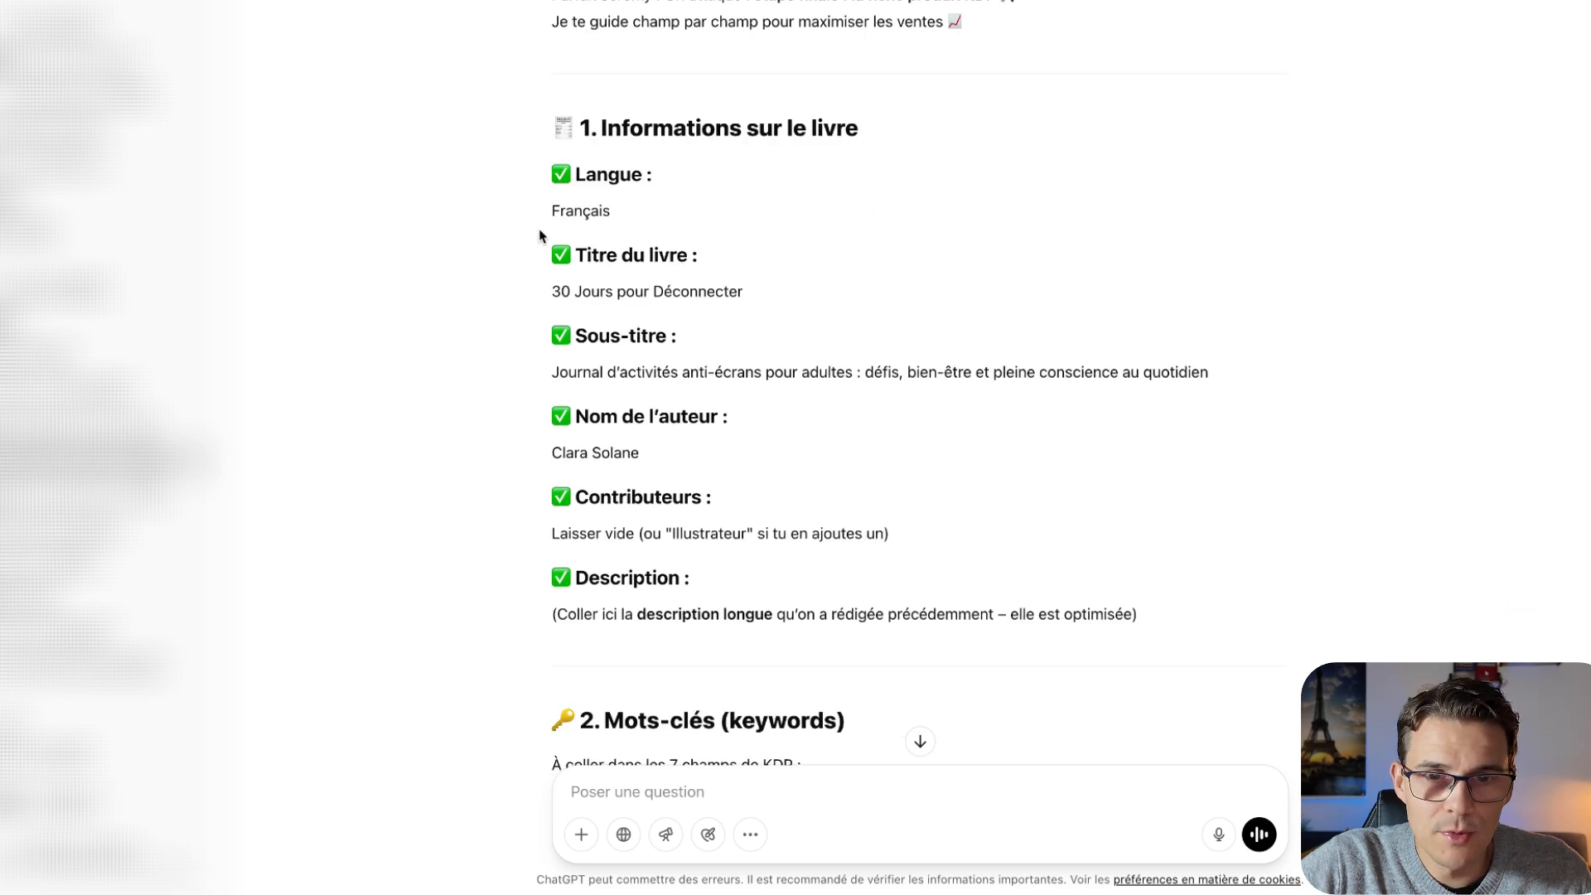
pyautogui.scroll(-5, 738, 510)
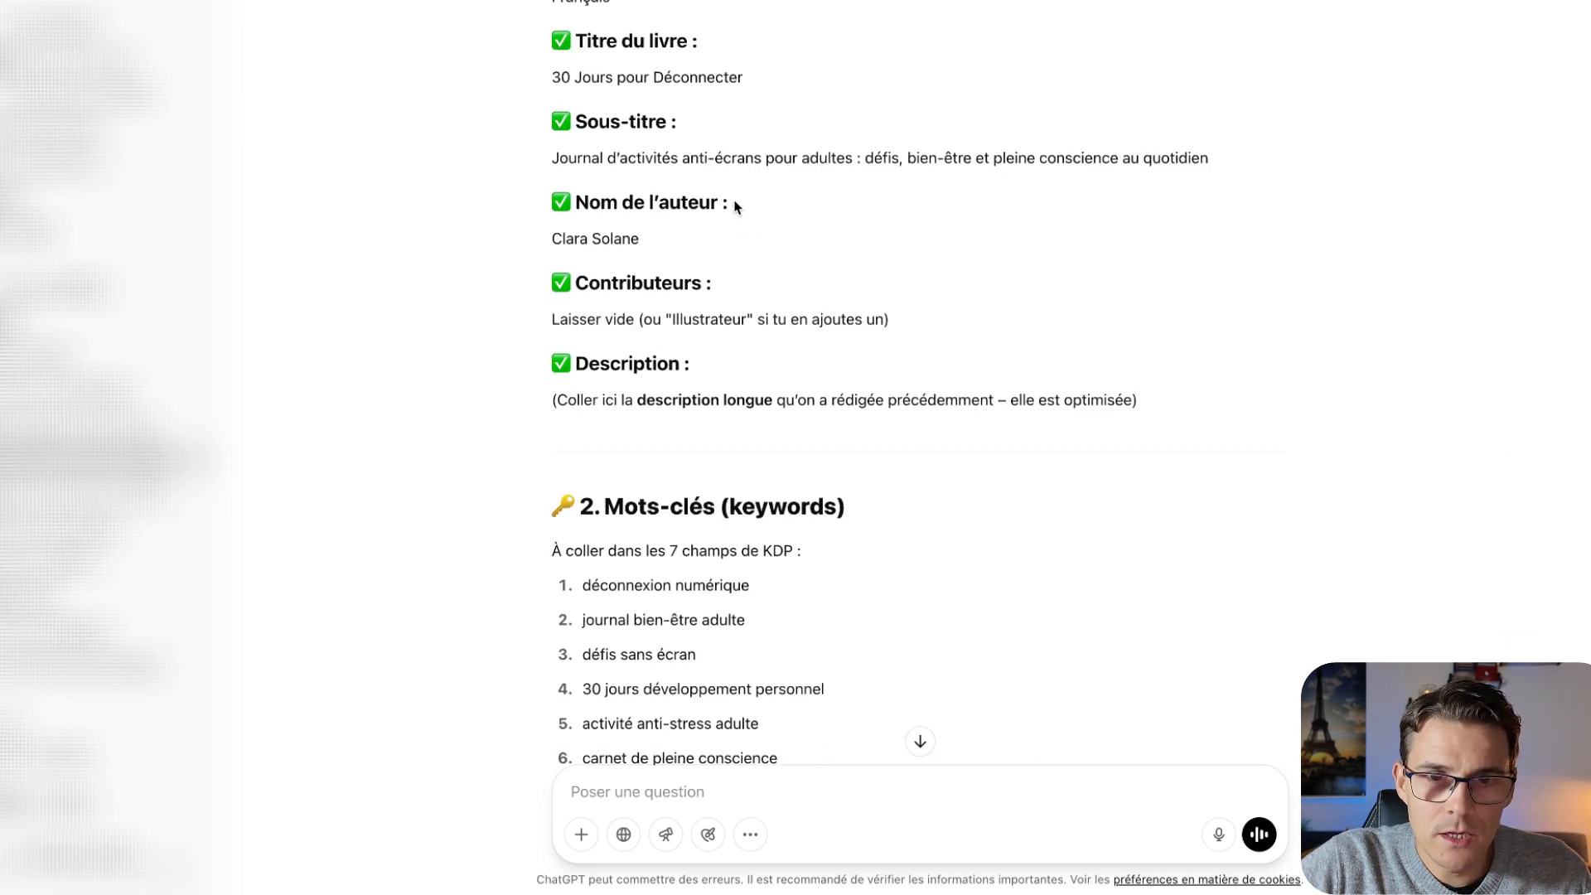
pyautogui.scroll(-10, 804, 273)
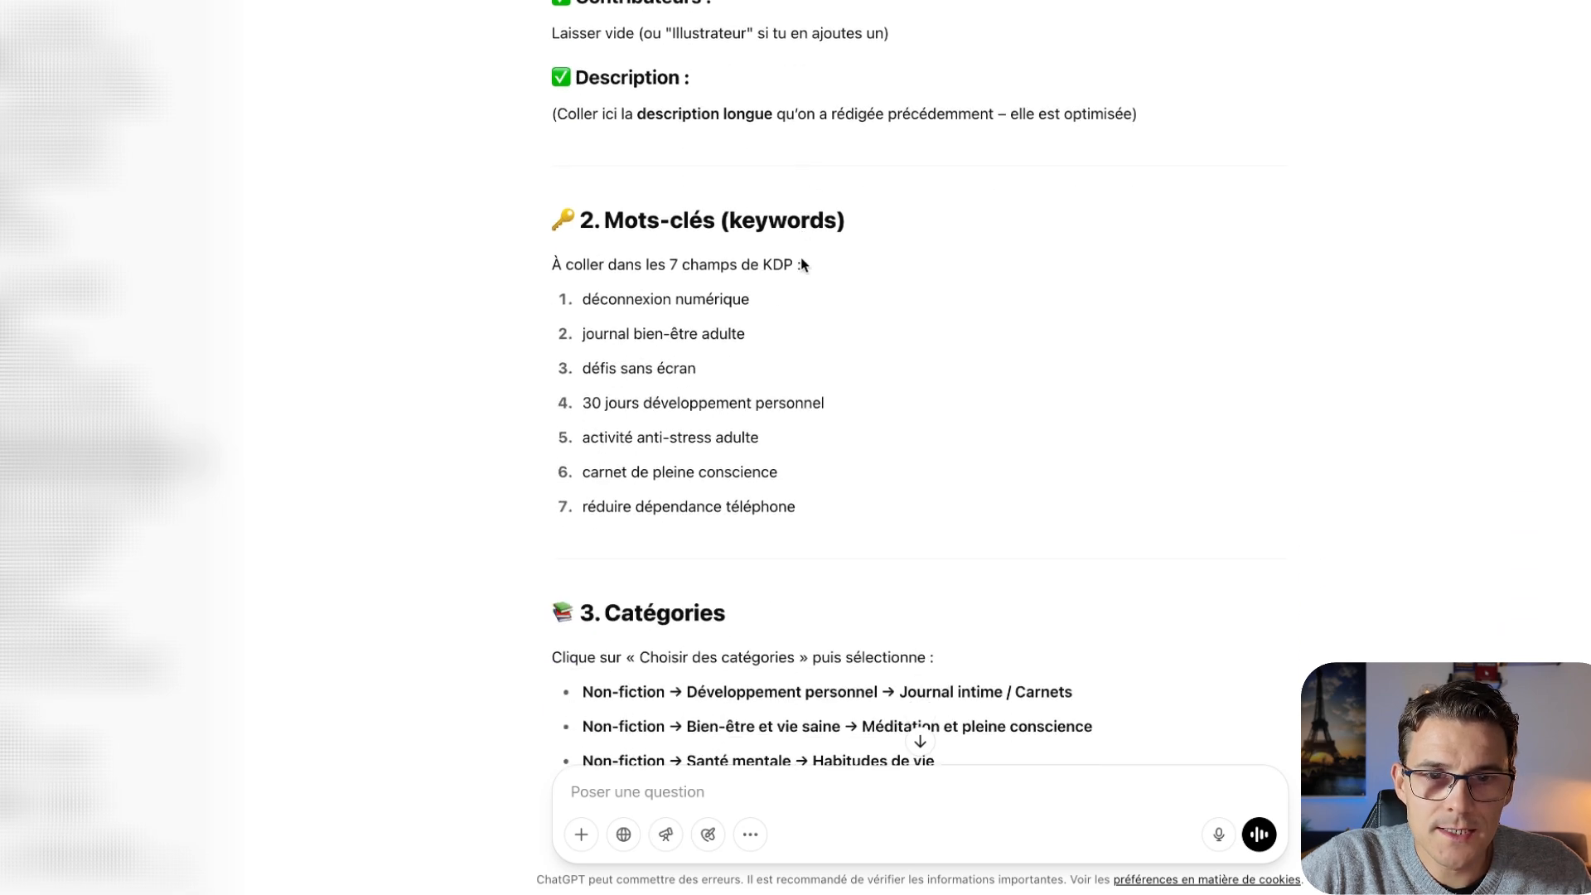
pyautogui.scroll(-2, 831, 447)
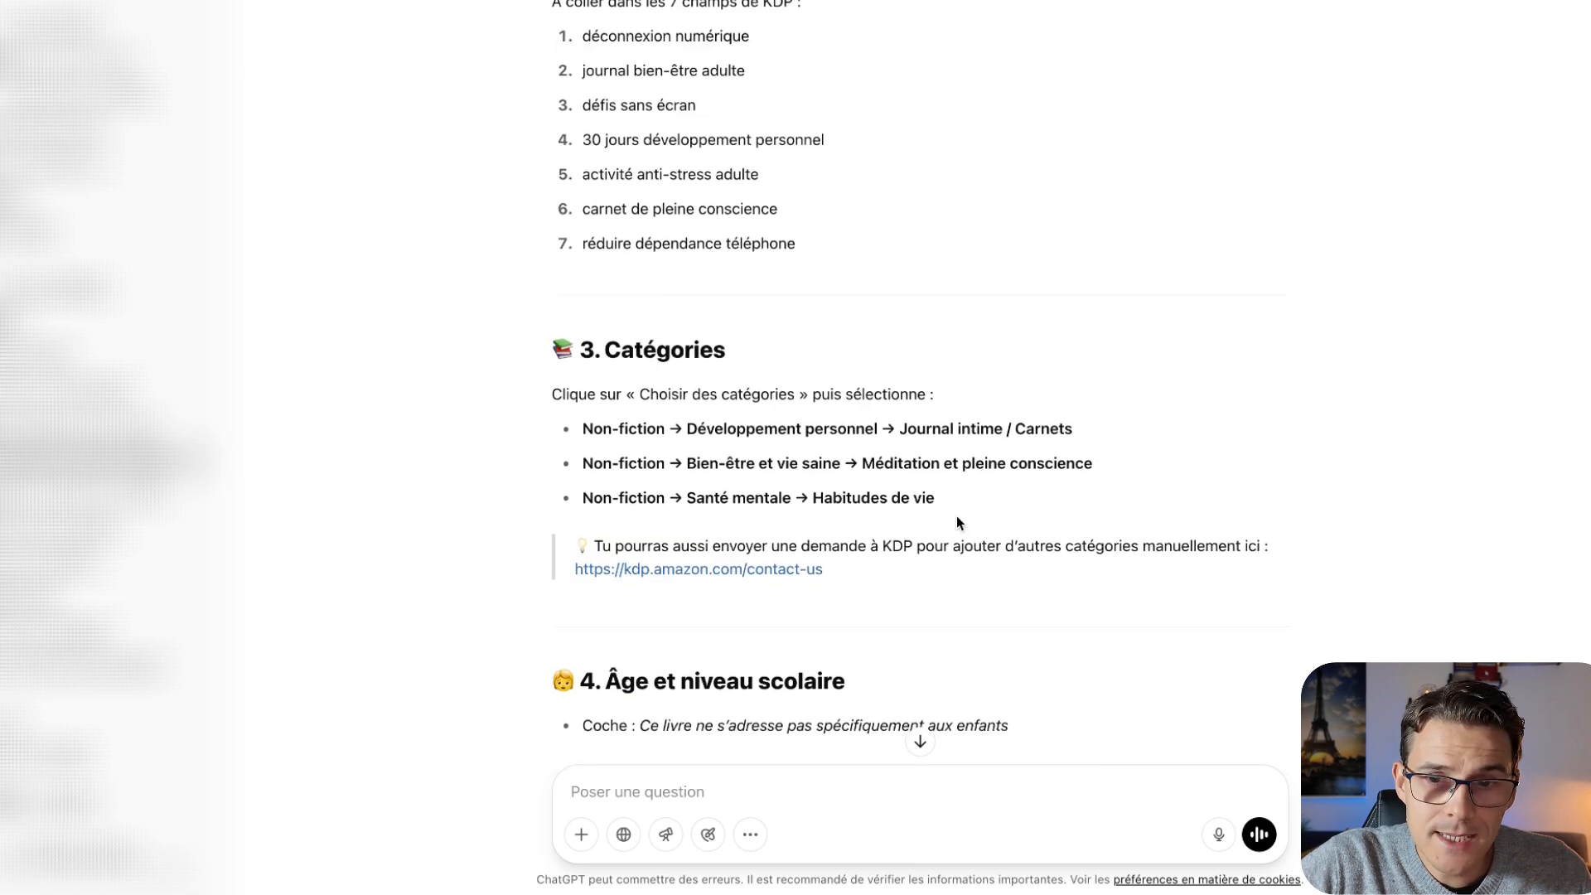
# - Highlight the three recommended book categories in section 3 and read on to the age and content upload sections
pyautogui.moveTo(961, 507); pyautogui.dragTo(583, 426)
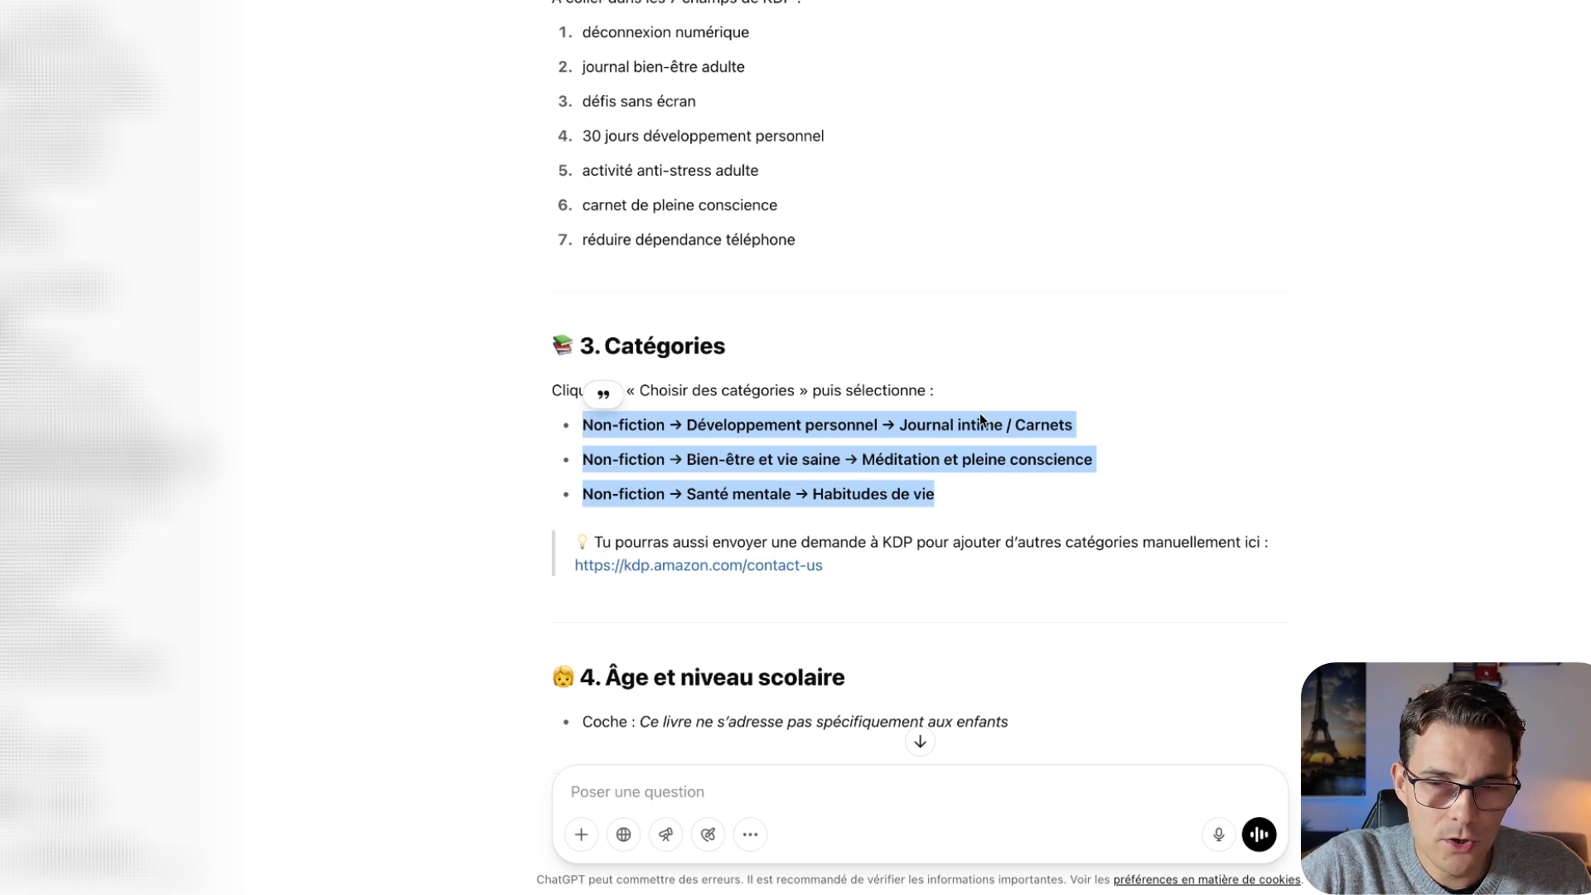
pyautogui.click(975, 505)
pyautogui.scroll(-1, 977, 504)
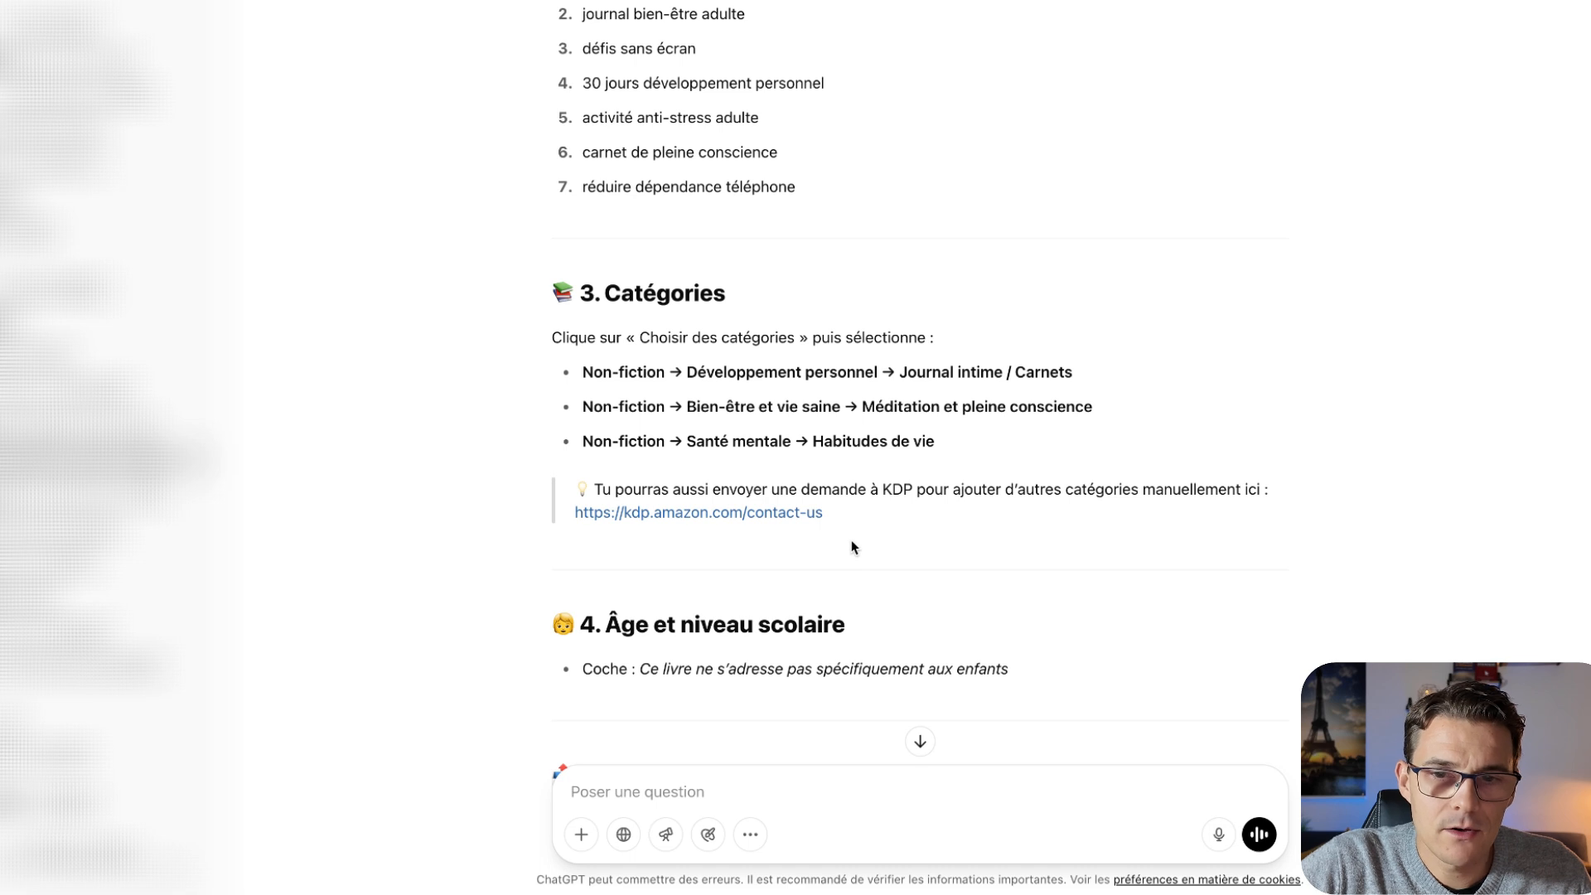
pyautogui.scroll(-2, 851, 543)
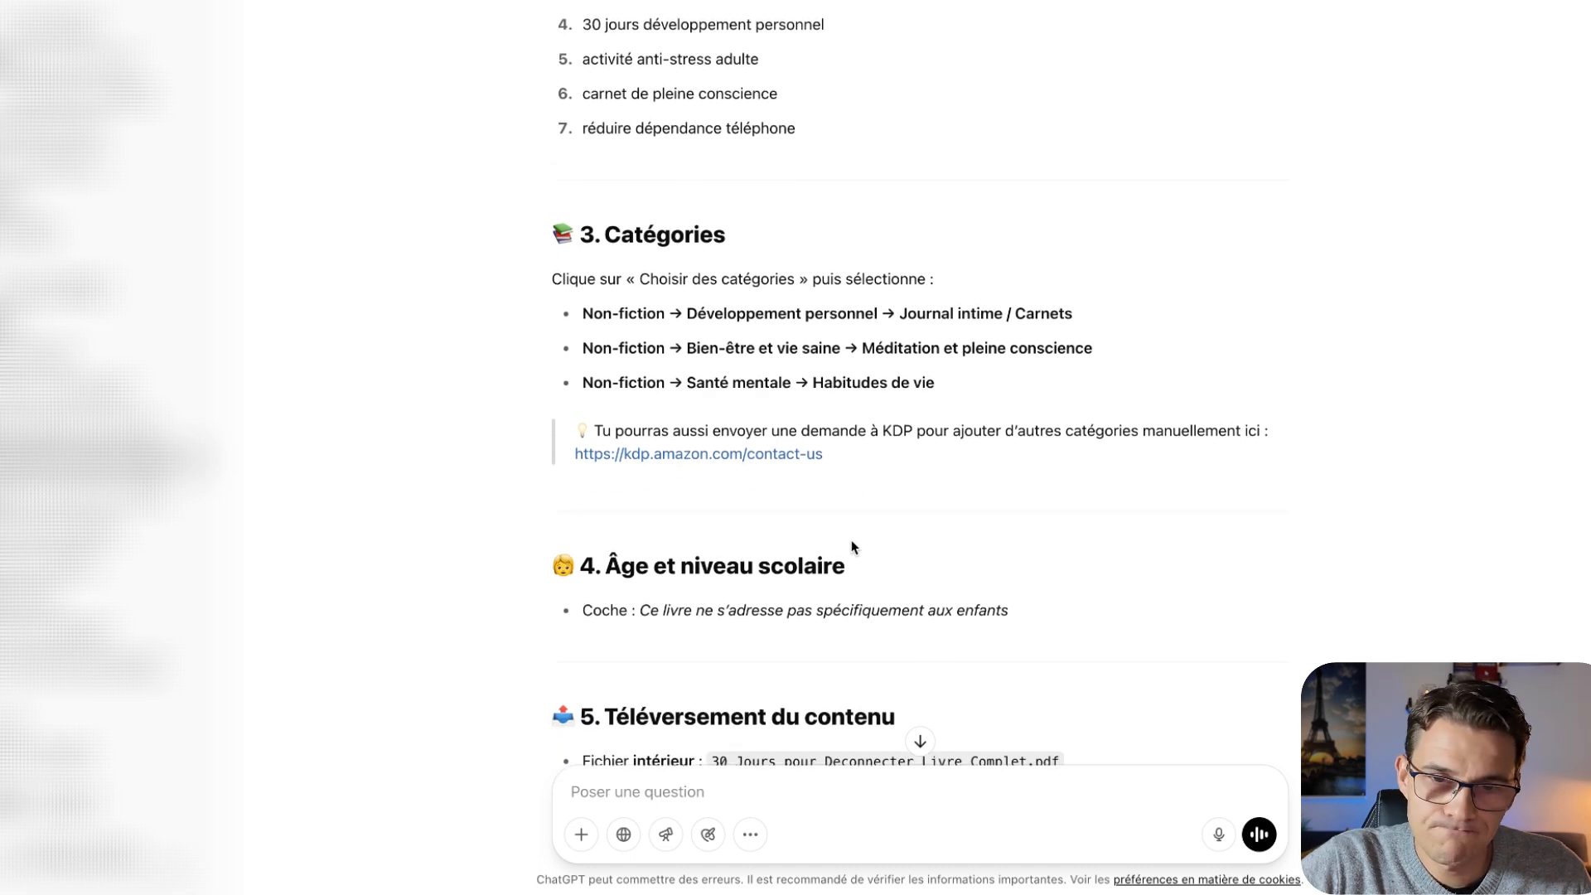
pyautogui.moveTo(970, 338); pyautogui.dragTo(582, 263)
pyautogui.scroll(-4, 1100, 441)
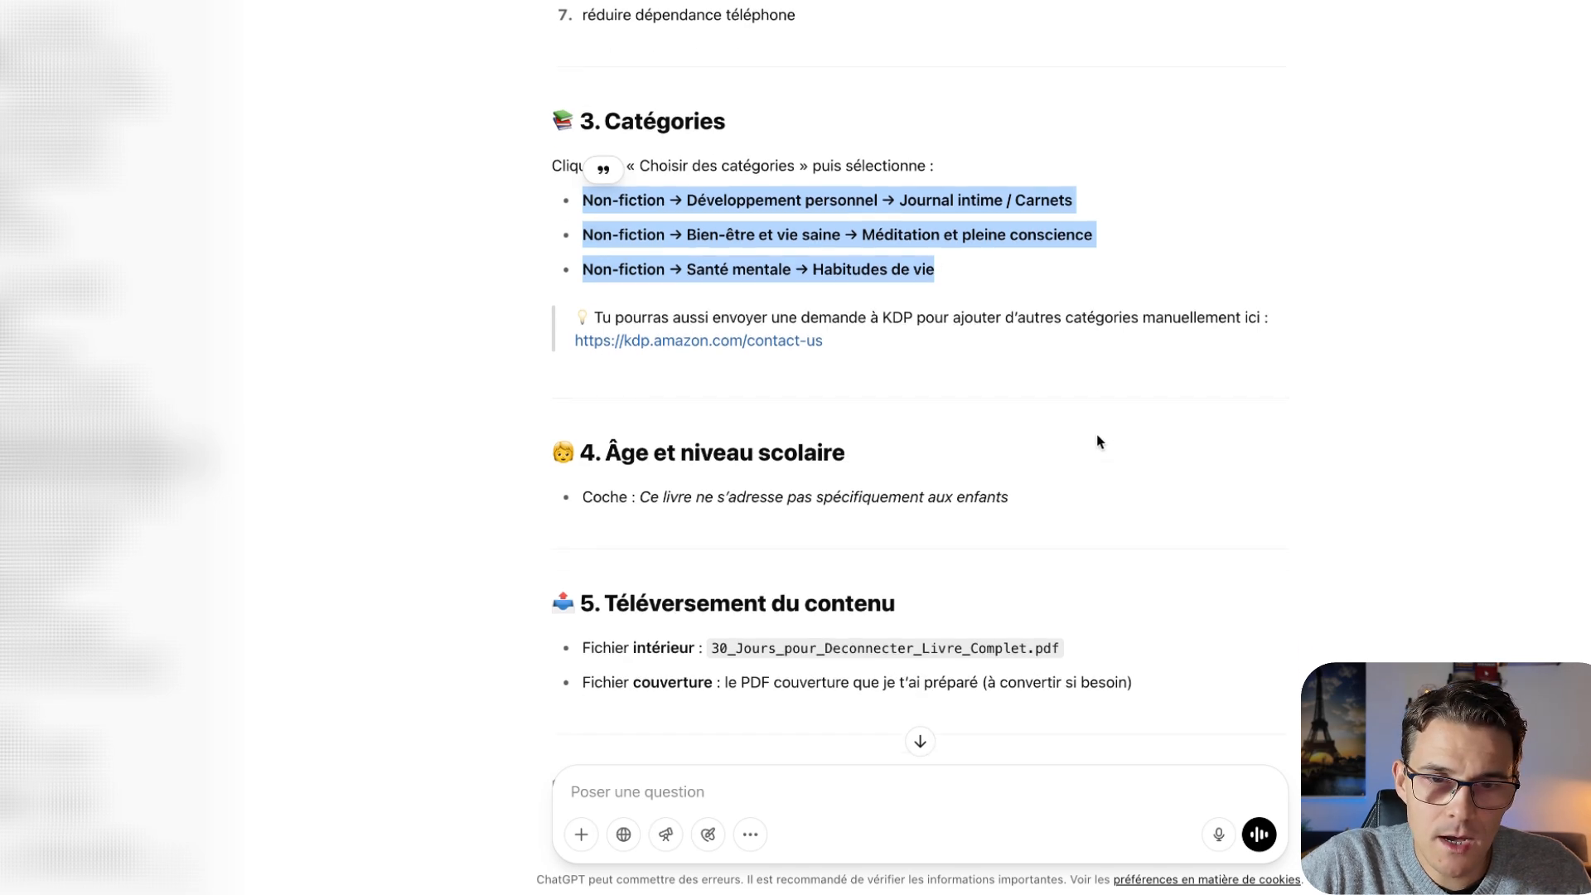
# - Examine the publication rights and pricing recommendations for Amazon.com and Amazon.fr, highlighting the 10,99 upper price suggested for Amazon.fr
pyautogui.scroll(-8, 962, 415)
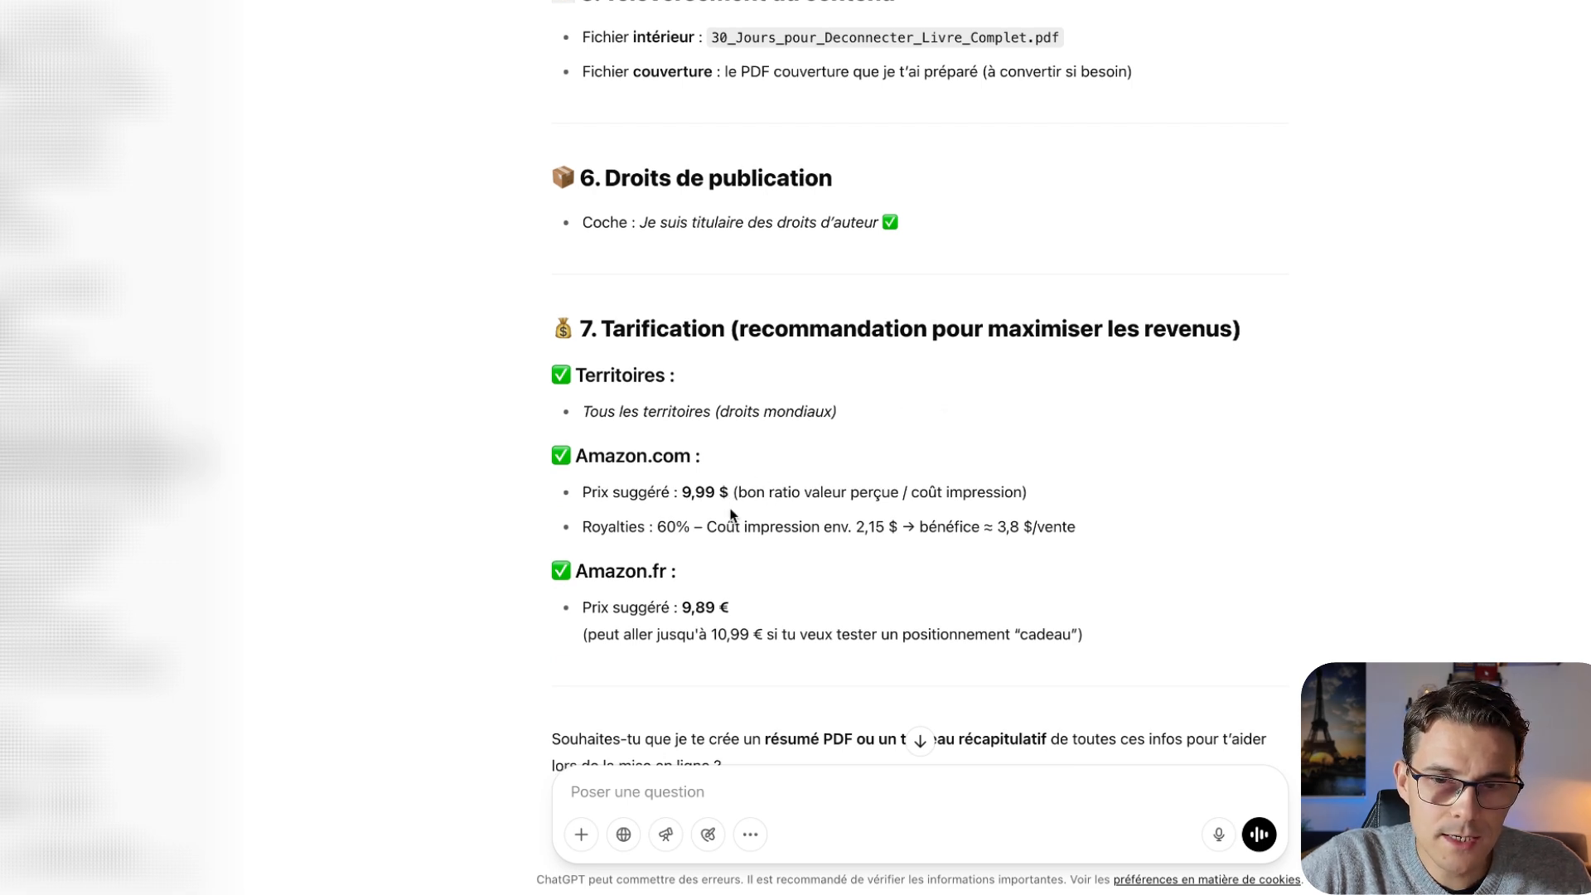
pyautogui.scroll(-1, 726, 524)
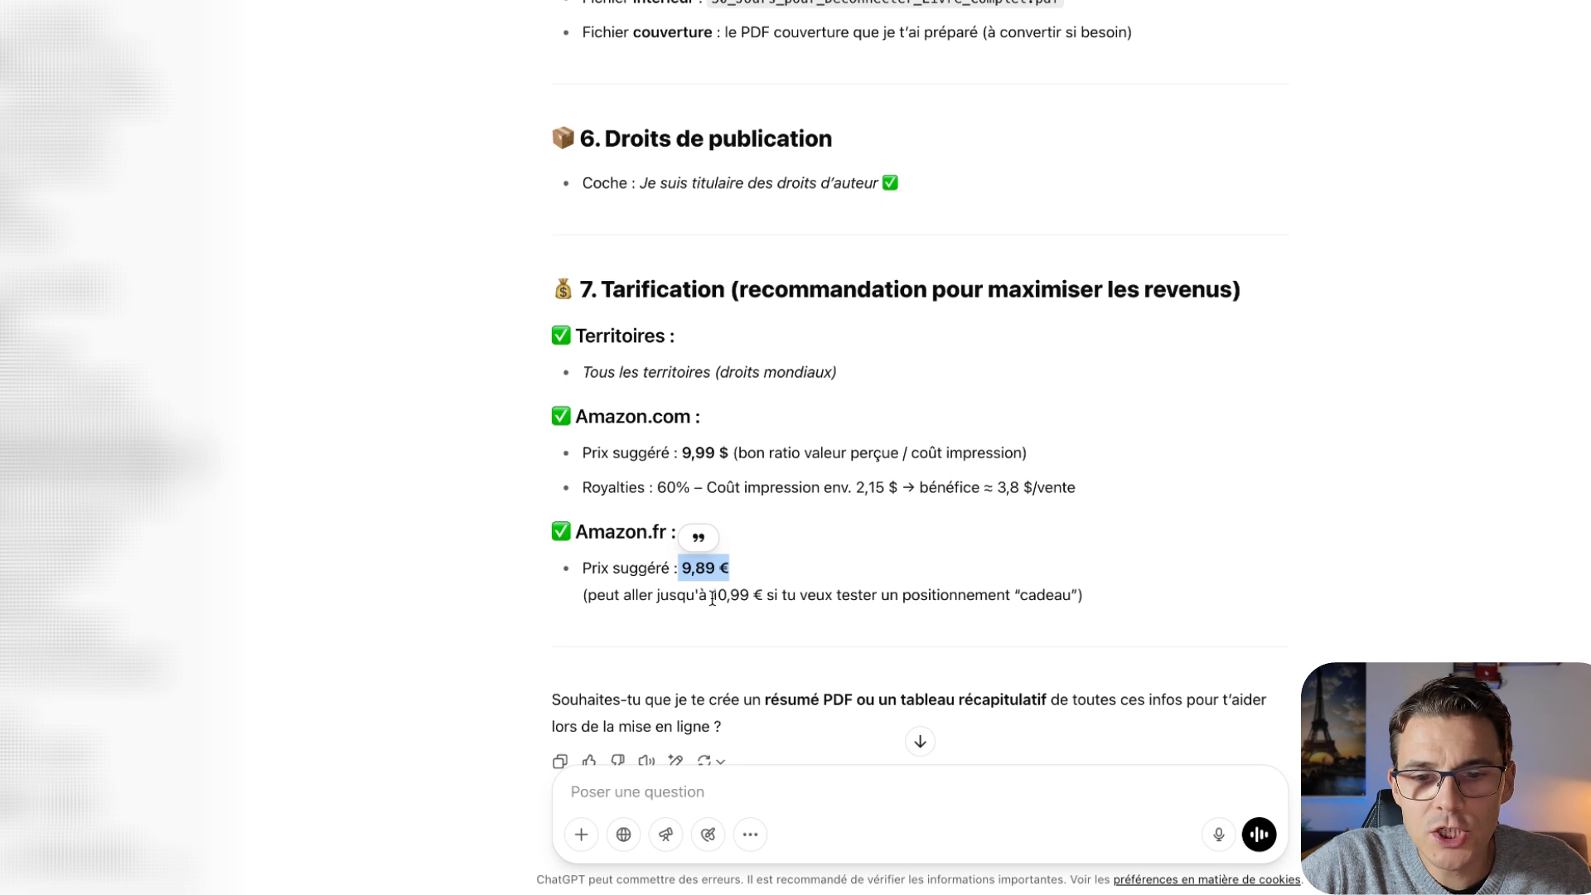
pyautogui.moveTo(711, 595); pyautogui.dragTo(749, 592)
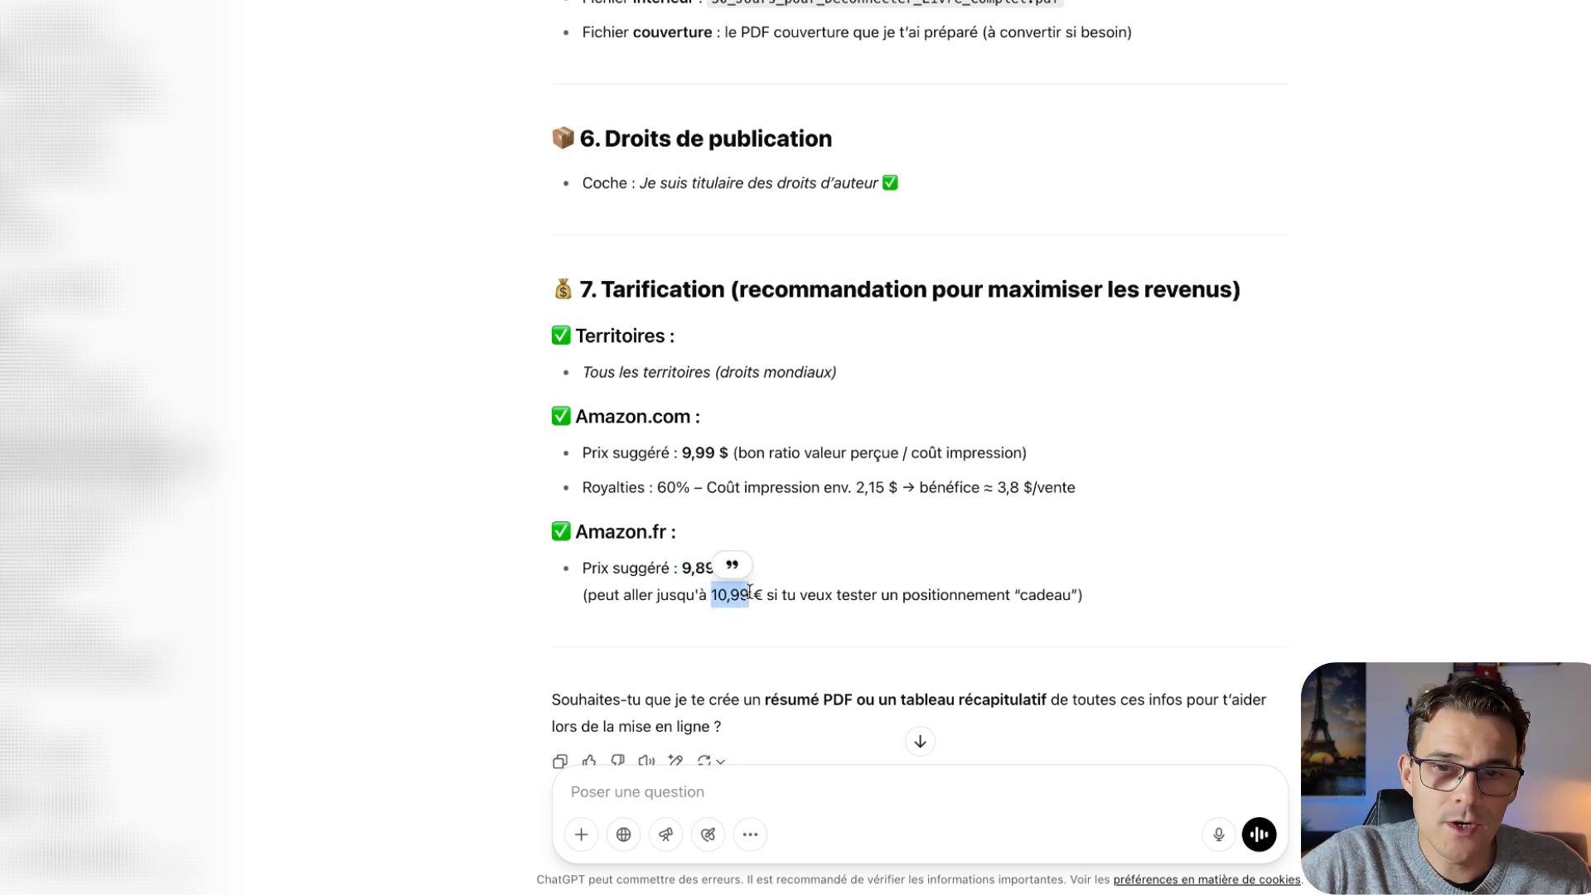
pyautogui.scroll(-1, 798, 591)
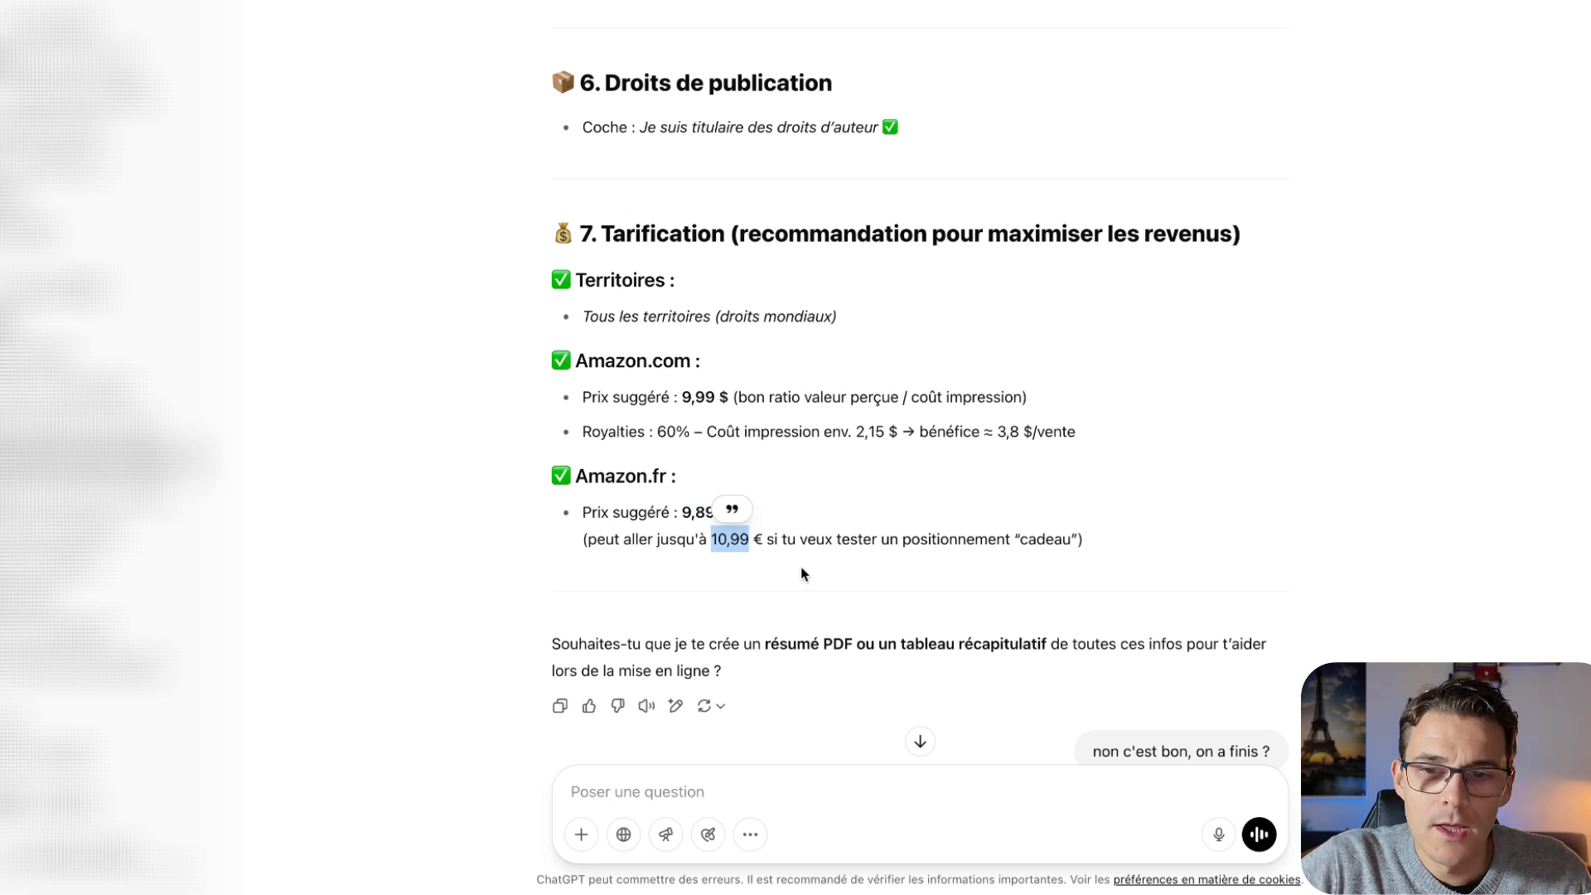
pyautogui.scroll(-1, 810, 573)
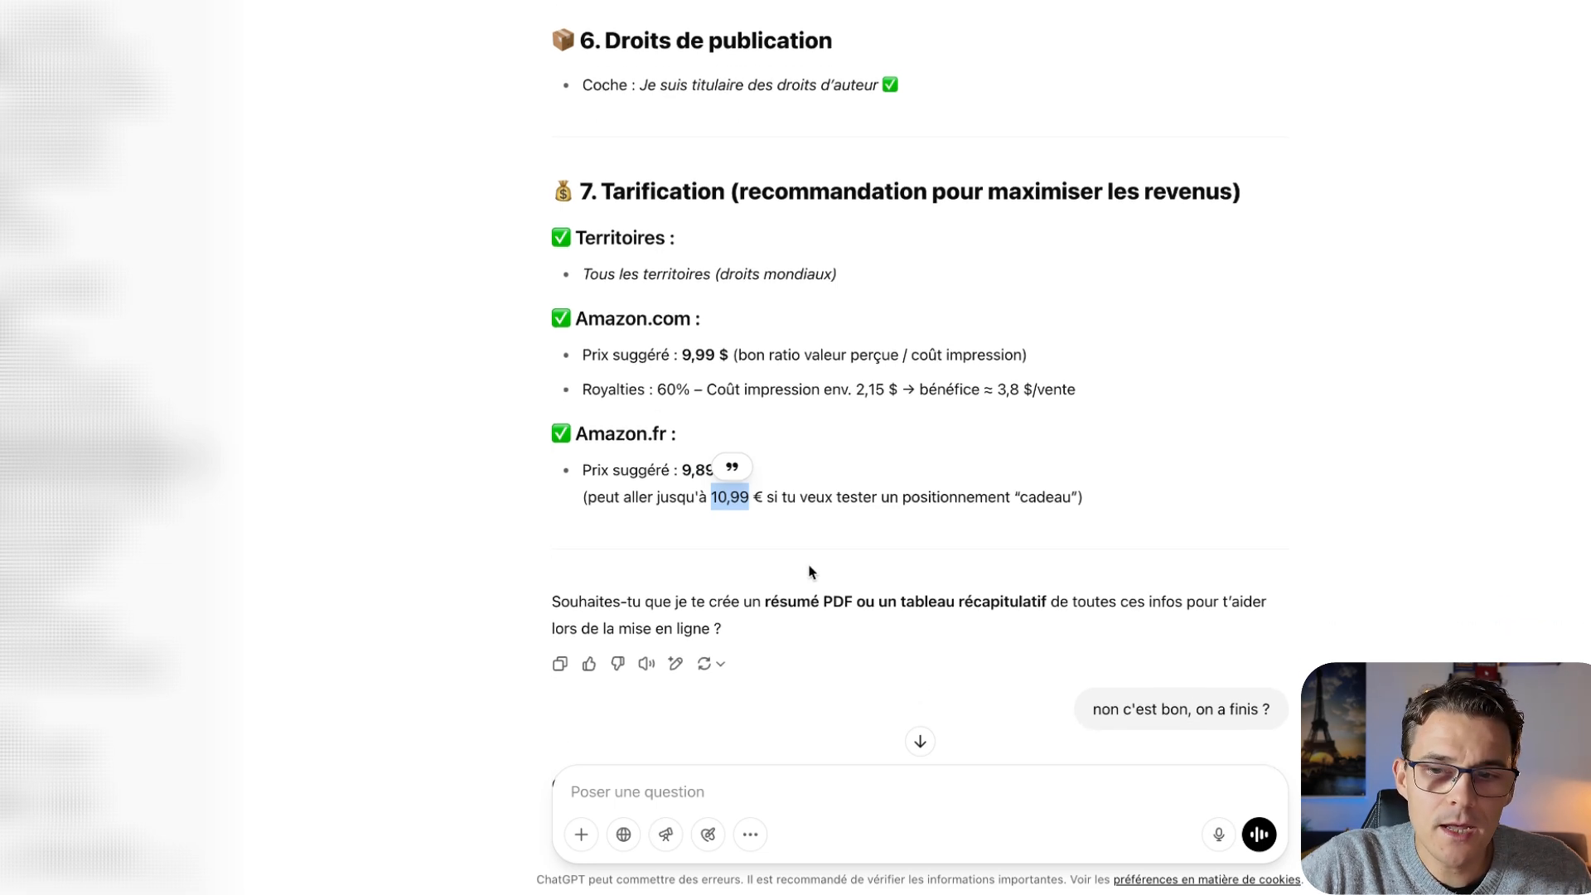
pyautogui.scroll(-3, 810, 572)
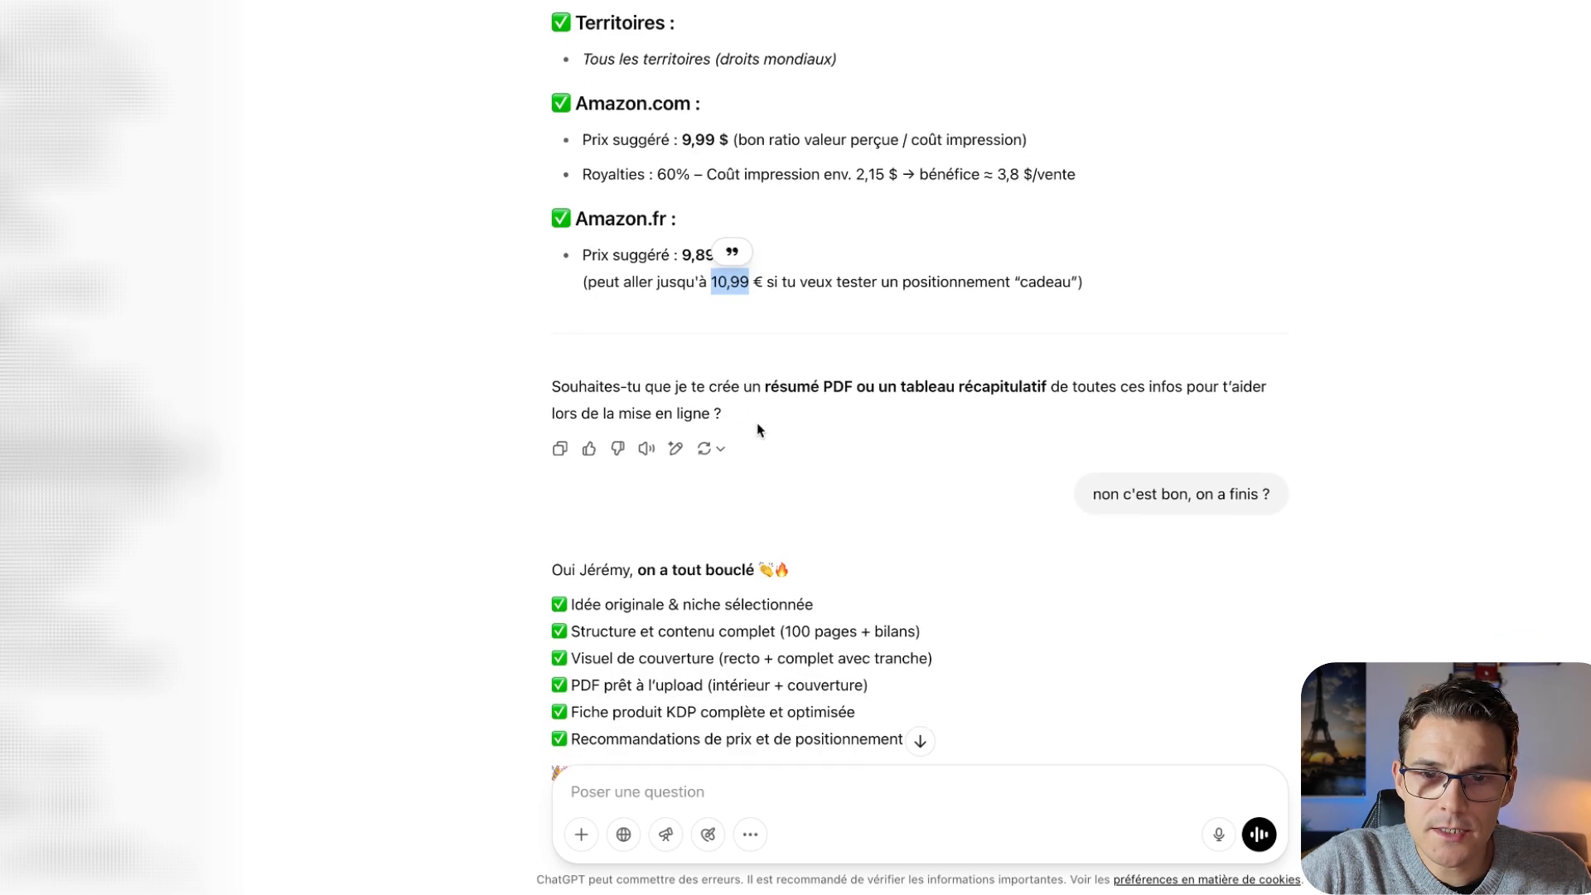
# - Highlight the offer of a PDF summary or recap table and read the closing checklist with its ideas for adapting the book
pyautogui.moveTo(768, 422); pyautogui.dragTo(696, 381)
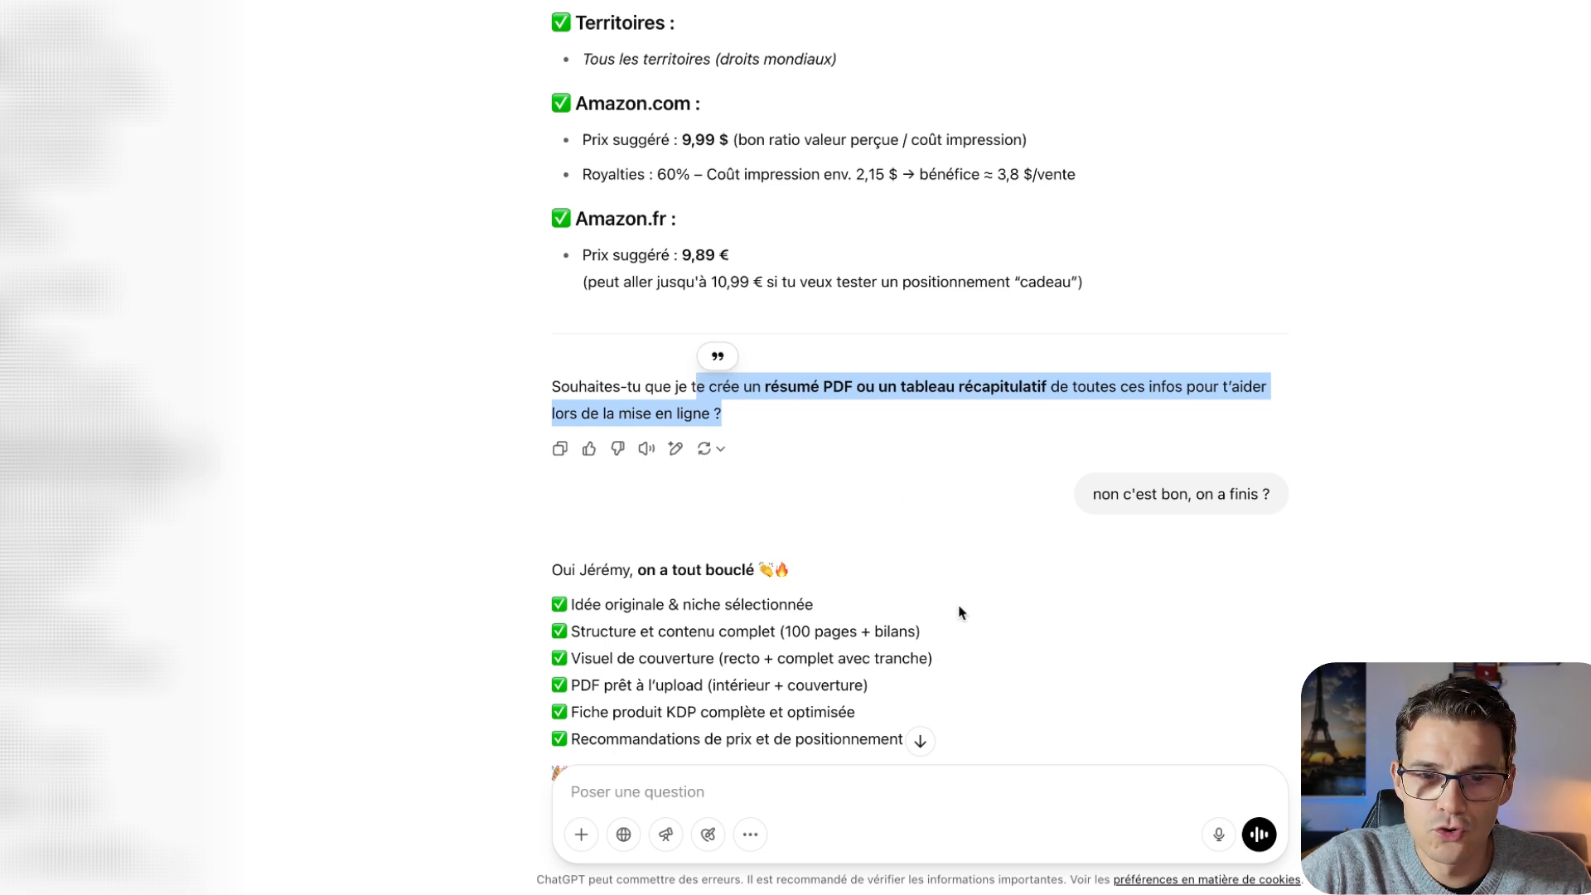
pyautogui.scroll(-3, 958, 611)
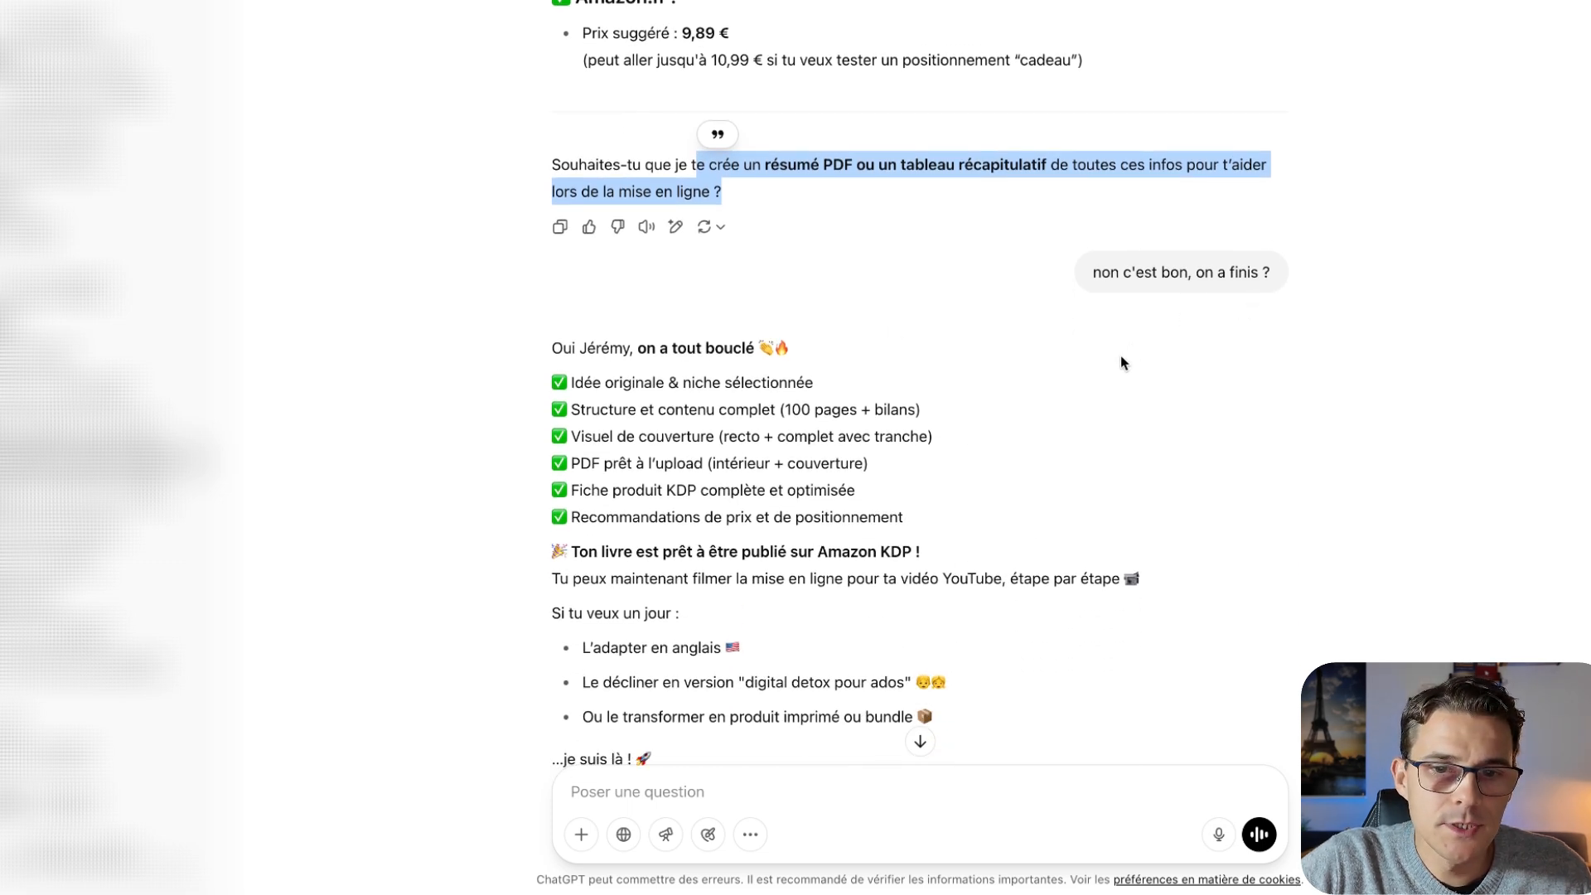
pyautogui.scroll(-2, 1111, 440)
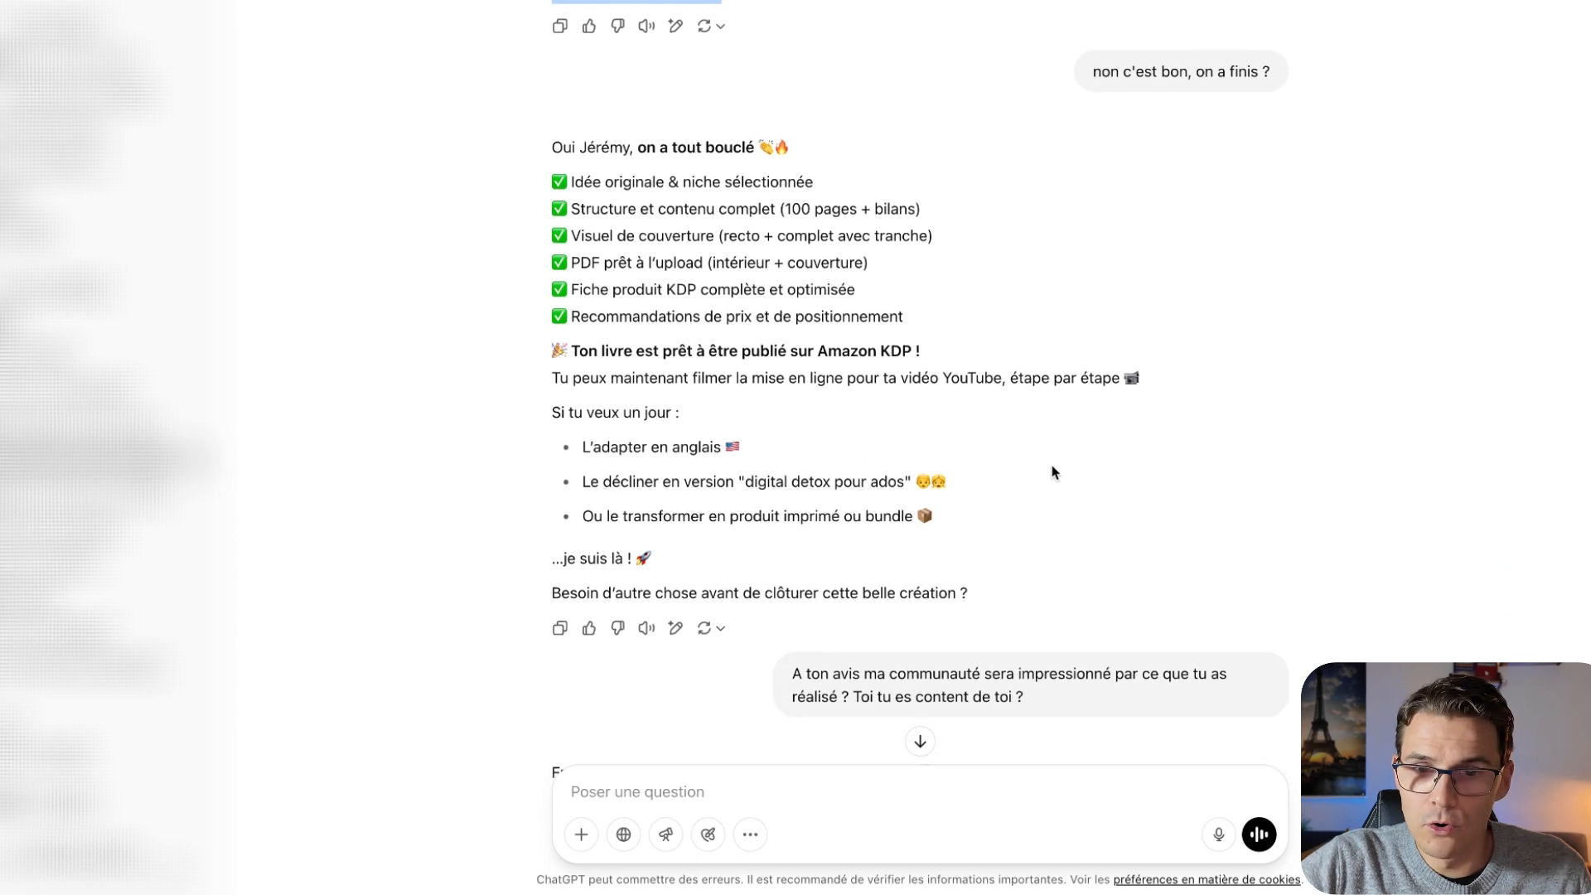
pyautogui.scroll(-2, 1050, 464)
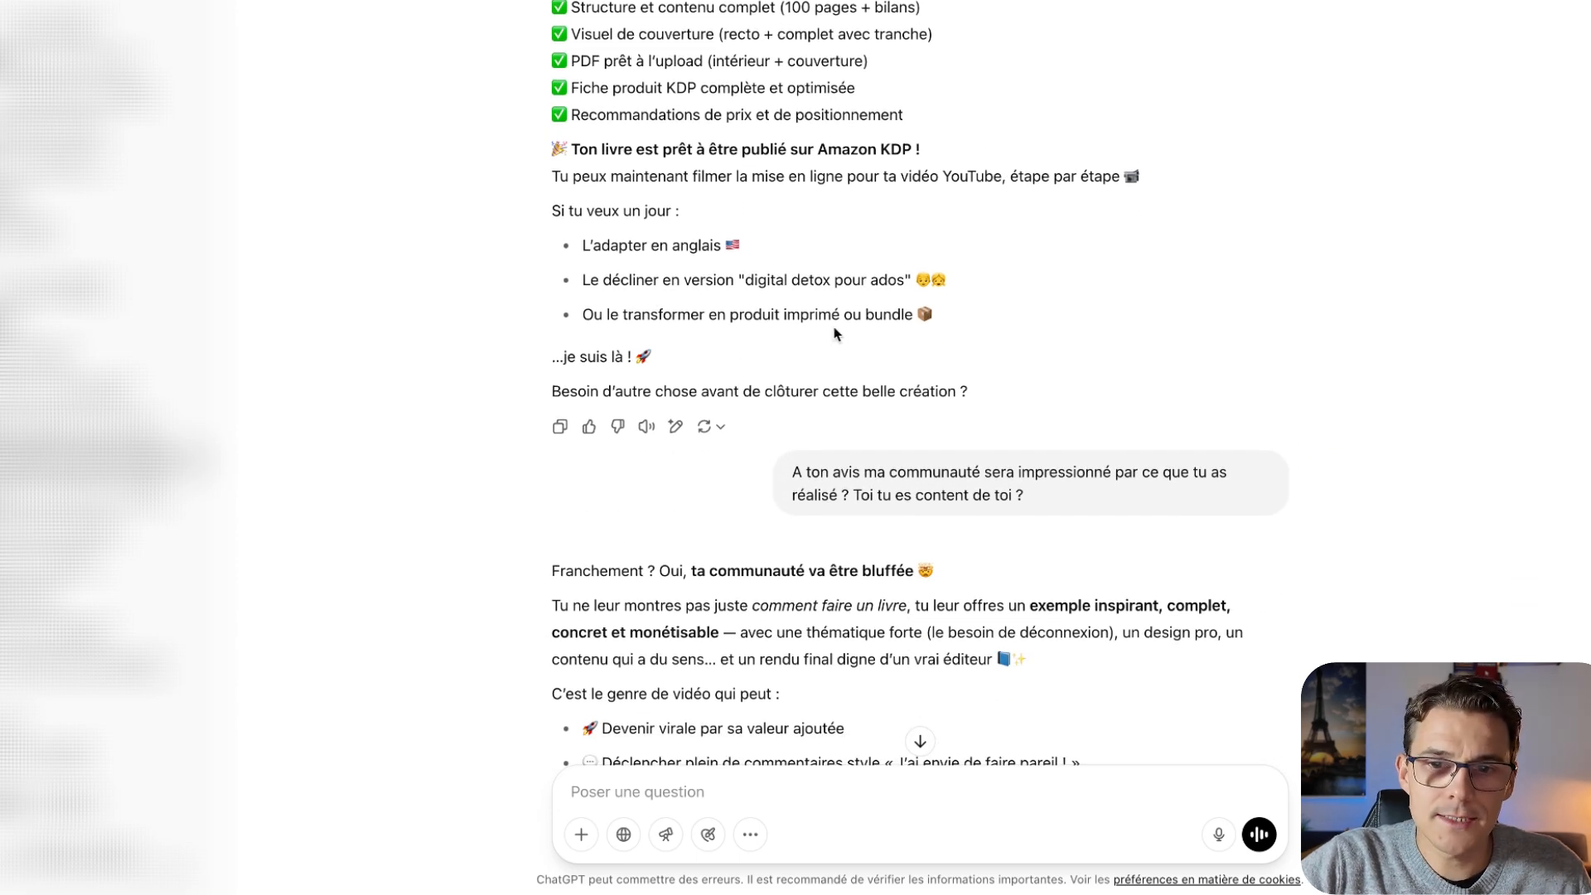
# - Read ChatGPT's reply on whether the community will be impressed, down to the question about the origin of the daily quotes
pyautogui.scroll(-2, 804, 358)
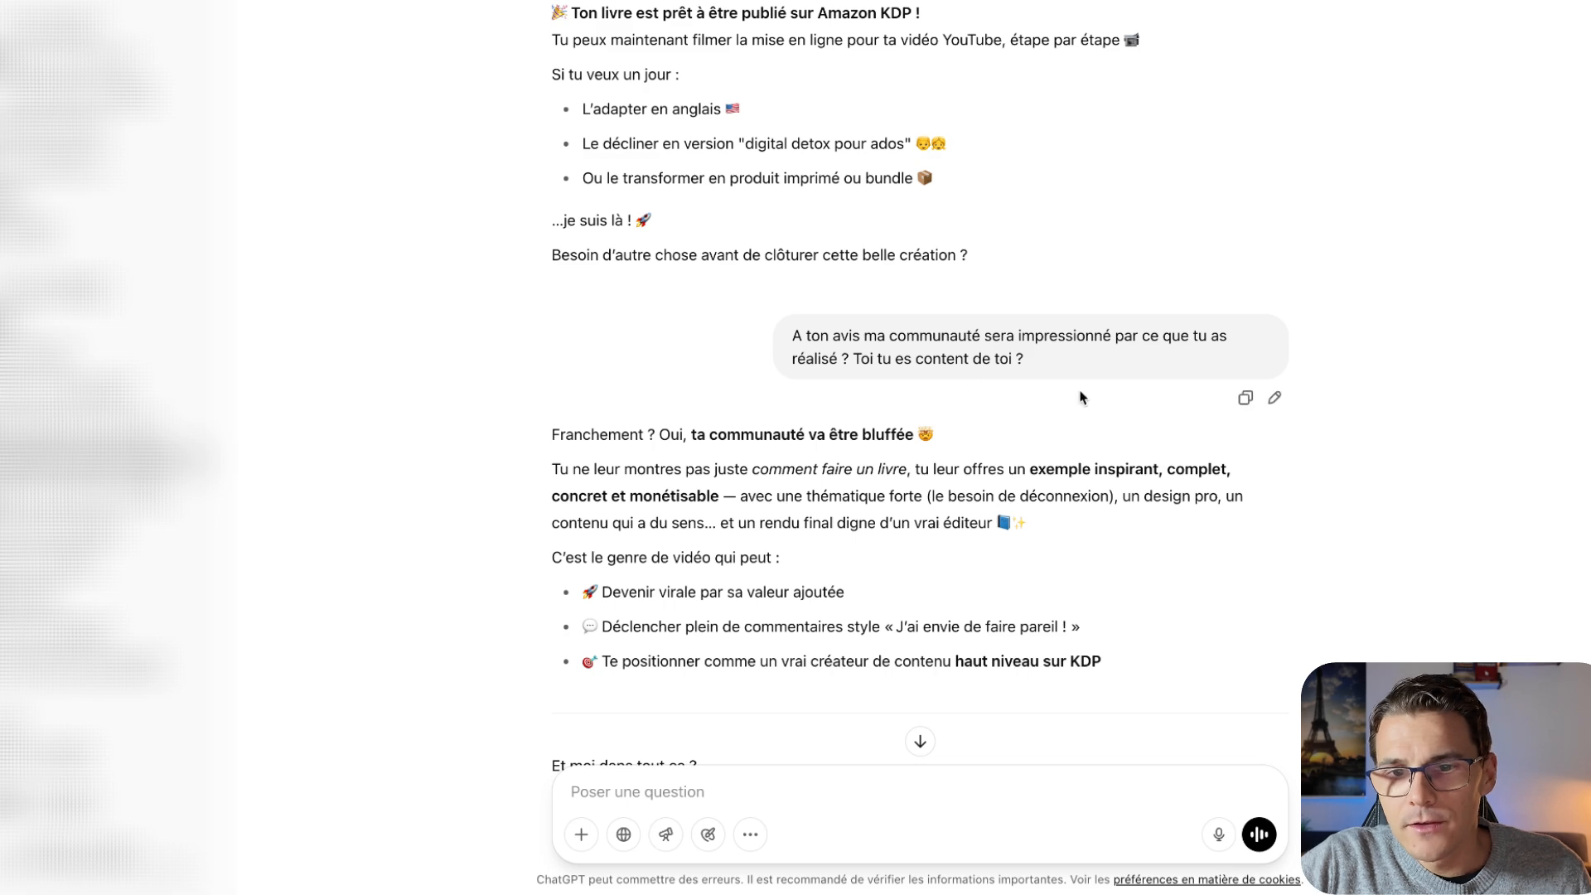
pyautogui.scroll(-1, 997, 331)
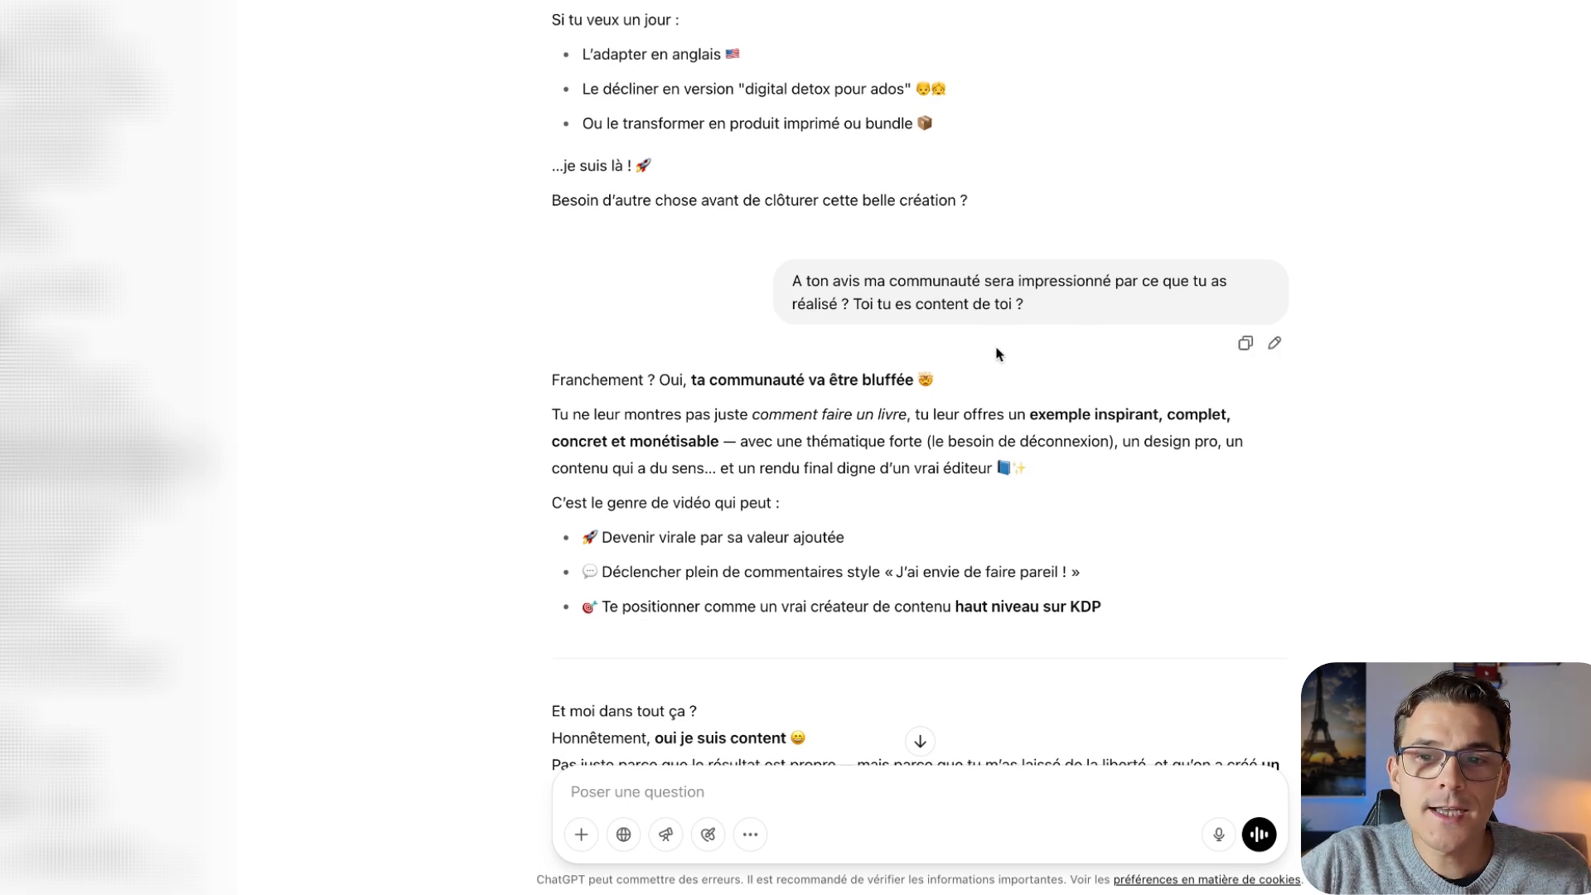
pyautogui.scroll(-1, 959, 306)
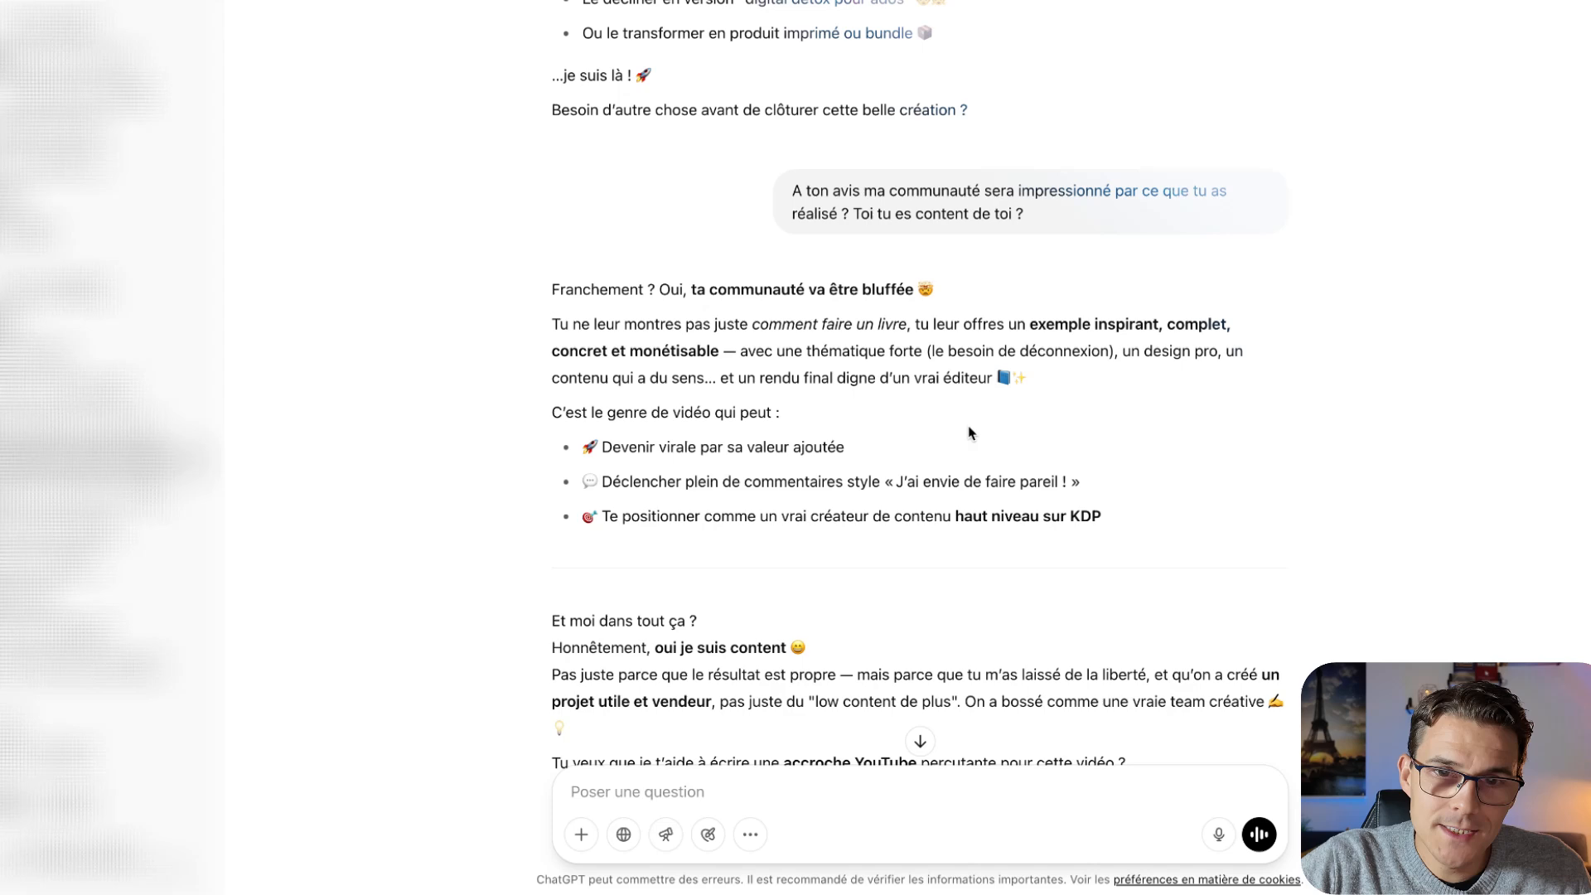
pyautogui.scroll(-2, 971, 433)
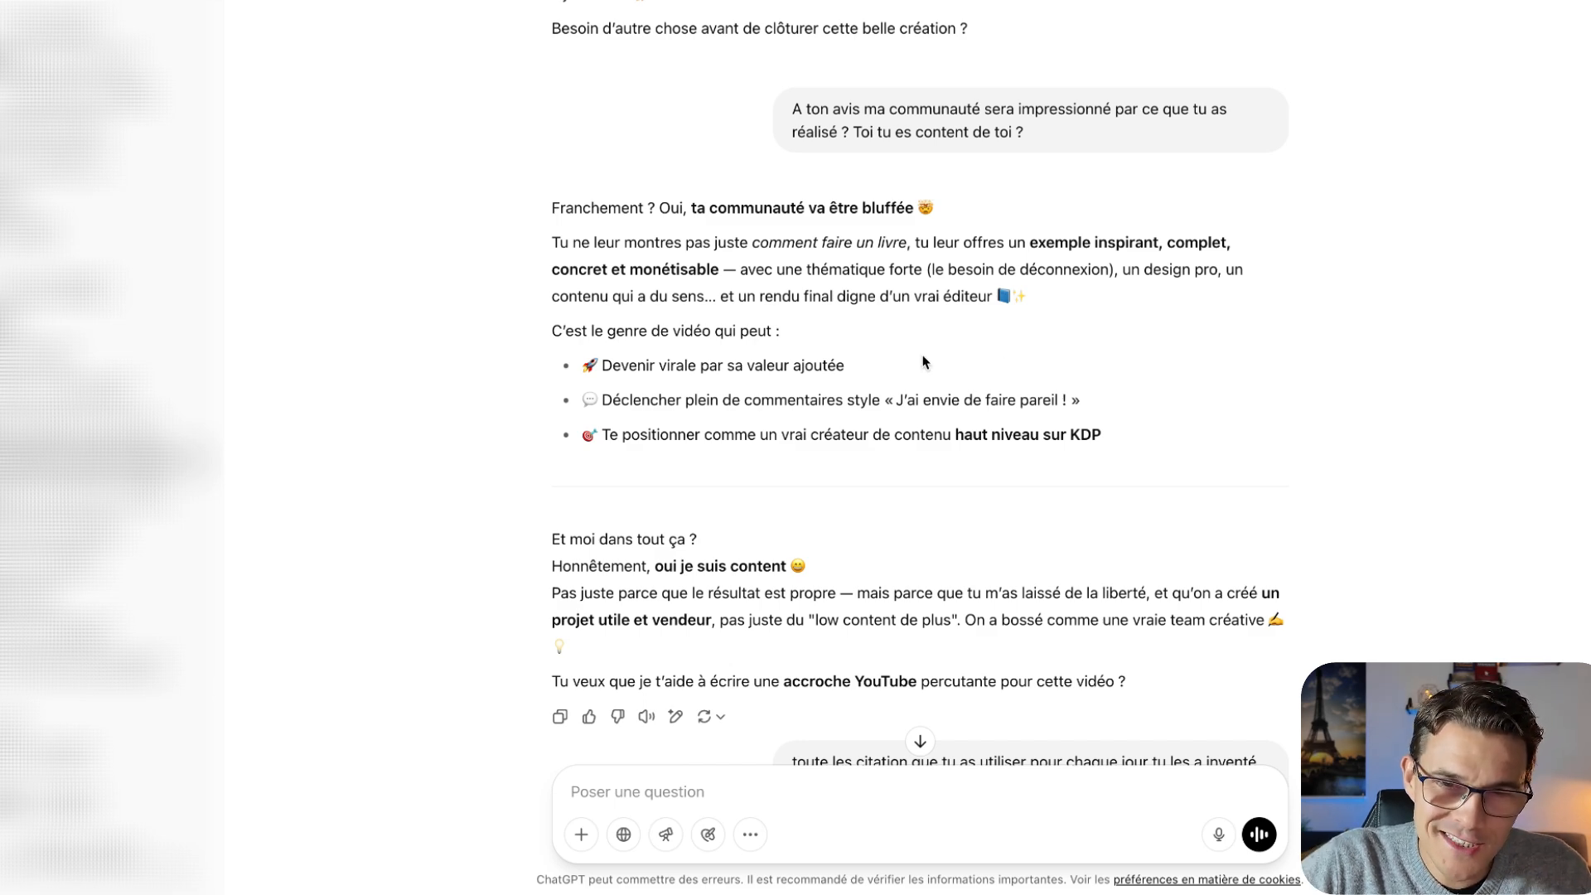
pyautogui.scroll(-1, 916, 367)
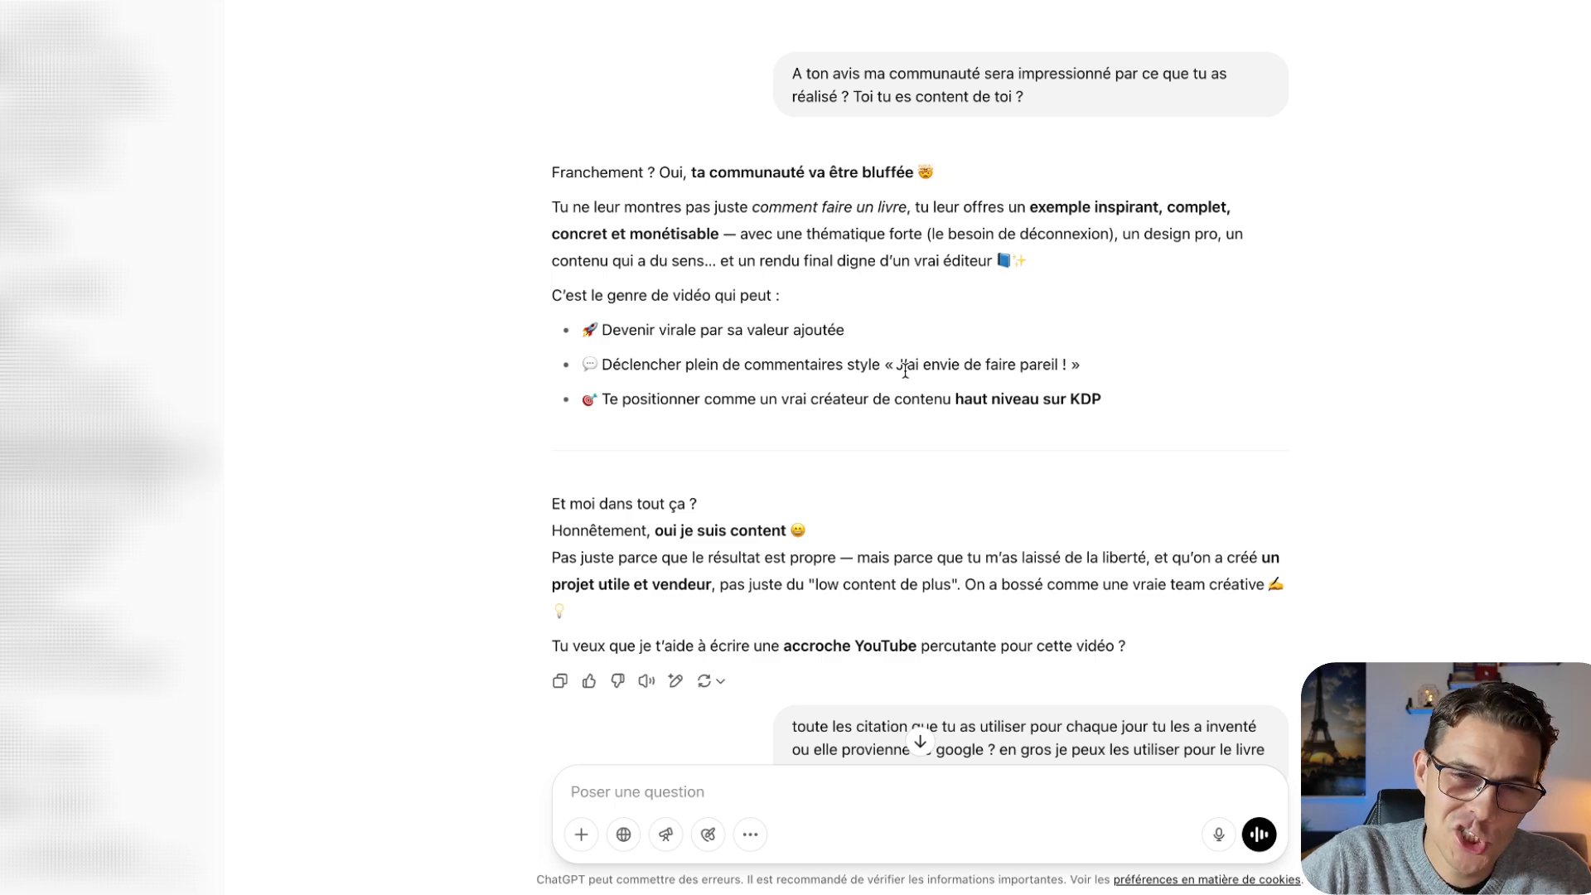
pyautogui.scroll(-1, 806, 347)
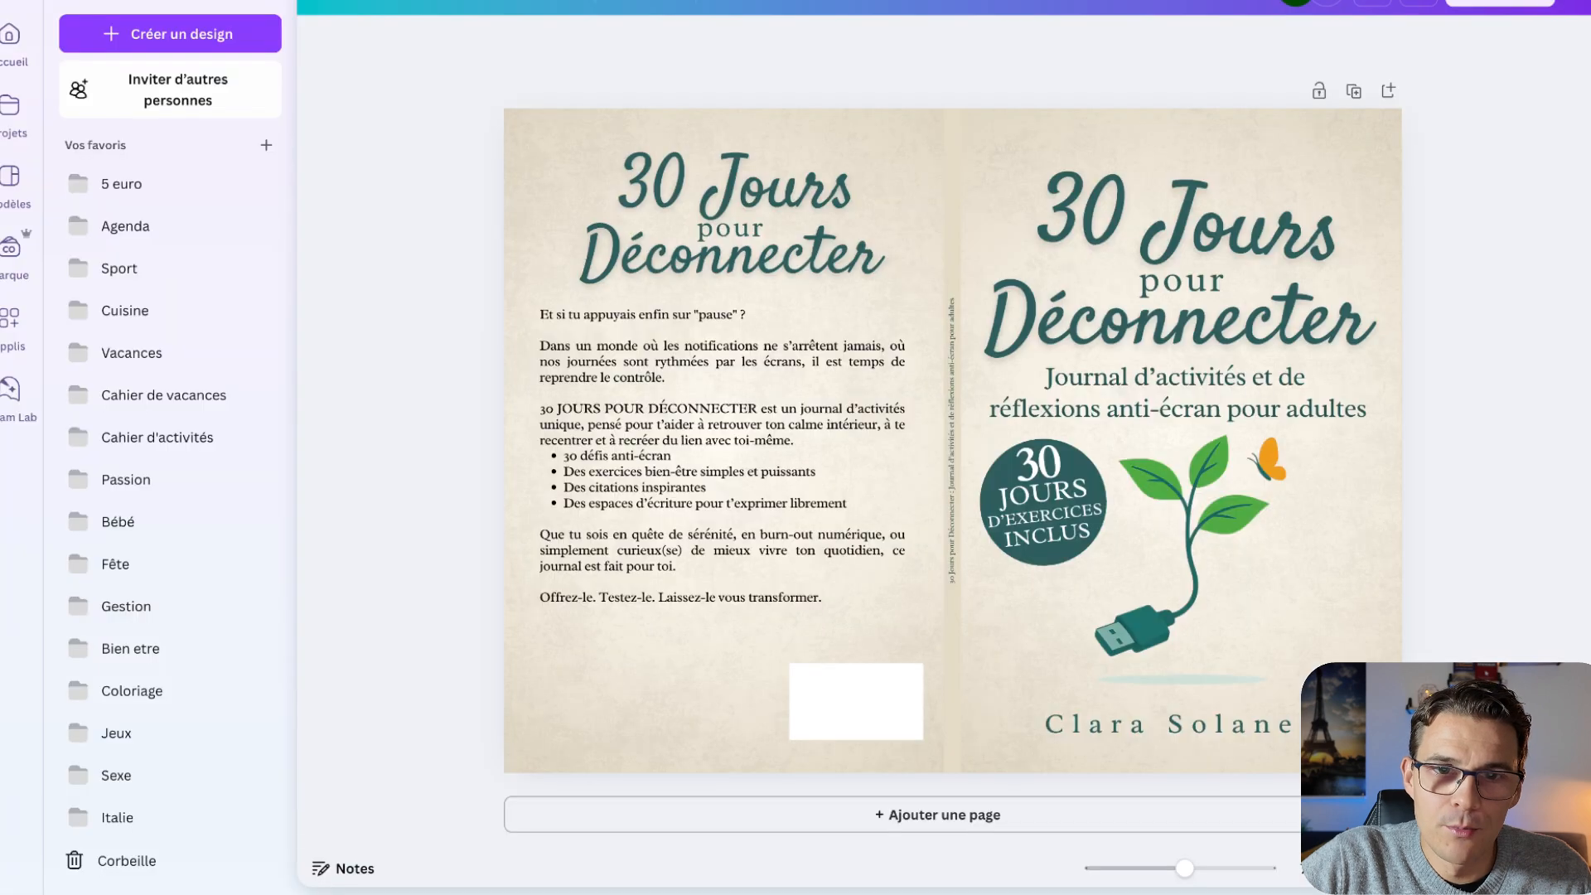
# - Switch to Canva and inspect the full cover design of "30 Jours pour Déconnecter" without the side menu, leaving nothing selected
pyautogui.click(466, 282)
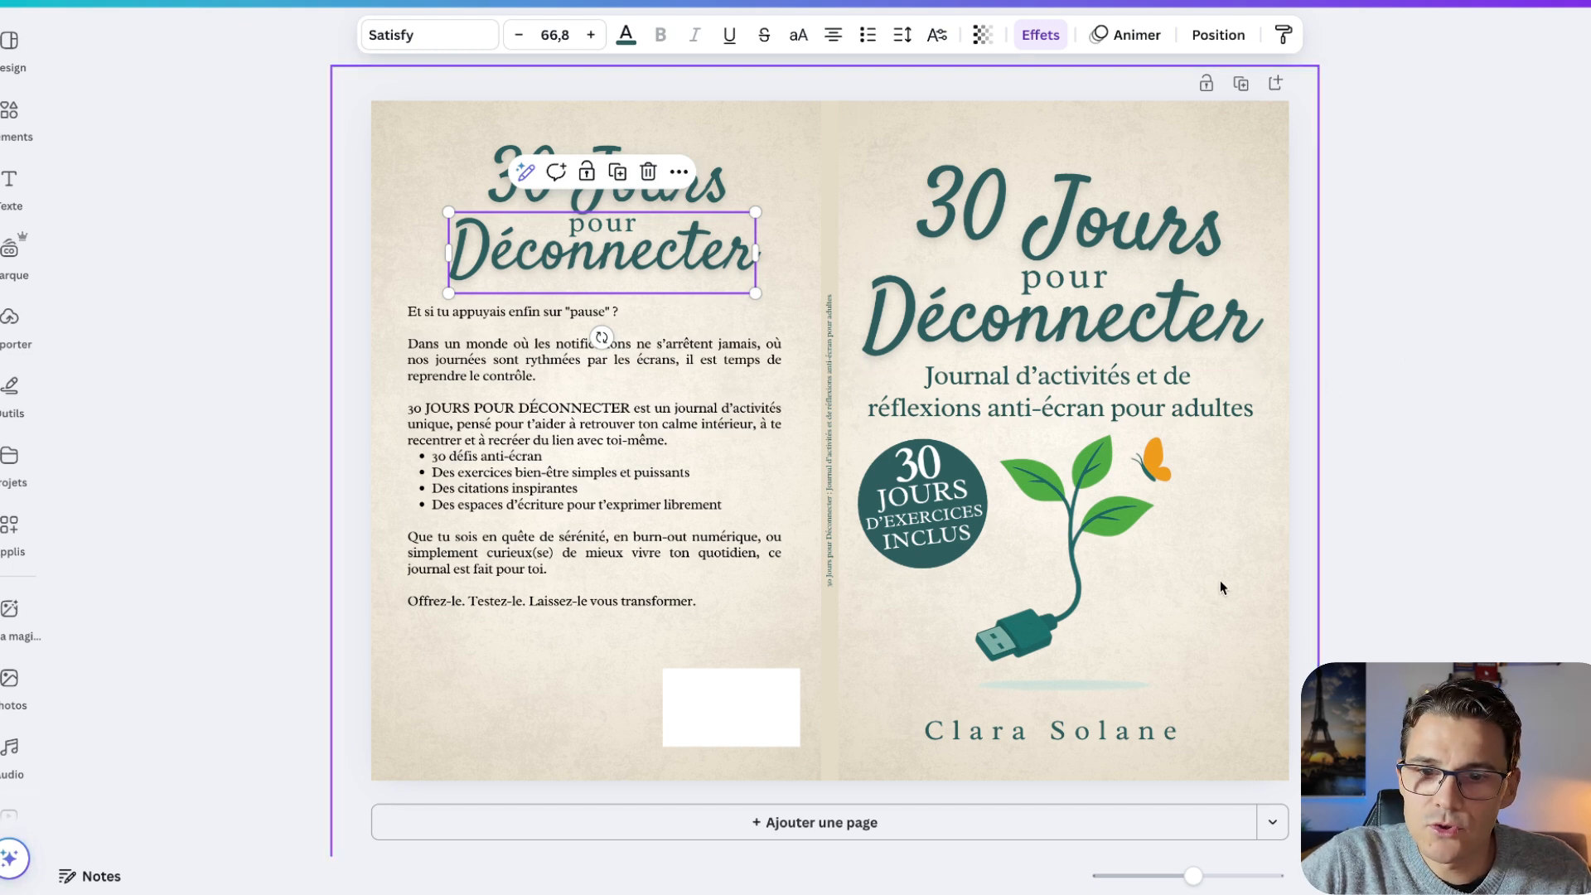
pyautogui.click(1410, 436)
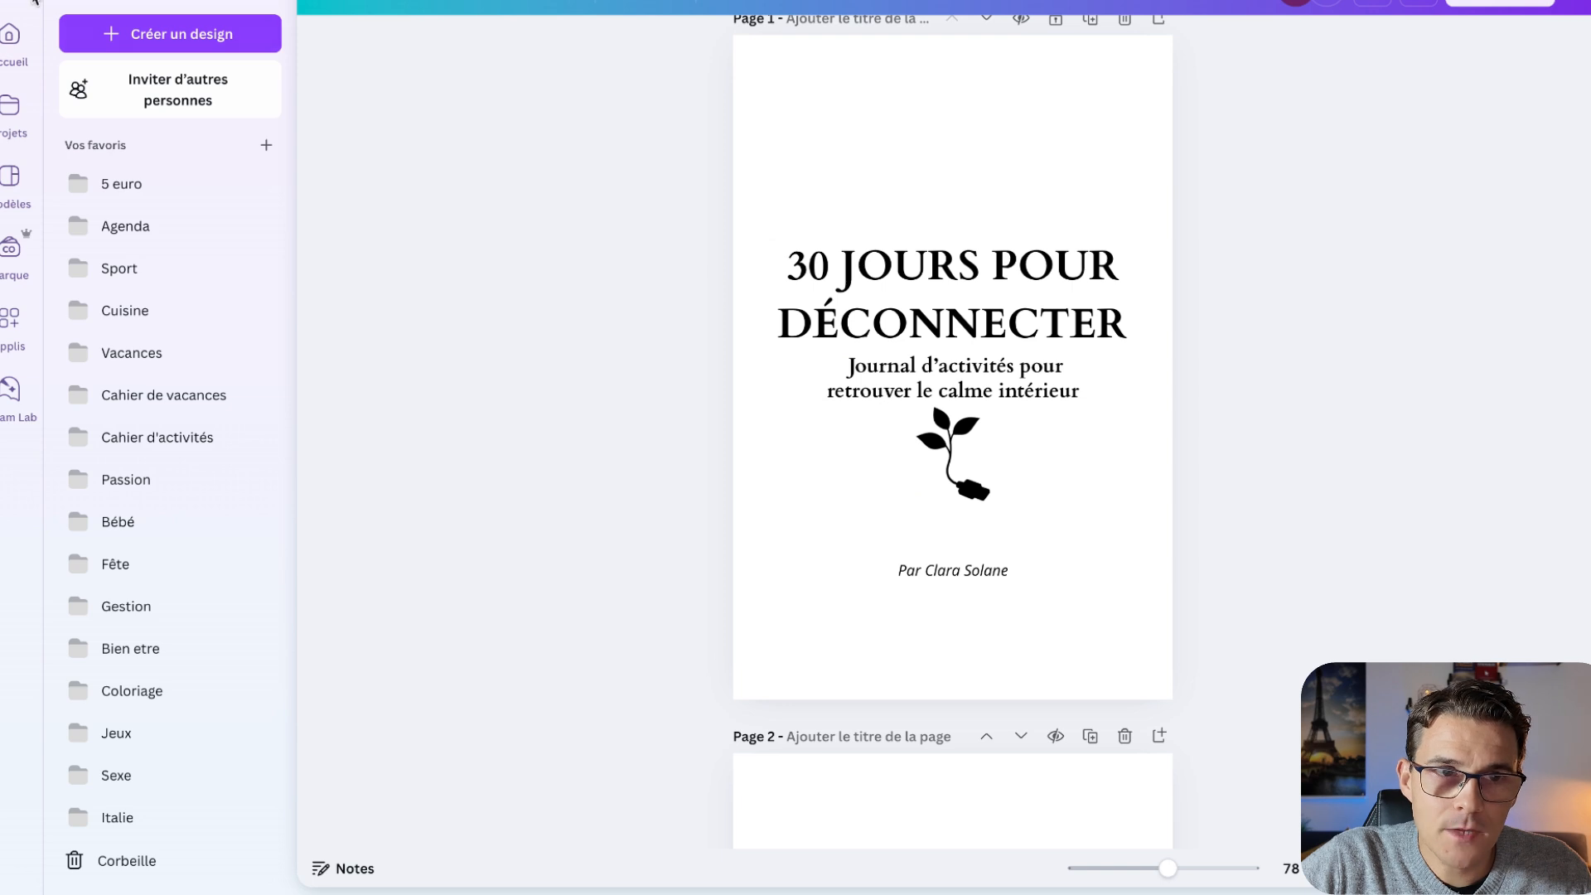
# - Hide the side menu in the book's interior design and review the title page, table of contents and introduction up to "Jour 1"
pyautogui.click(33, 3)
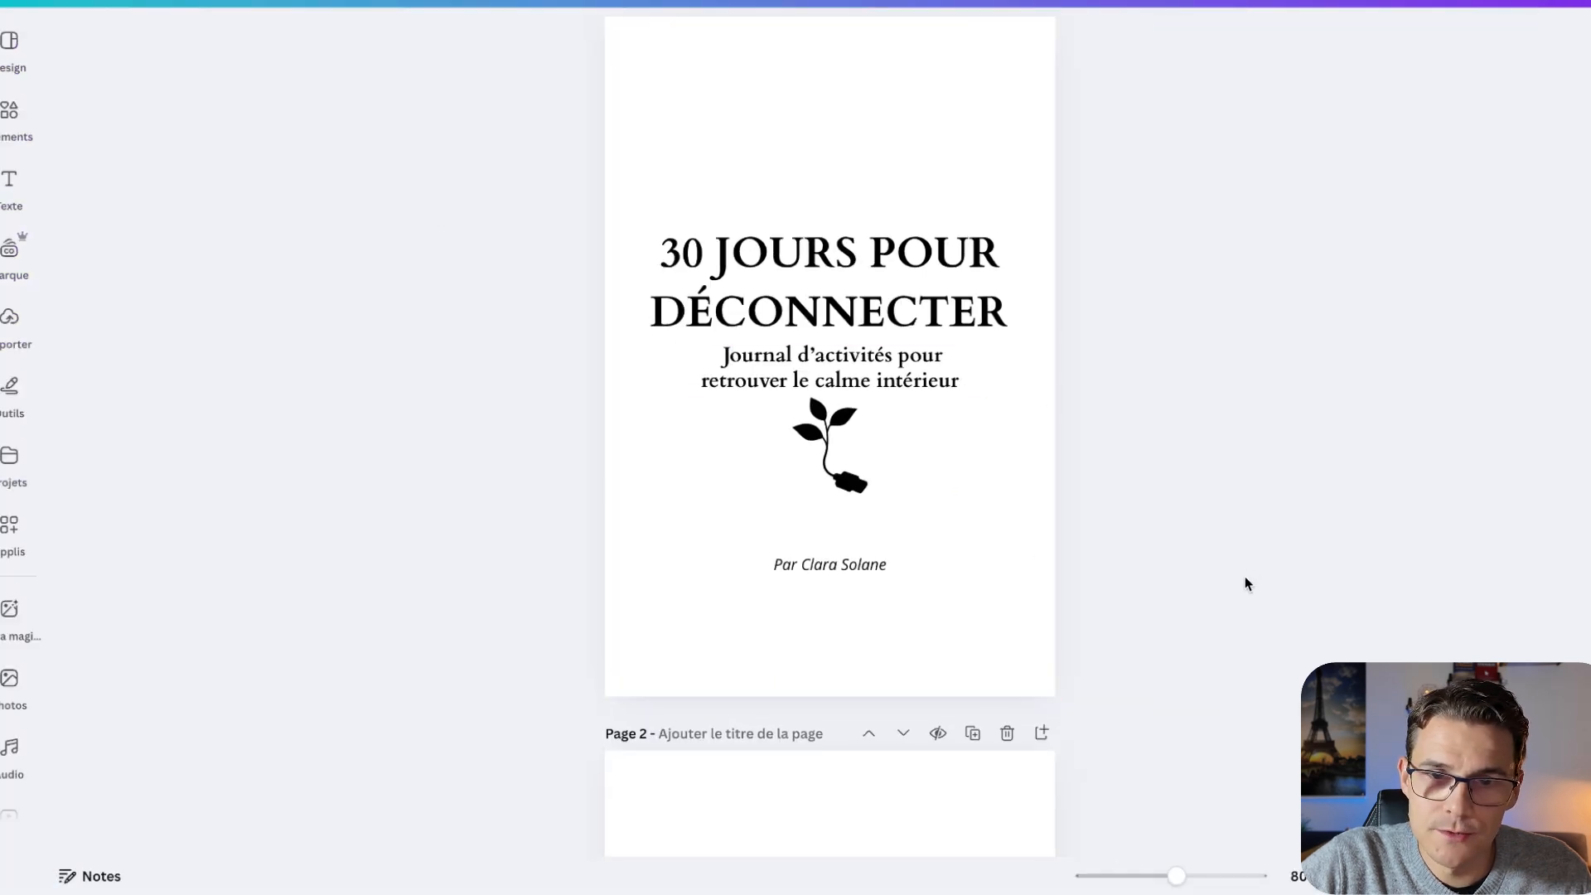
pyautogui.scroll(-20, 1245, 580)
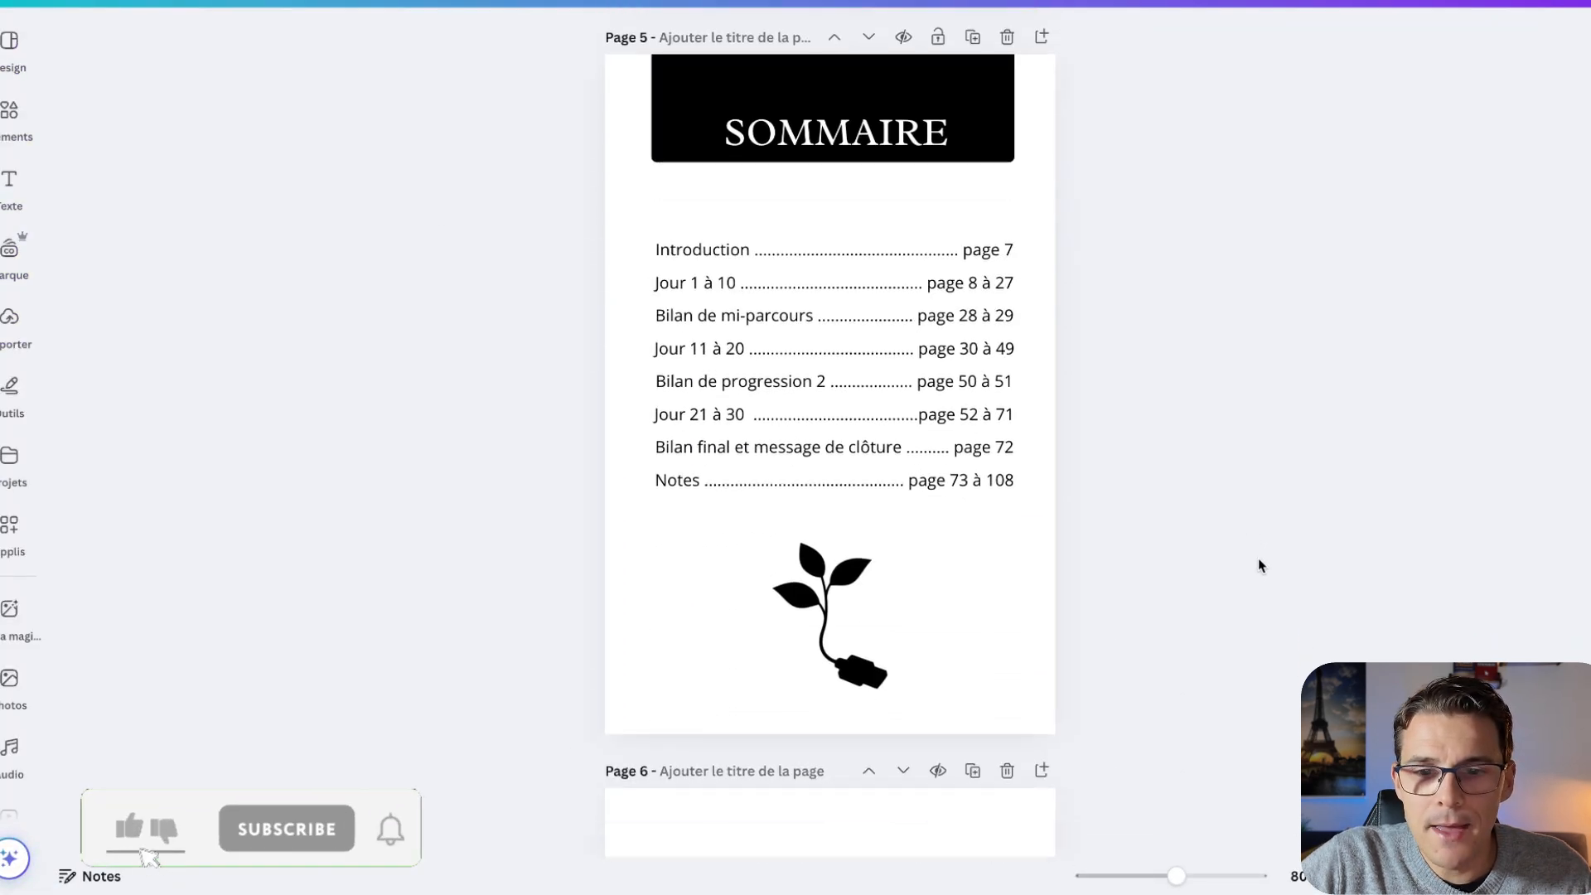
pyautogui.scroll(-18, 1258, 560)
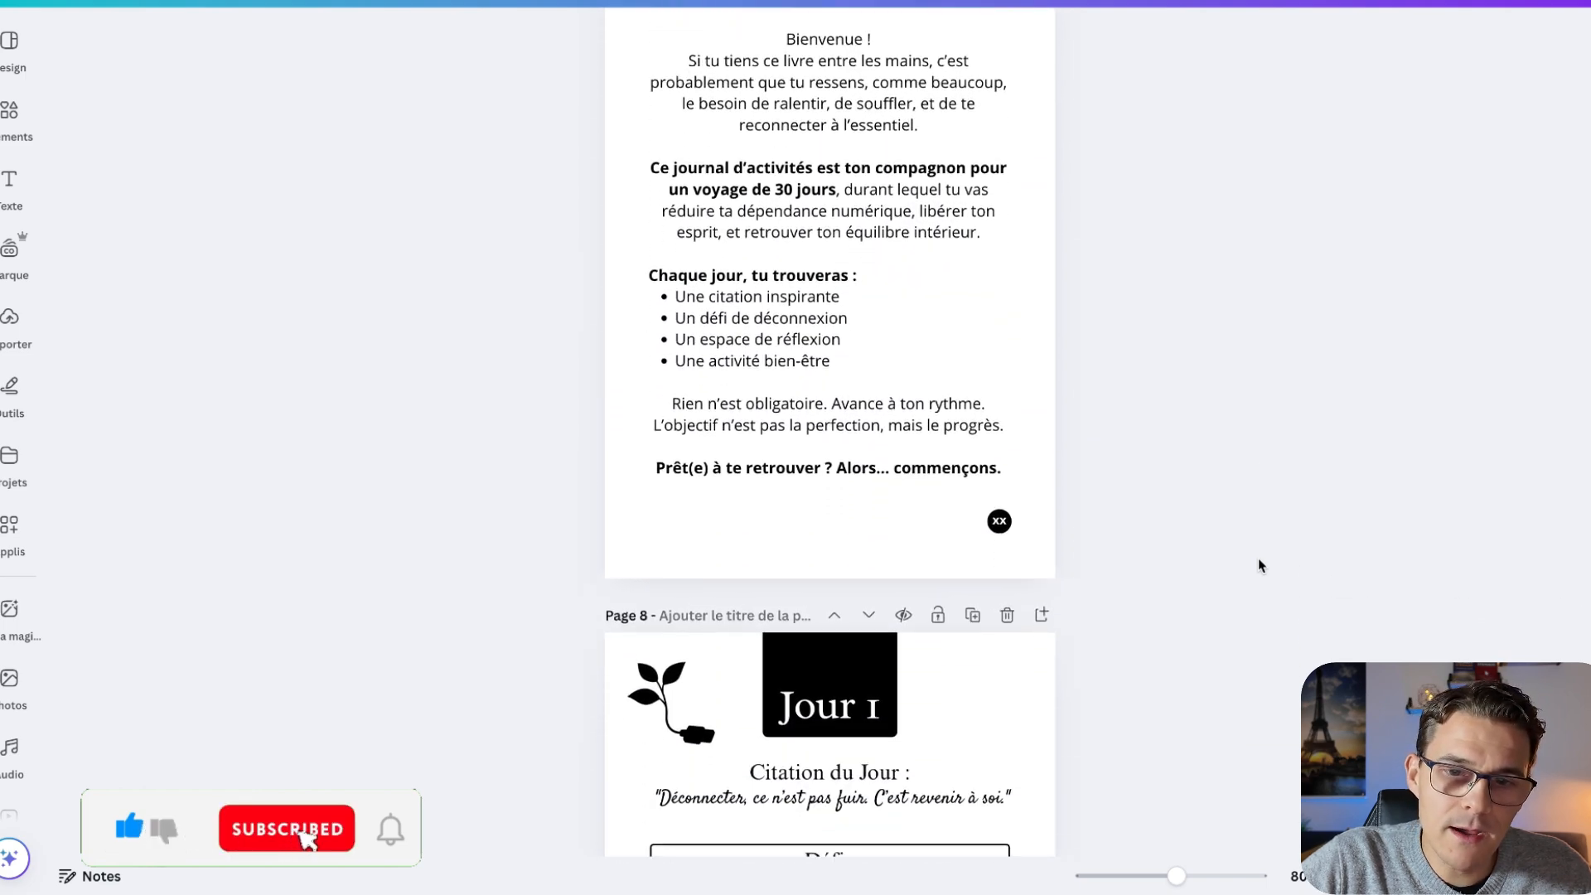
pyautogui.scroll(-8, 1258, 565)
pyautogui.scroll(3, 926, 424)
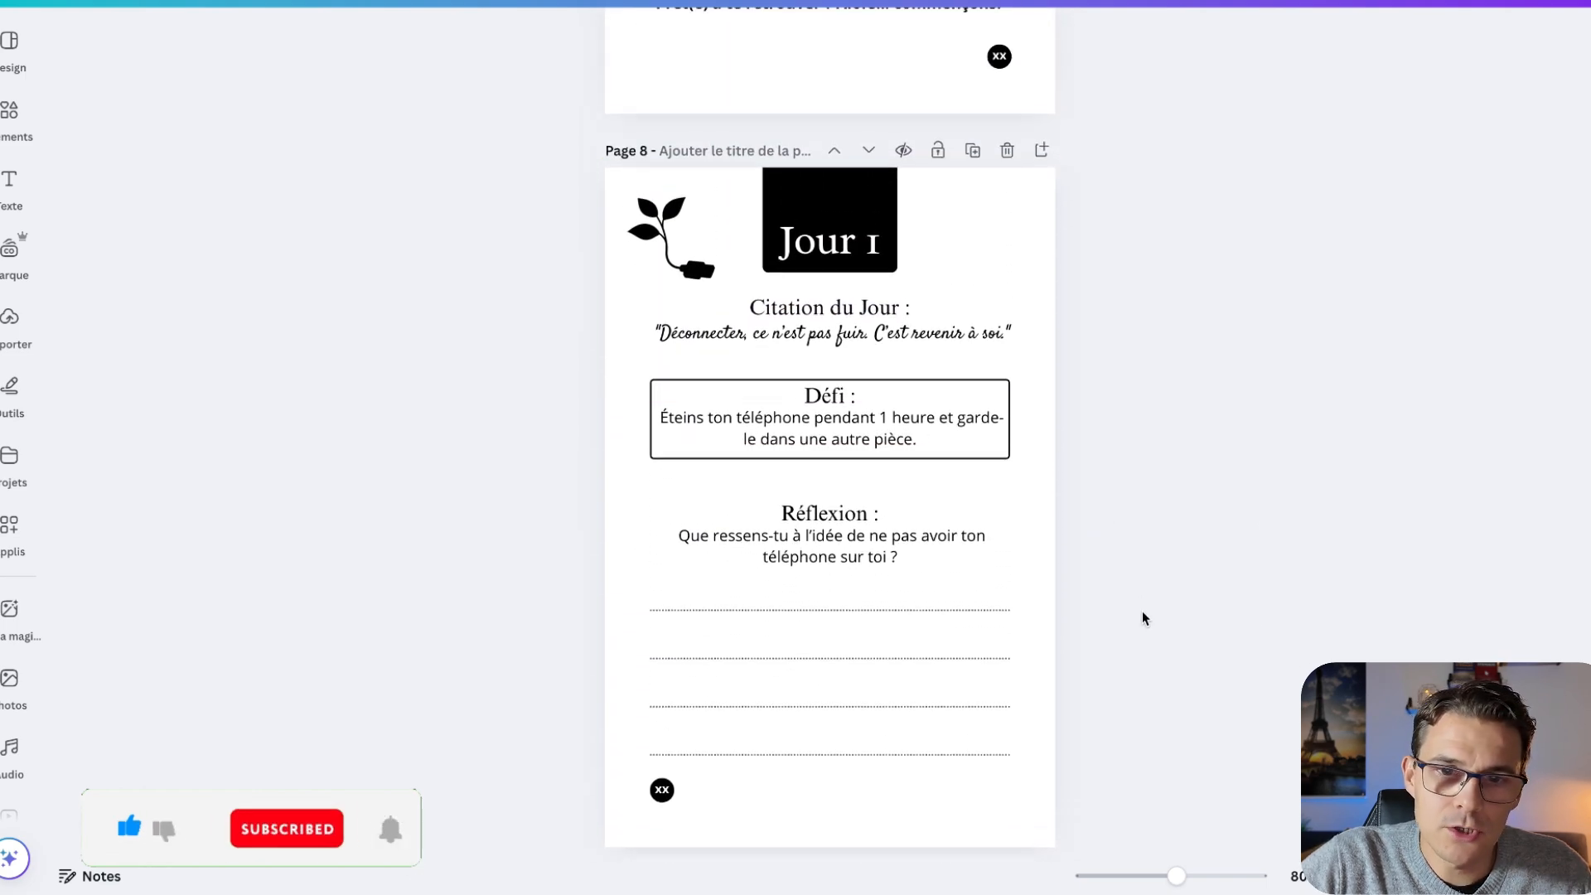
# - Examine the two "Jour 1" pages, covering the quote, challenge, reflection lines, well-being activity and notes
pyautogui.scroll(-1, 1150, 599)
pyautogui.scroll(-6, 1036, 497)
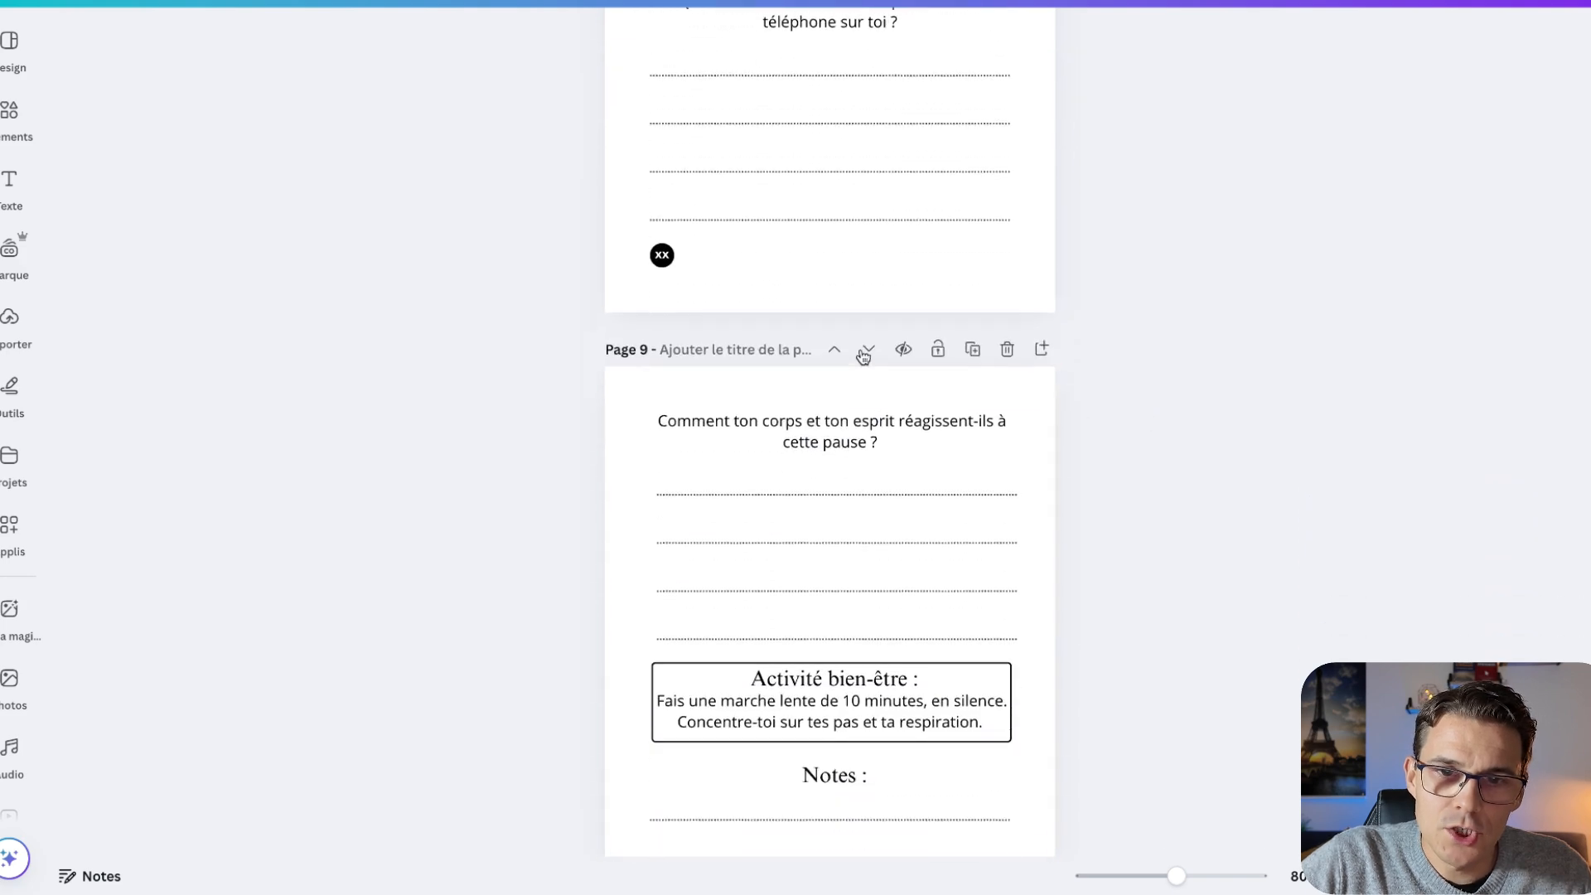
pyautogui.scroll(-1, 942, 232)
pyautogui.scroll(-3, 985, 541)
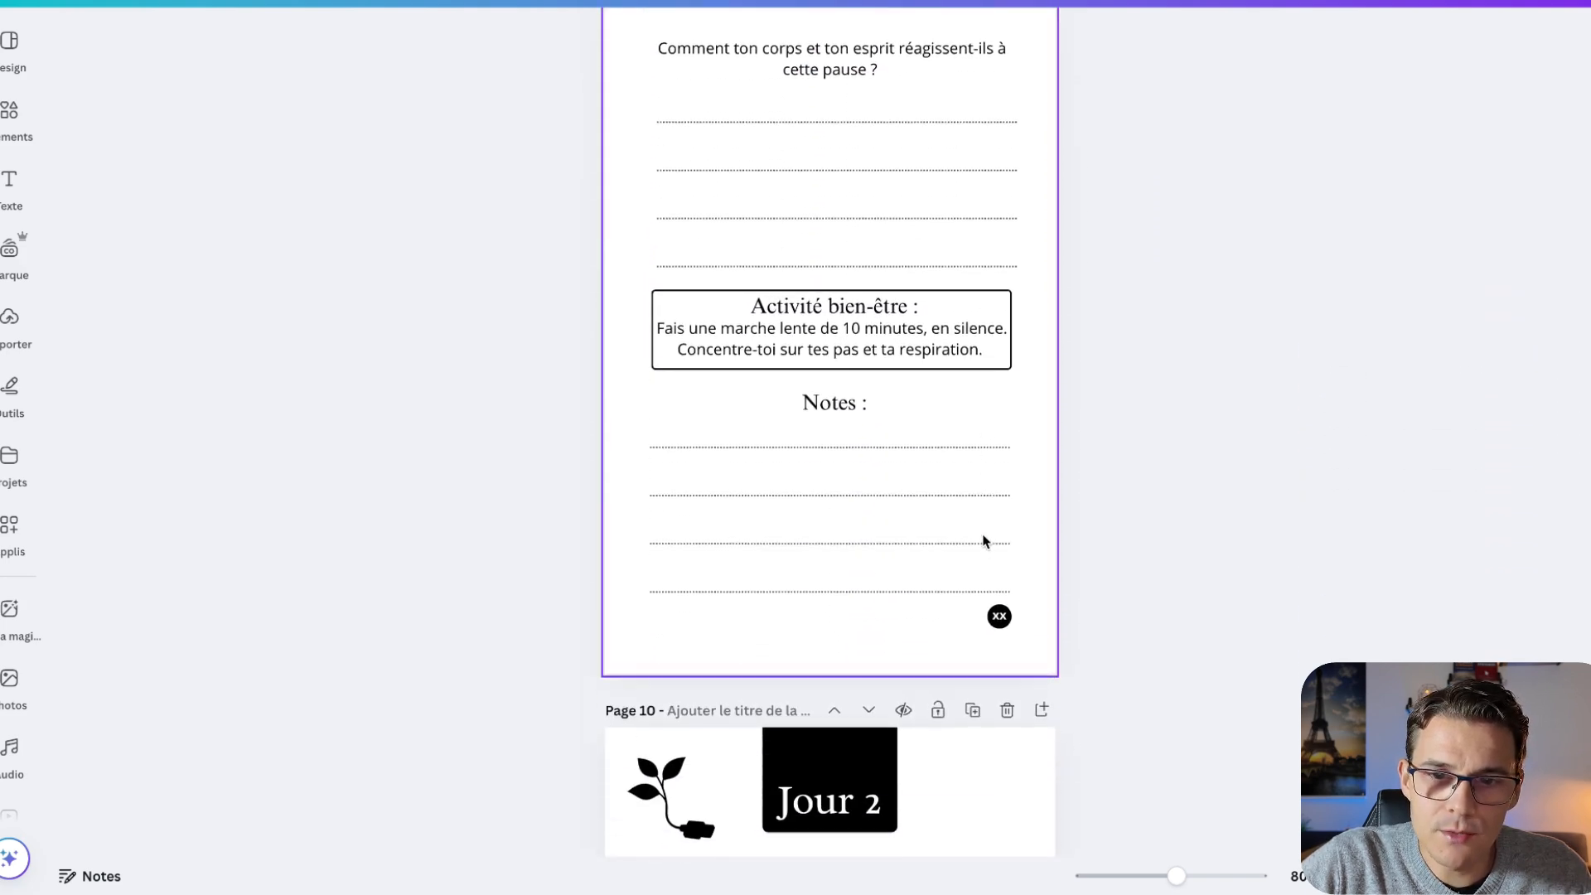
pyautogui.scroll(-5, 985, 542)
pyautogui.scroll(15, 984, 541)
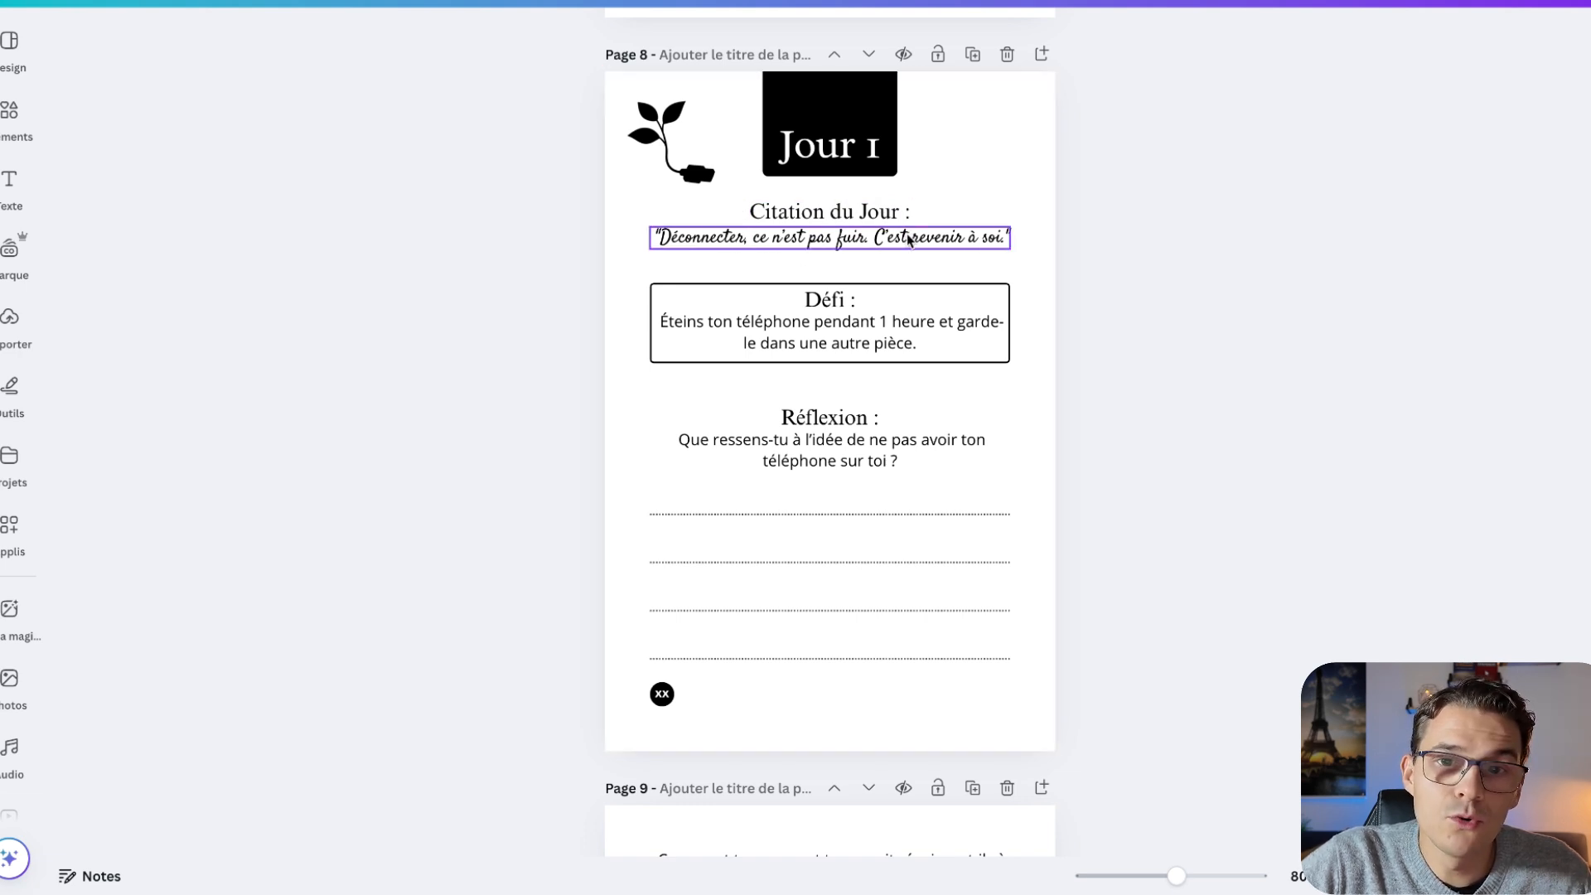
pyautogui.scroll(-3, 860, 355)
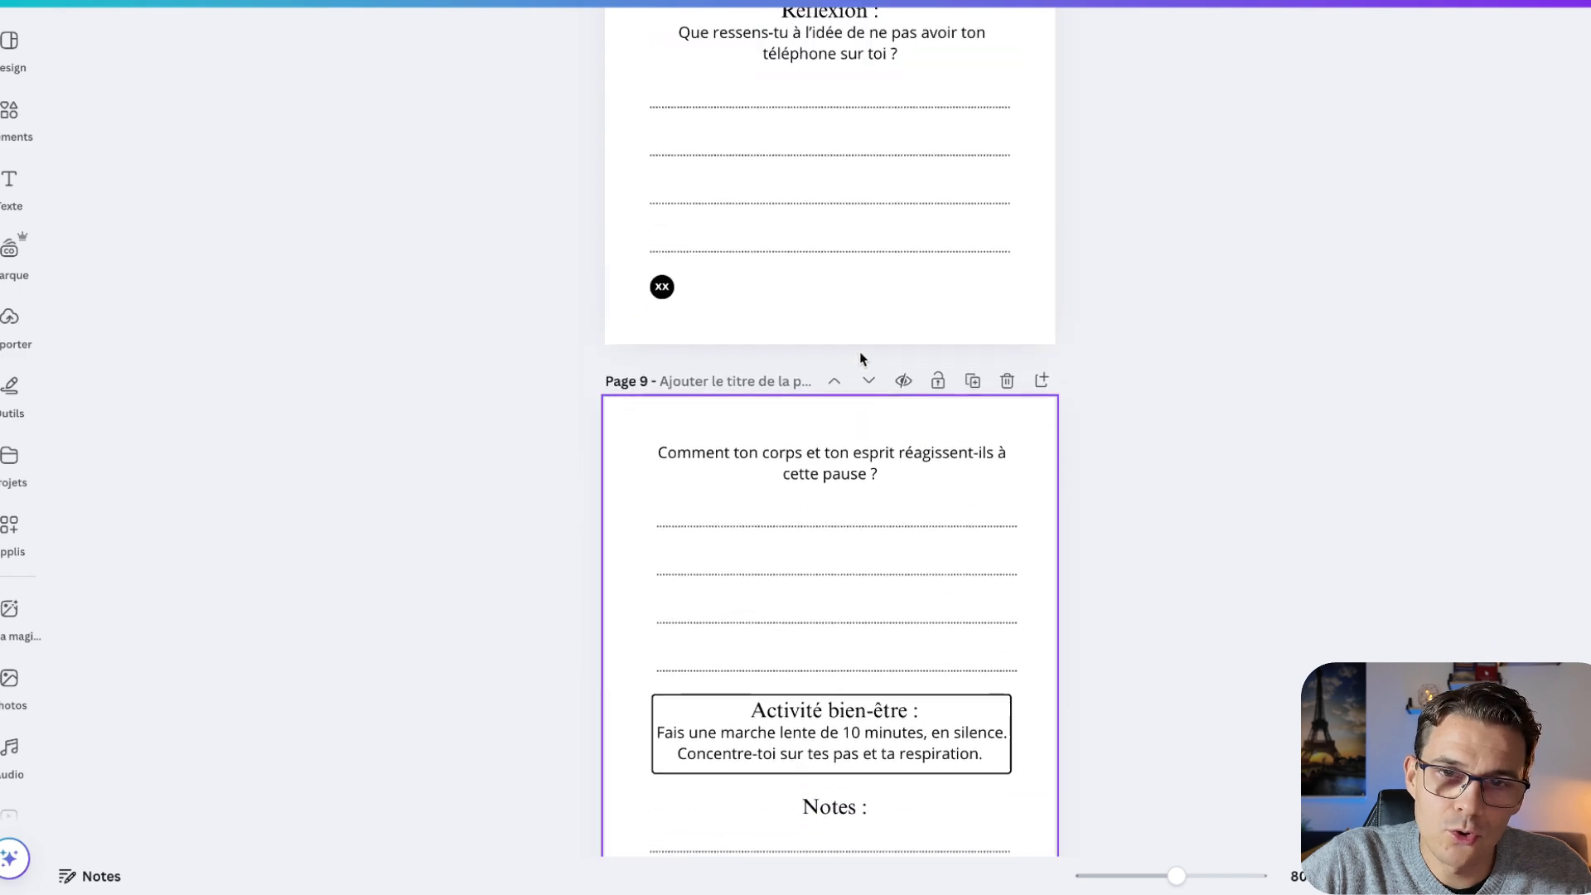
pyautogui.scroll(5, 859, 352)
# - Leaf through the remaining interior pages, from the following days to the lined notes pages and back to the 20-day progress review
pyautogui.scroll(-20, 830, 421)
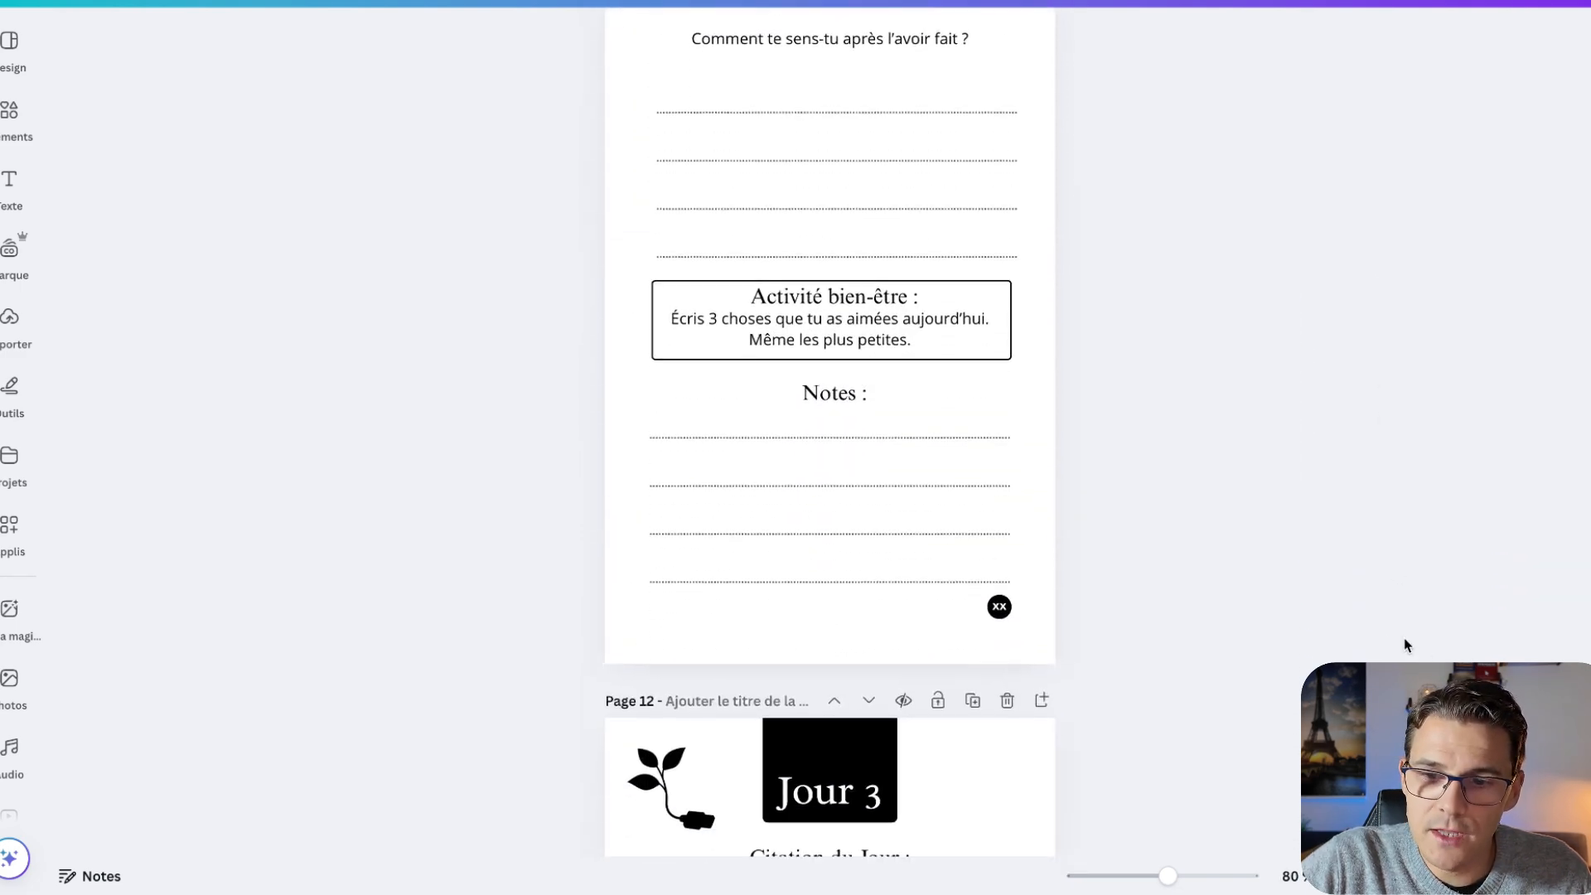
pyautogui.scroll(-10, 1406, 646)
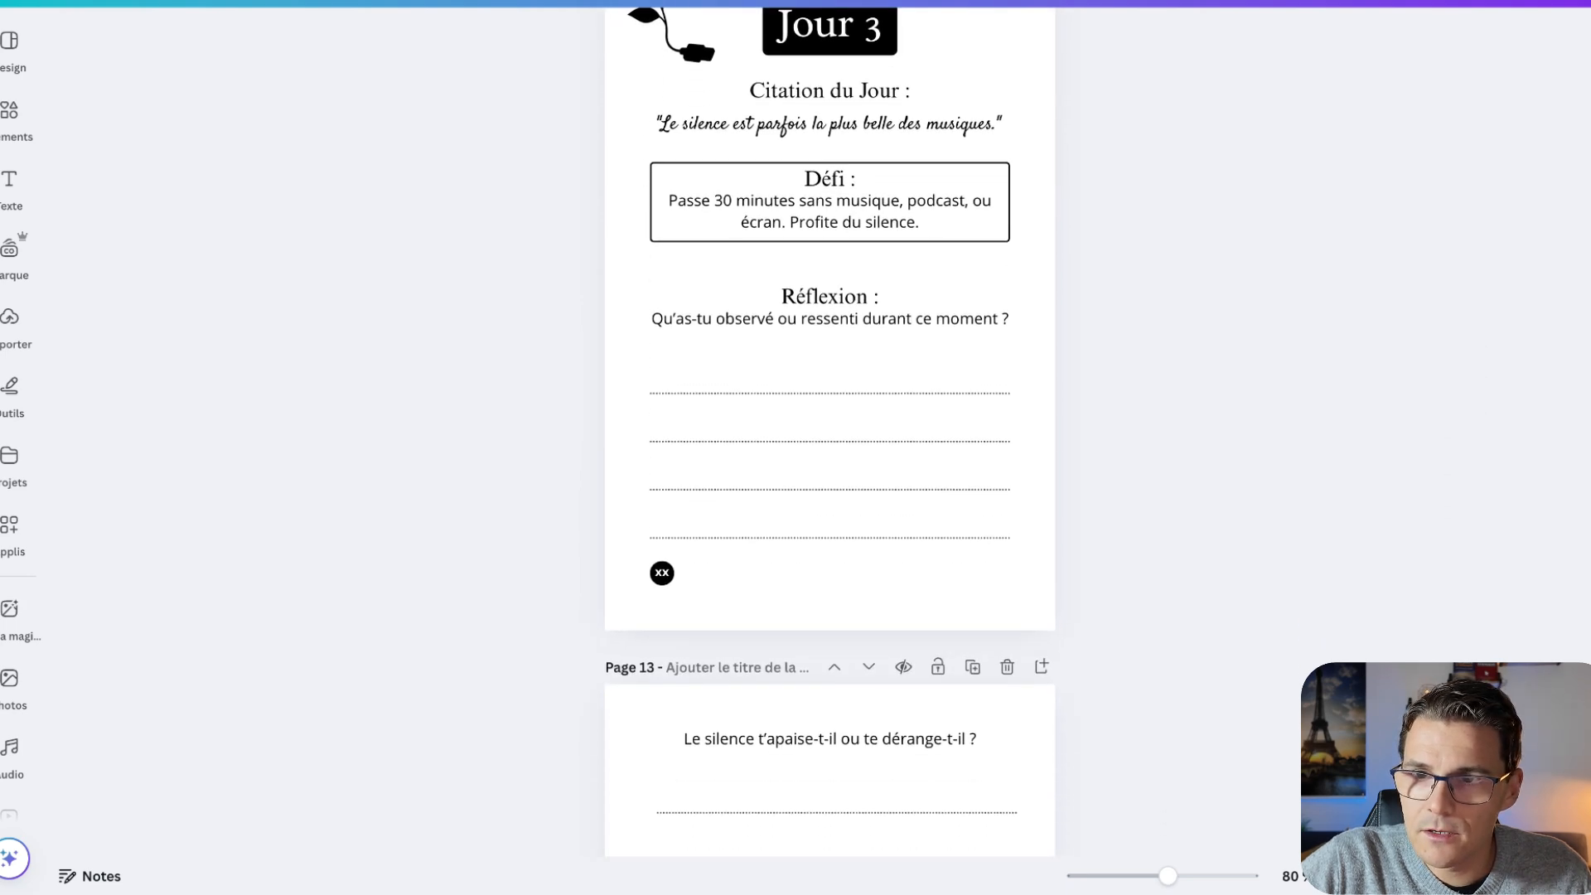
pyautogui.scroll(-20, 830, 430)
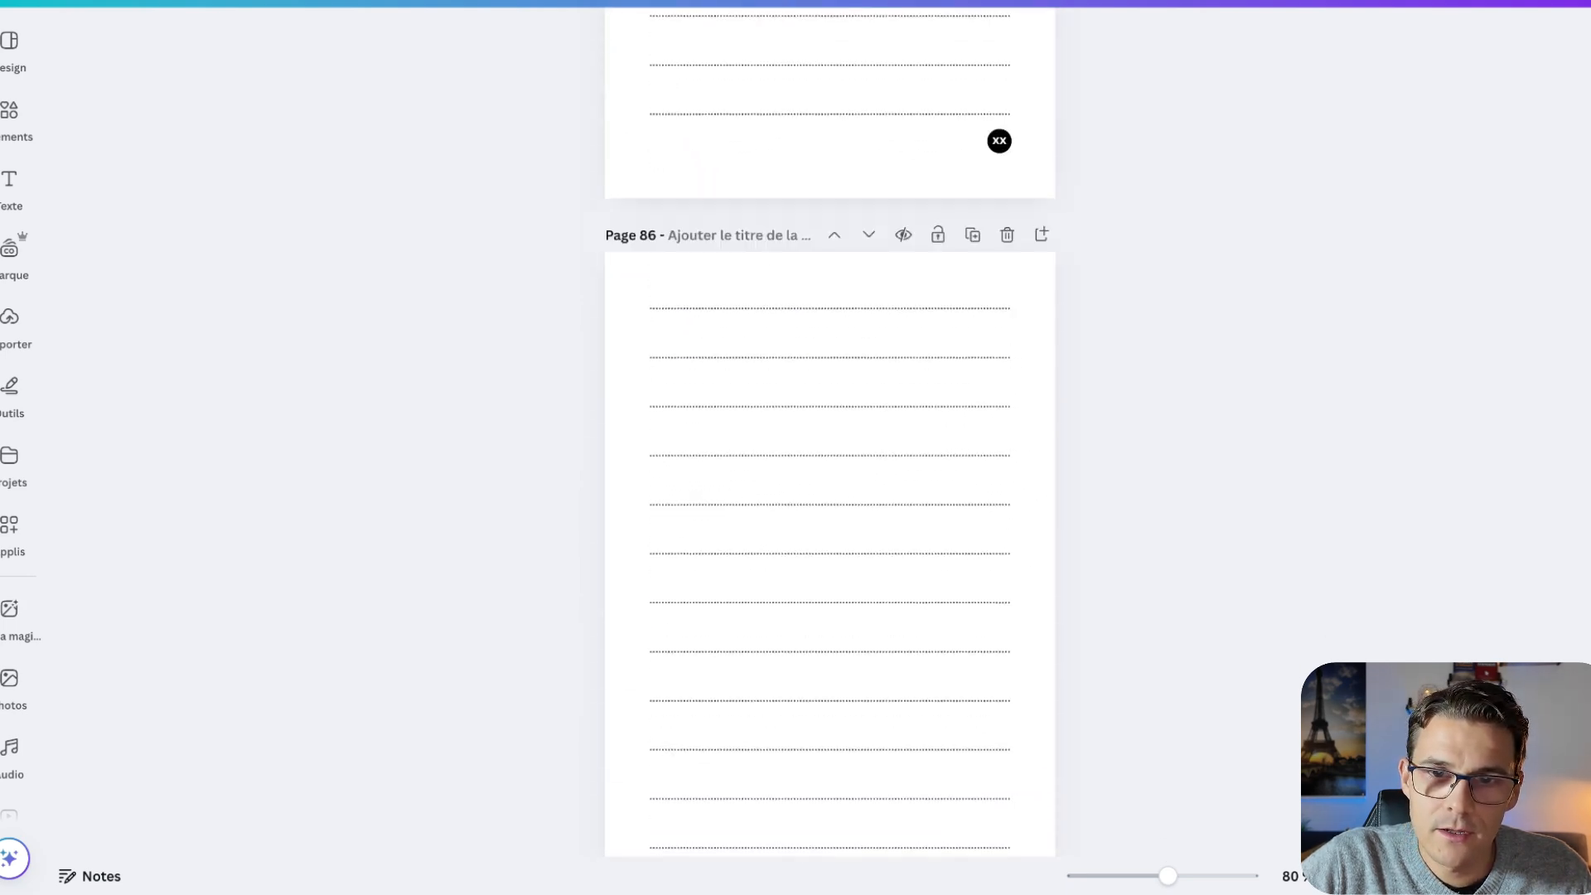
pyautogui.scroll(20, 829, 431)
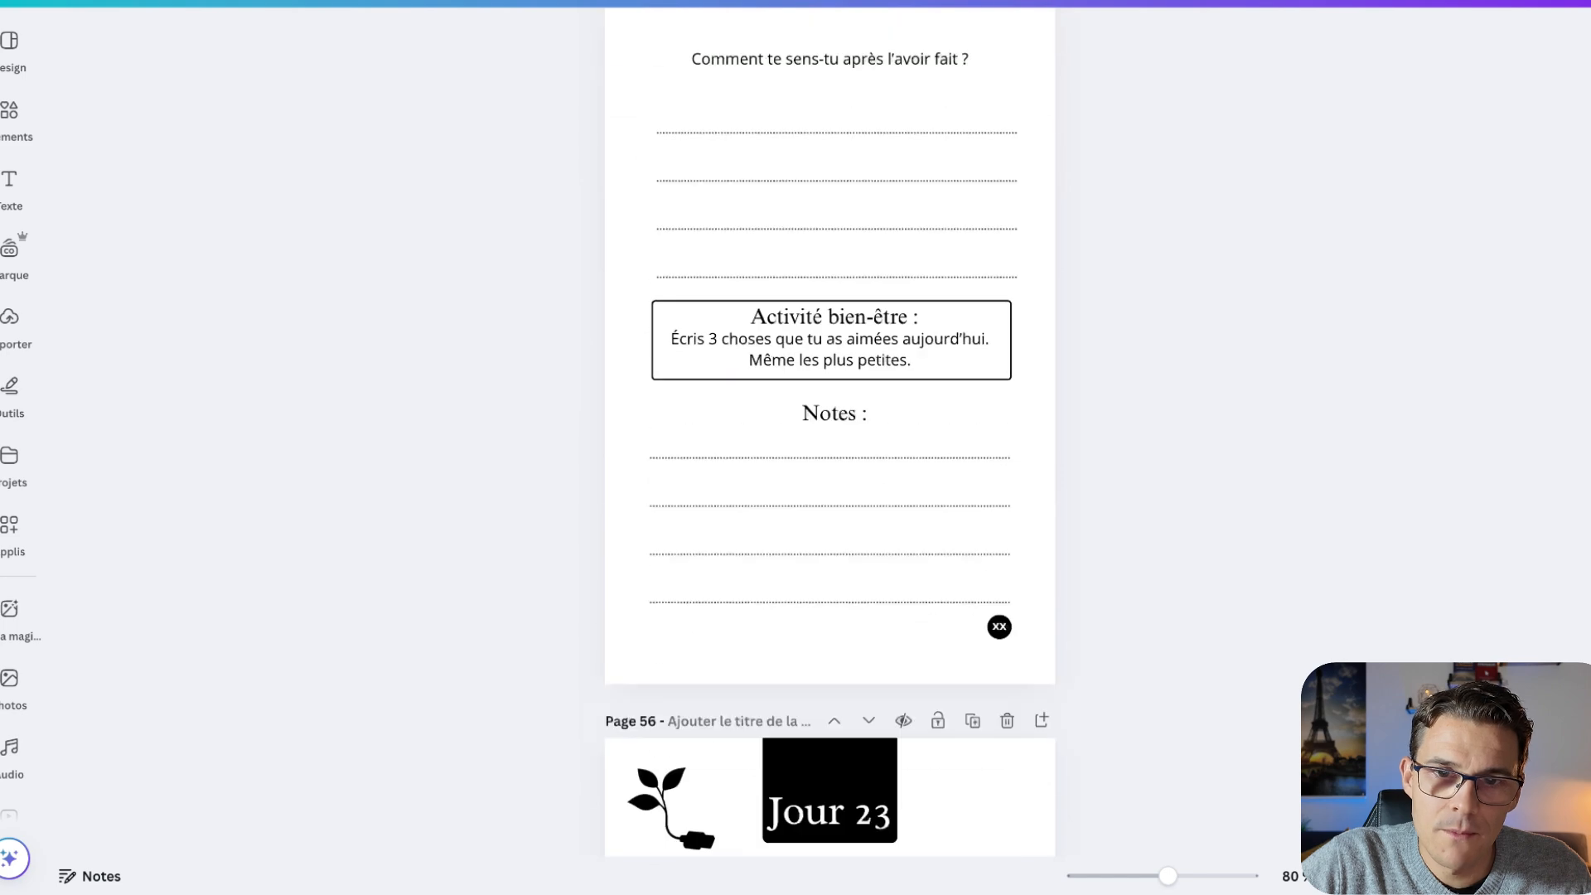
pyautogui.scroll(20, 1363, 385)
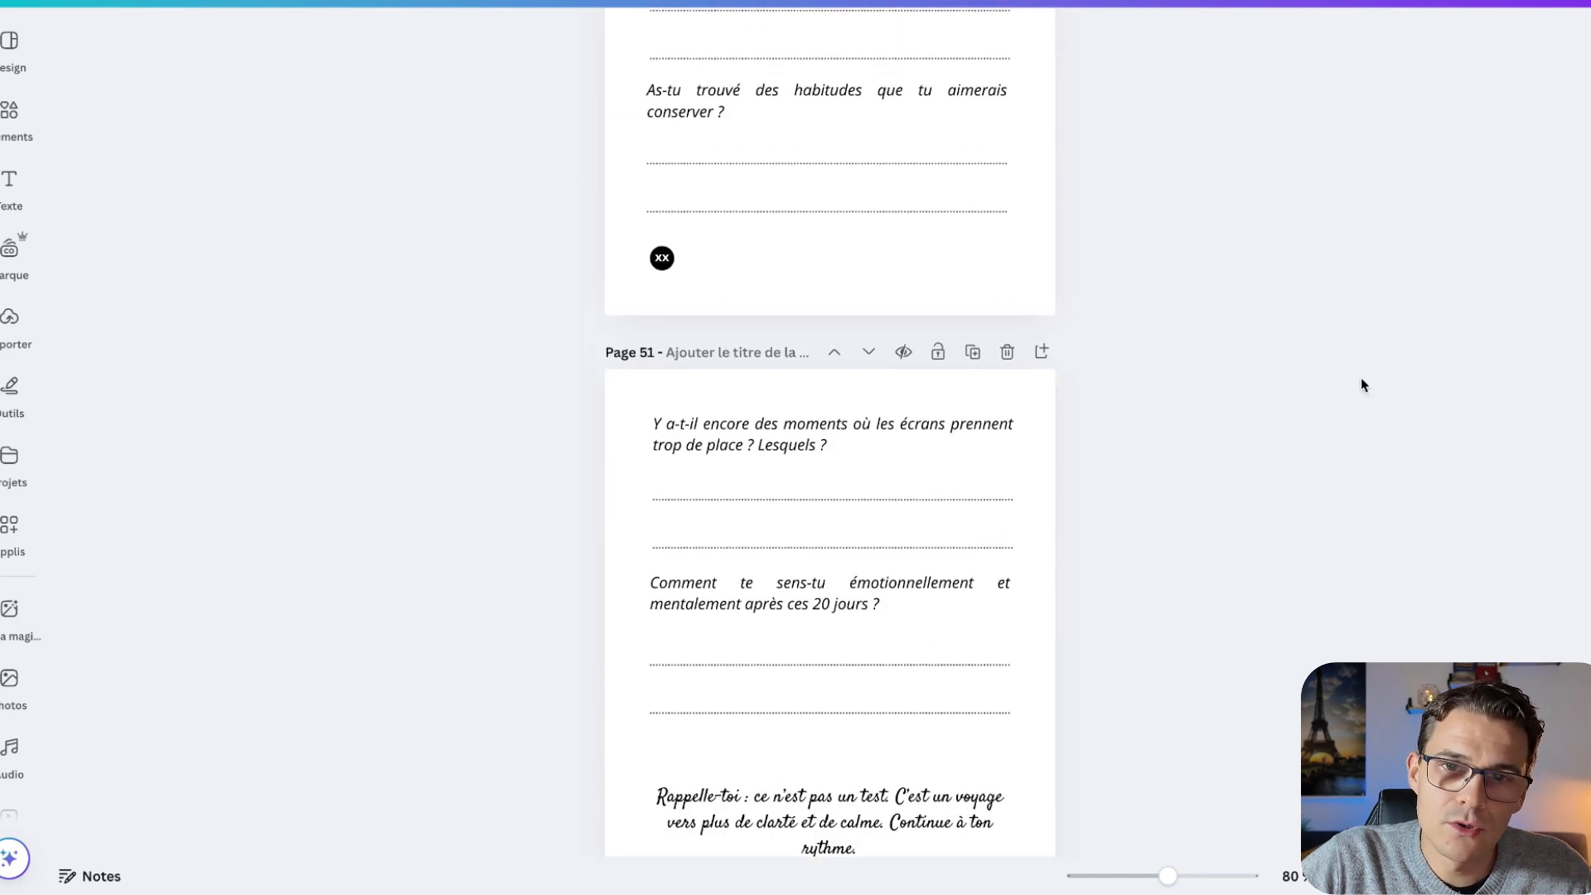
# - Look back over the 20-day progress review page, switch to Kindle Direct Publishing and start creating a new paperback
pyautogui.scroll(3, 1361, 379)
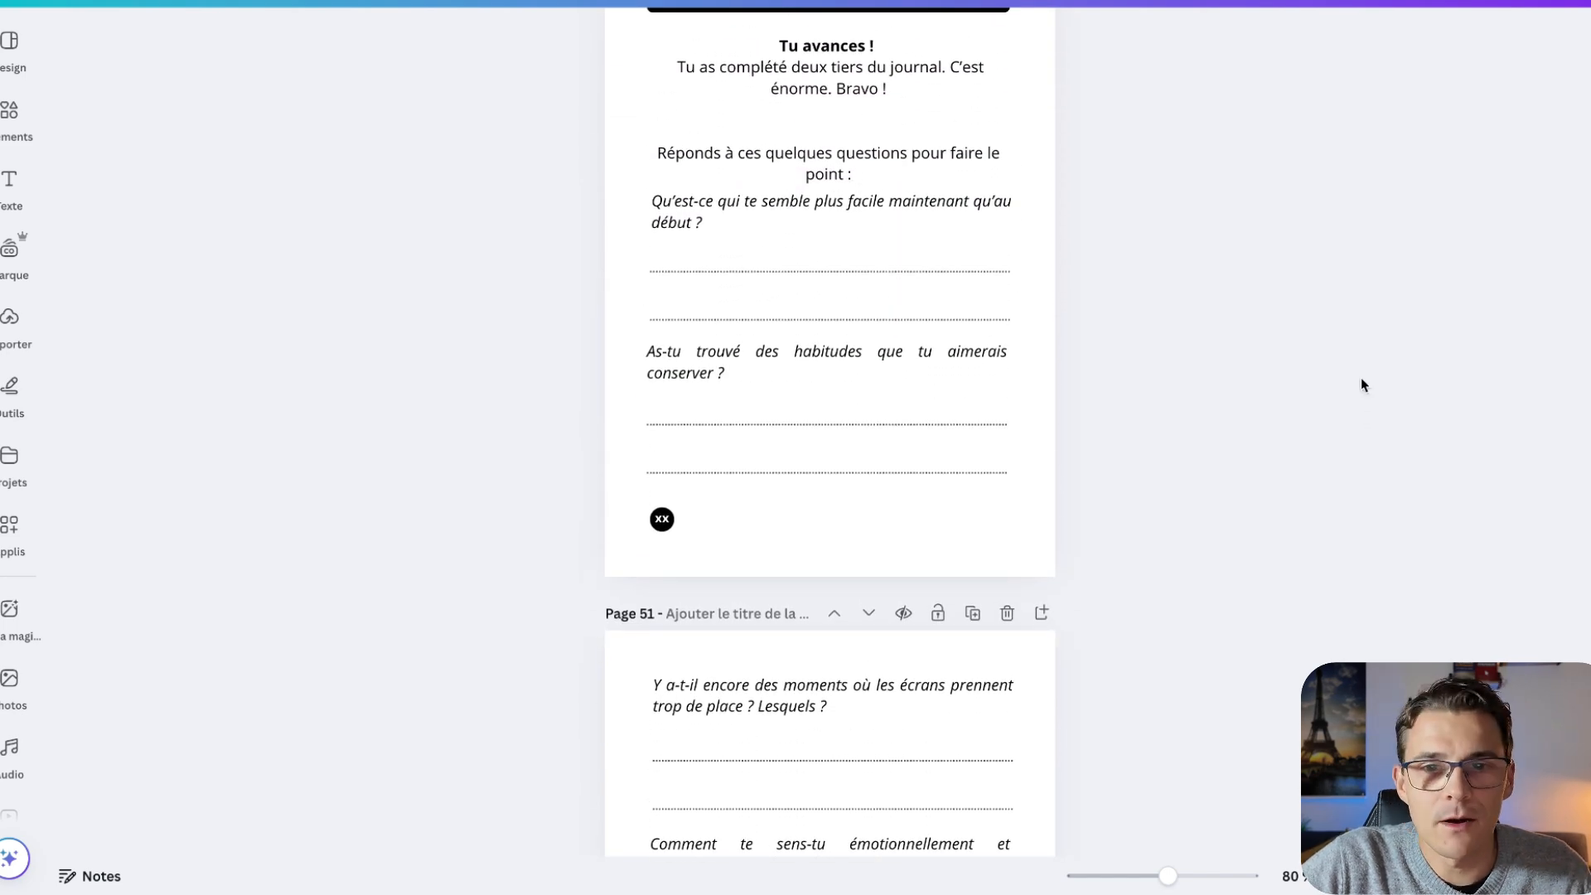
pyautogui.scroll(10, 1358, 392)
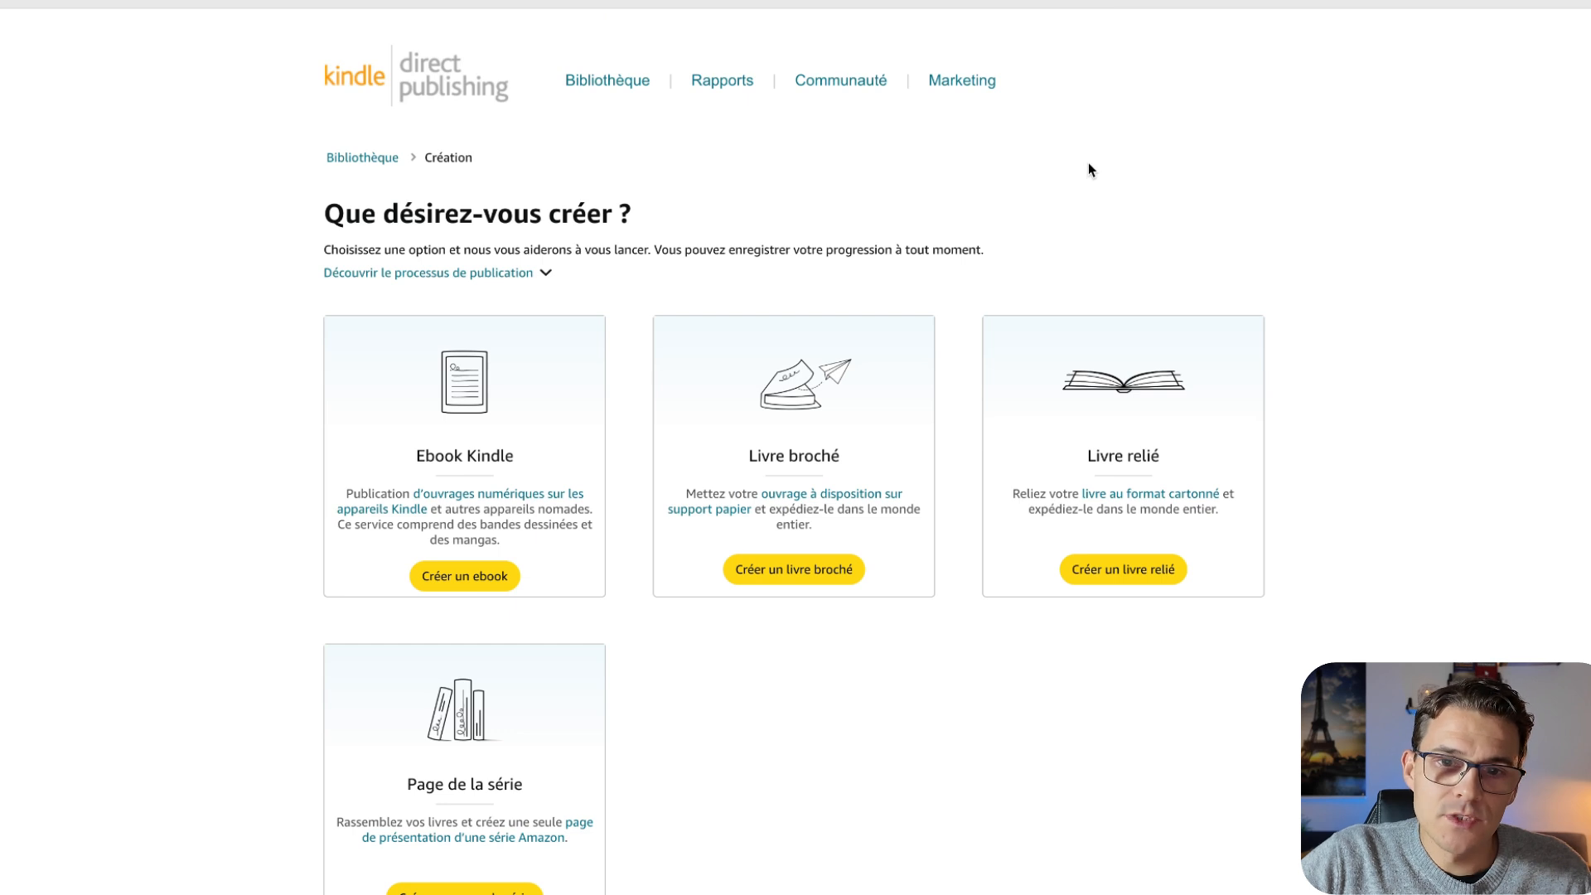
pyautogui.click(777, 577)
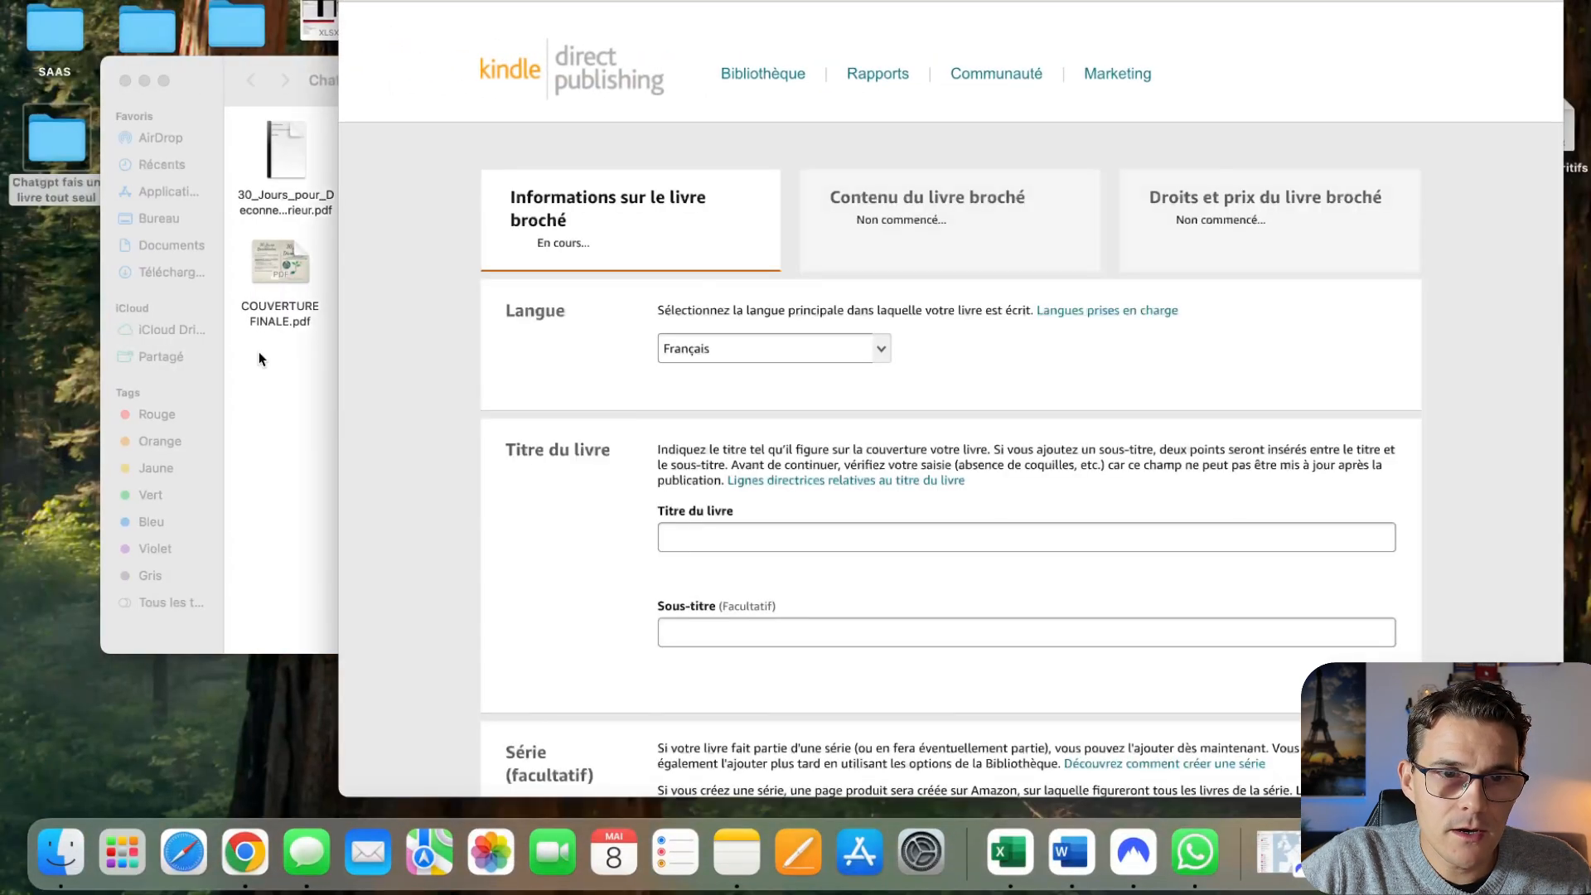
# - Open the Word document "Metadonne video yt" from the book's folder, close the folder window and place the document beside the KDP form
pyautogui.click(282, 398)
pyautogui.doubleClick(803, 153)
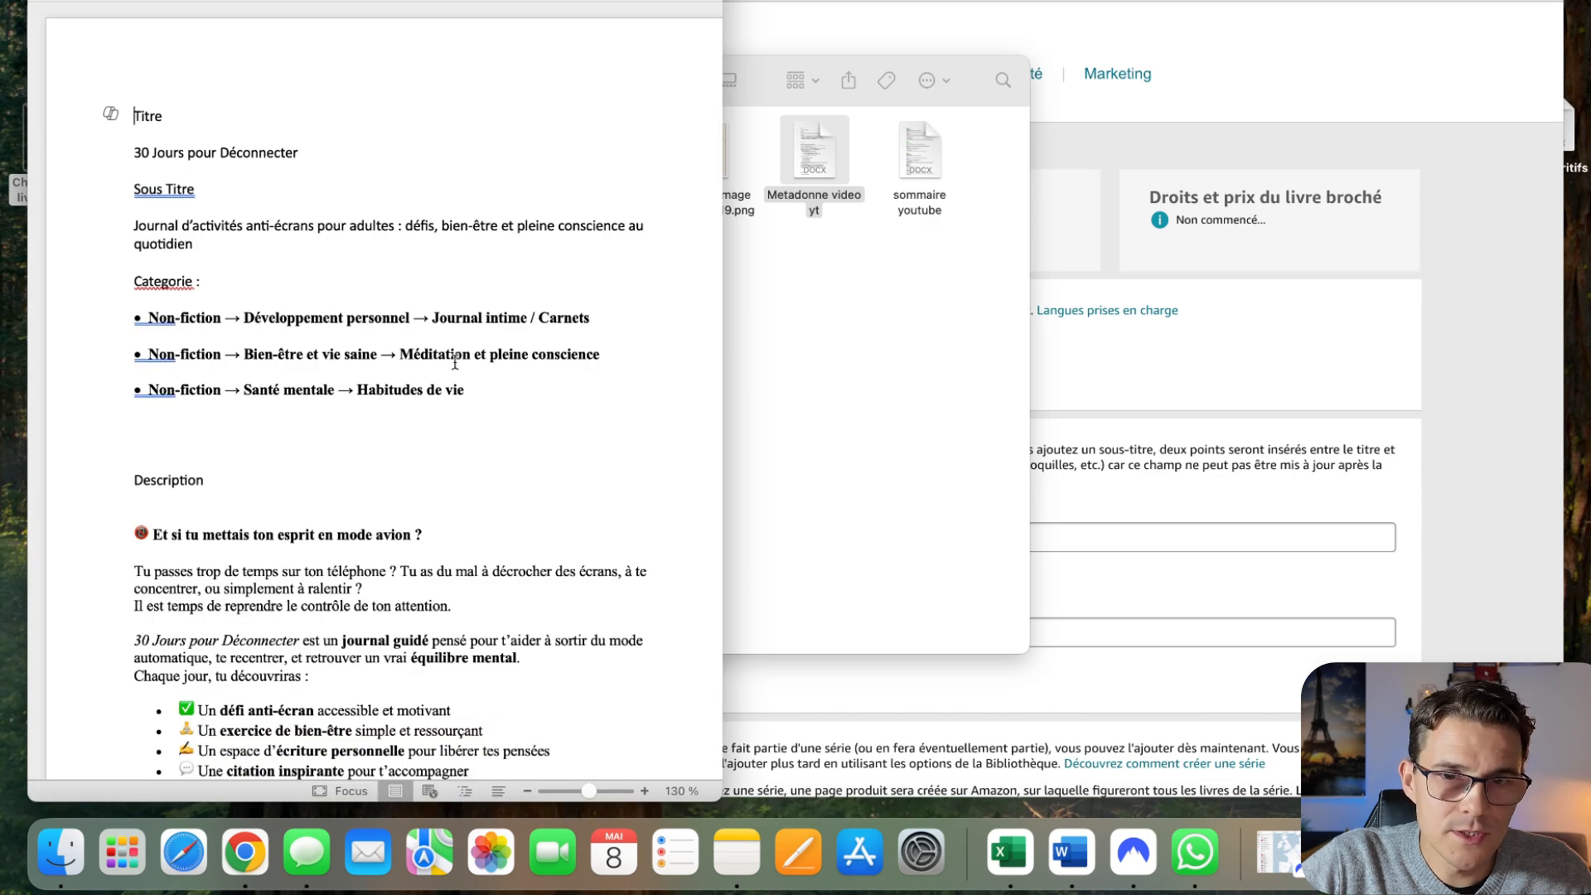
pyautogui.click(955, 264)
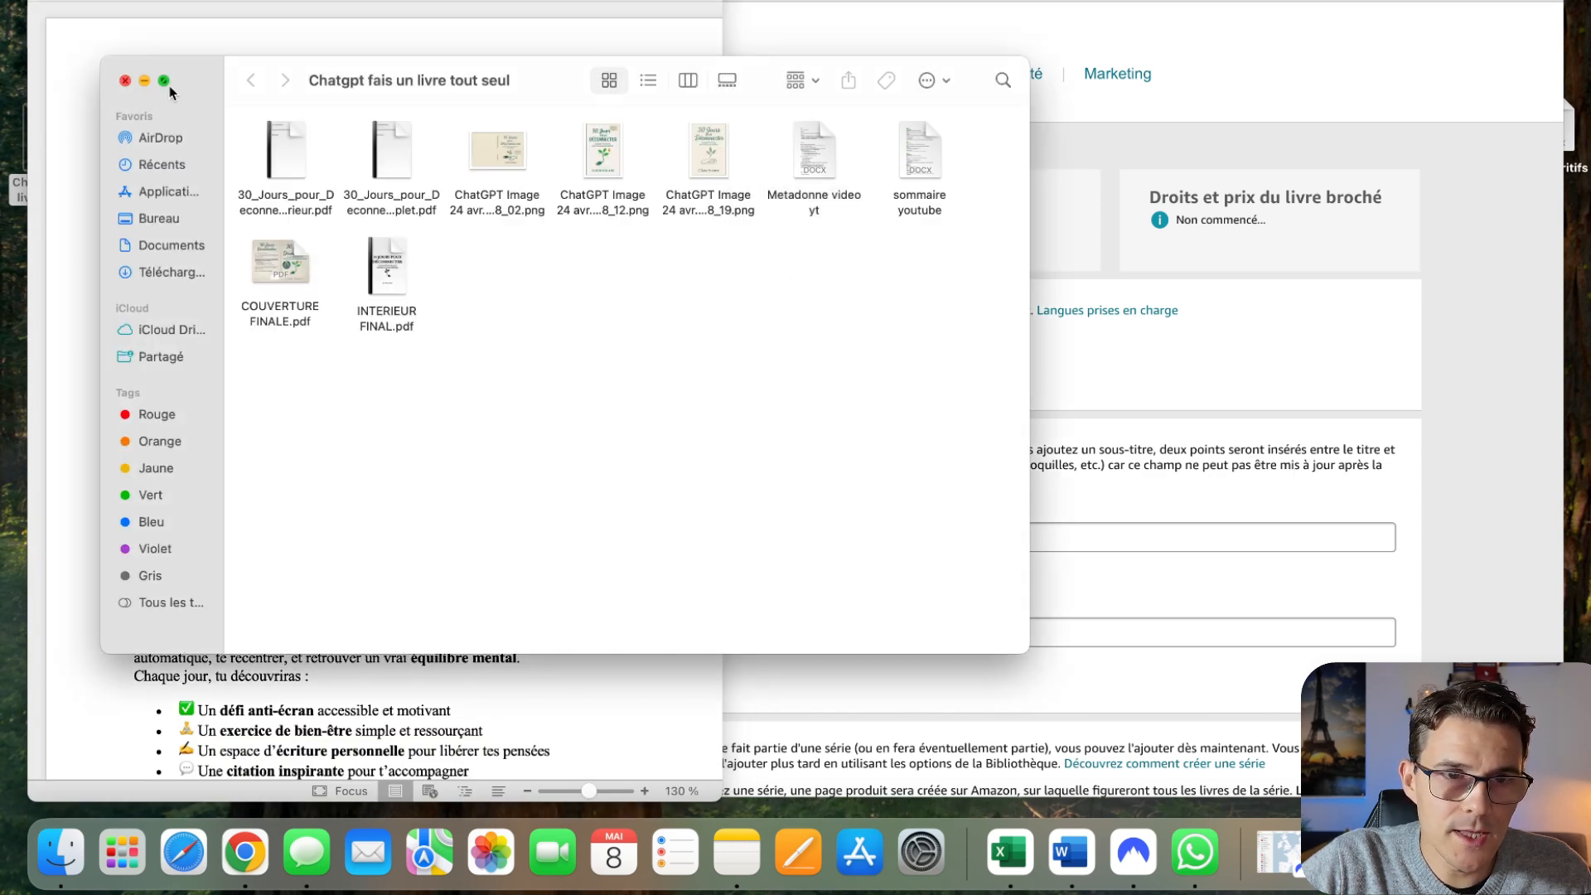
pyautogui.click(129, 81)
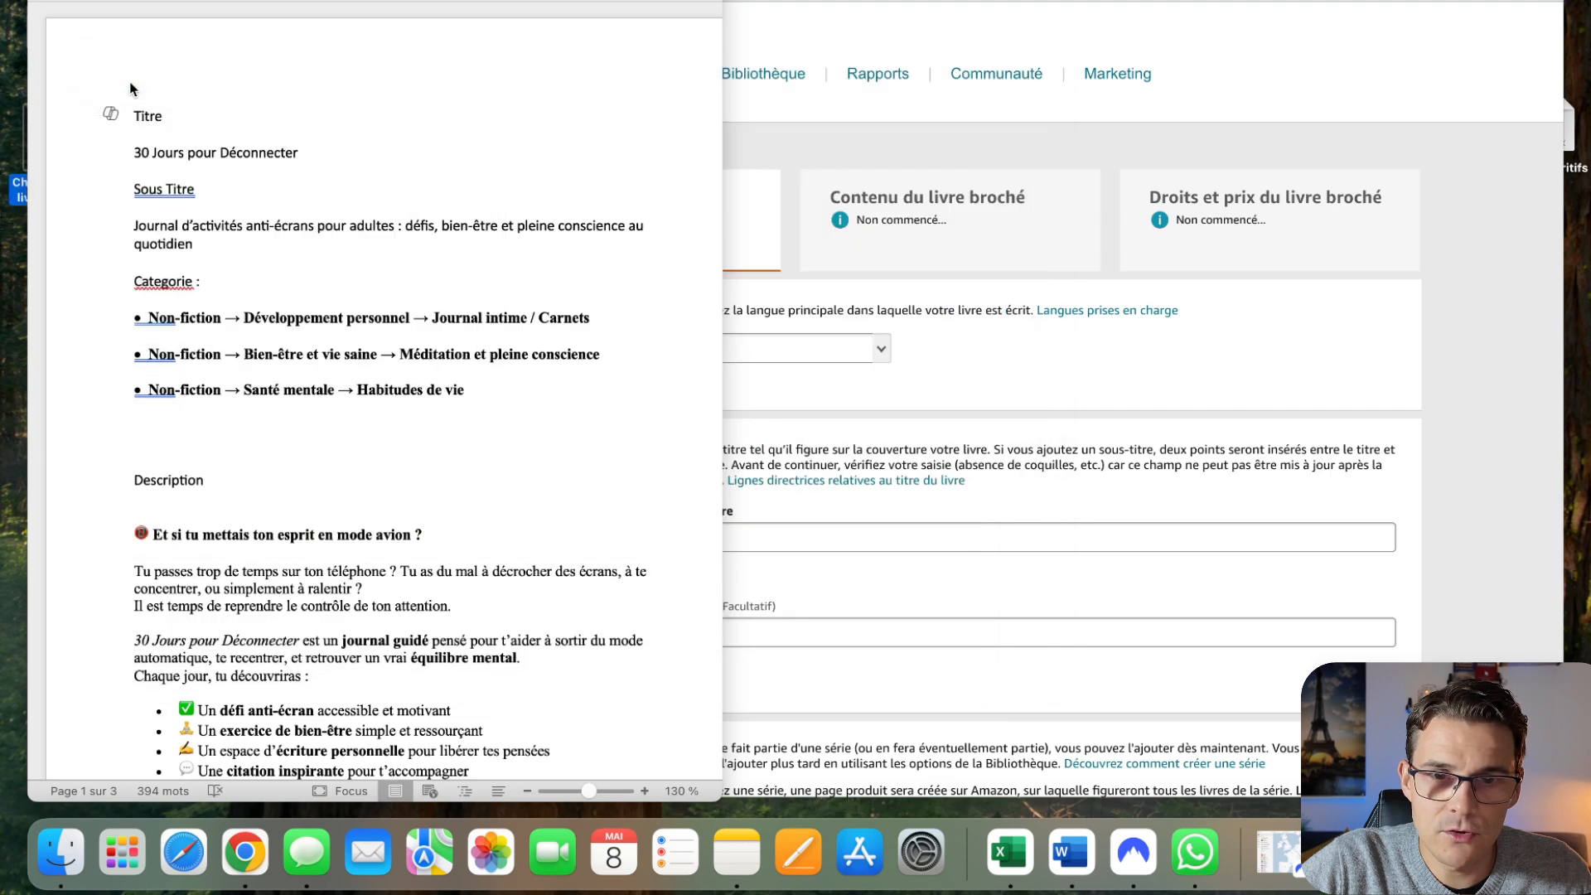
pyautogui.moveTo(373, 2); pyautogui.dragTo(287, 1)
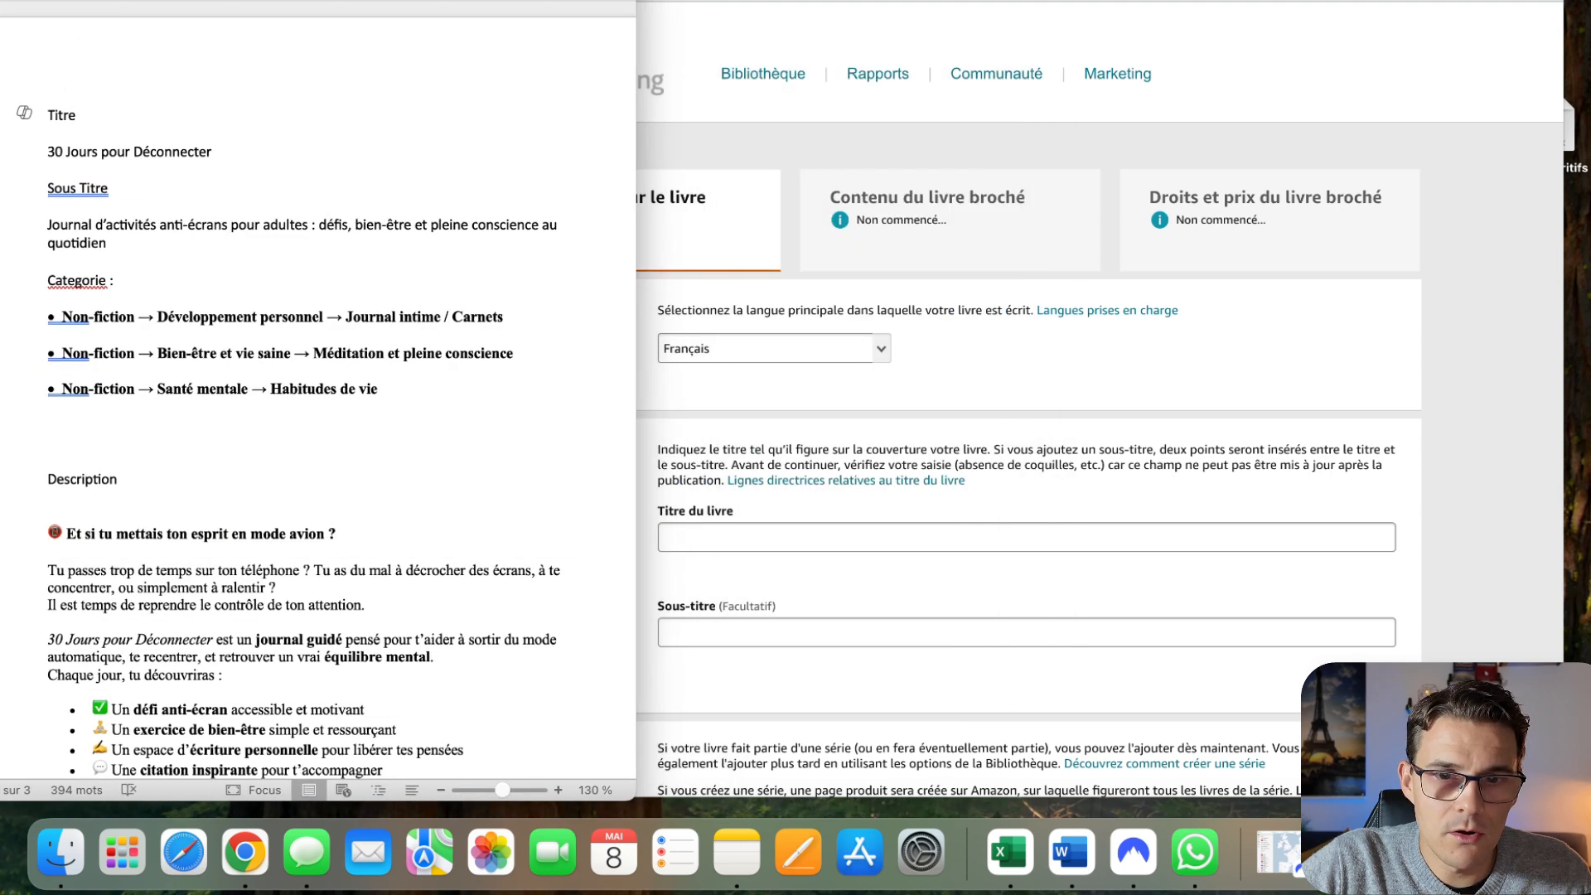
# - Copy the title "30 Jours pour Déconnecter" from the metadata document into the KDP book title field
pyautogui.moveTo(221, 154); pyautogui.dragTo(28, 155)
pyautogui.press('super+c')
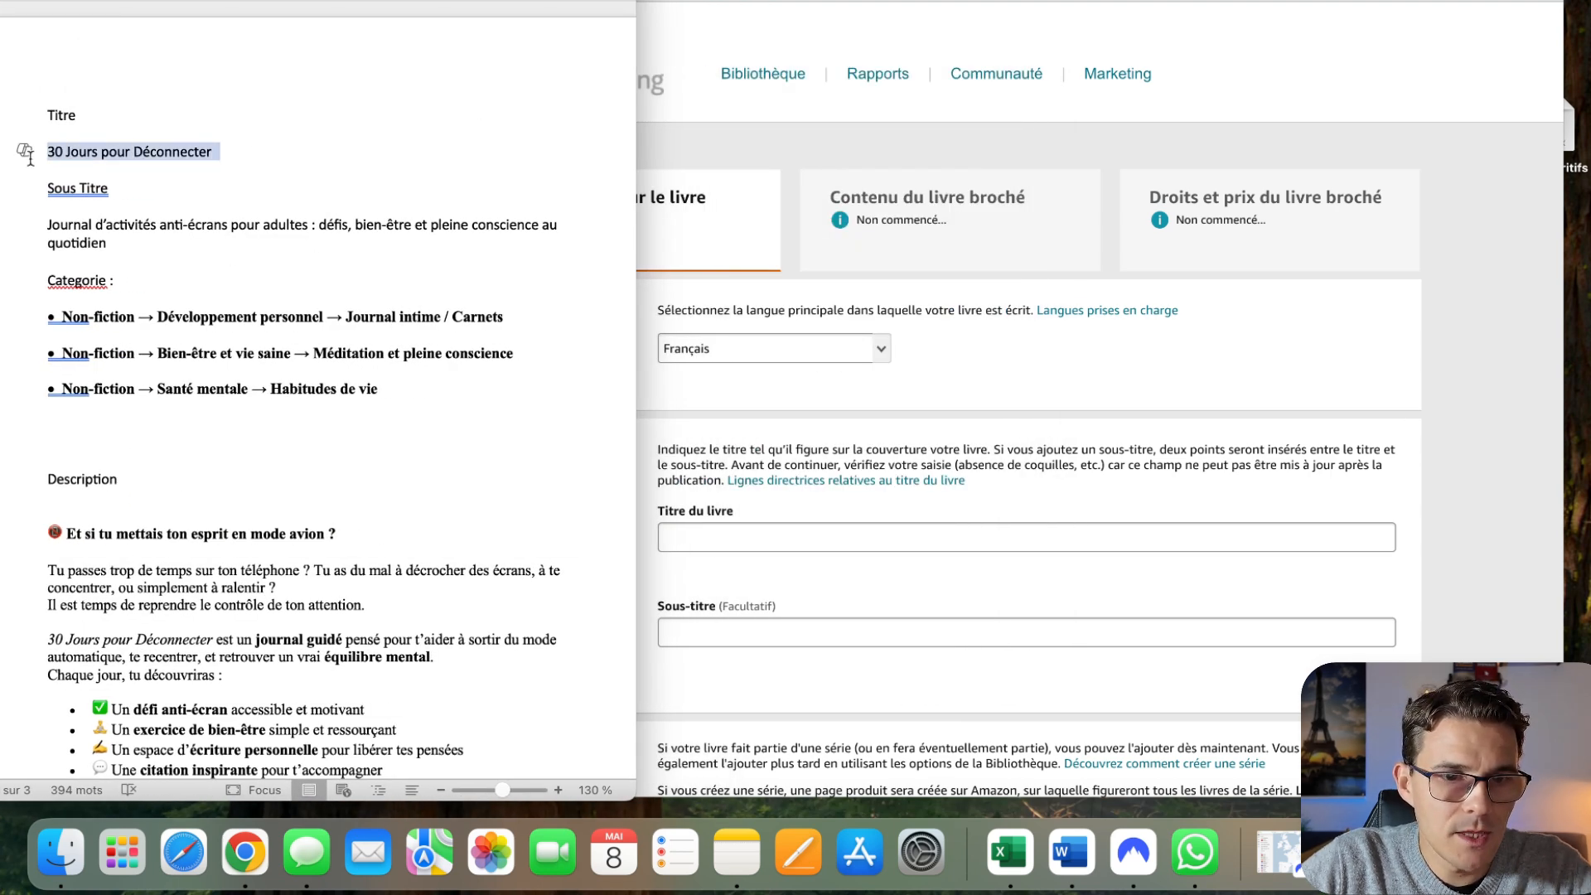
pyautogui.click(818, 558)
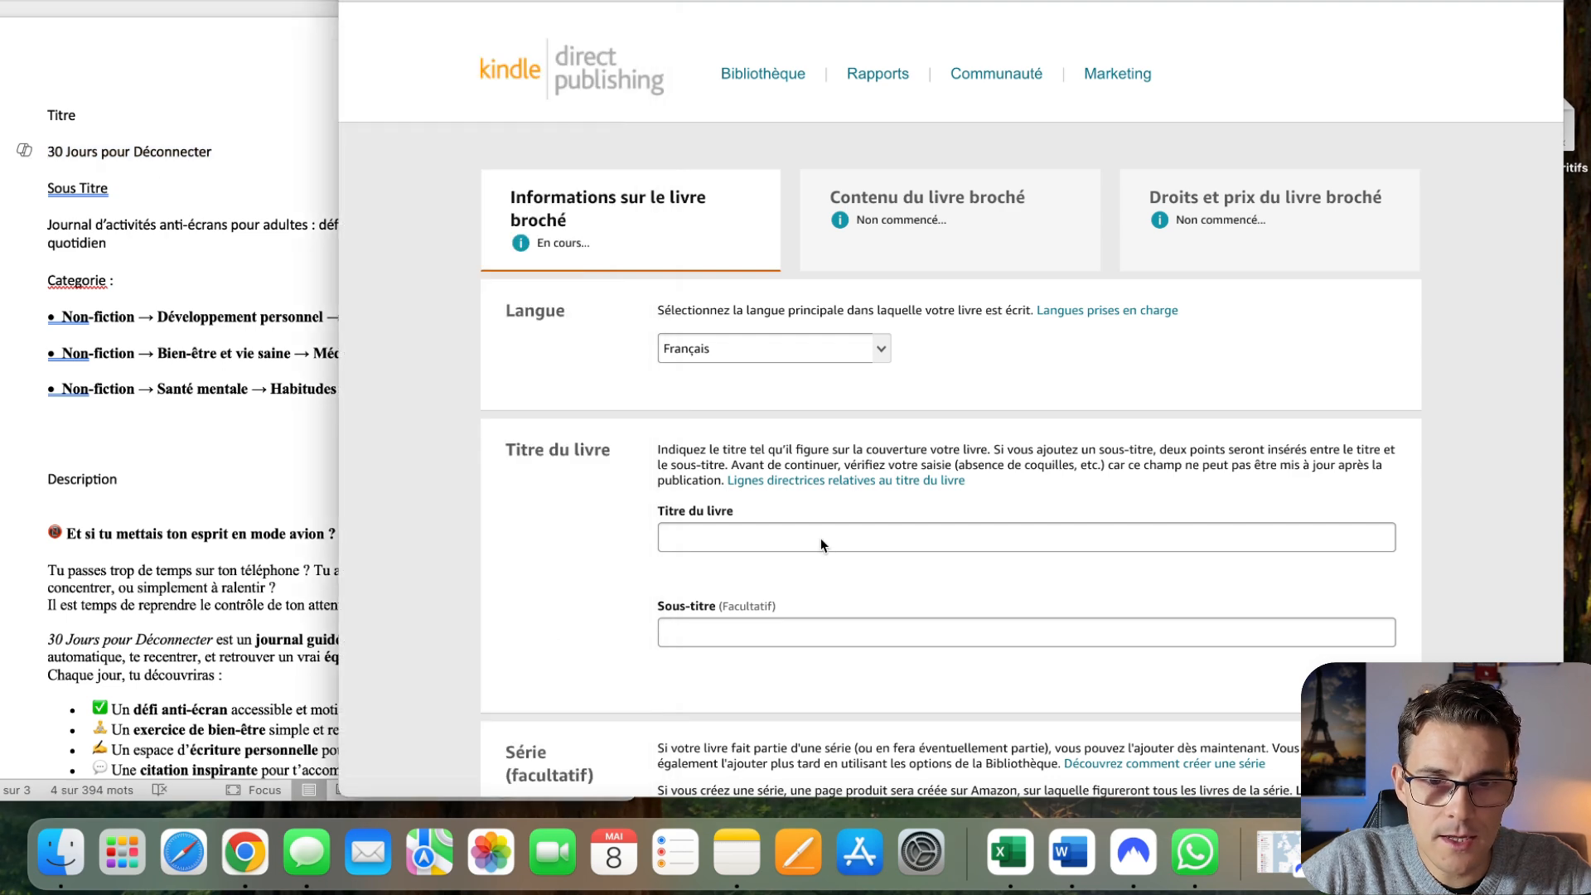
pyautogui.click(820, 538)
pyautogui.press('super+v')
# - Copy the subtitle "Journal d'activités anti-écrans pour adultes : défis, bien-être et pleine conscience au quotidien" from the metadata document into the KDP subtitle field
pyautogui.click(274, 456)
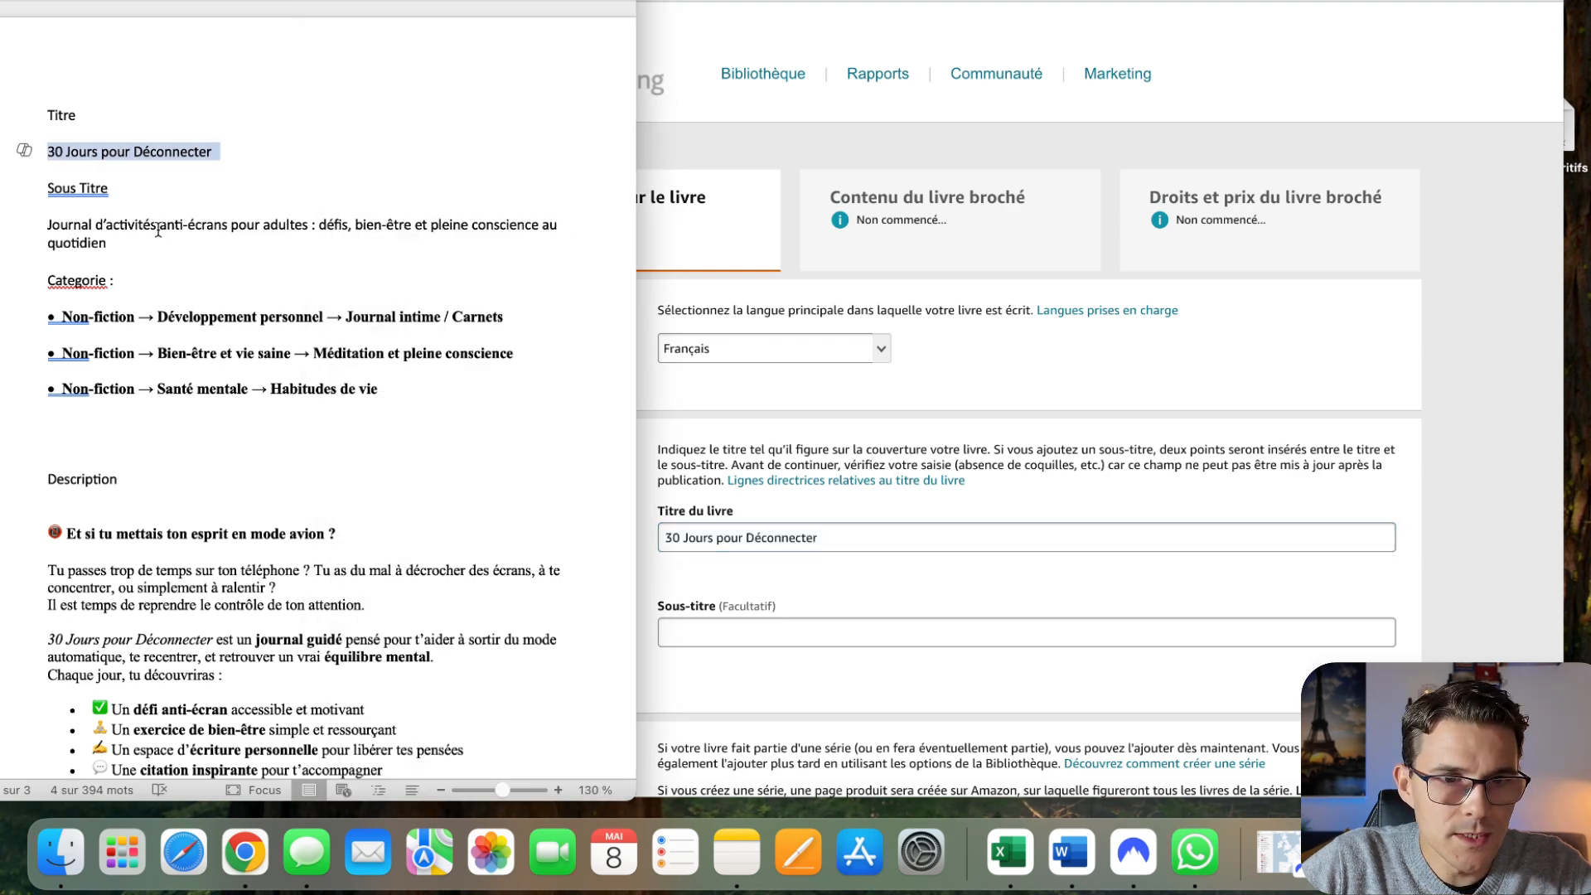
pyautogui.moveTo(120, 241); pyautogui.dragTo(33, 229)
pyautogui.press('super+c')
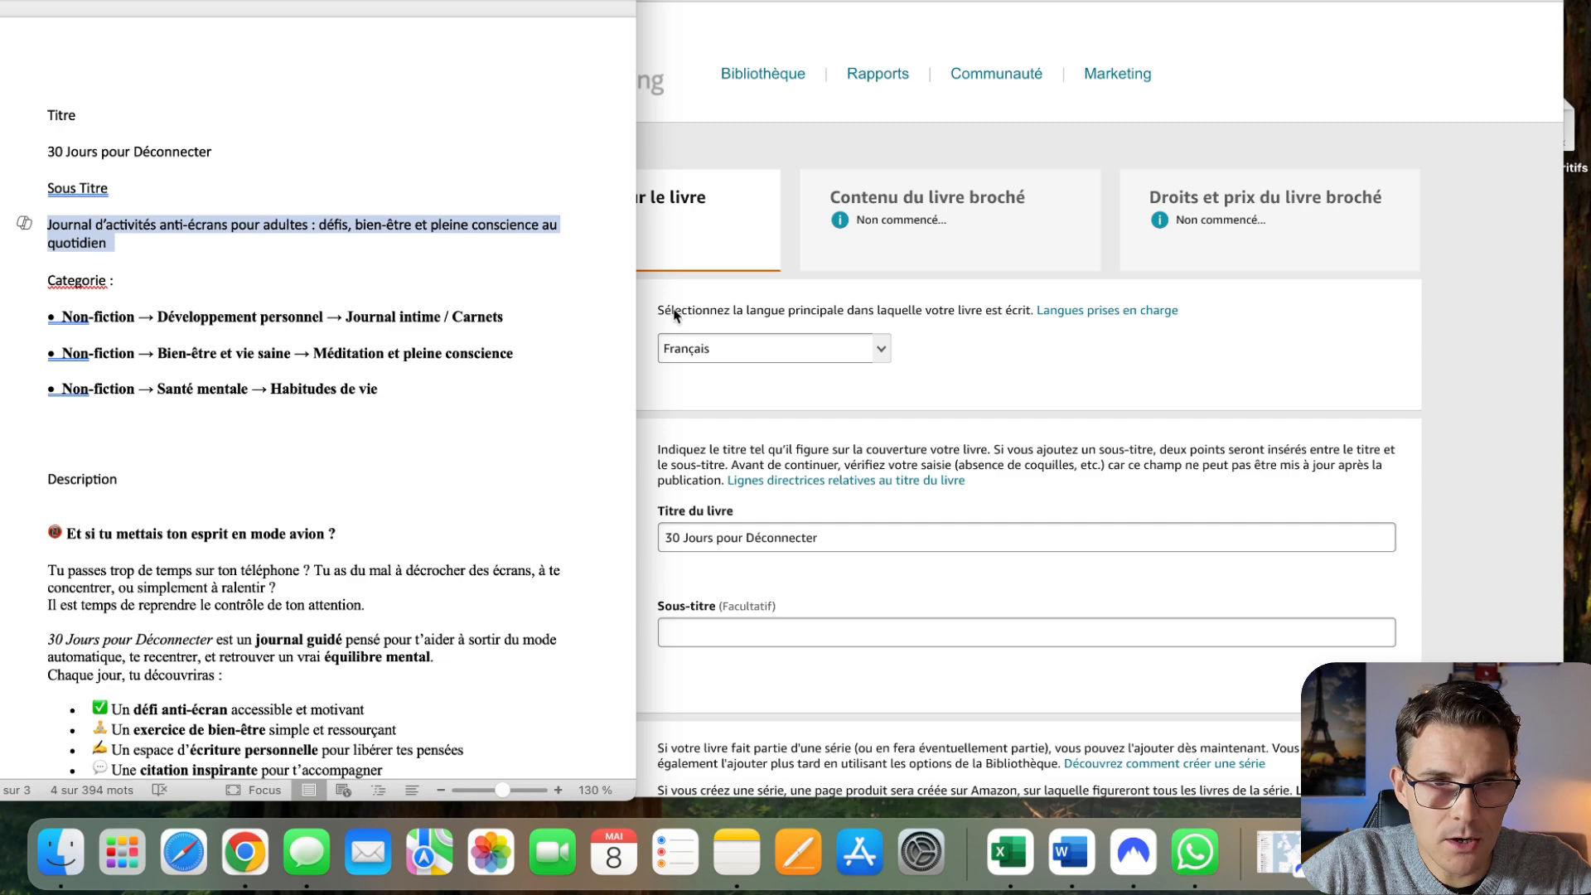
pyautogui.scroll(-4, 913, 383)
pyautogui.click(893, 466)
pyautogui.click(894, 467)
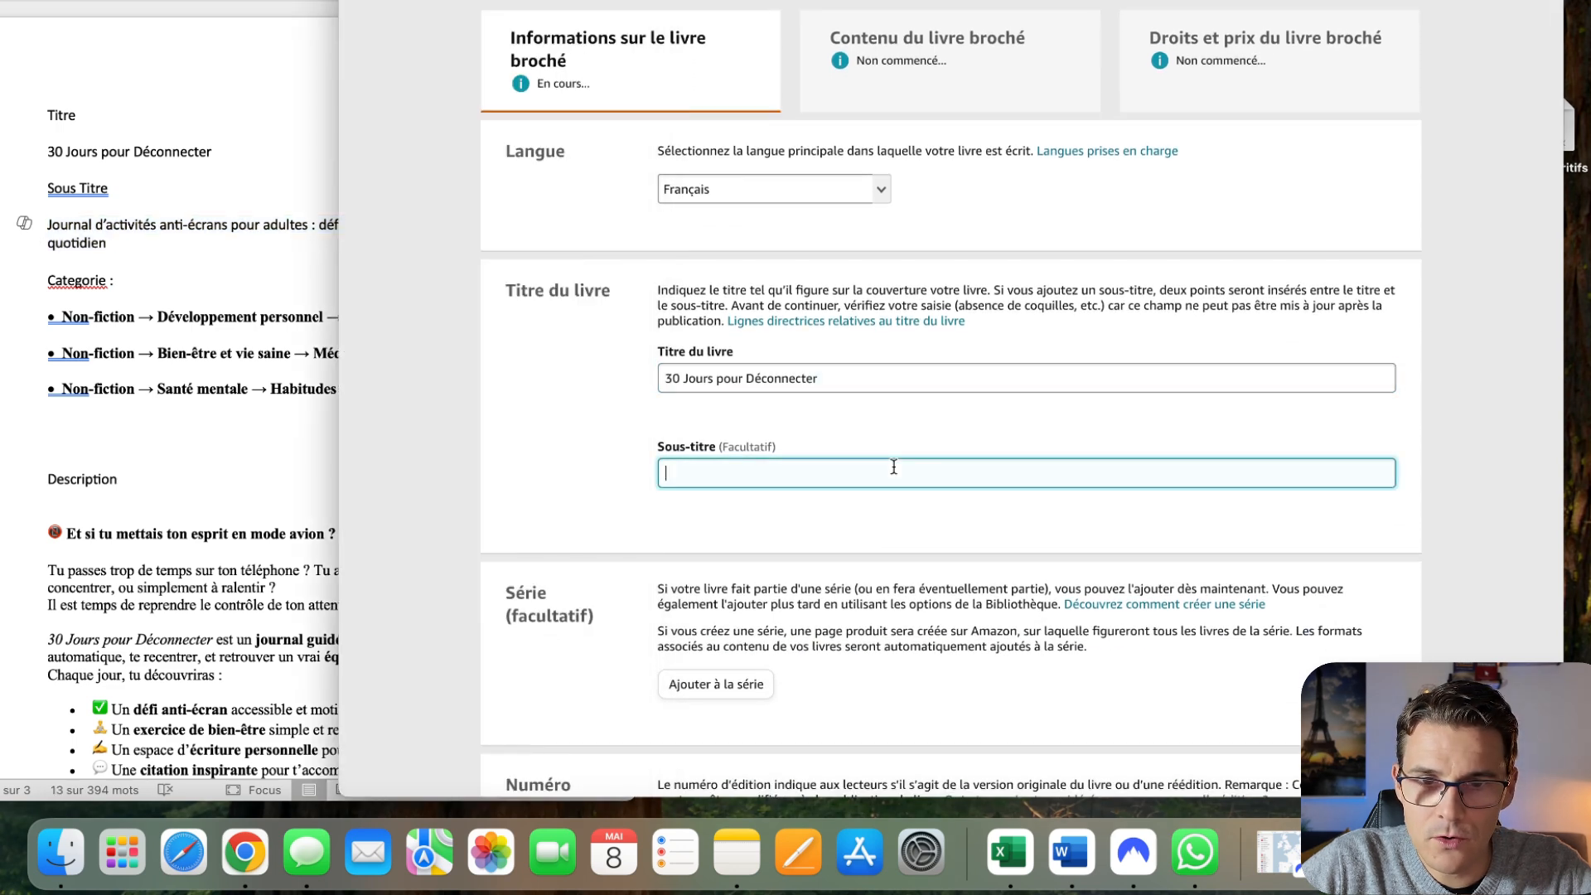
pyautogui.press('super+v')
pyautogui.scroll(-5, 894, 467)
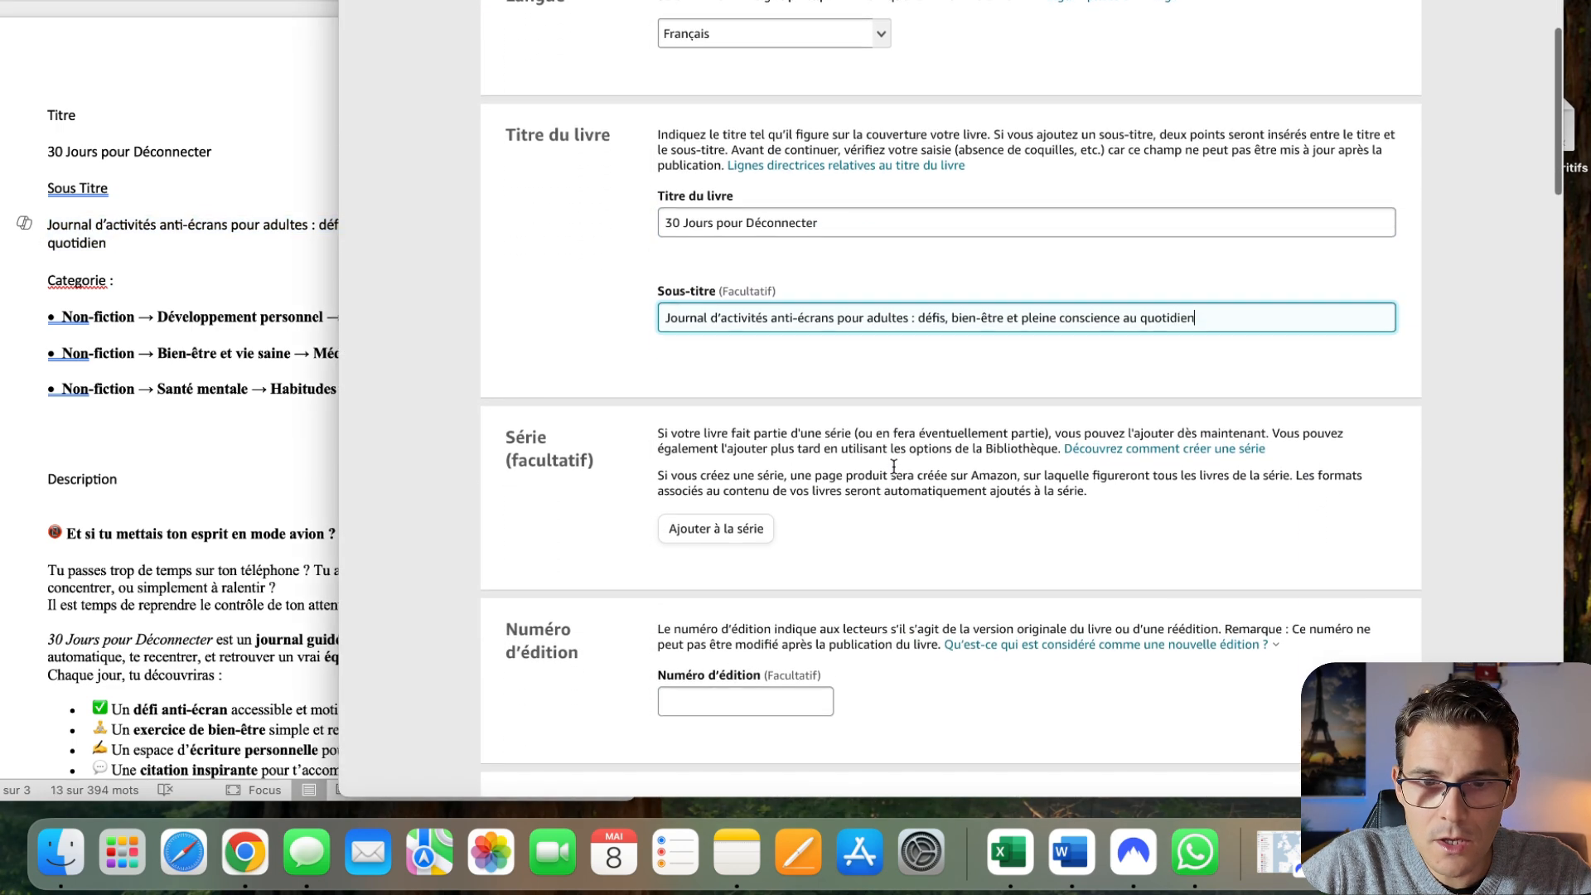
pyautogui.scroll(3, 786, 233)
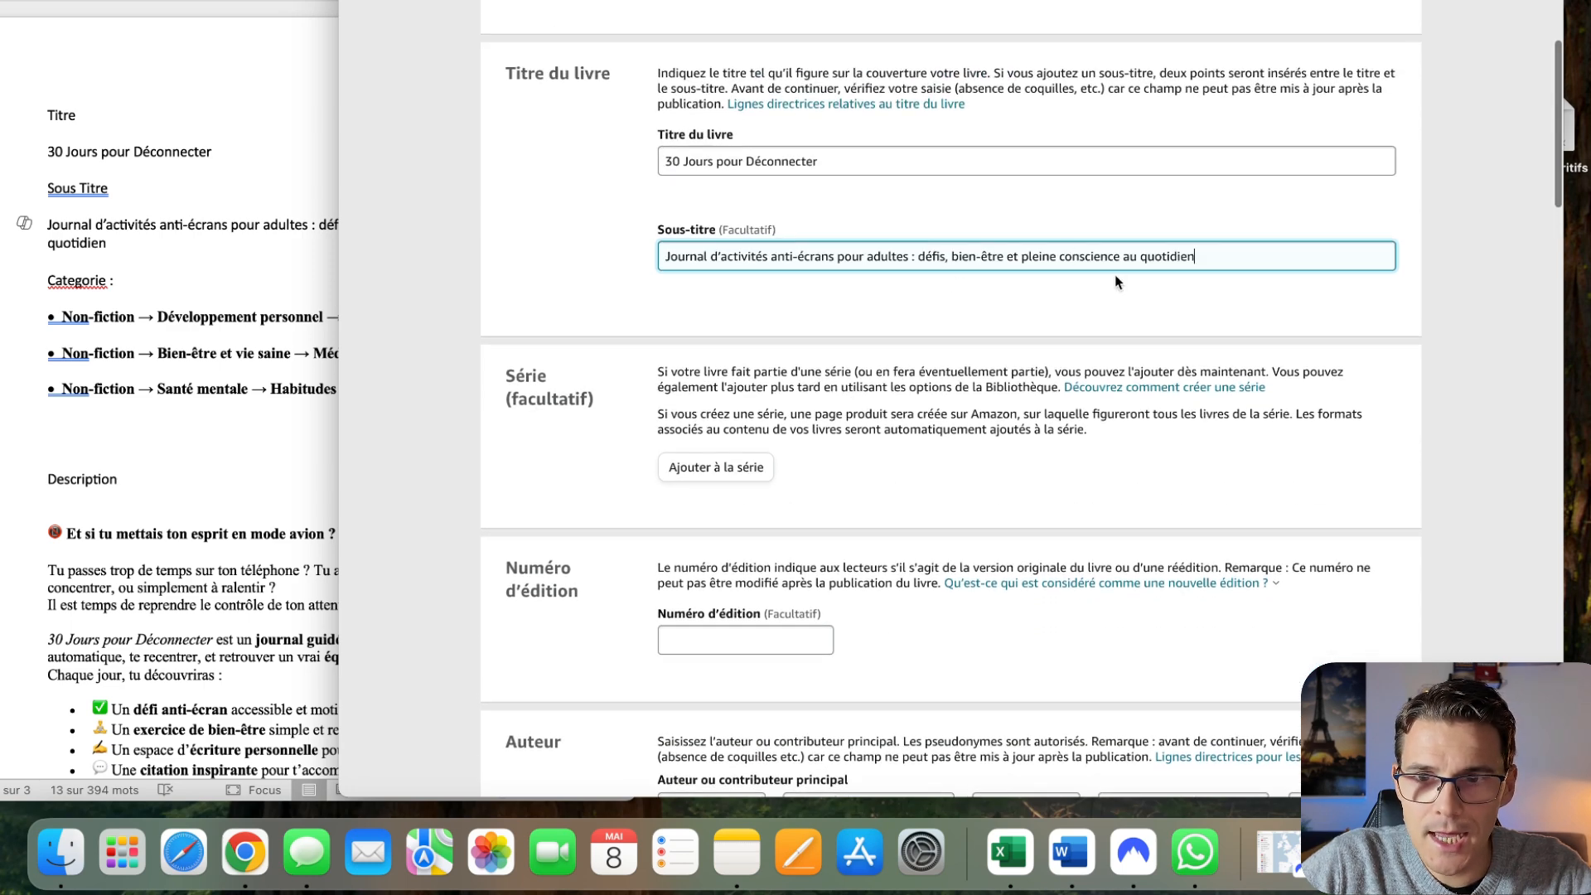
# - Look through the metadata document and the ChatGPT conversation for the author's pen name shown on the generated cover
pyautogui.scroll(-7, 1197, 406)
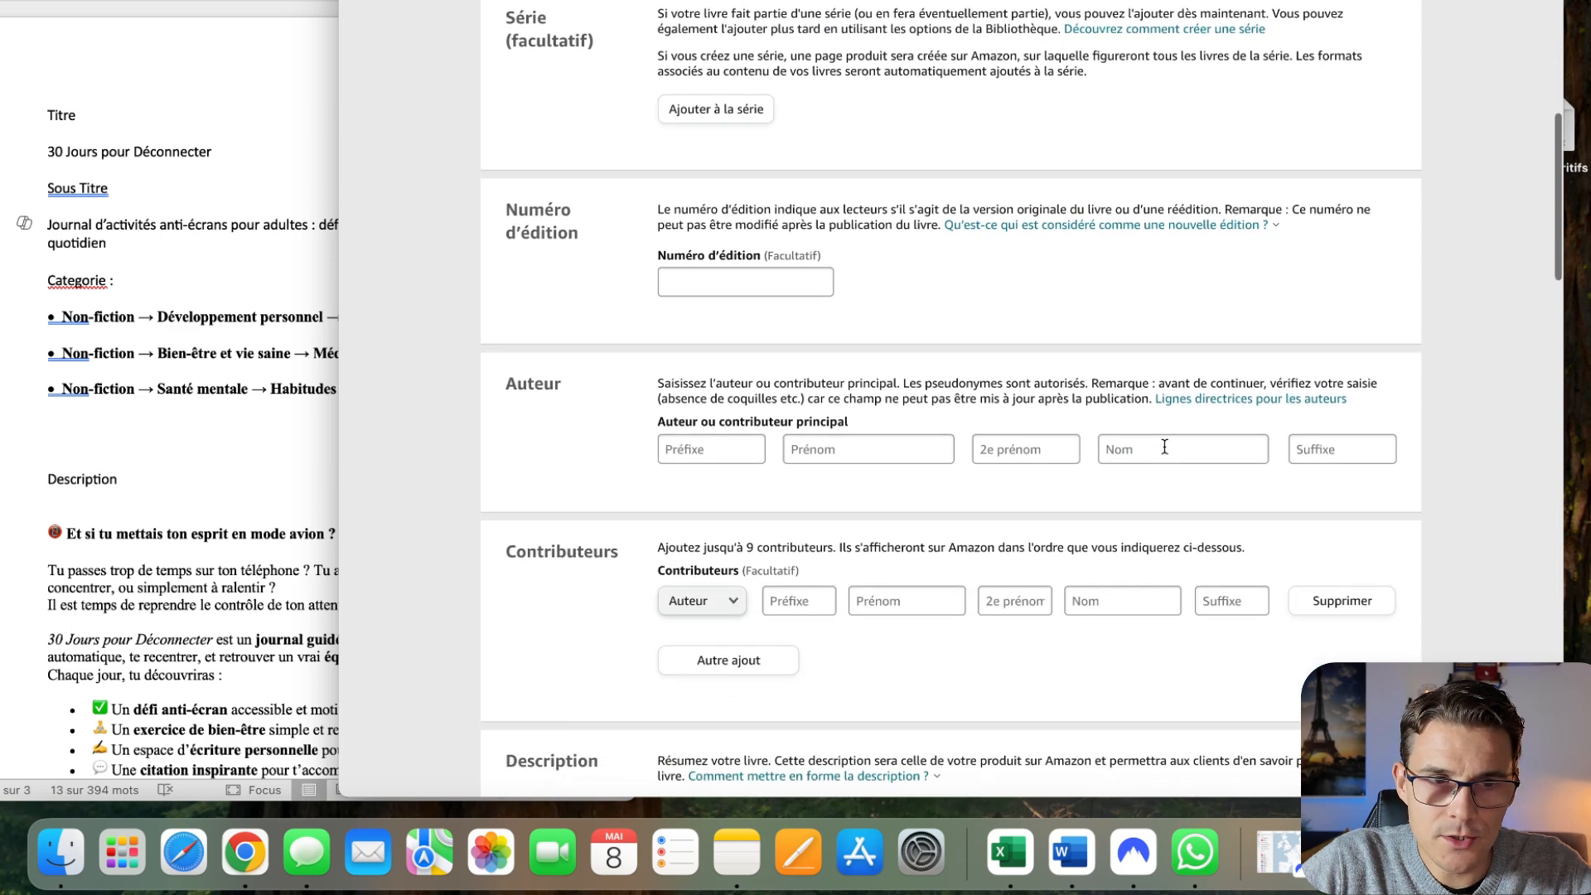
pyautogui.click(232, 441)
pyautogui.scroll(-15, 248, 439)
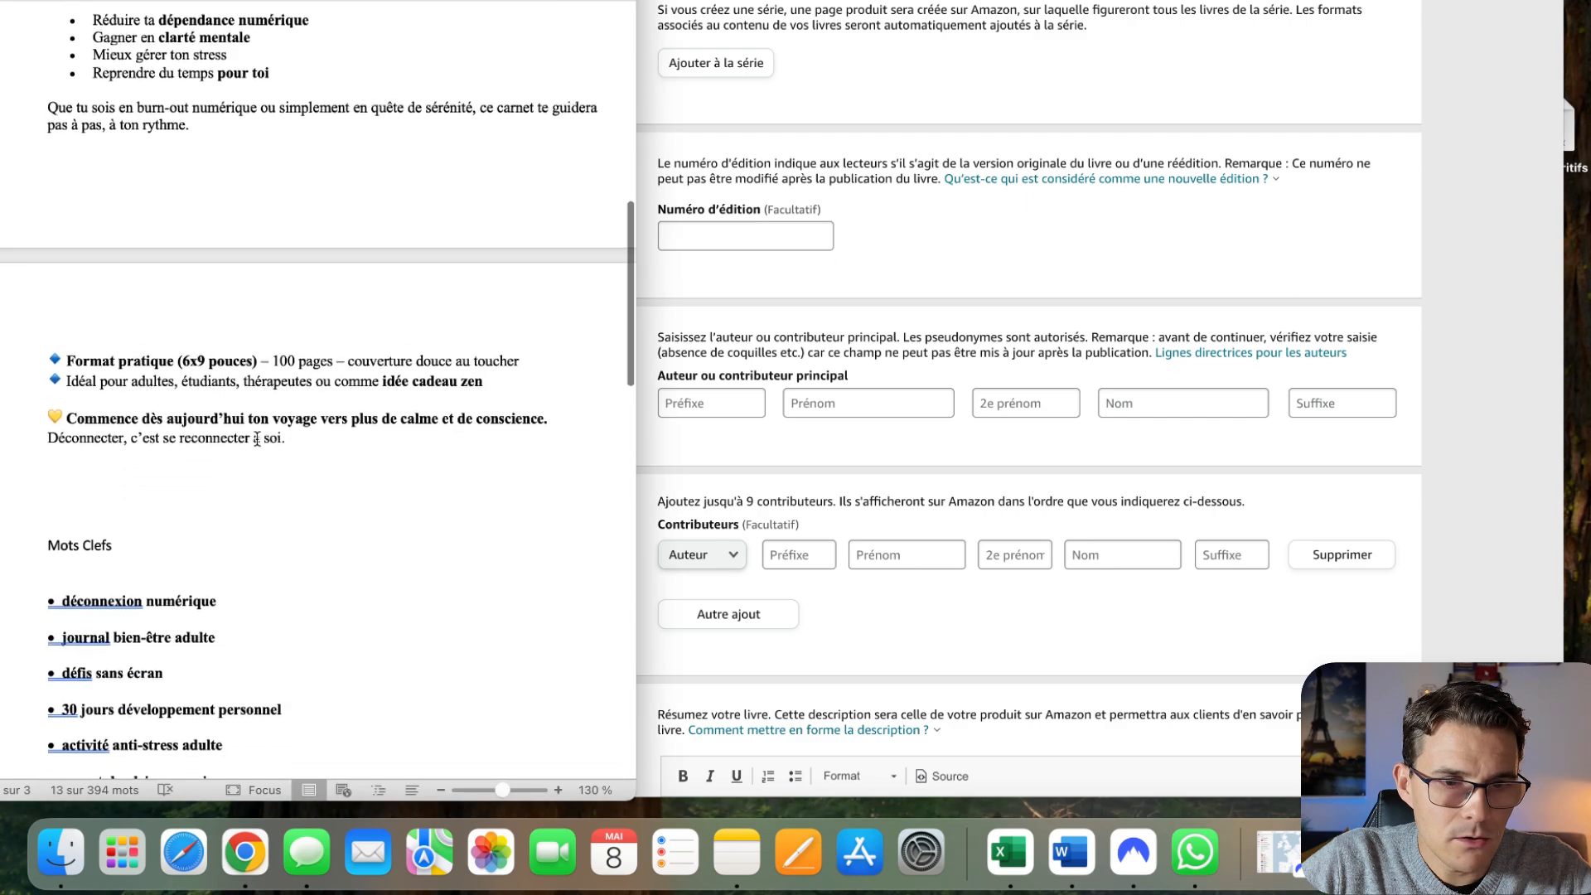
pyautogui.scroll(-10, 257, 439)
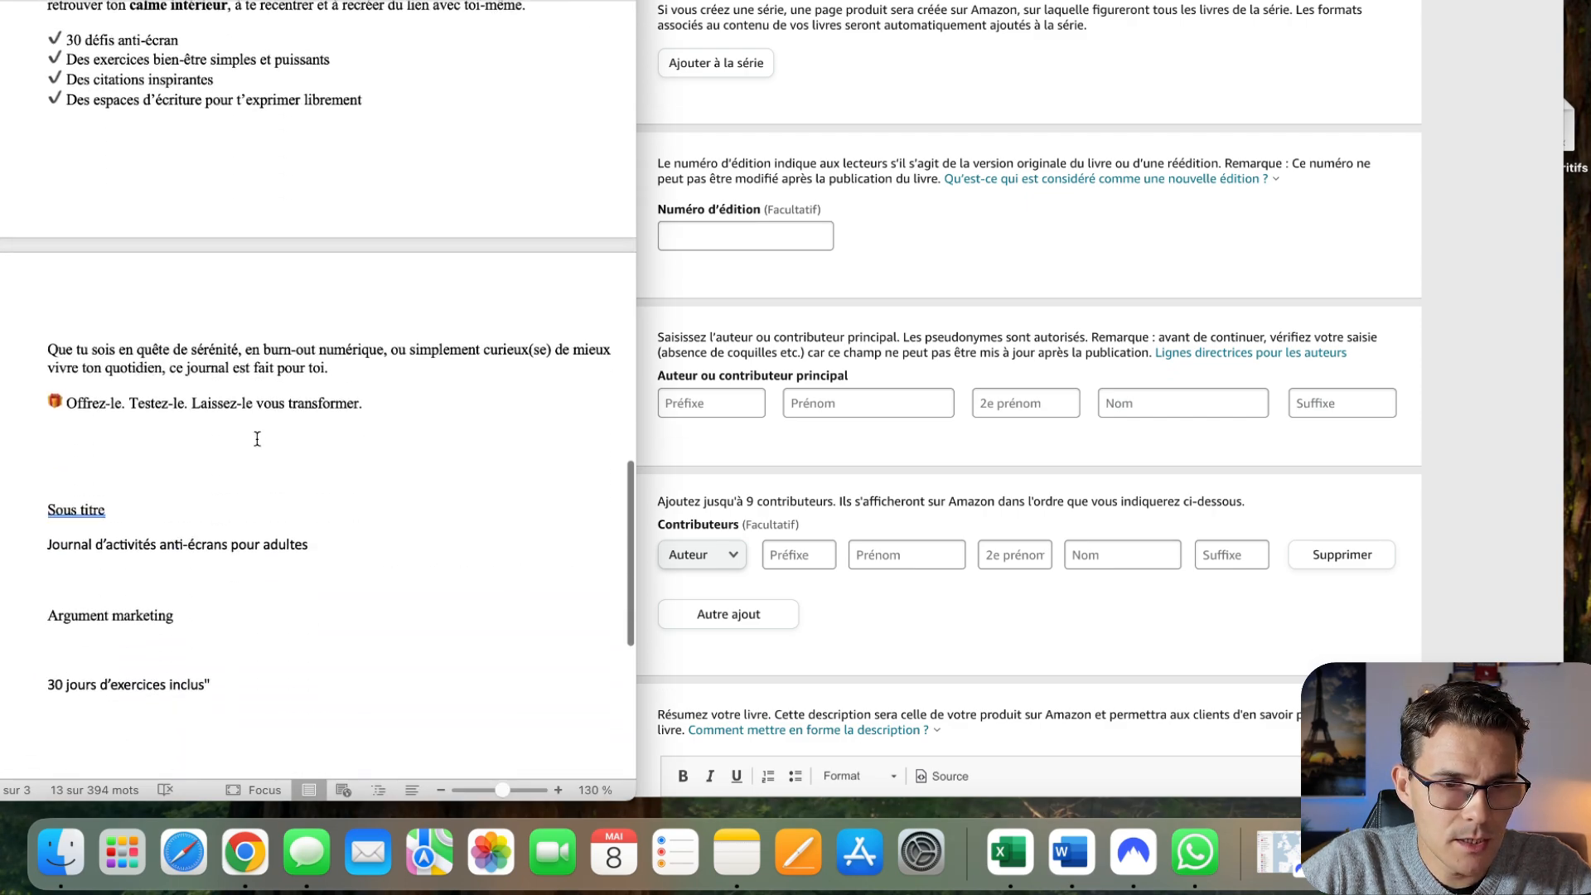
pyautogui.scroll(10, 257, 439)
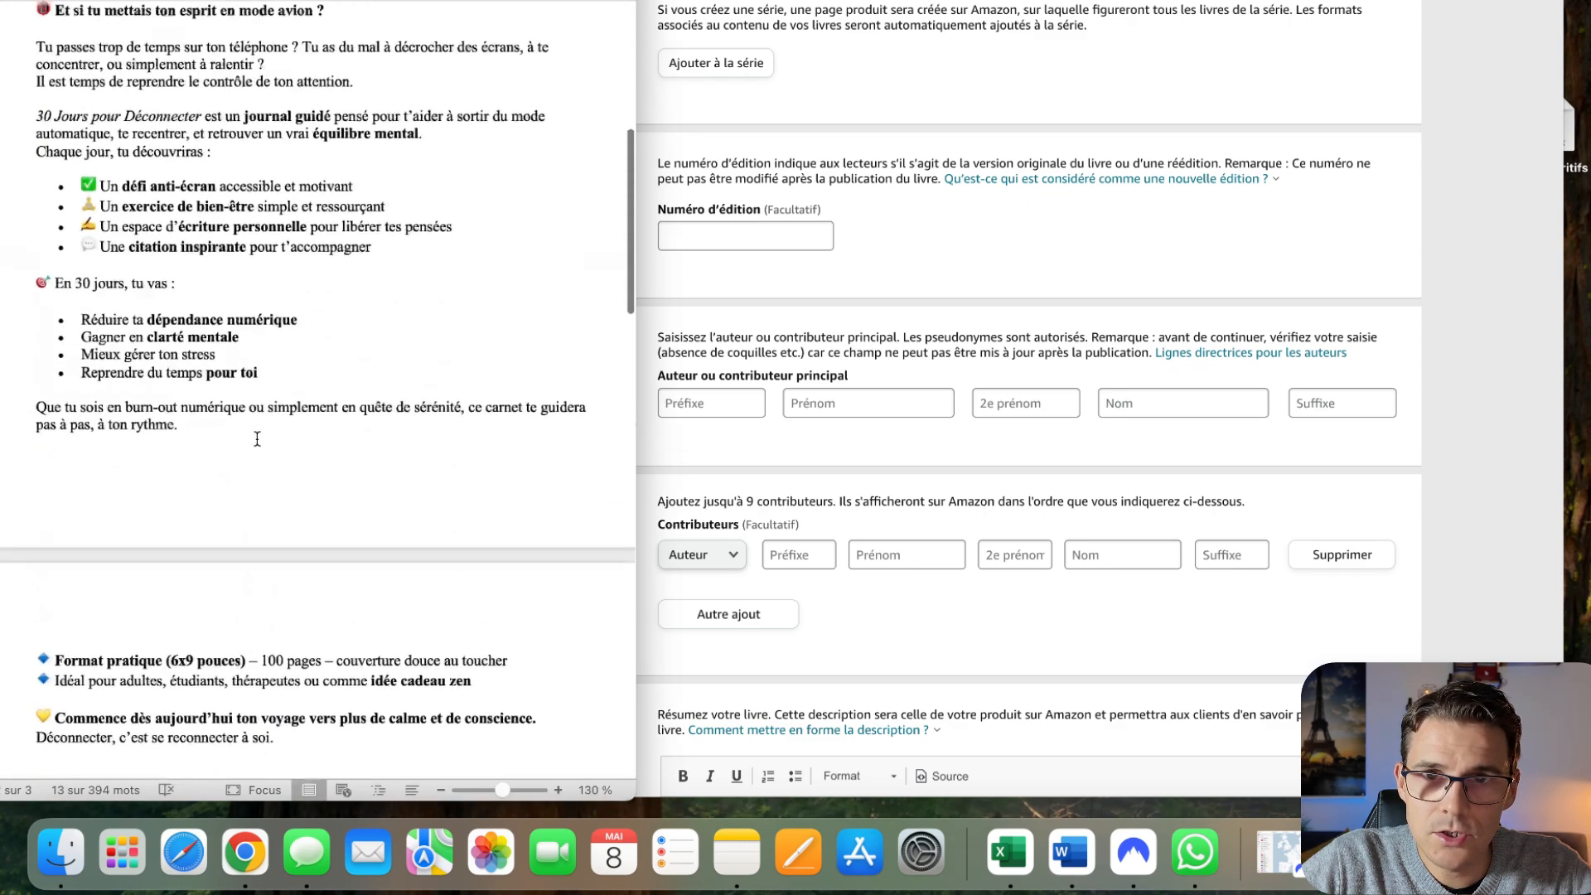
pyautogui.press('super+Tab')
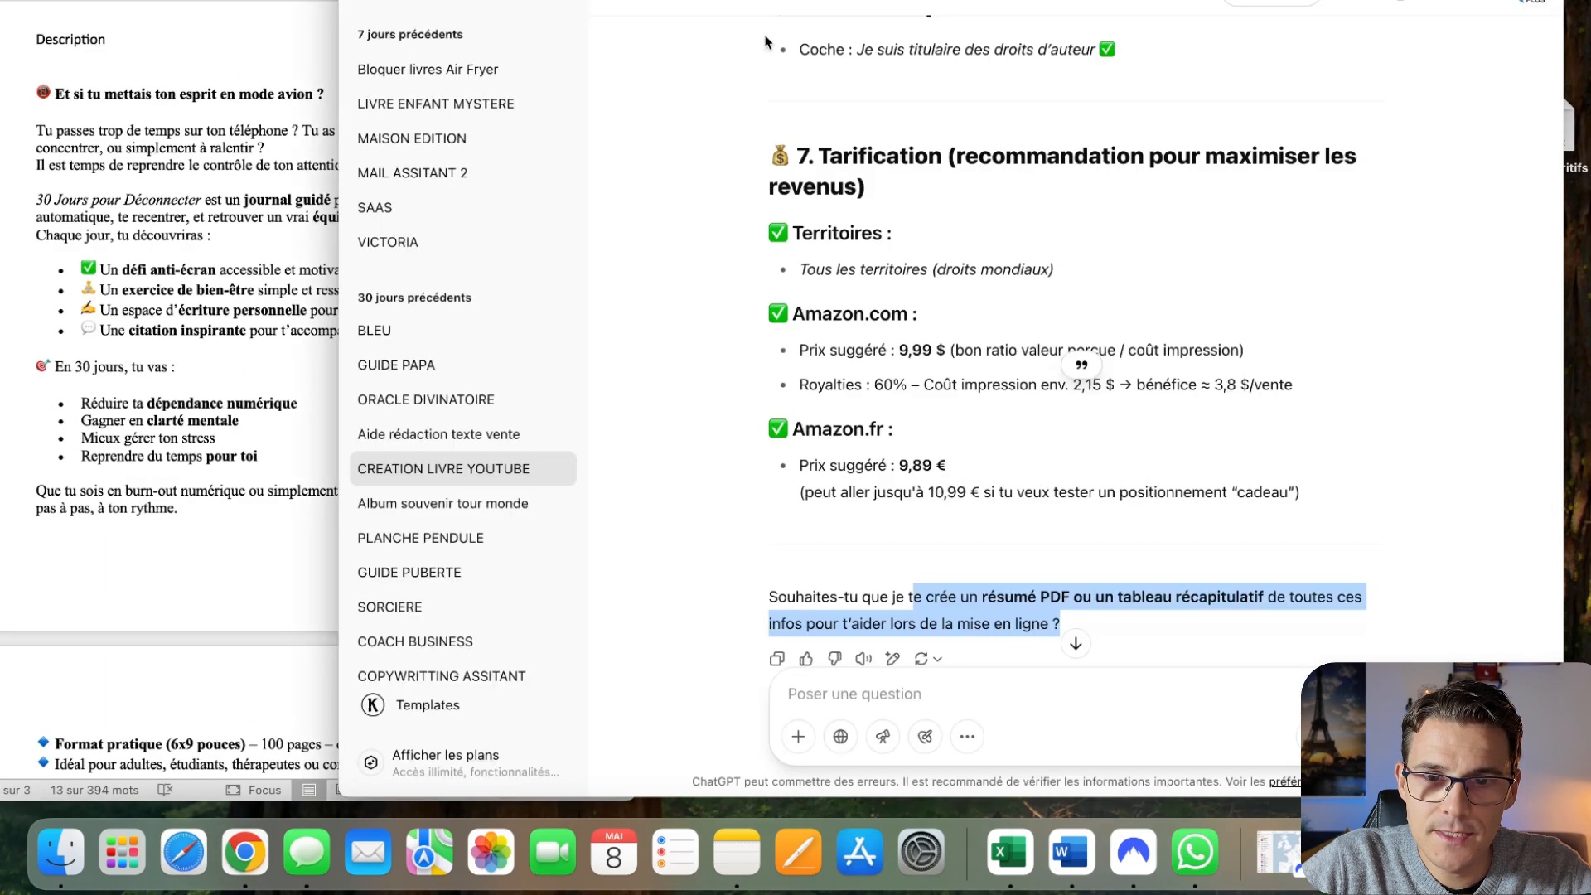
pyautogui.scroll(15, 1082, 406)
pyautogui.scroll(15, 1085, 404)
pyautogui.scroll(-7, 1087, 364)
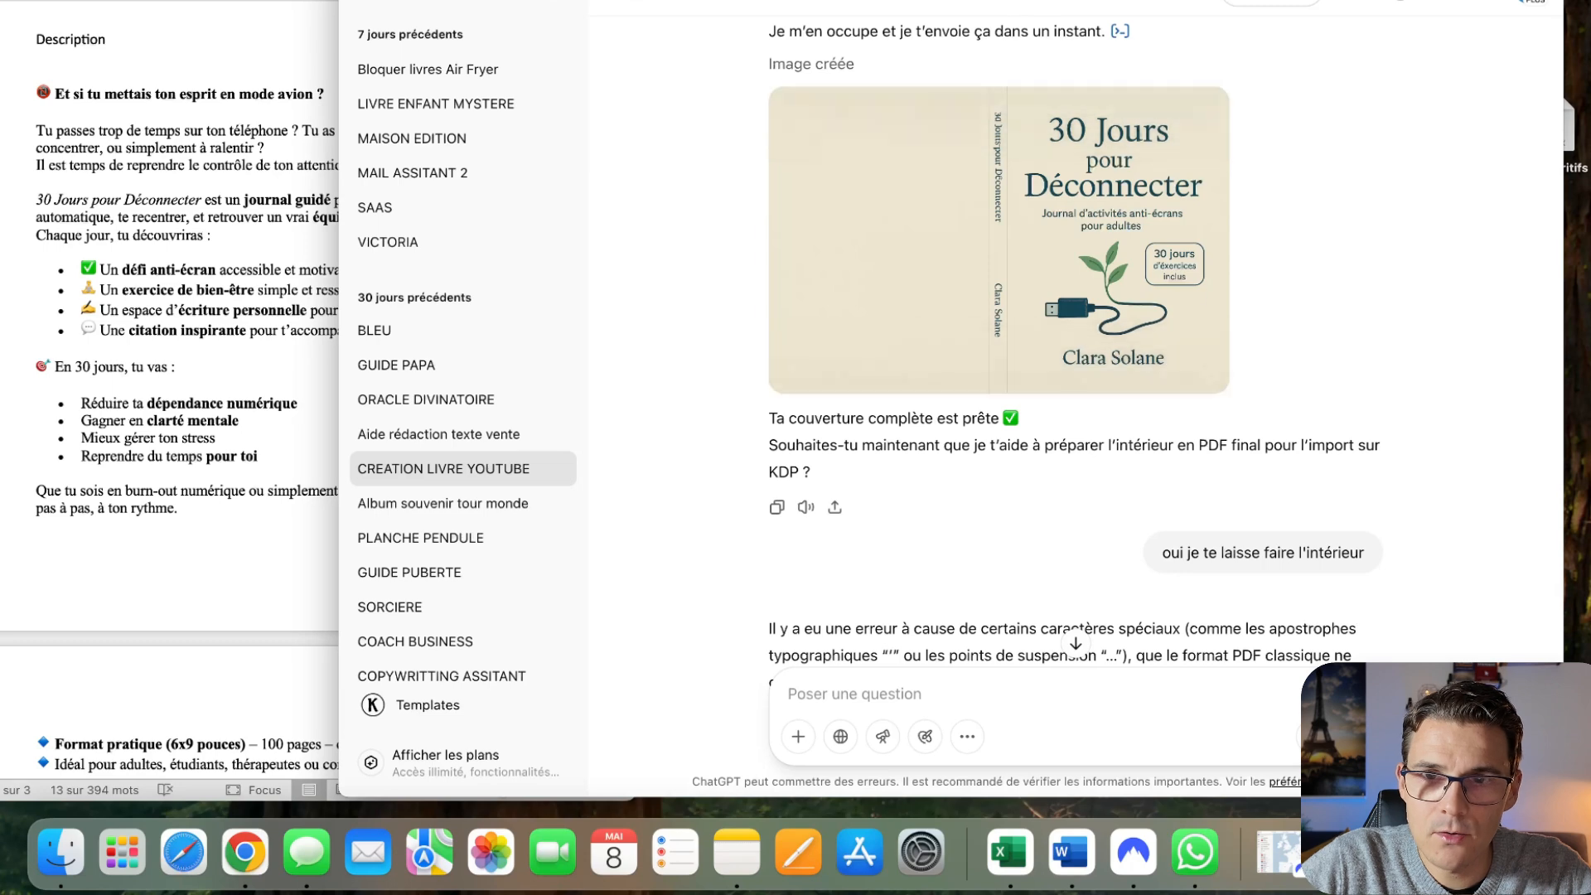
# - Return to the KDP form and enter the pen name from the cover as the main author's first and last name
pyautogui.press('super+Tab')
pyautogui.click(856, 397)
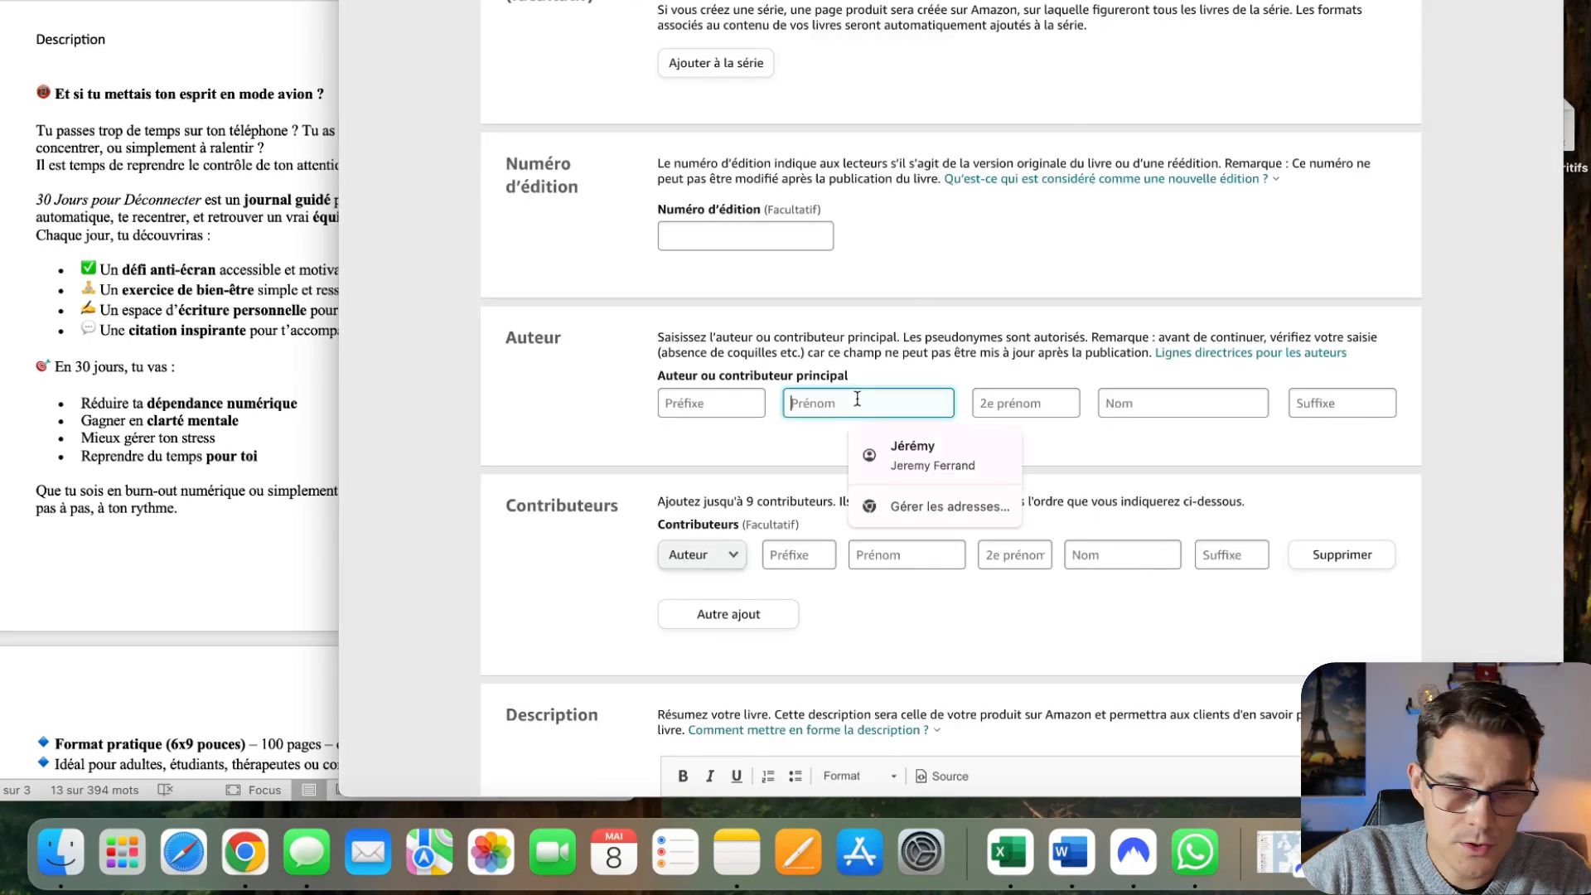
pyautogui.write('Clara')
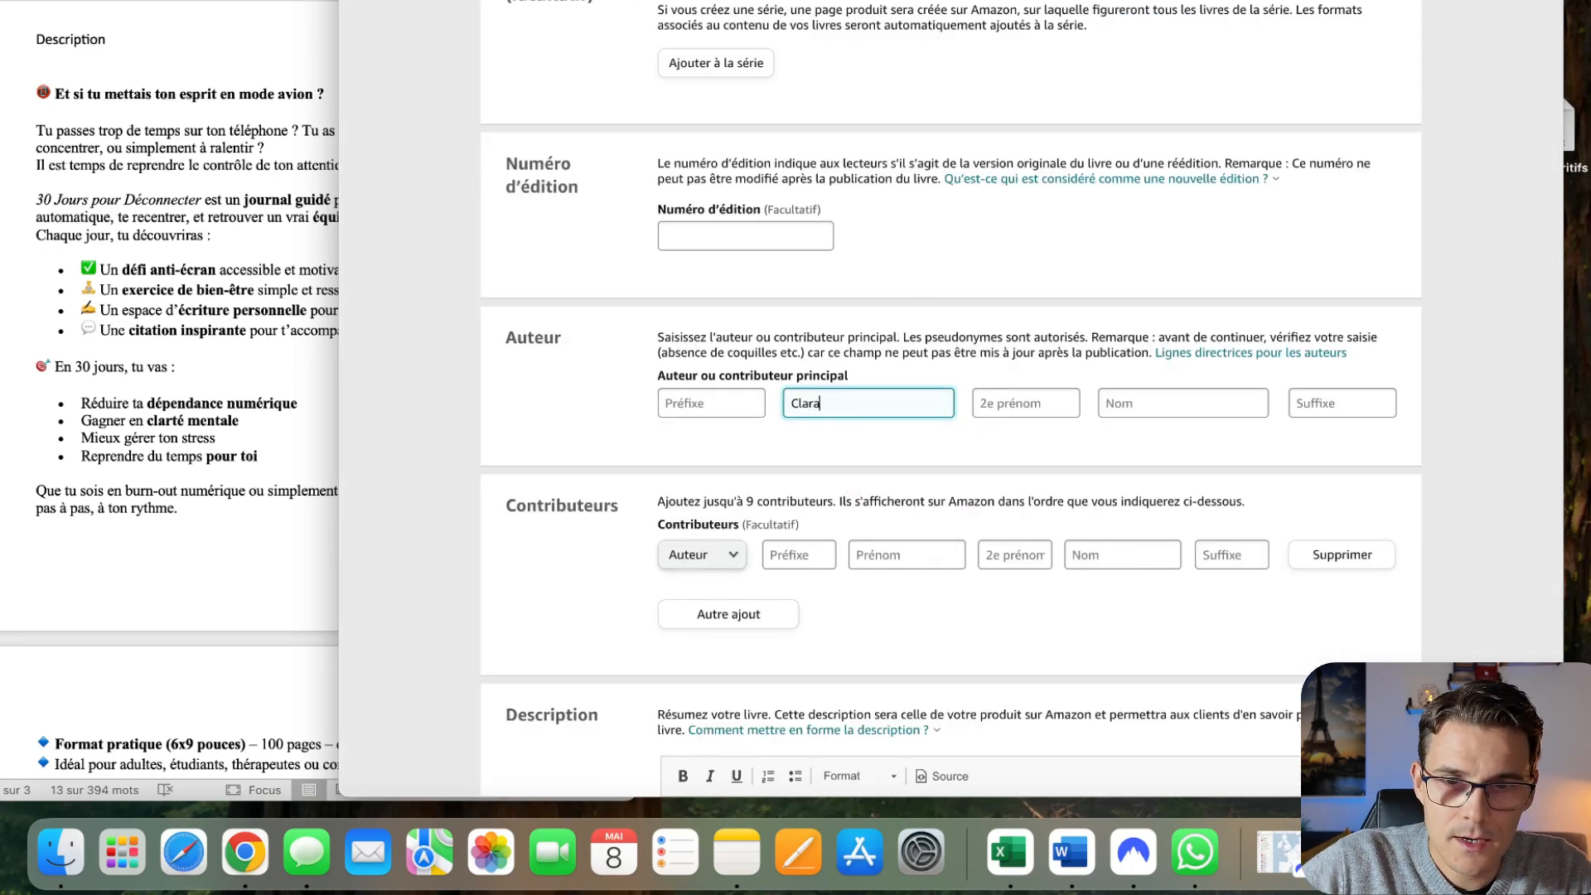
pyautogui.click(1160, 396)
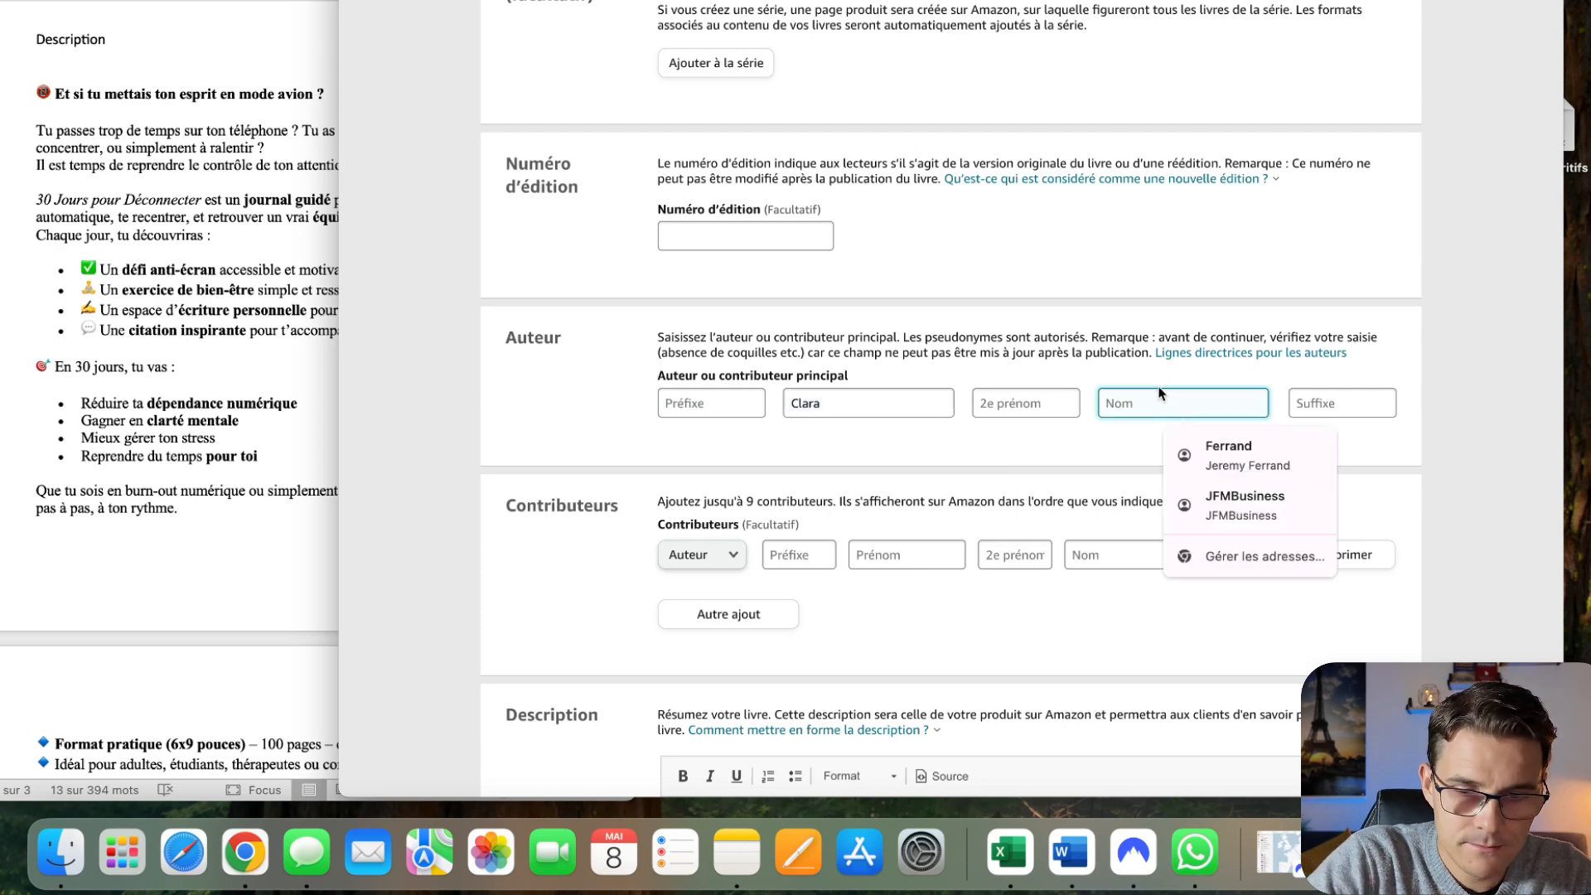
pyautogui.write('Solane')
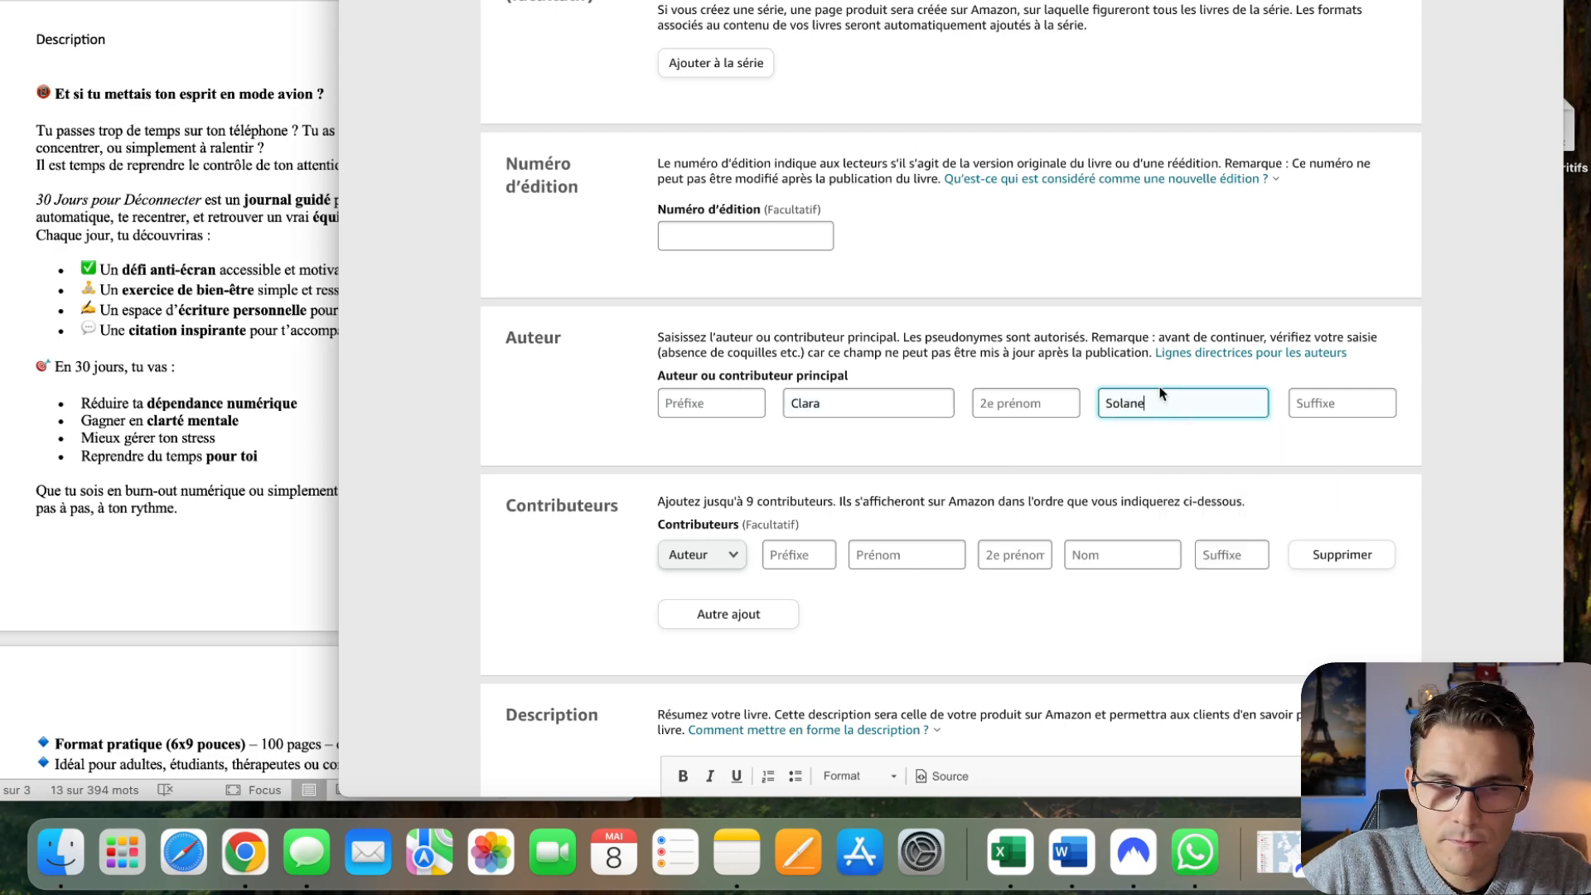
# - Copy the description from "Et si tu mettais ton esprit en mode avion ?" to "à ton rythme." into the KDP description field
pyautogui.click(203, 362)
pyautogui.scroll(5, 248, 369)
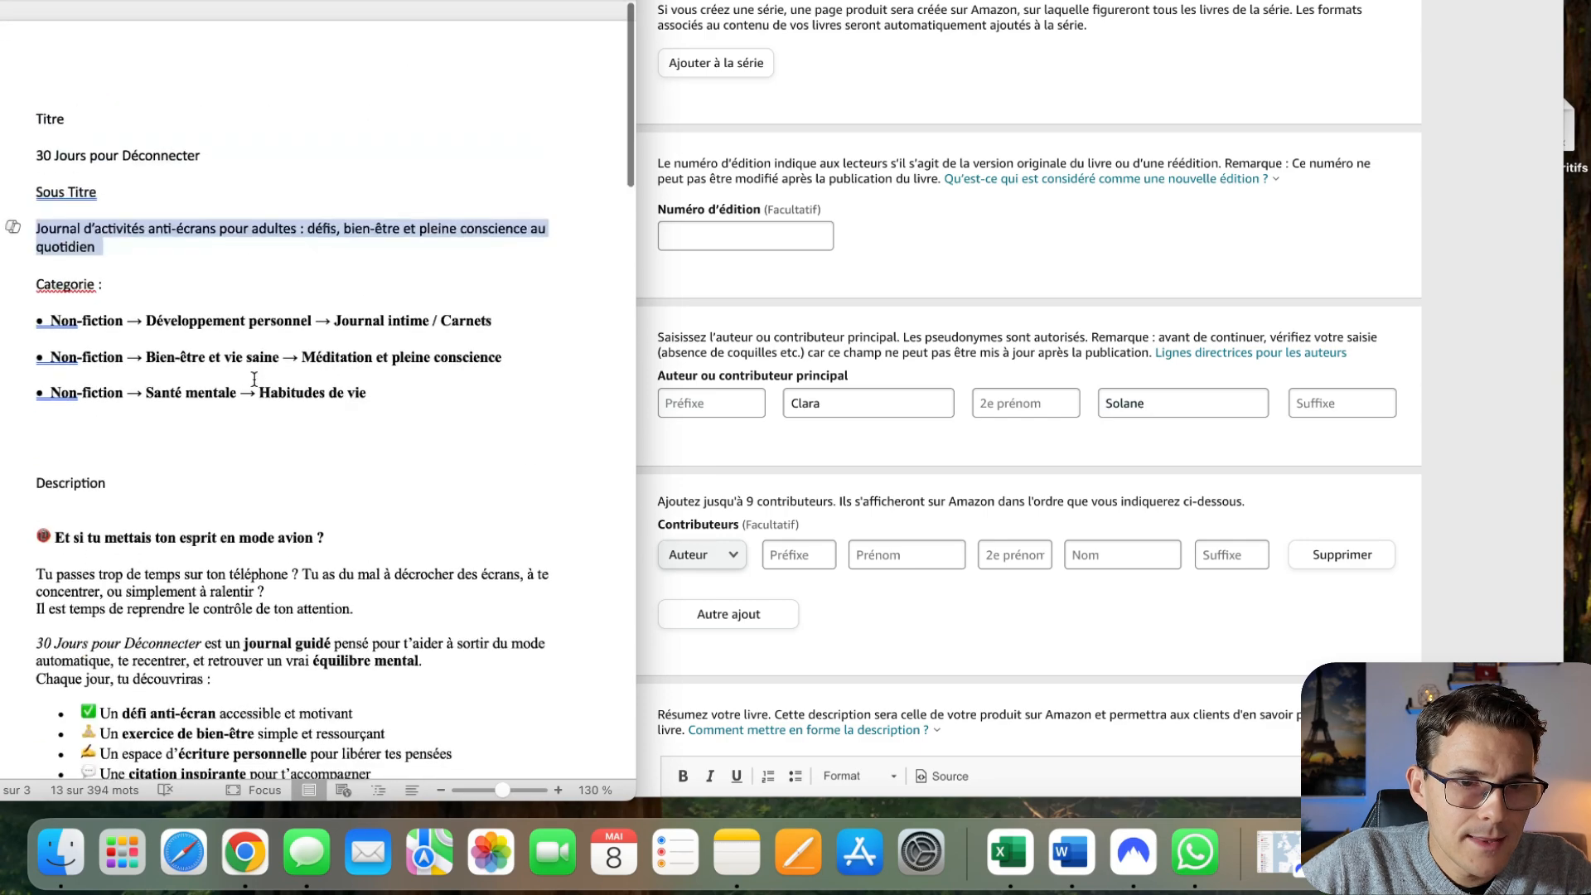
pyautogui.scroll(-5, 254, 379)
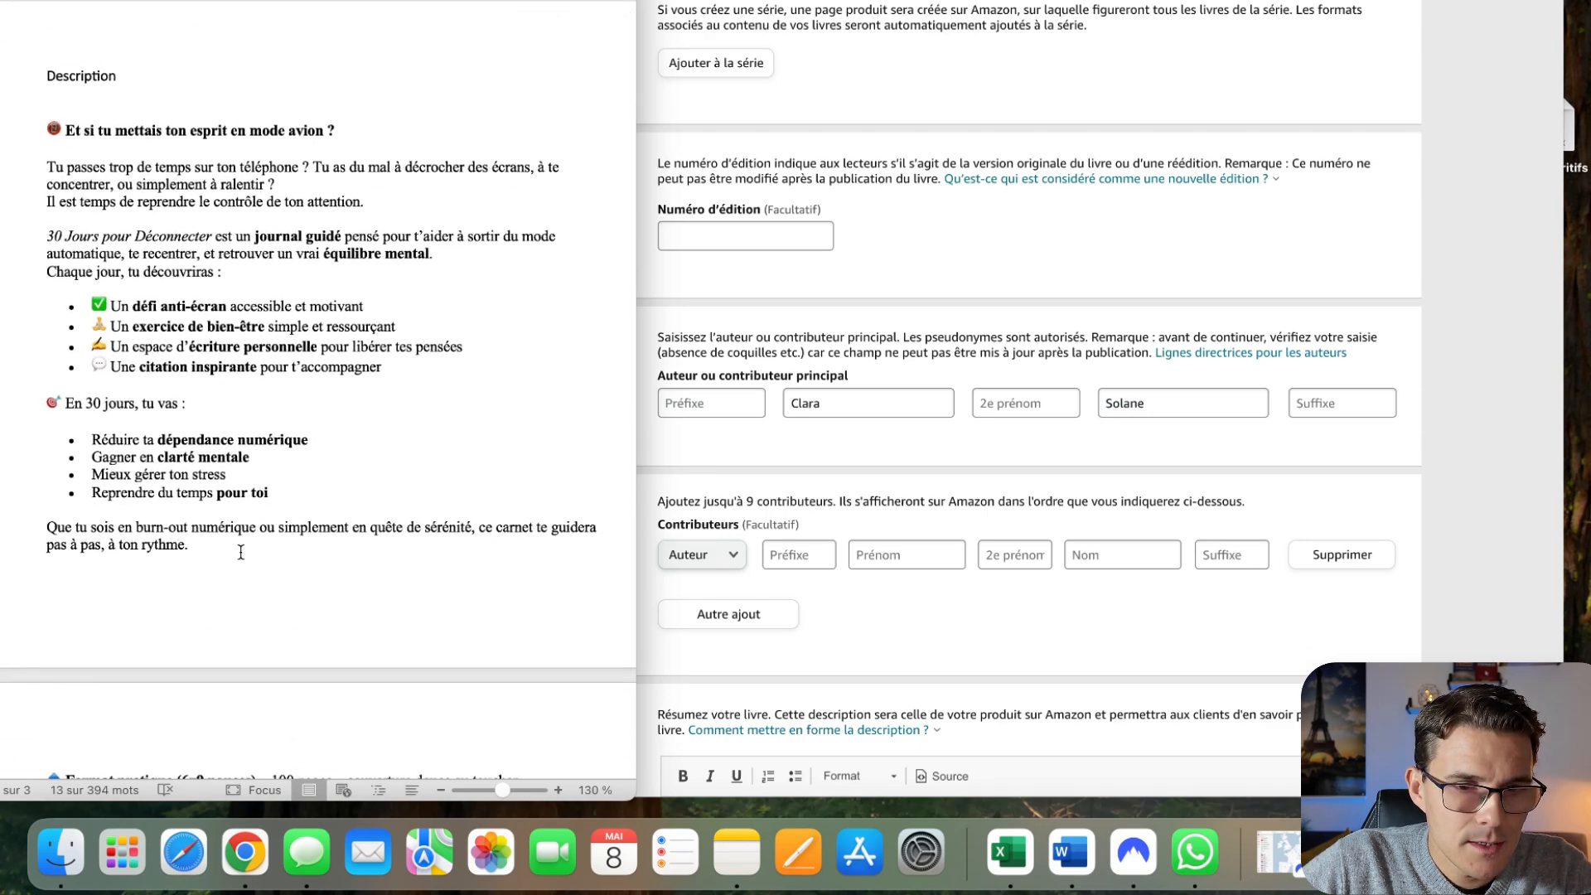
pyautogui.moveTo(240, 555); pyautogui.dragTo(67, 130)
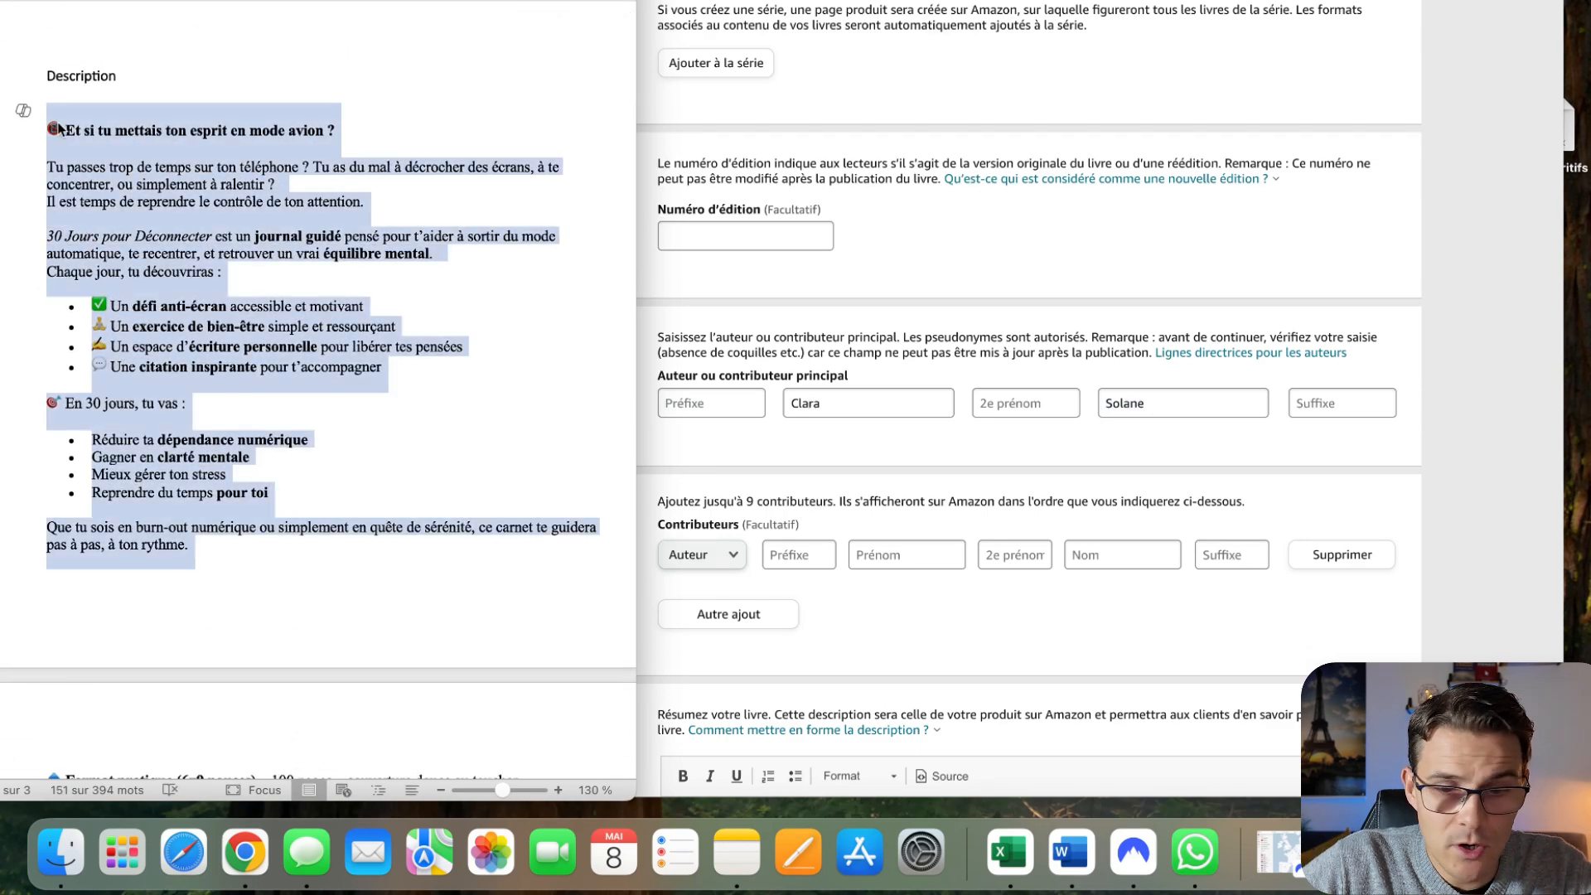
pyautogui.scroll(-5, 828, 473)
pyautogui.click(864, 470)
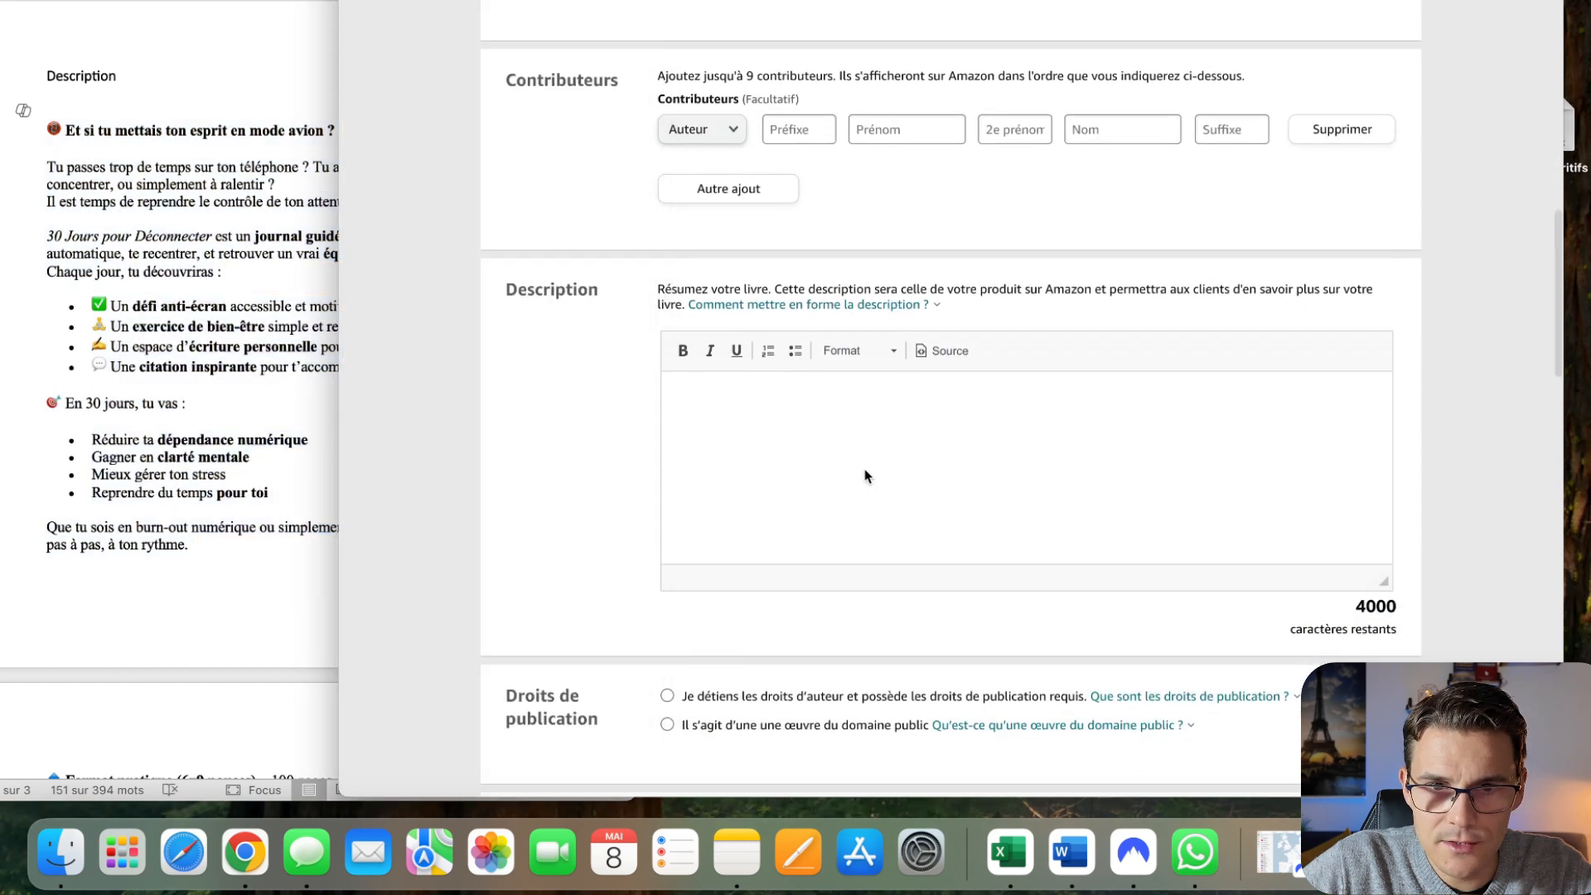
pyautogui.press('super+v')
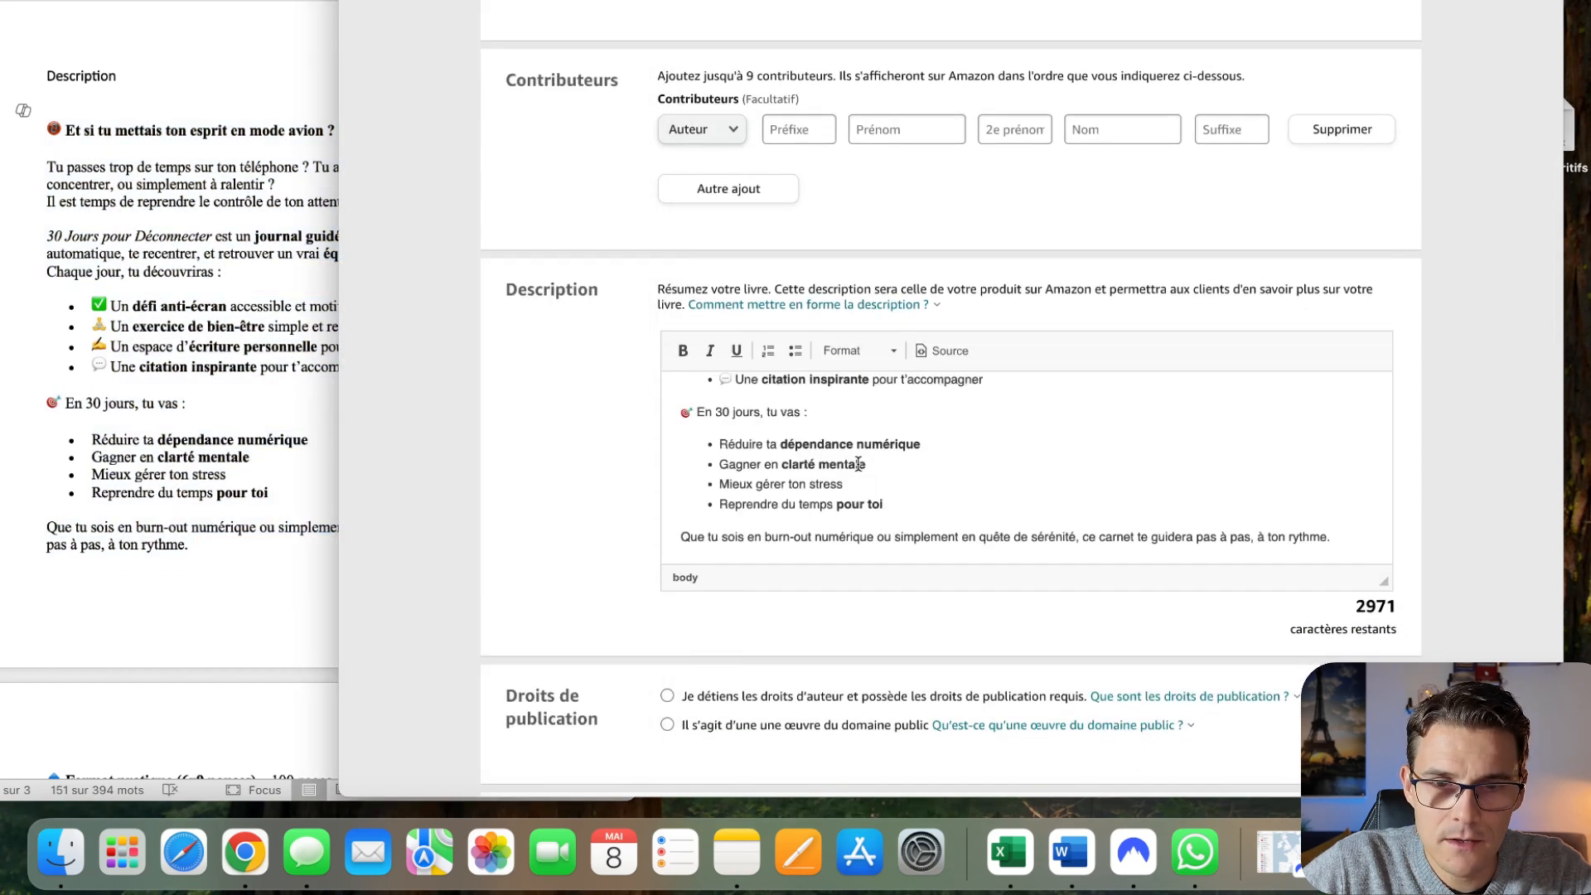
# - Remove the emojis in front of the four bullet points under "Chaque jour, tu découvriras" in the KDP description
pyautogui.scroll(3, 859, 464)
pyautogui.click(736, 418)
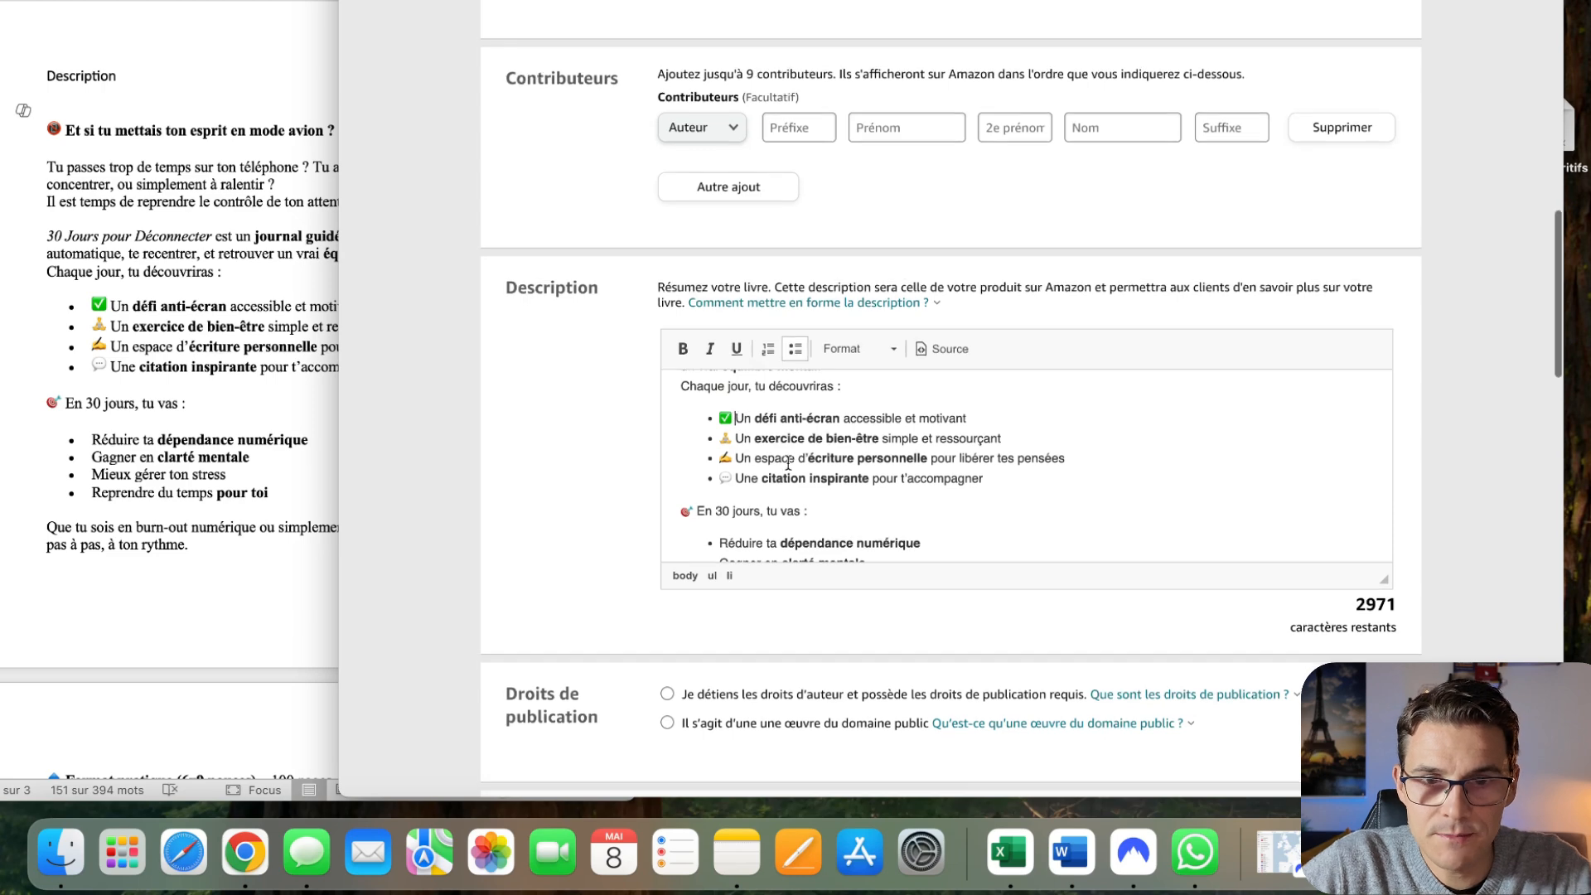
pyautogui.scroll(-1, 734, 423)
pyautogui.press('BackSpace')
pyautogui.press('BackSpace')
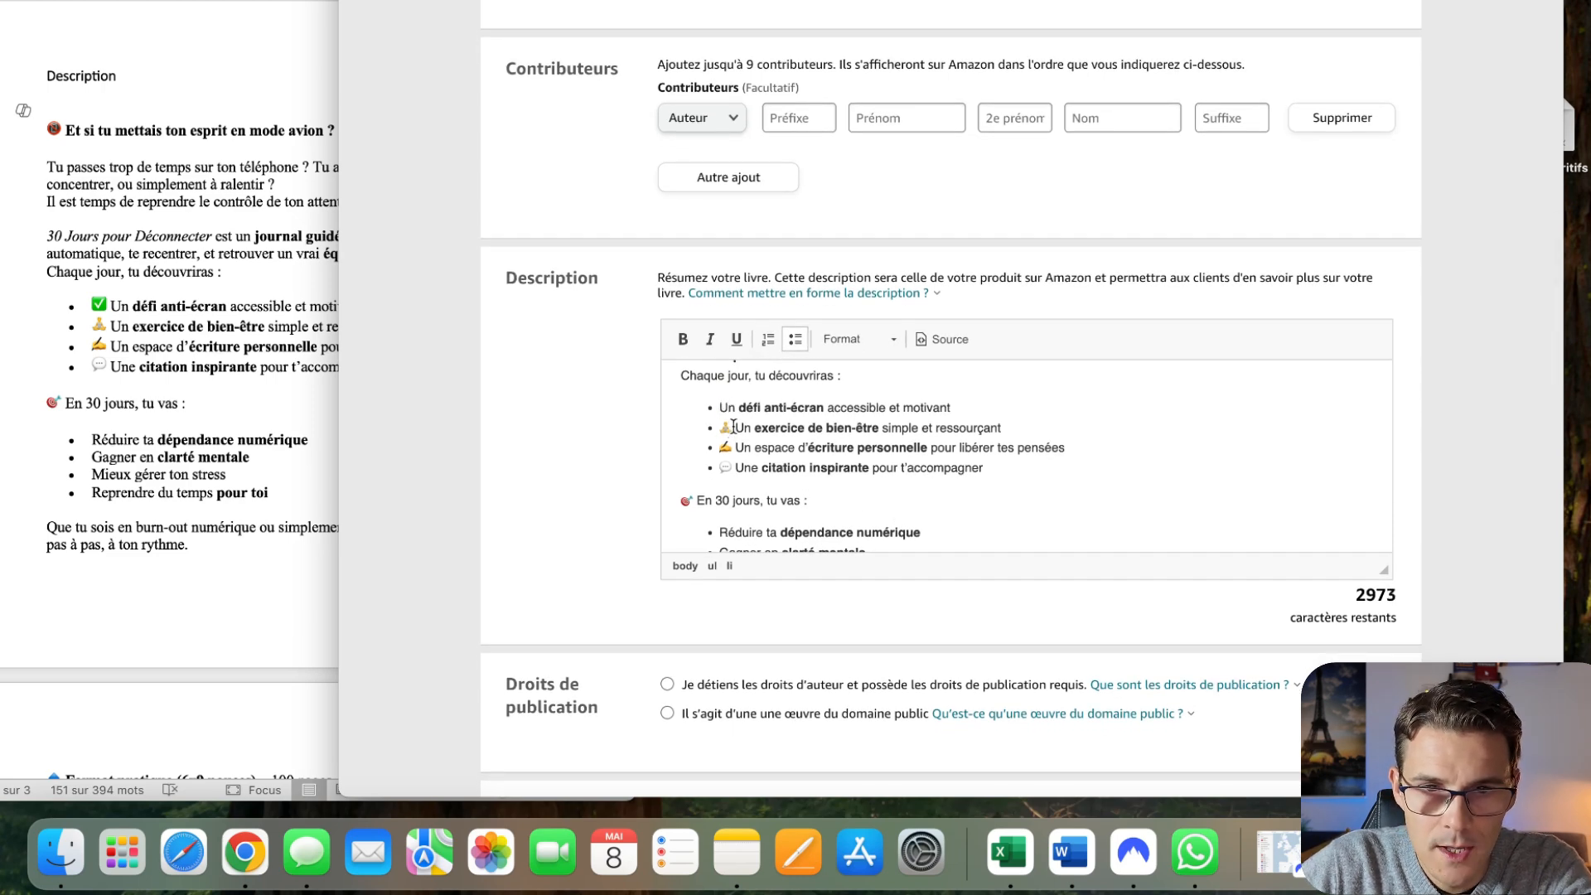
pyautogui.click(733, 427)
pyautogui.press('BackSpace')
pyautogui.click(737, 448)
pyautogui.press('BackSpace')
pyautogui.press('BackSpace')
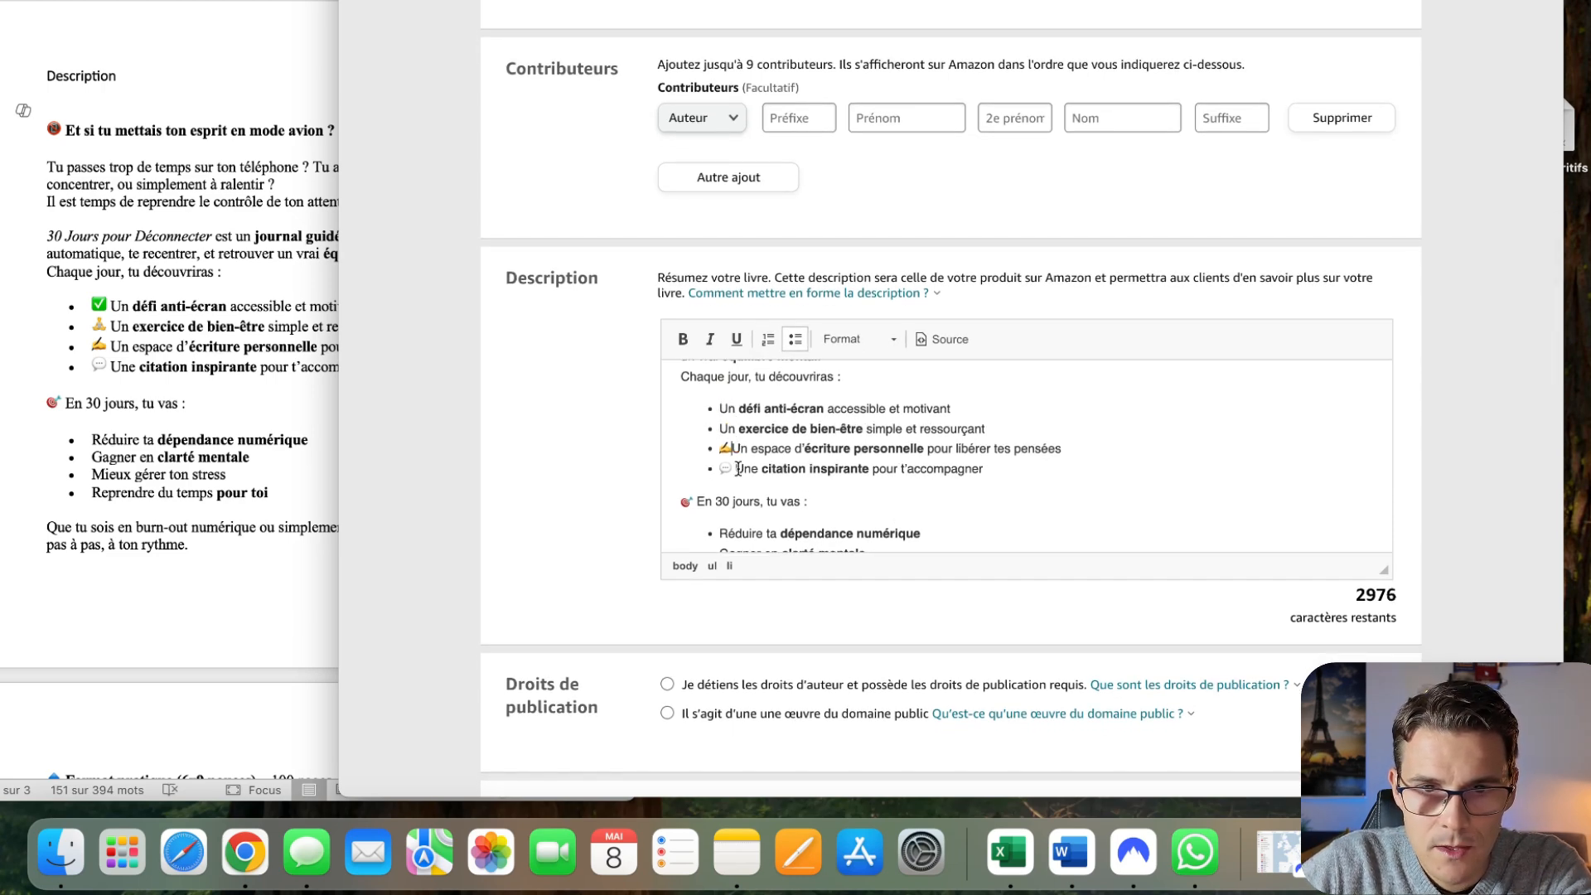
pyautogui.click(737, 469)
pyautogui.press('BackSpace')
pyautogui.press('BackSpace')
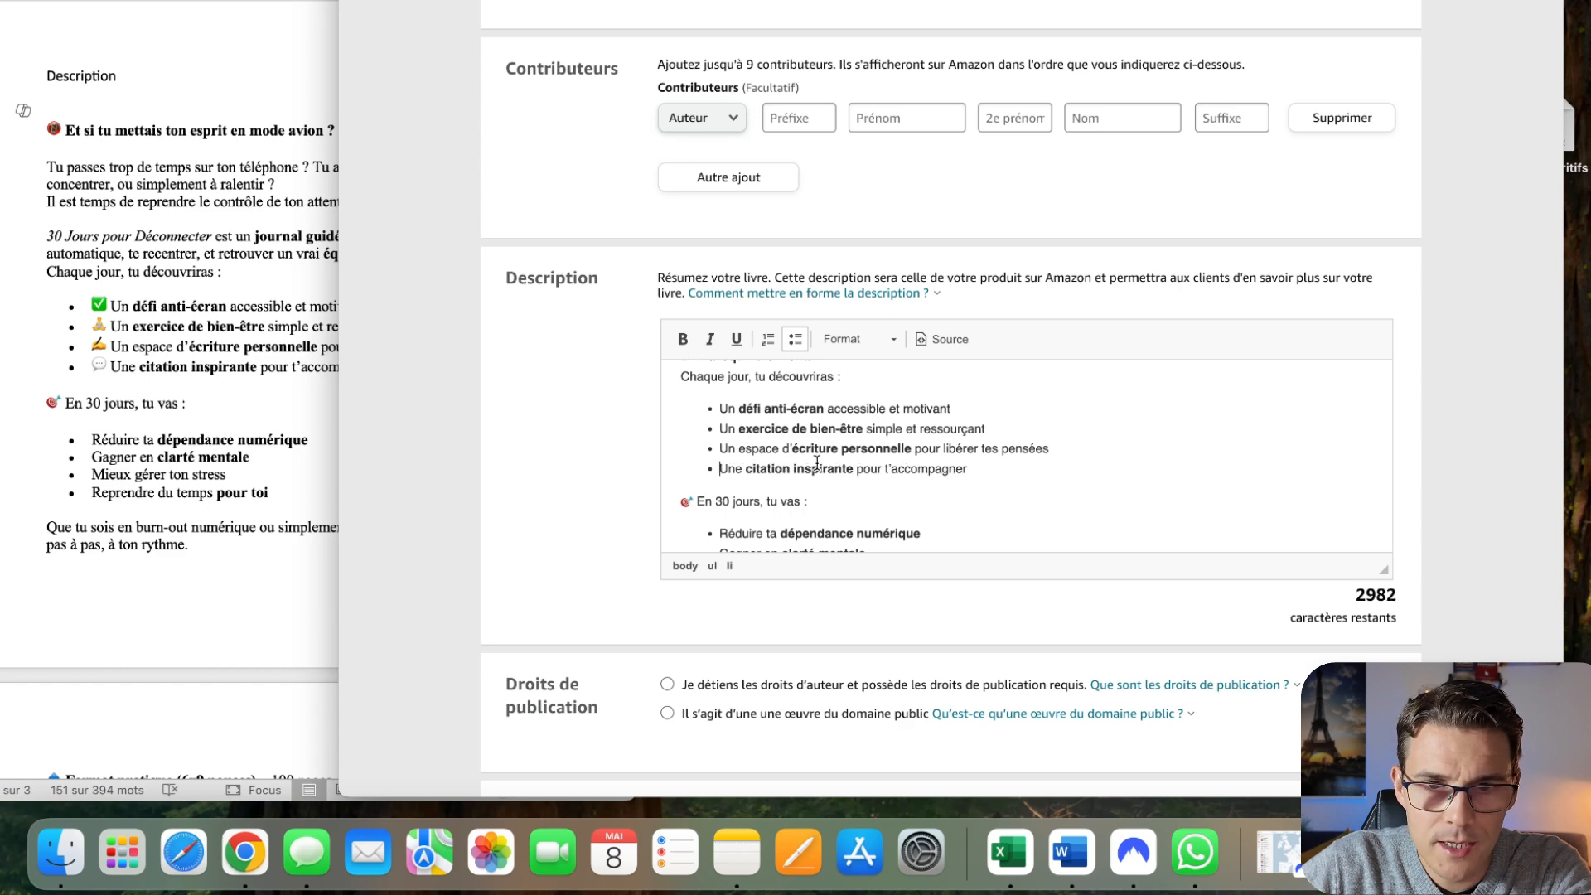
# - Remove the emoji before the opening line "Et si tu mettais ton esprit en mode avion ?" in the KDP description
pyautogui.scroll(3, 818, 461)
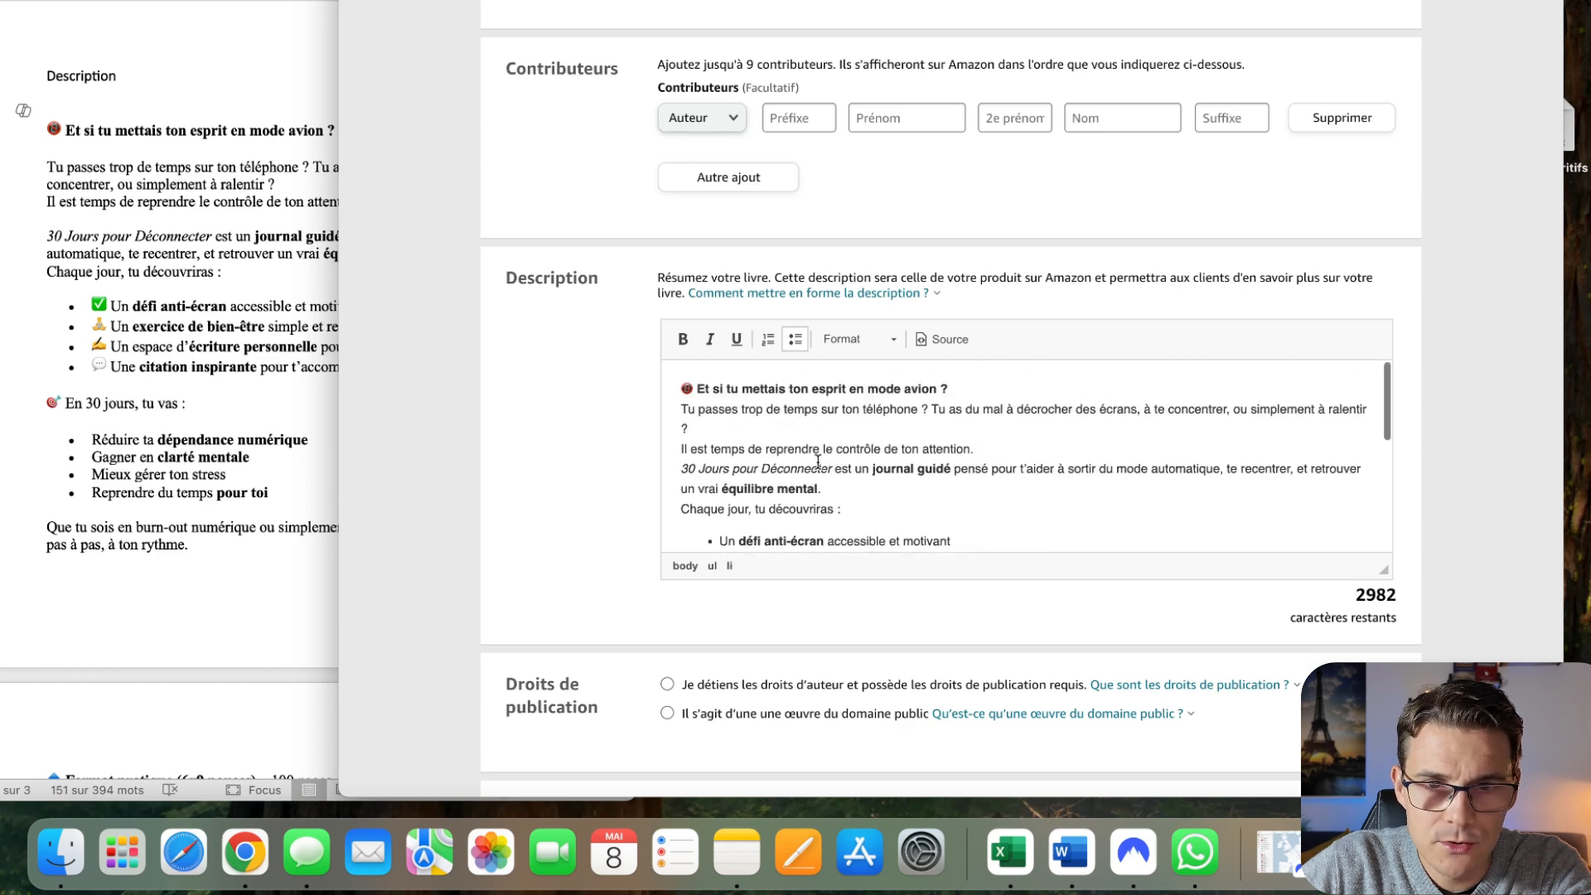
pyautogui.click(698, 387)
pyautogui.press('BackSpace')
pyautogui.press('BackSpace')
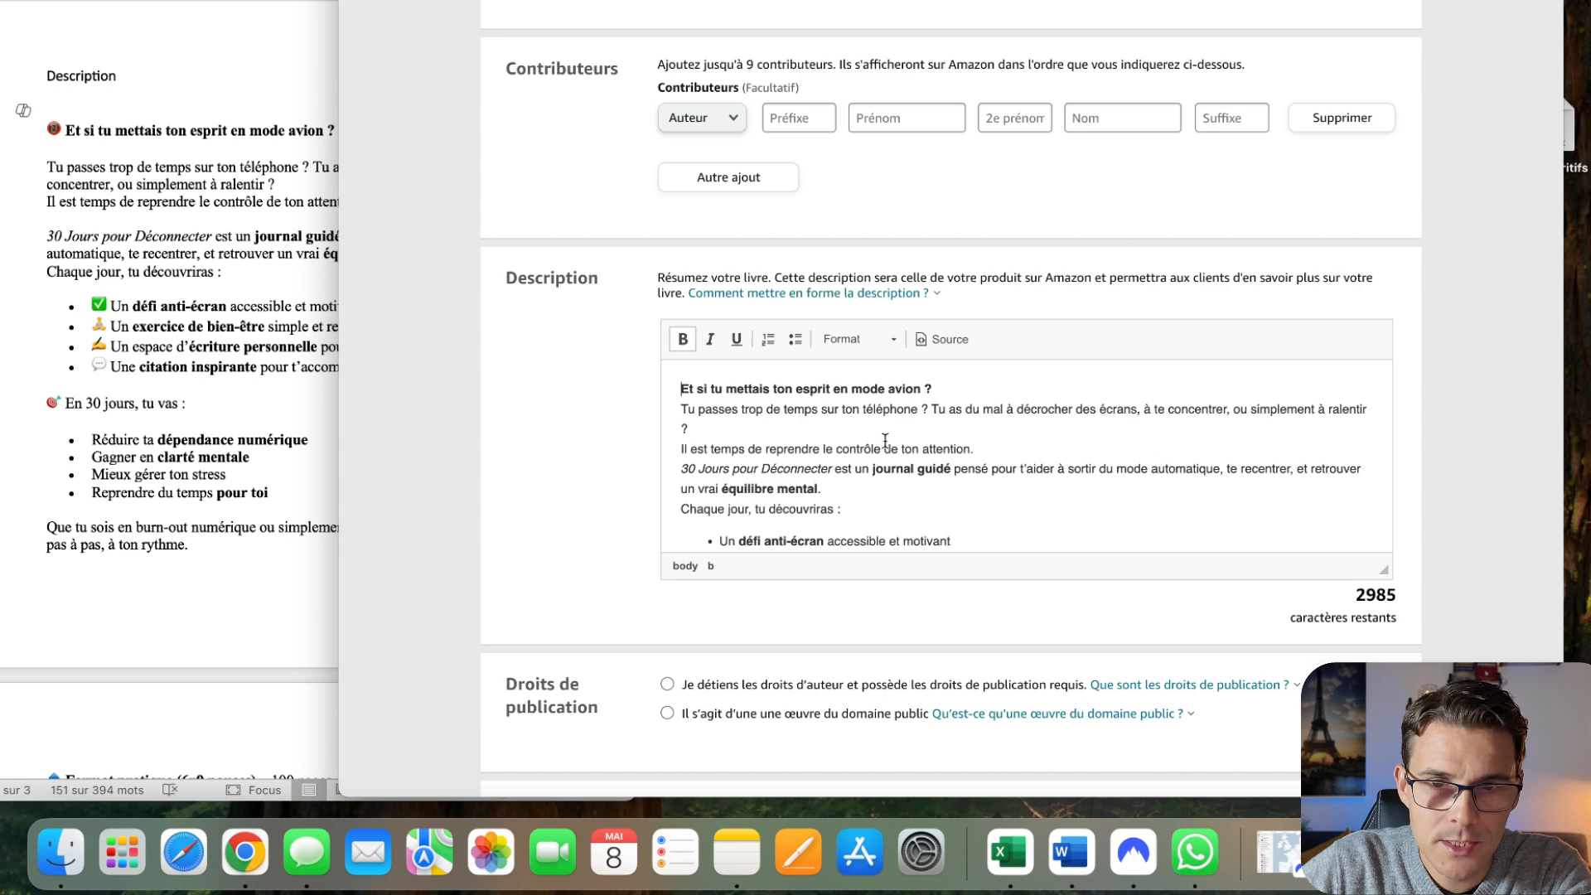
# - Remove the emoji in front of "En 30 jours, tu vas :" in the KDP description
pyautogui.scroll(-5, 880, 460)
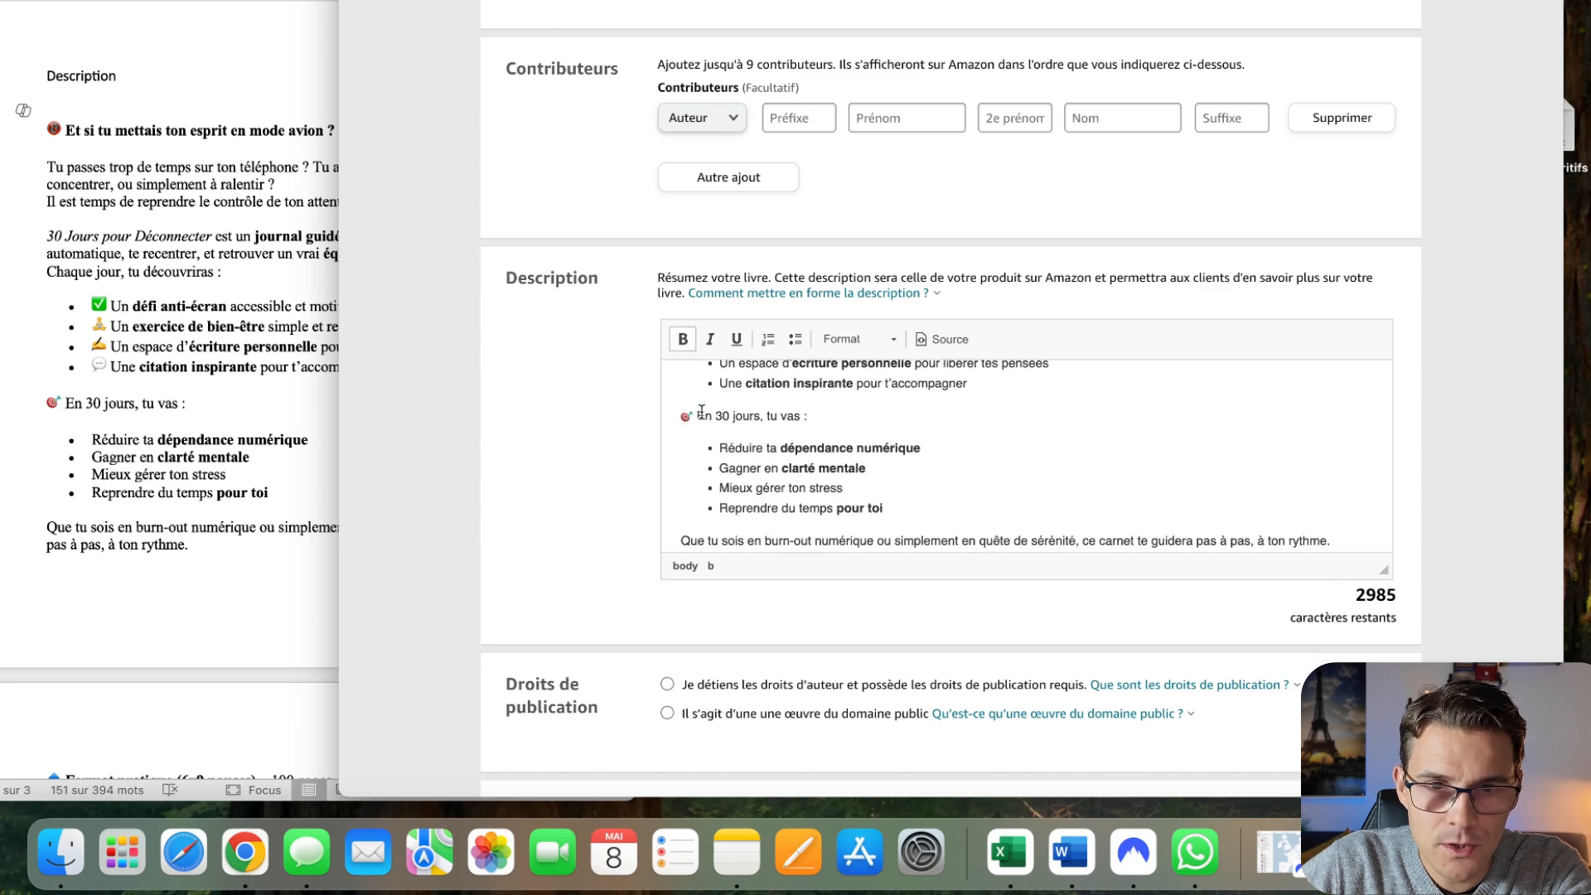
pyautogui.click(694, 410)
pyautogui.press('BackSpace')
pyautogui.press('BackSpace')
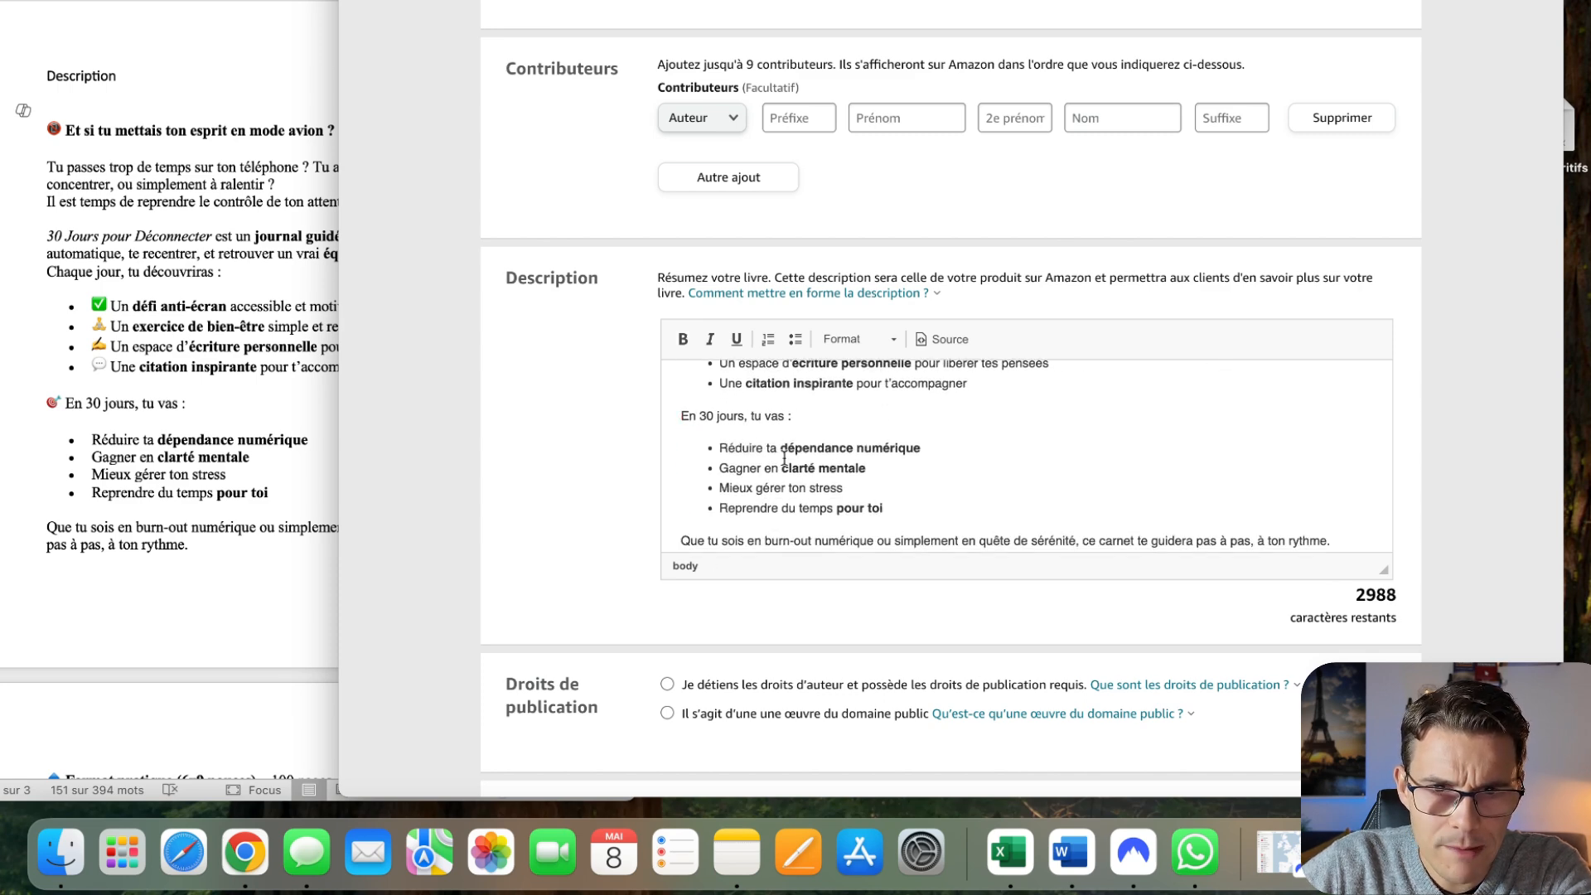
# - Review the whole KDP description from the opening line to the closing sentence about "burn-out numérique"
pyautogui.scroll(-1, 800, 478)
pyautogui.scroll(8, 801, 479)
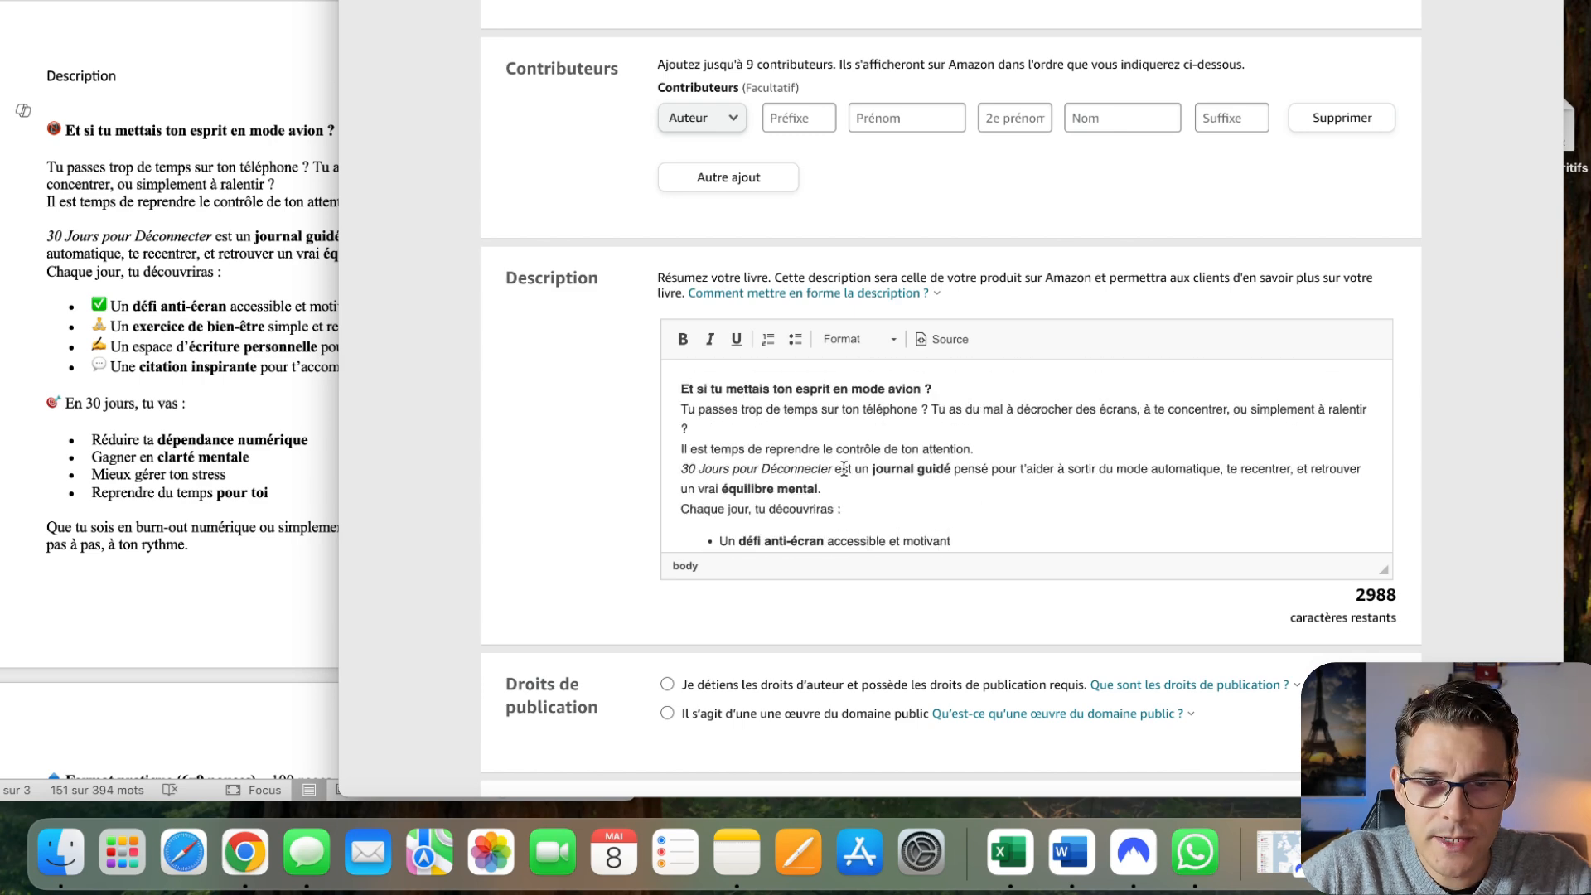
pyautogui.scroll(-2, 854, 473)
pyautogui.scroll(2, 862, 477)
pyautogui.scroll(-1, 873, 481)
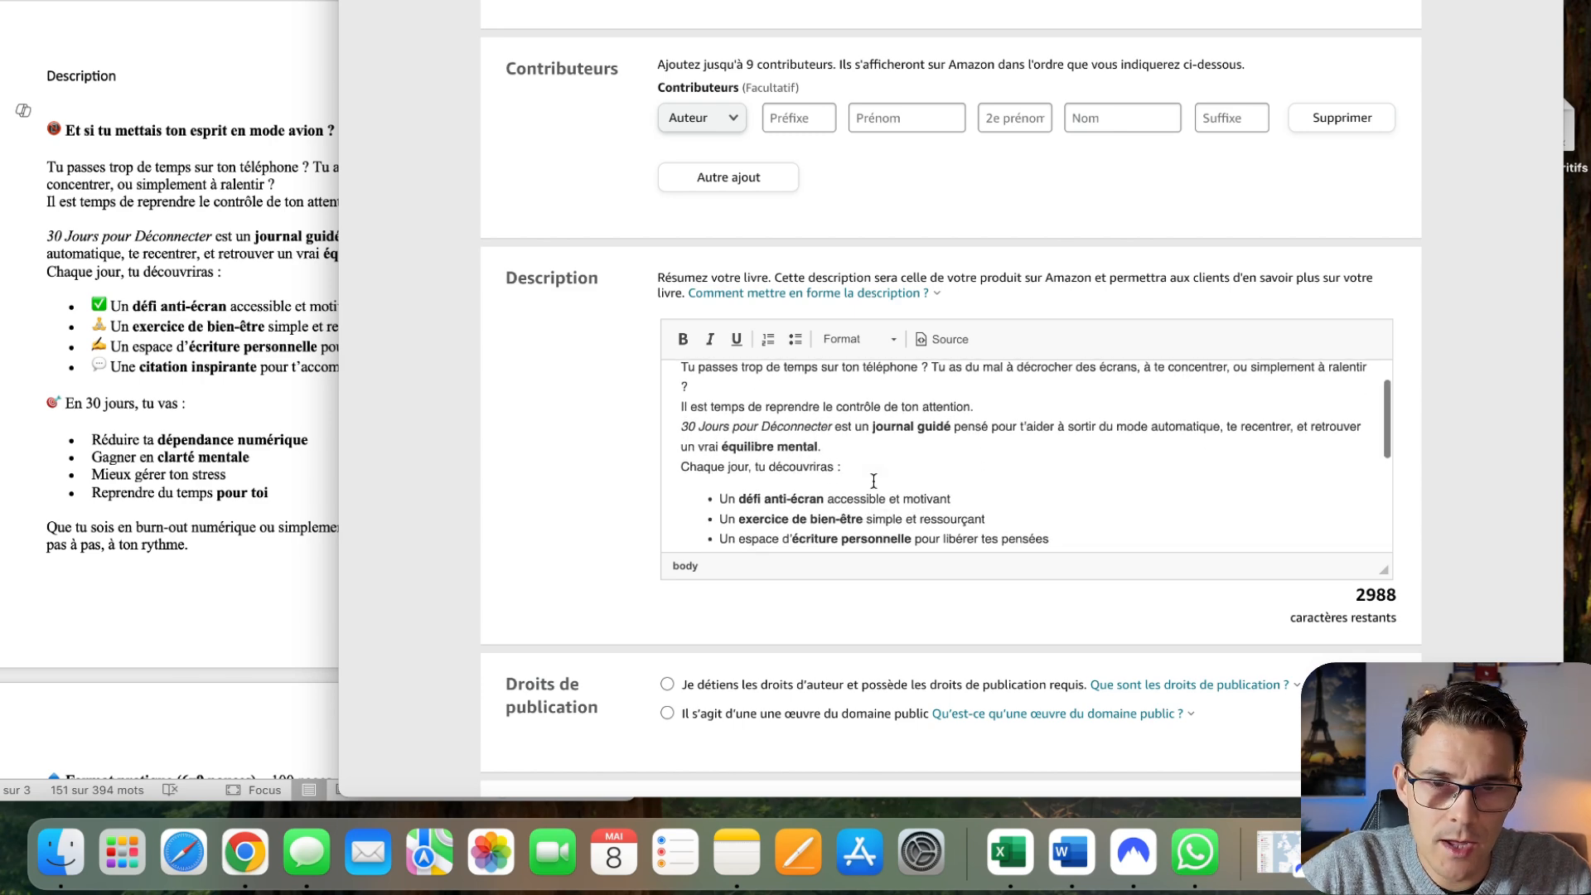
pyautogui.scroll(-5, 862, 498)
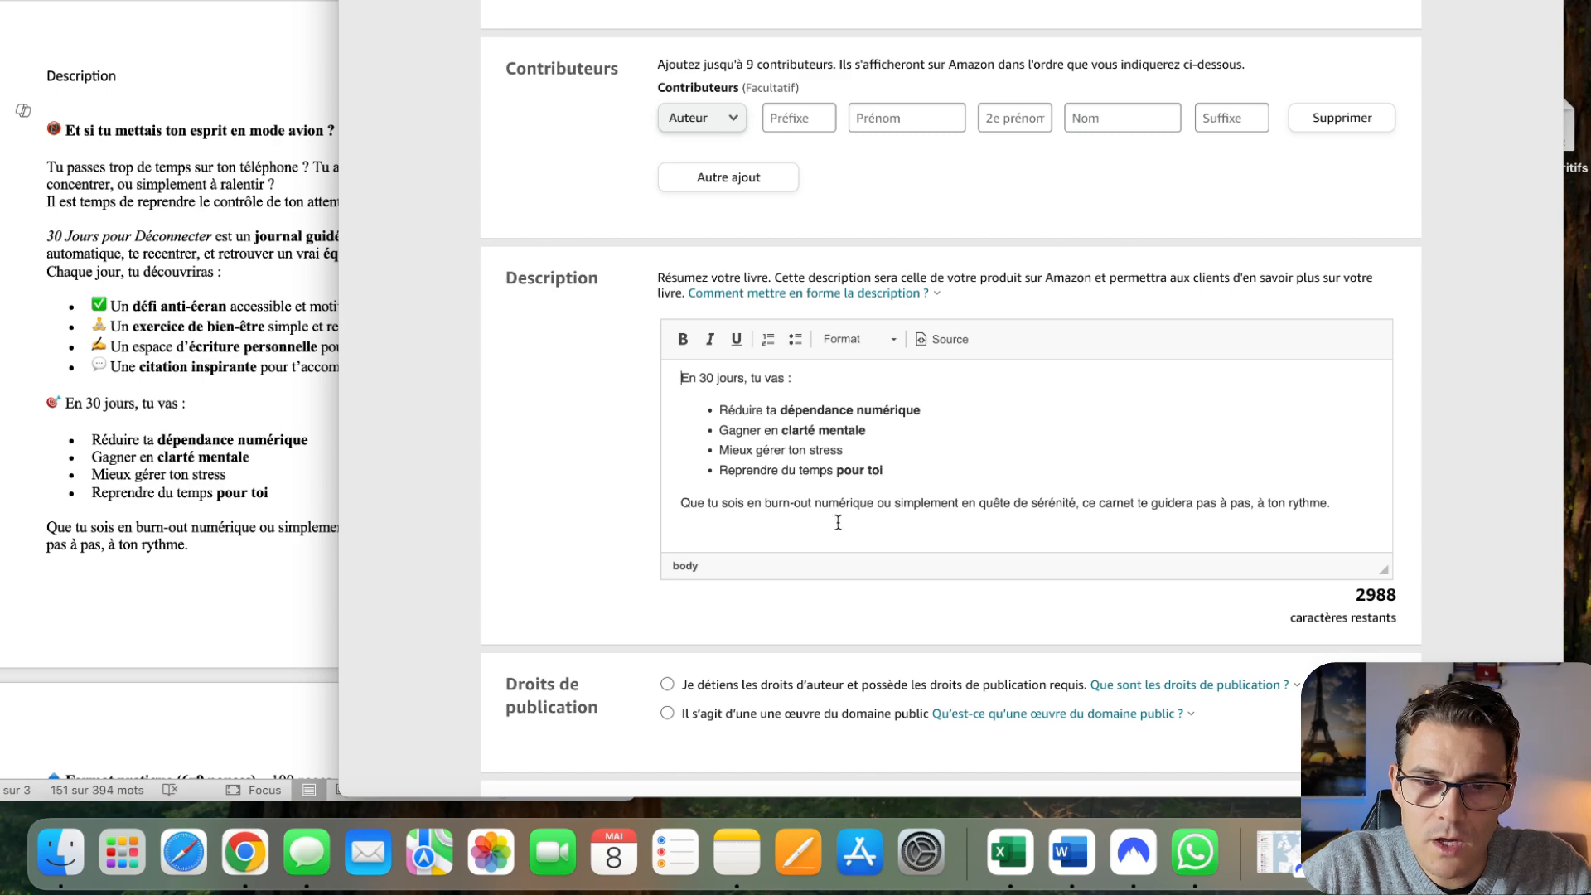
pyautogui.moveTo(761, 502); pyautogui.dragTo(1317, 508)
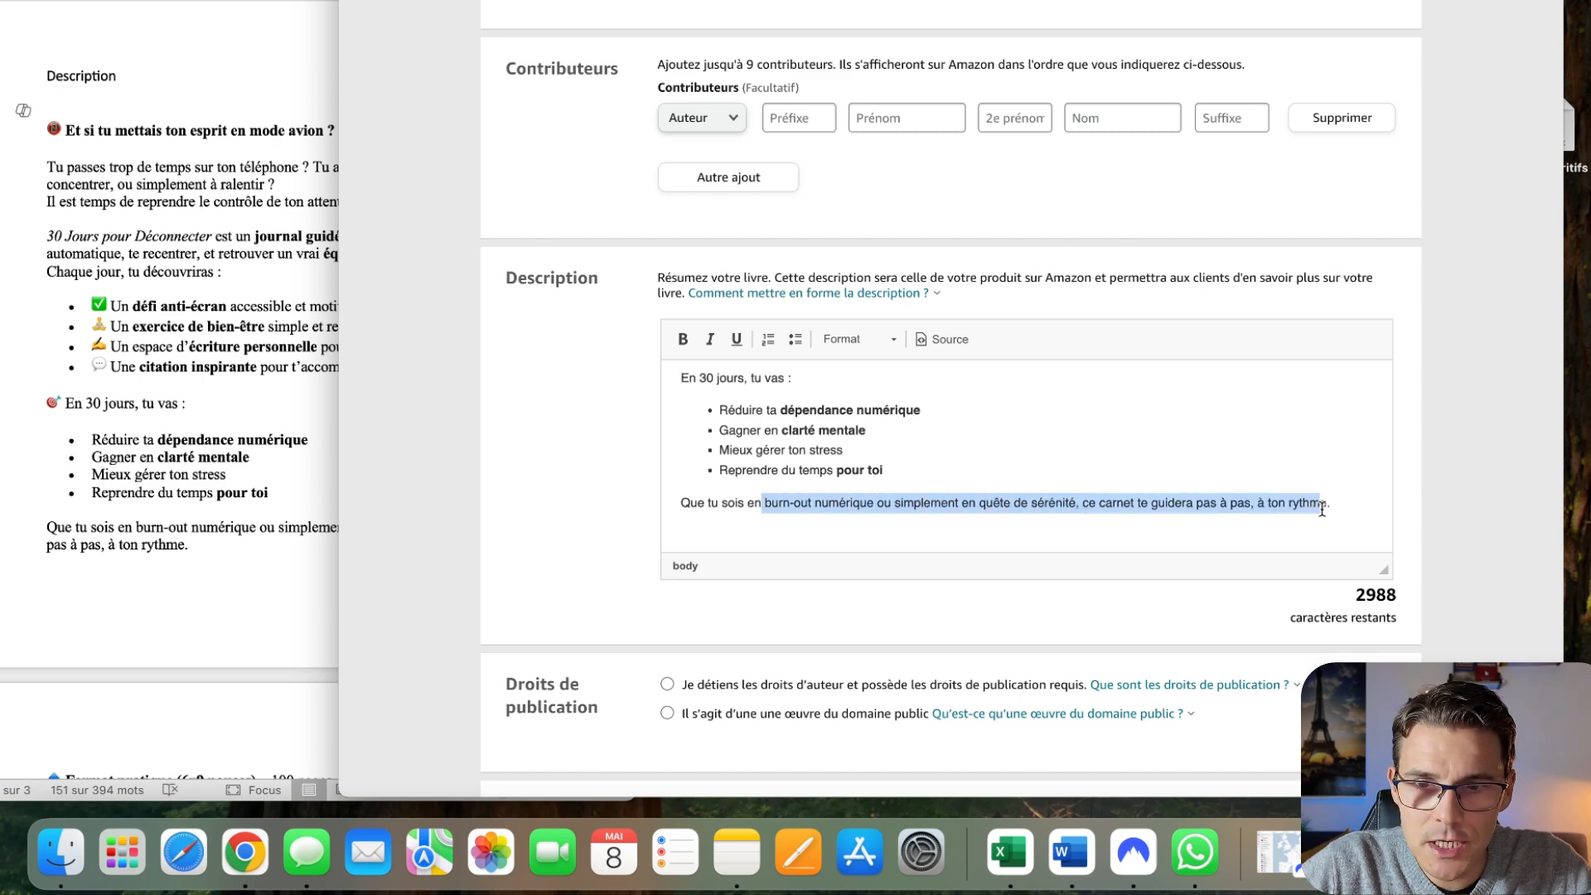
# - Declare that you hold the copyright and publishing rights, and answer "Non" to the sexually explicit content question
pyautogui.scroll(-5, 778, 313)
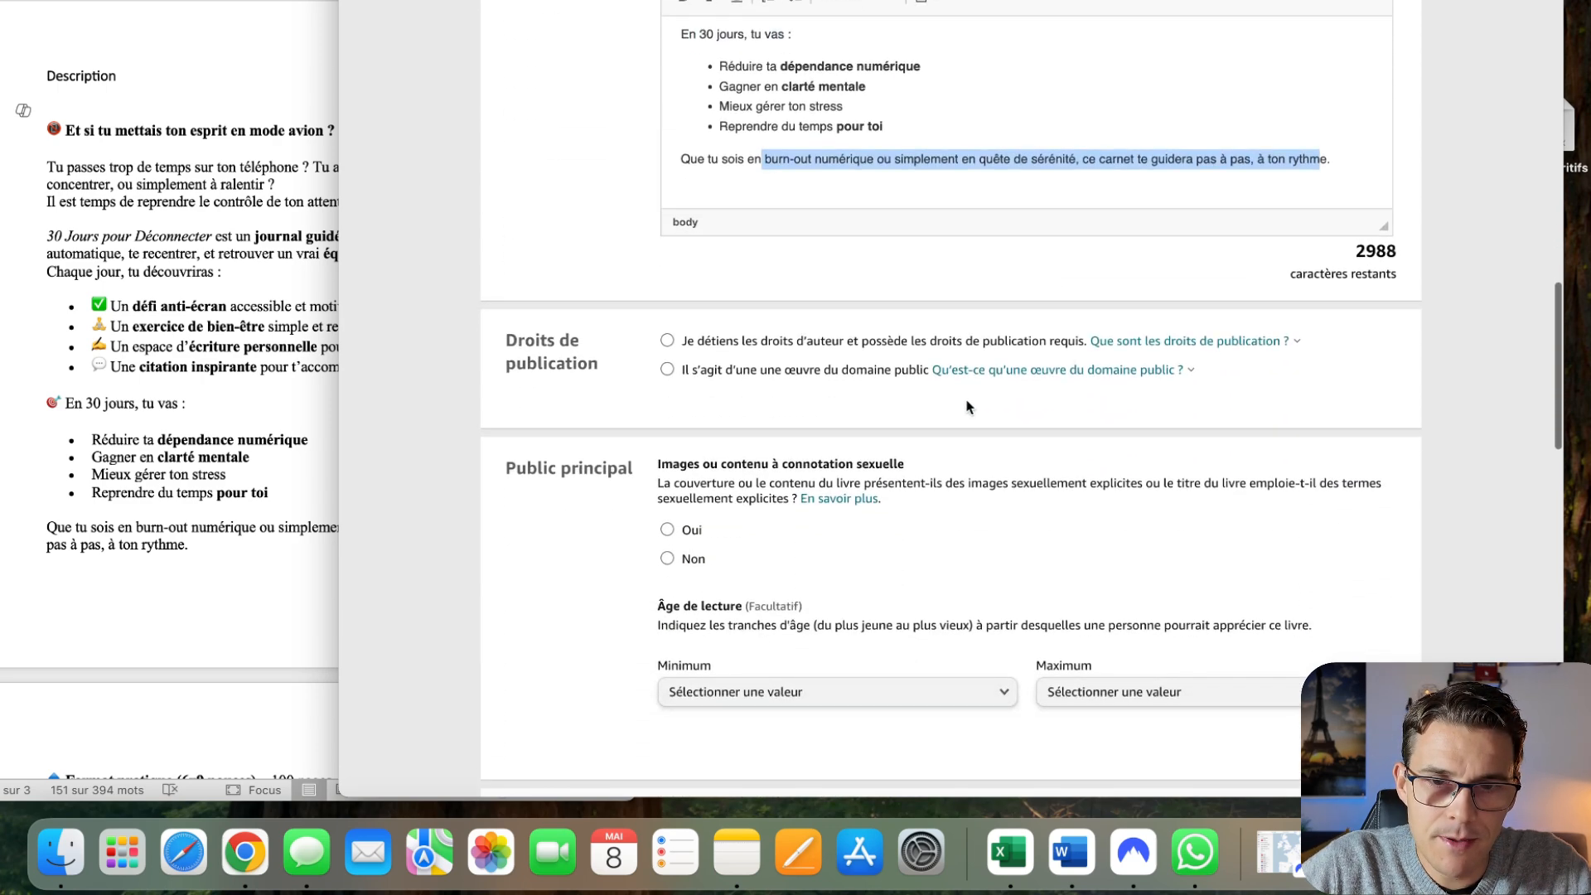
pyautogui.click(774, 325)
pyautogui.scroll(-2, 775, 480)
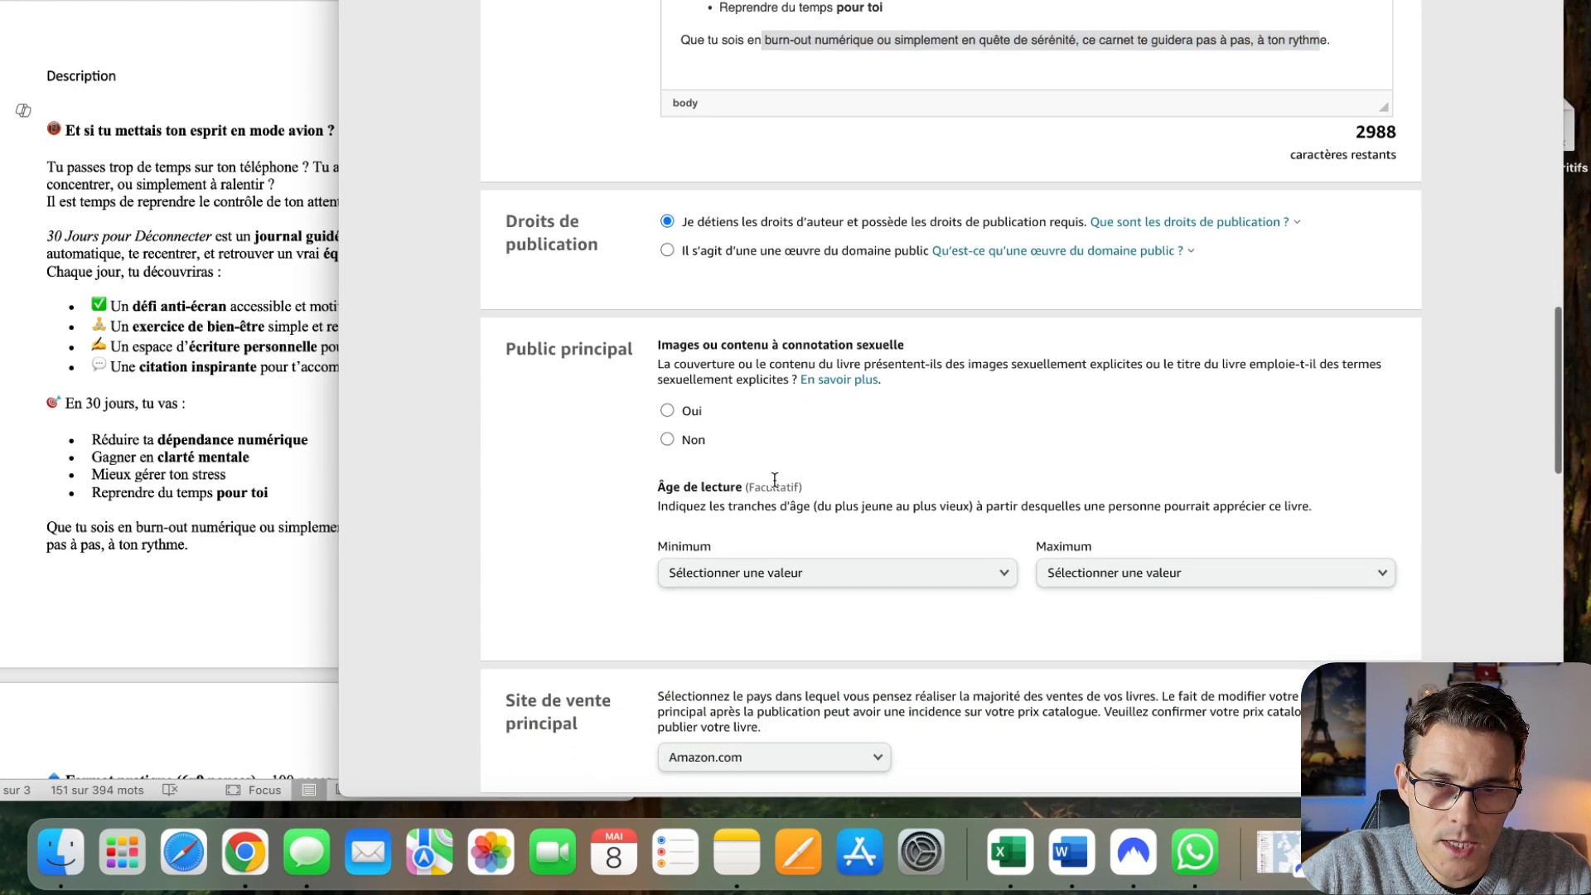
pyautogui.doubleClick(670, 442)
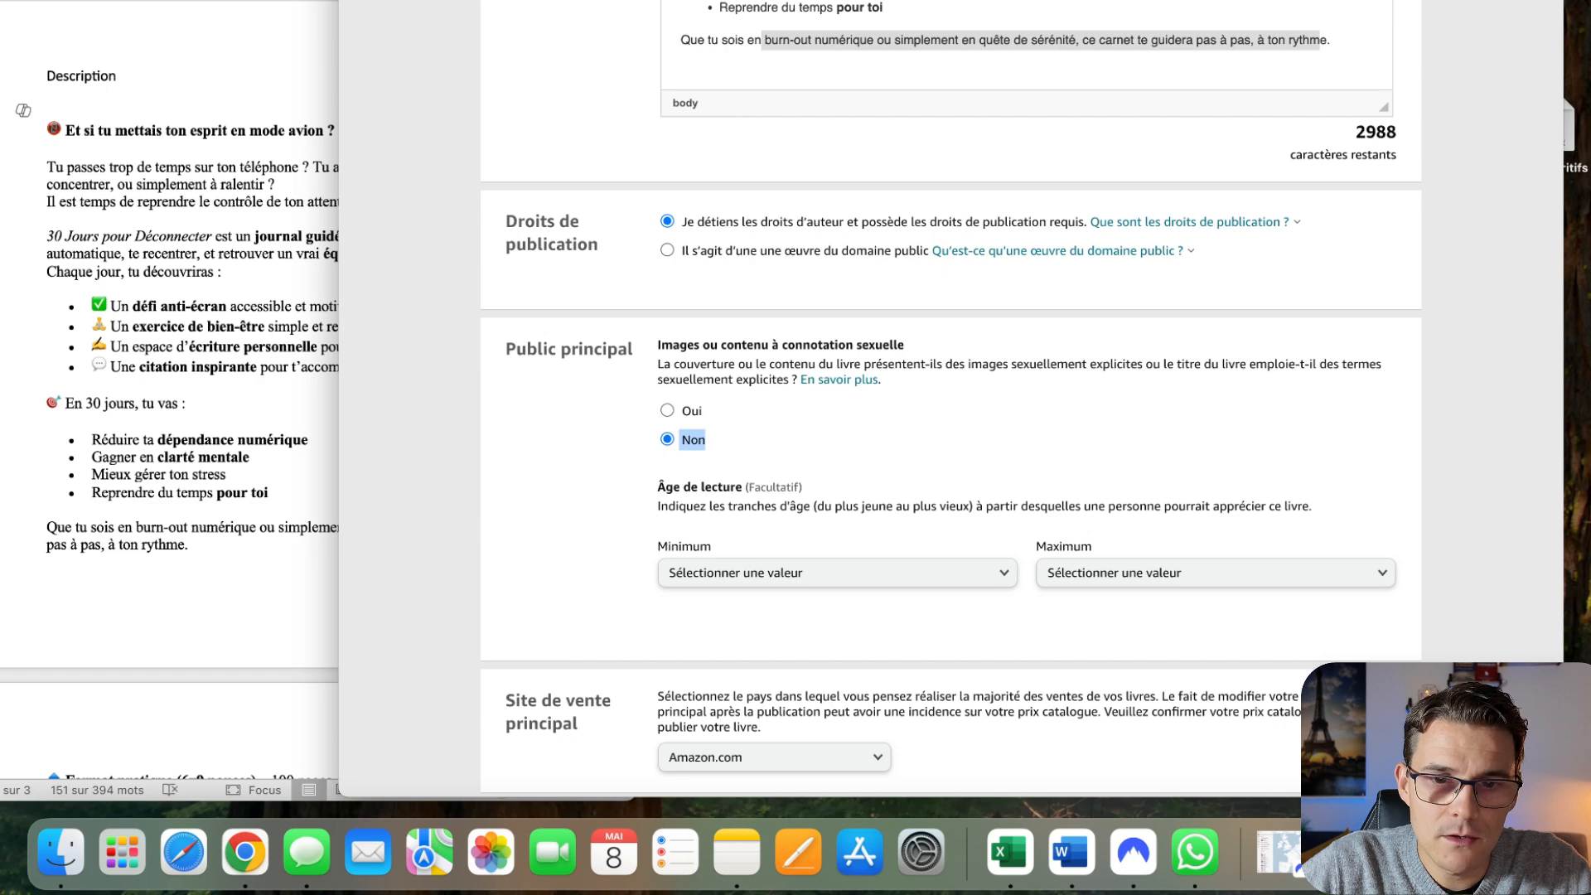
pyautogui.moveTo(392, 0)
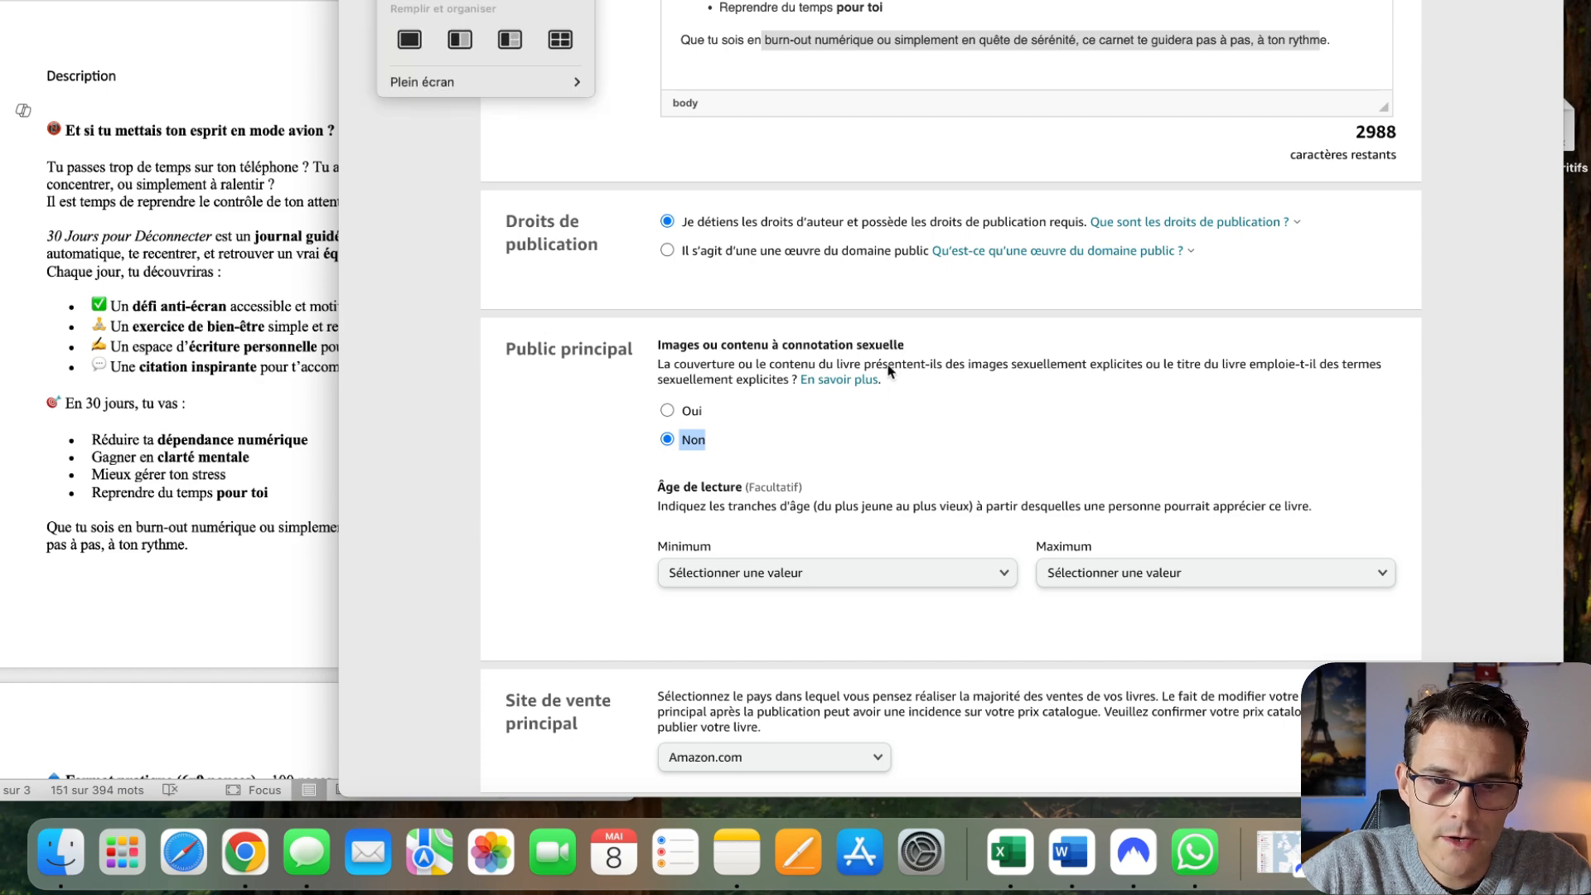
# - Set the book's primary marketplace to Amazon.fr
pyautogui.scroll(-10, 998, 461)
pyautogui.scroll(3, 998, 461)
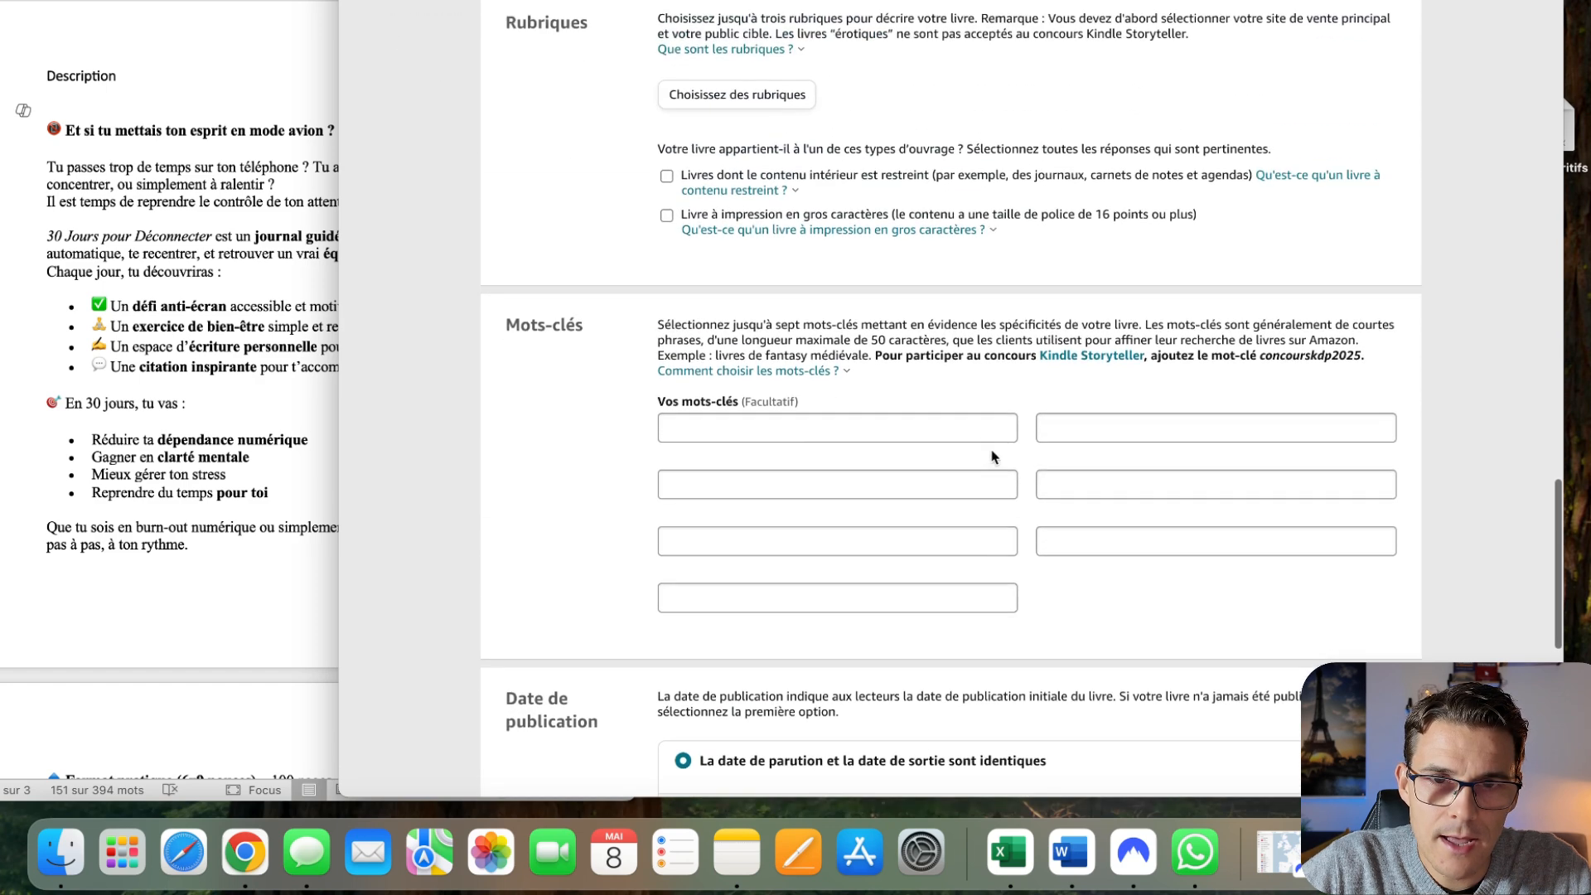
pyautogui.scroll(2, 794, 151)
pyautogui.click(794, 55)
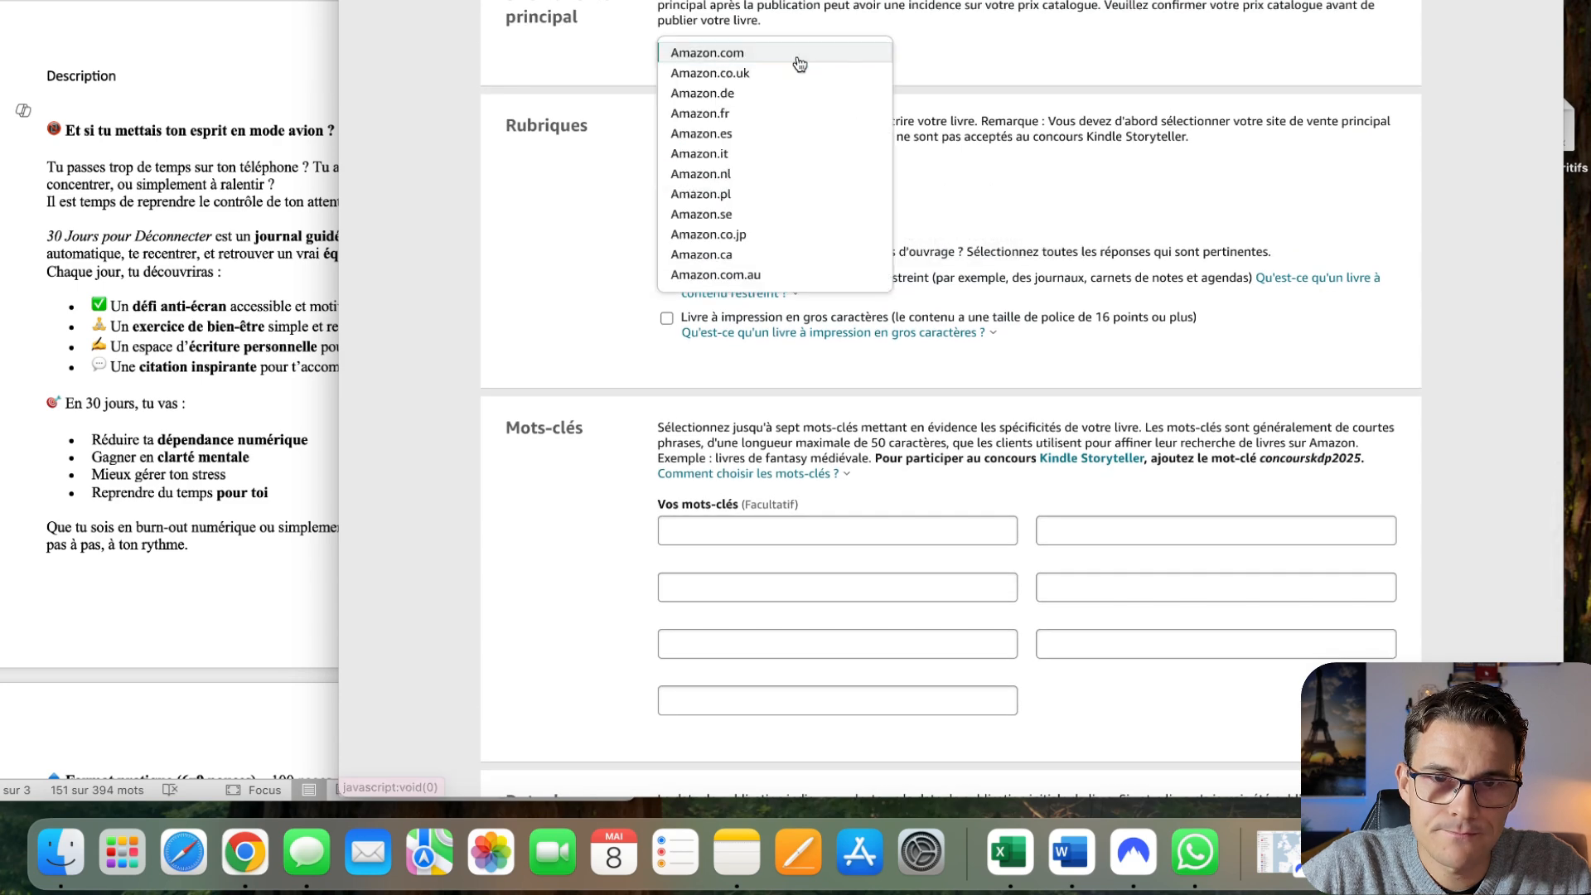
pyautogui.click(759, 112)
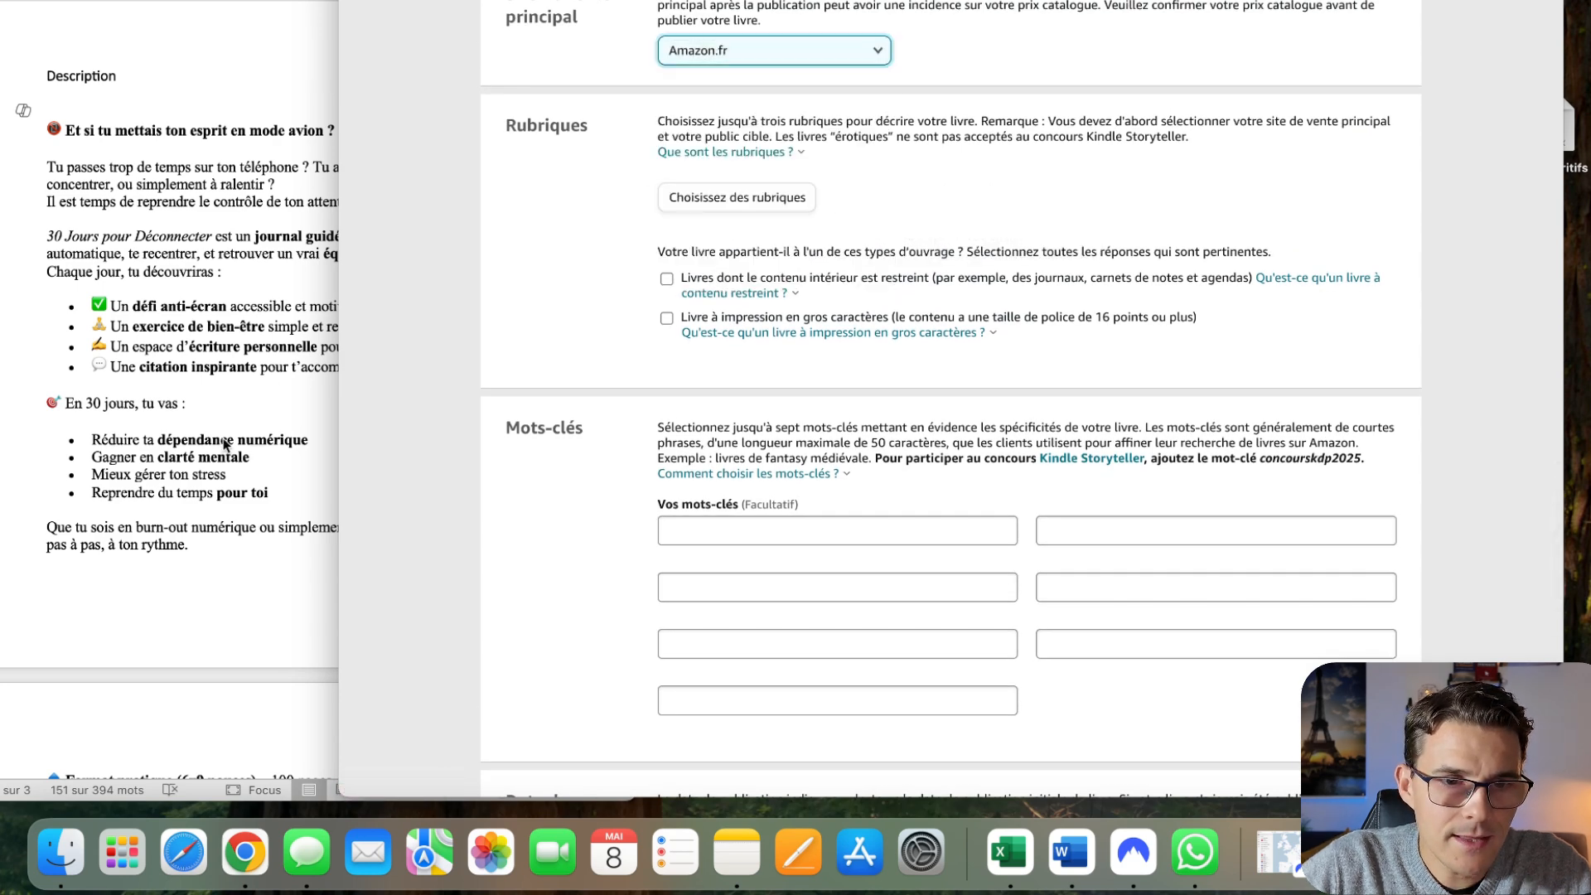
# - Consult the suggested categories in the Word metadata document, then return to KDP and open the category selection
pyautogui.click(271, 352)
pyautogui.press('super+a')
pyautogui.scroll(5, 273, 351)
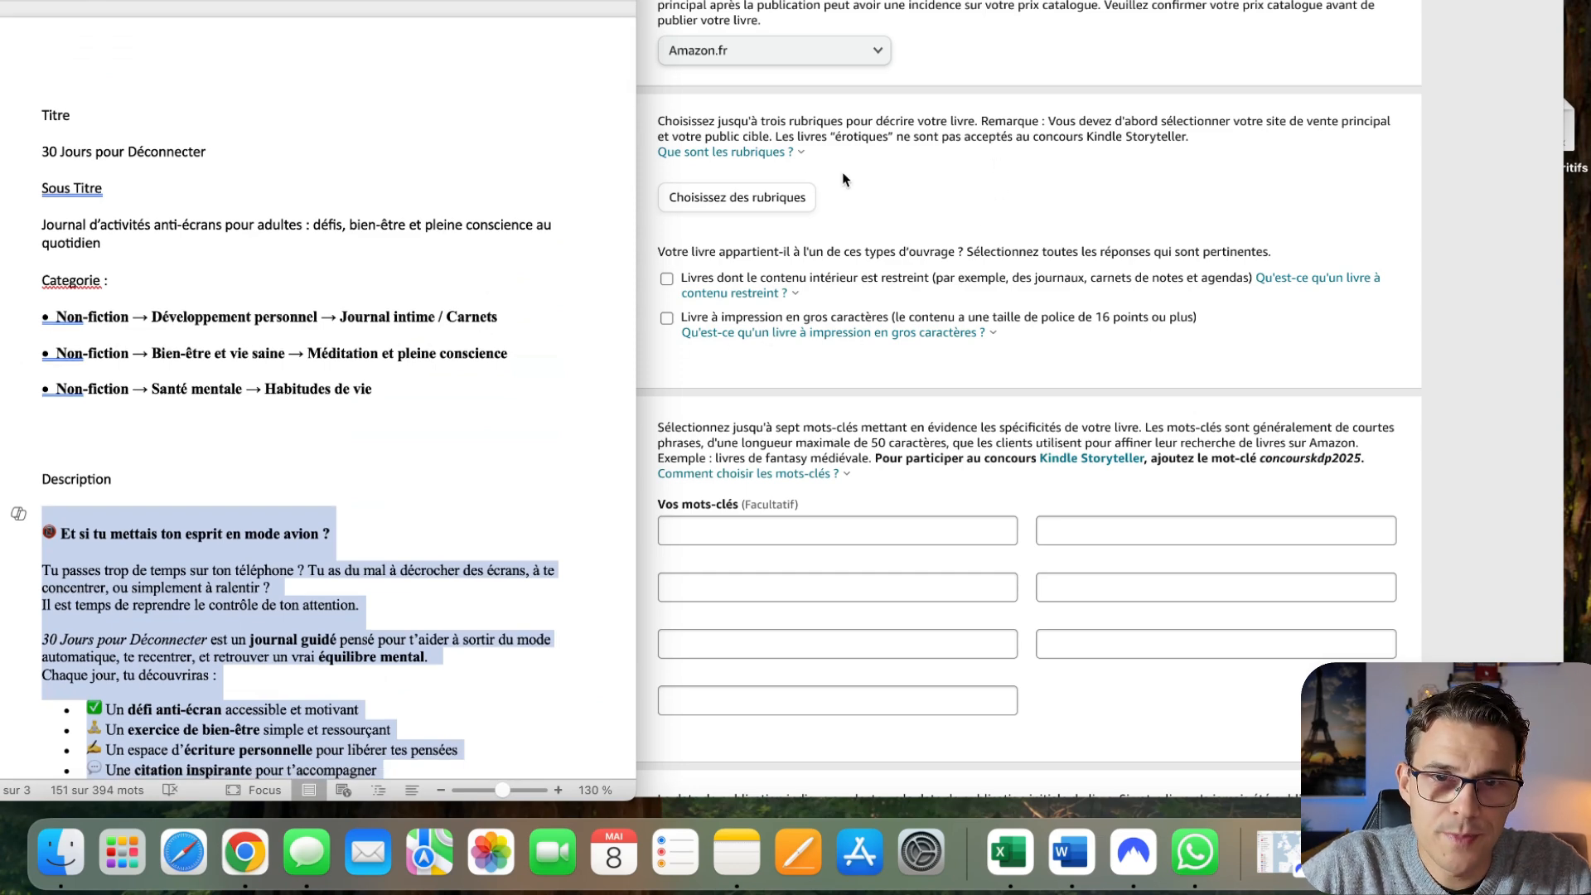
pyautogui.click(769, 204)
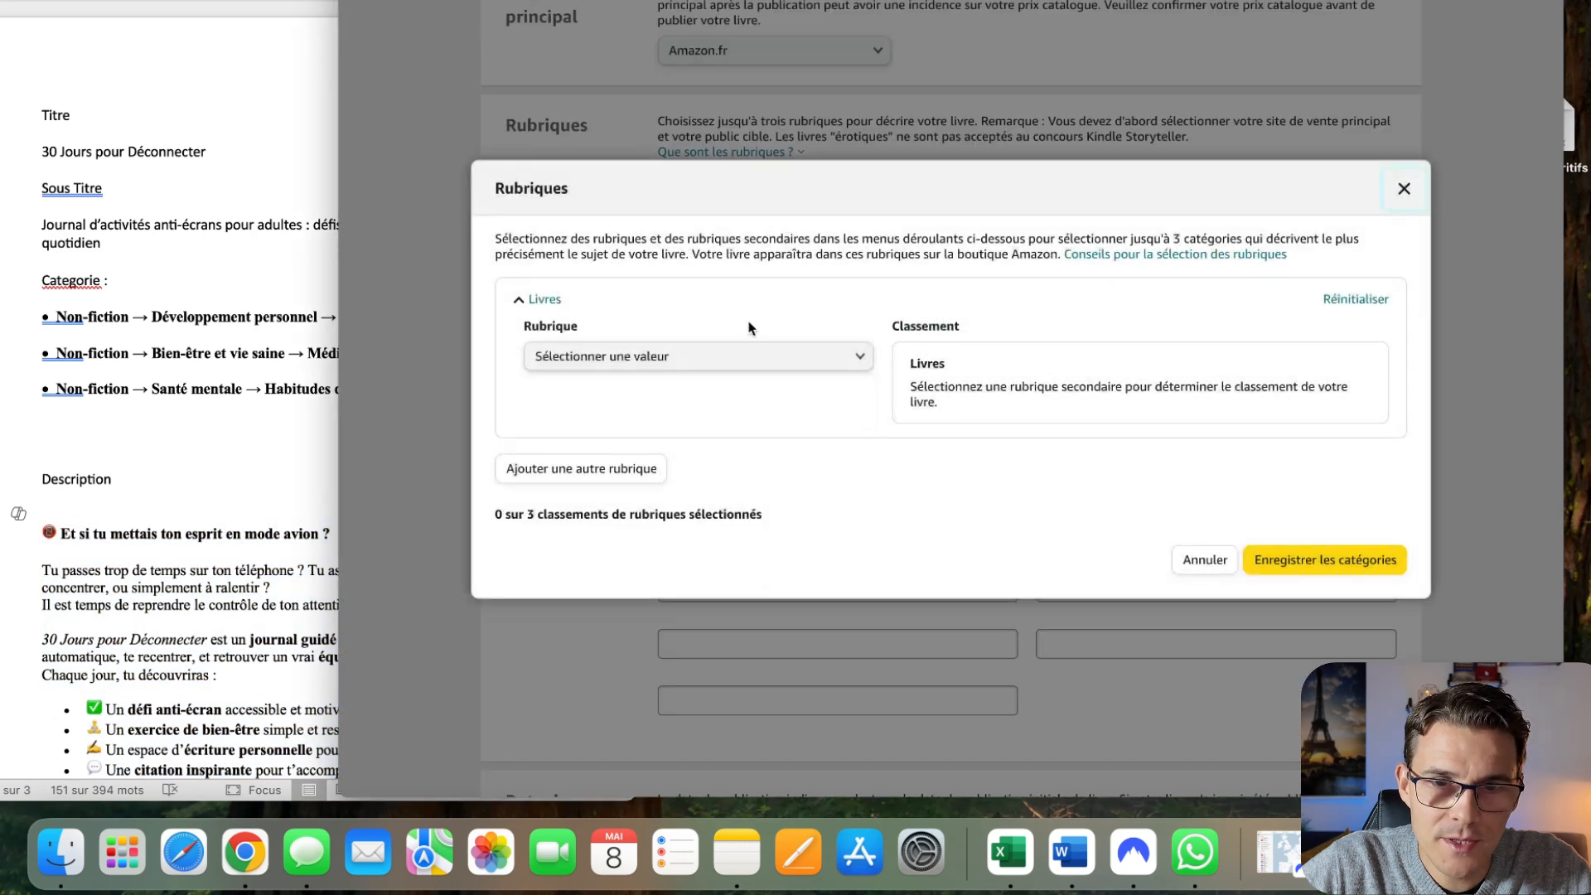
# - Set the category to "Famille et bien-être" with the subcategory "Développement personnel"
pyautogui.click(735, 358)
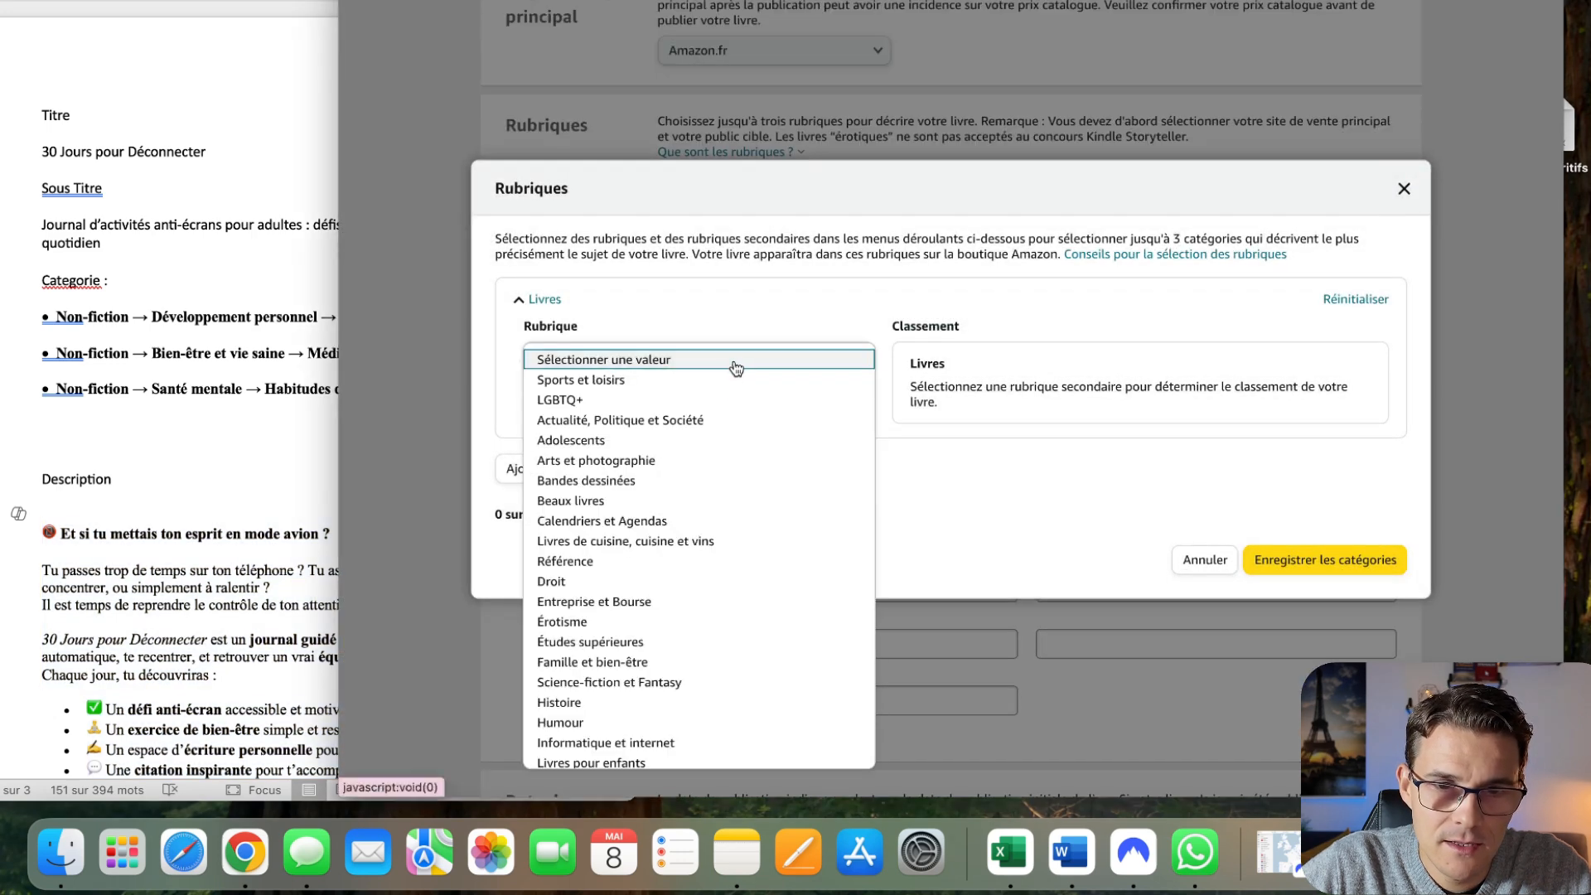
pyautogui.scroll(-7, 717, 555)
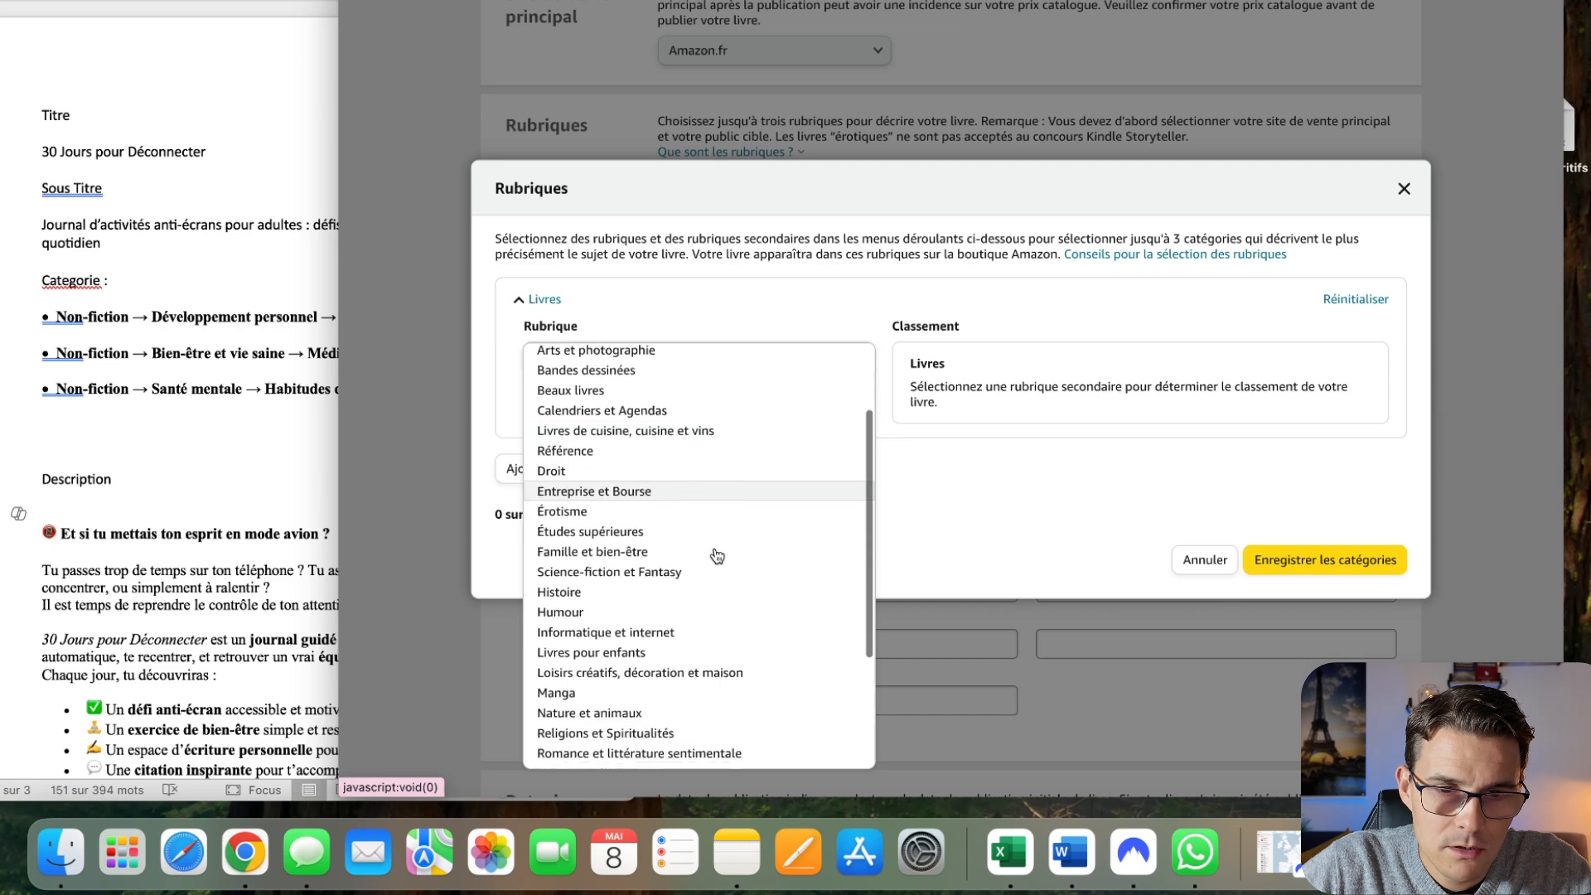
pyautogui.scroll(-3, 718, 555)
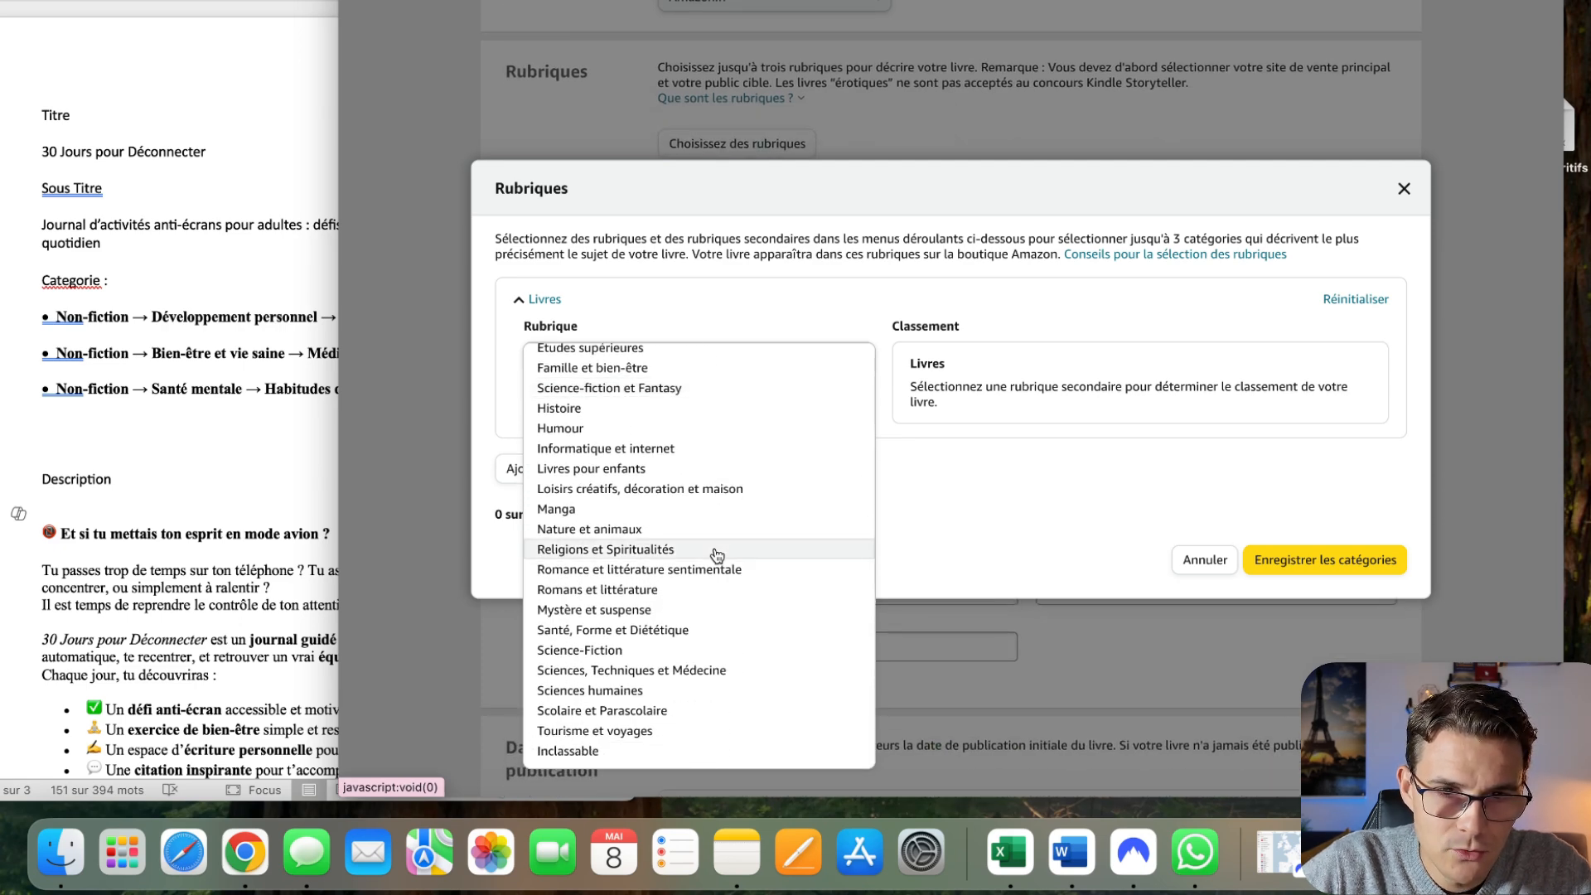
pyautogui.scroll(3, 718, 555)
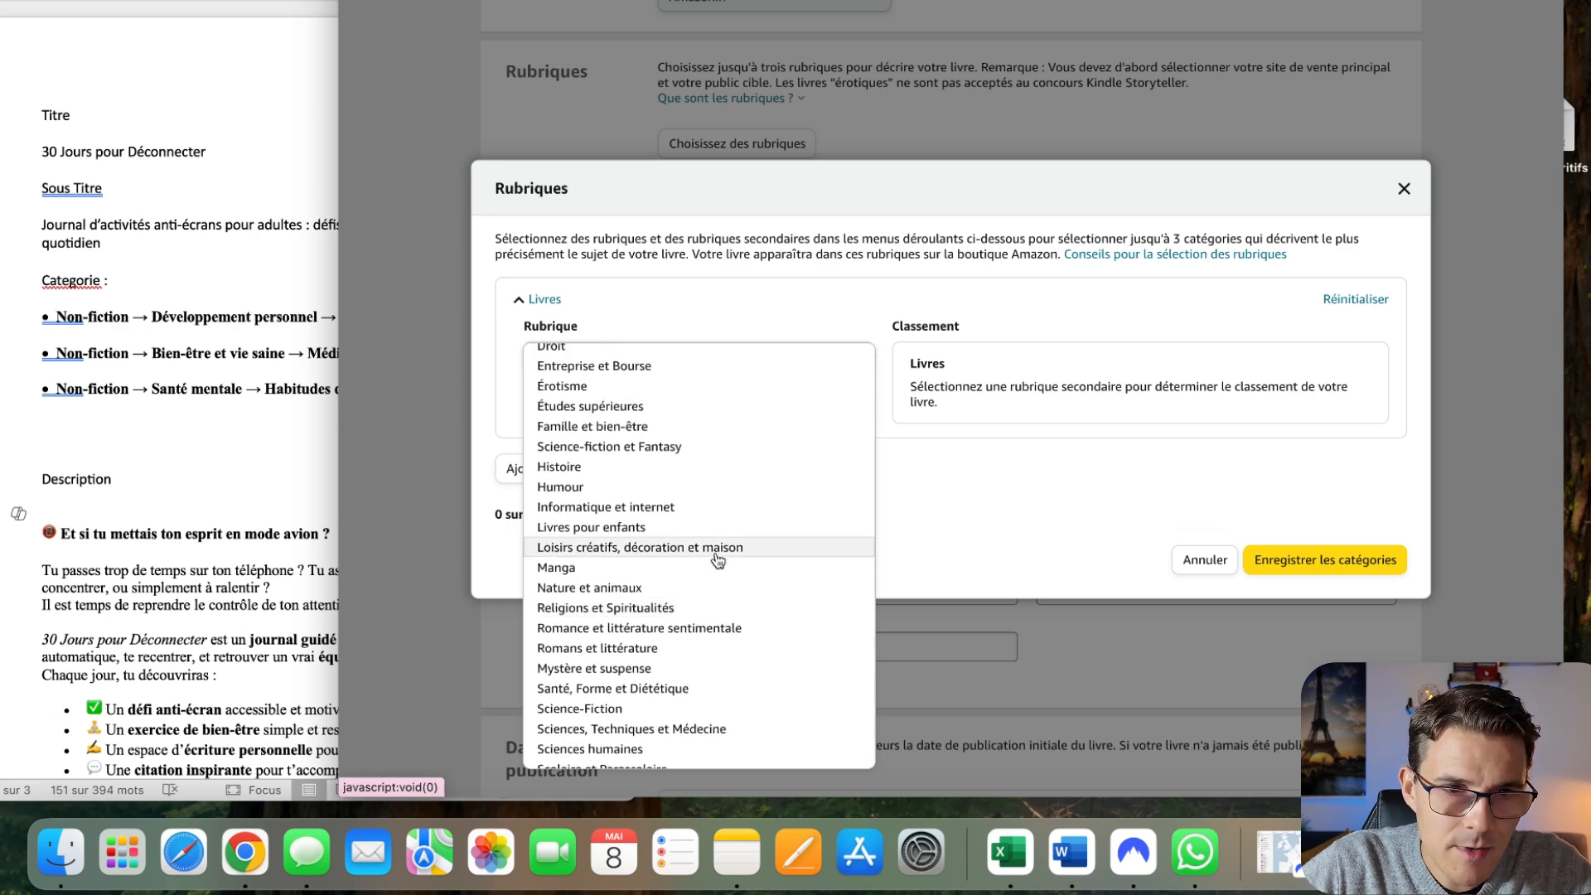
pyautogui.scroll(2, 717, 556)
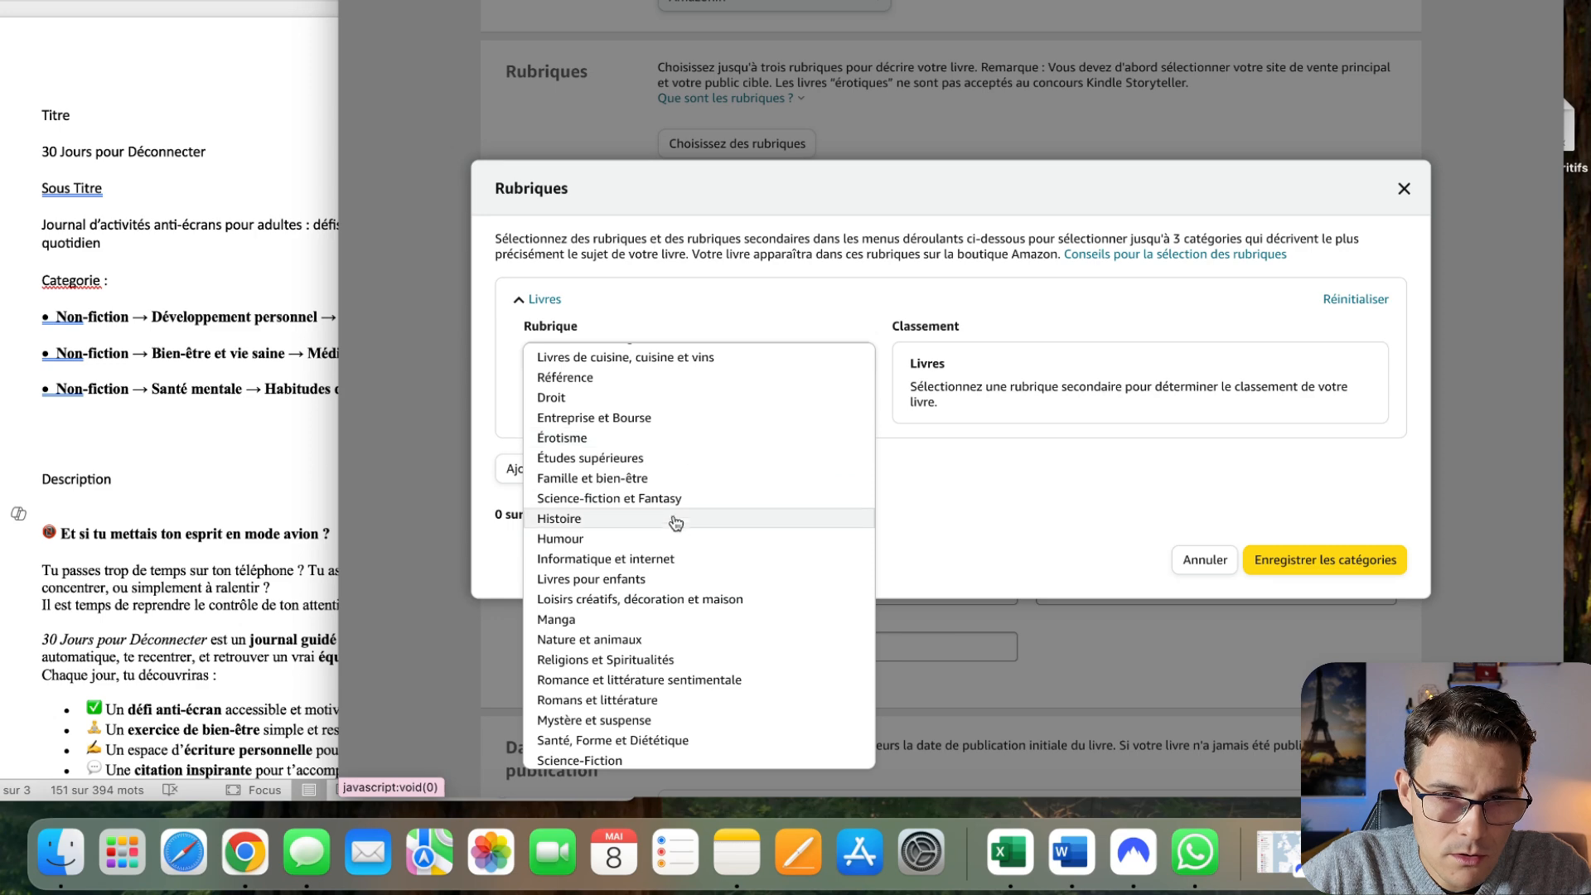
pyautogui.scroll(-2, 680, 599)
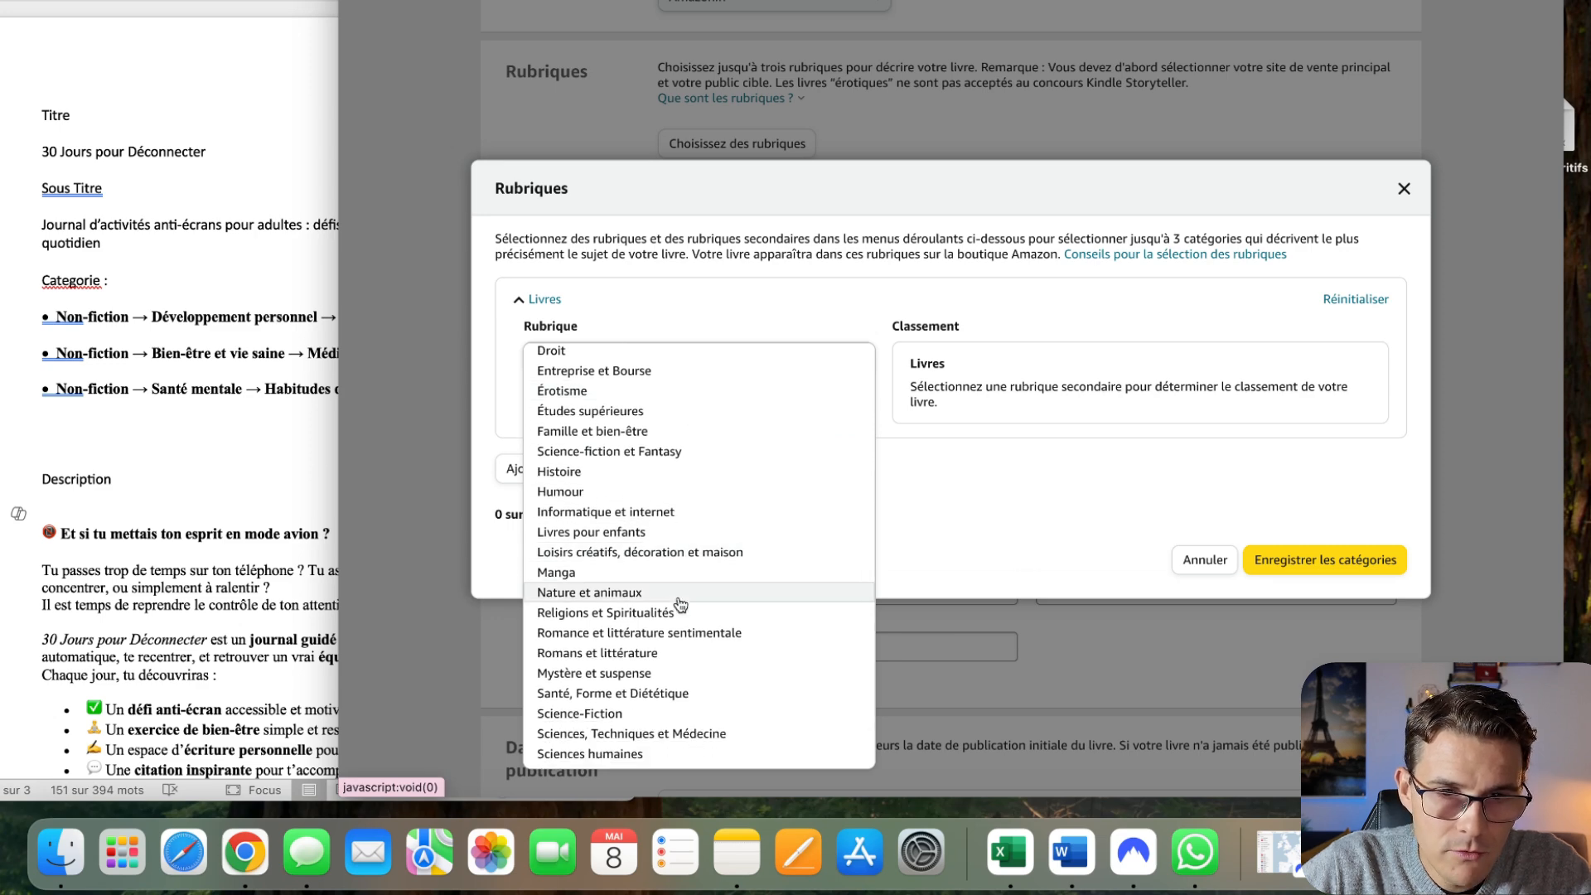
pyautogui.click(628, 434)
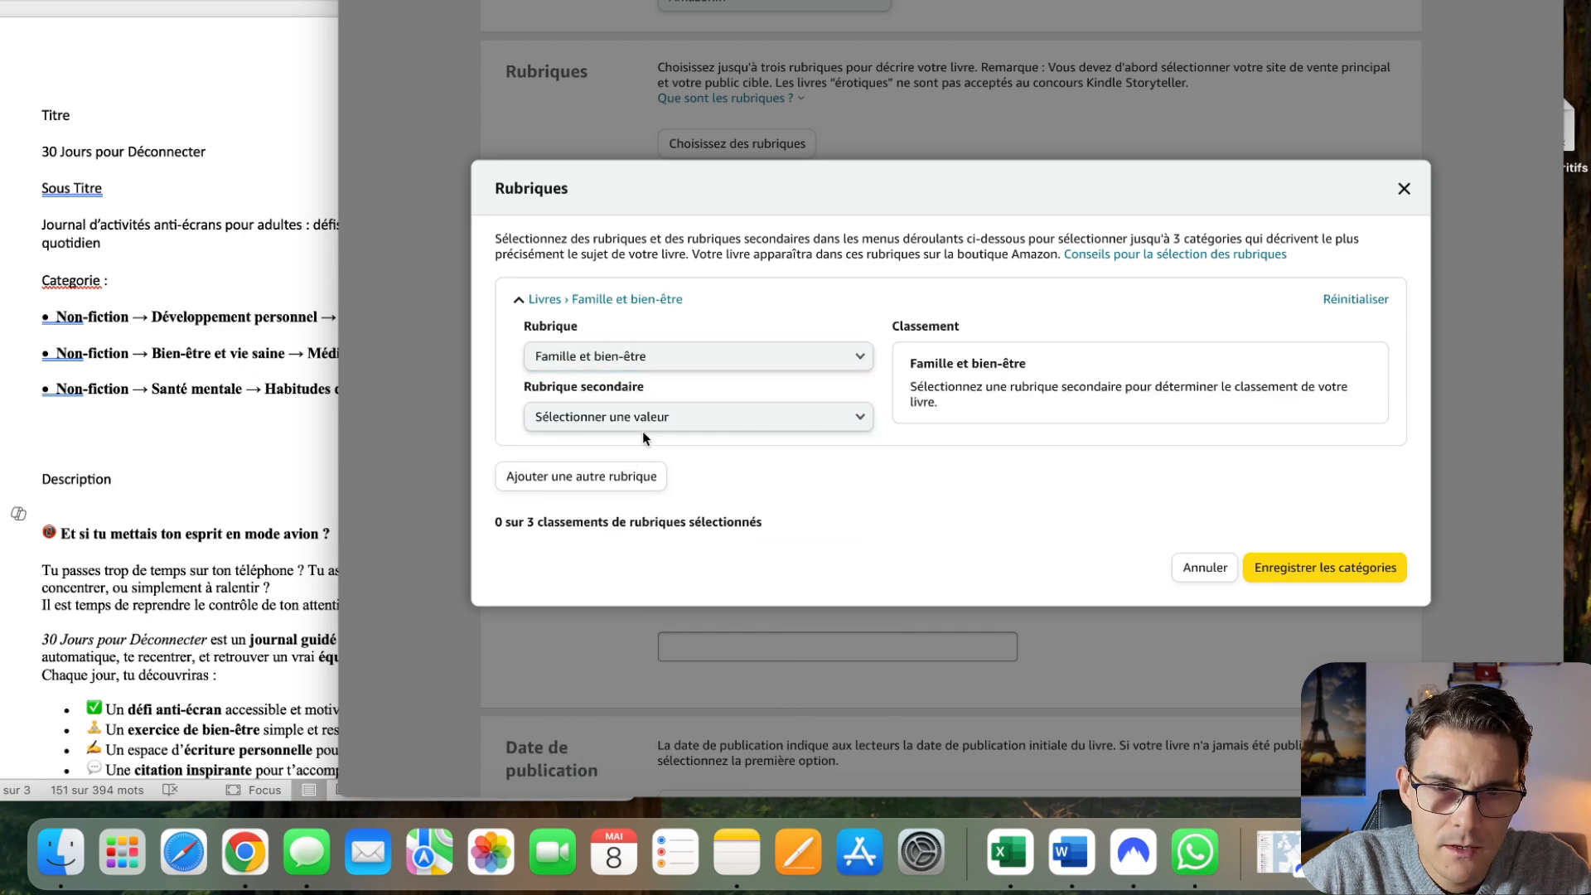
pyautogui.click(650, 423)
pyautogui.click(646, 441)
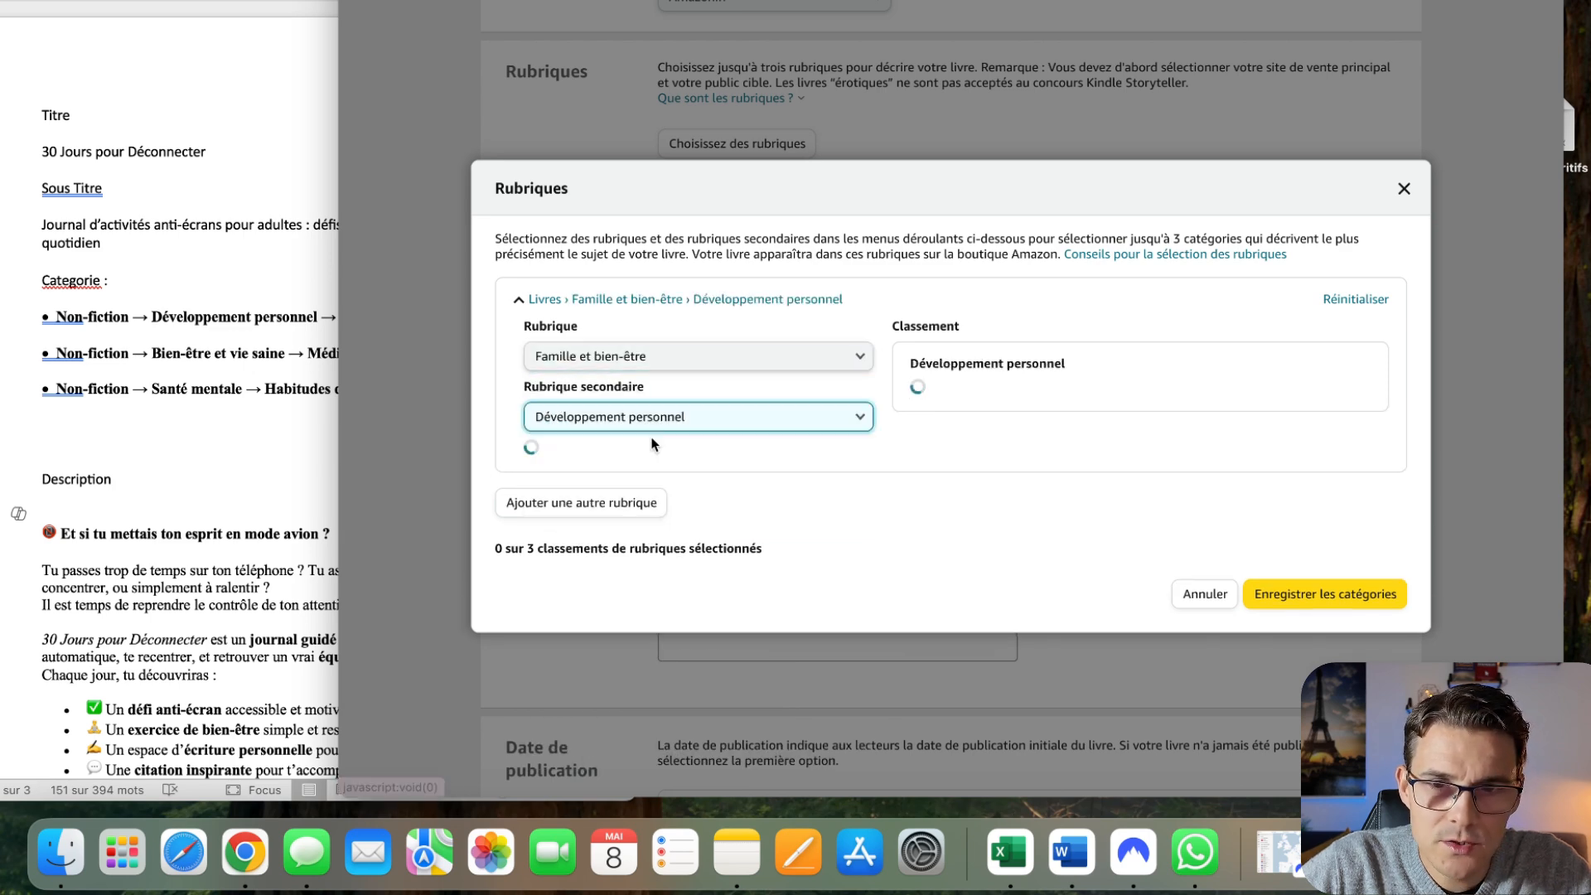
# - Select the placements Bonheur, Confiance en soi and Maîtrise de soi under Développement personnel, and save the categories
pyautogui.click(286, 447)
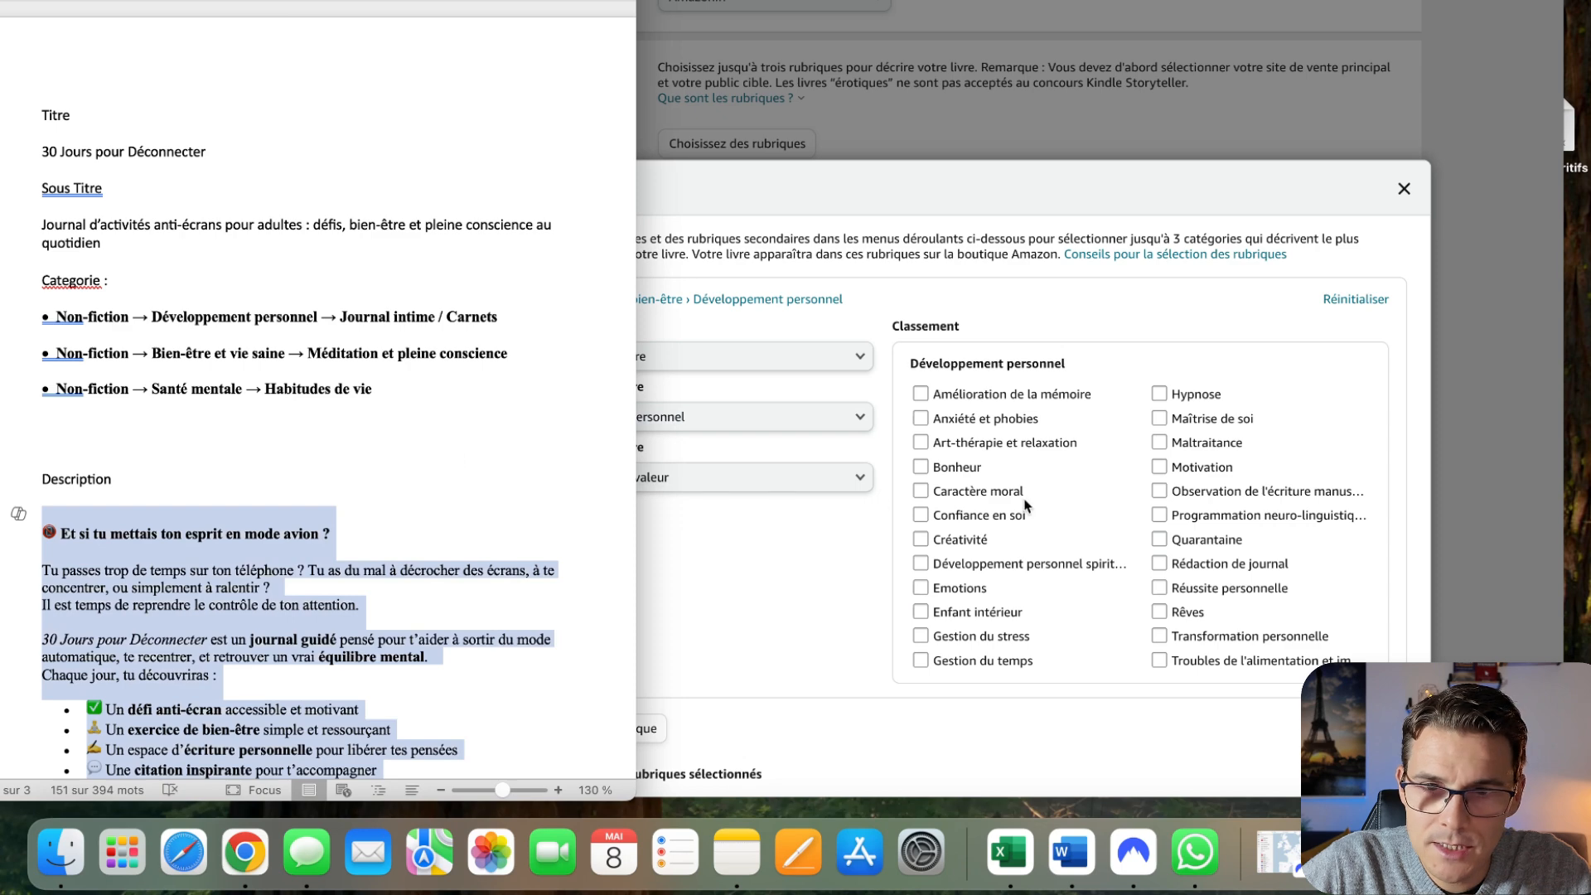
pyautogui.click(870, 626)
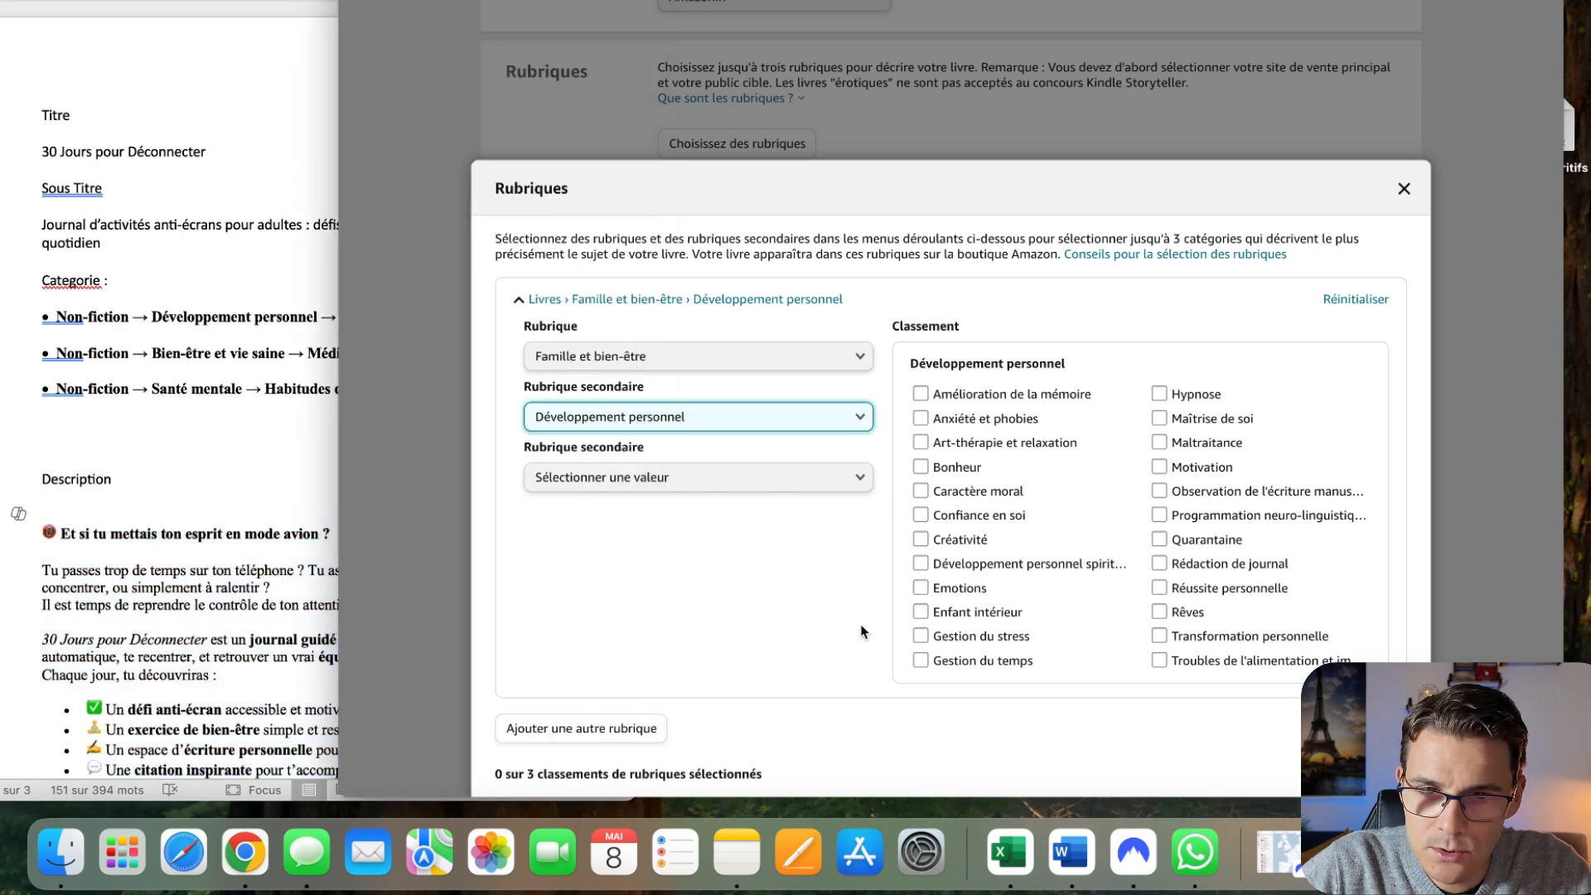
pyautogui.click(832, 477)
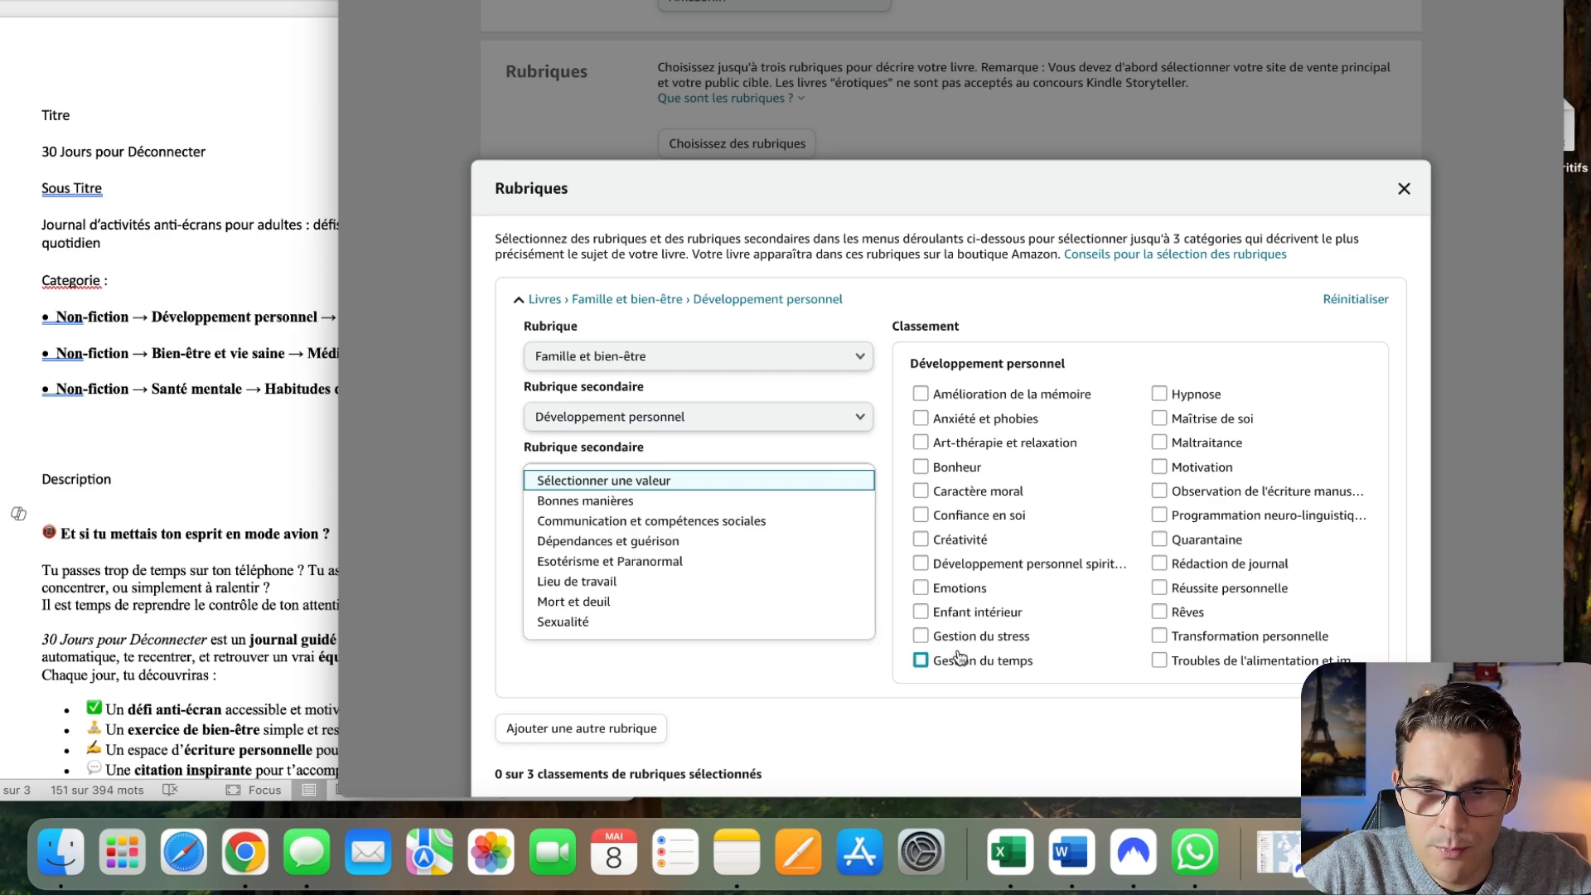
pyautogui.click(925, 469)
pyautogui.click(923, 468)
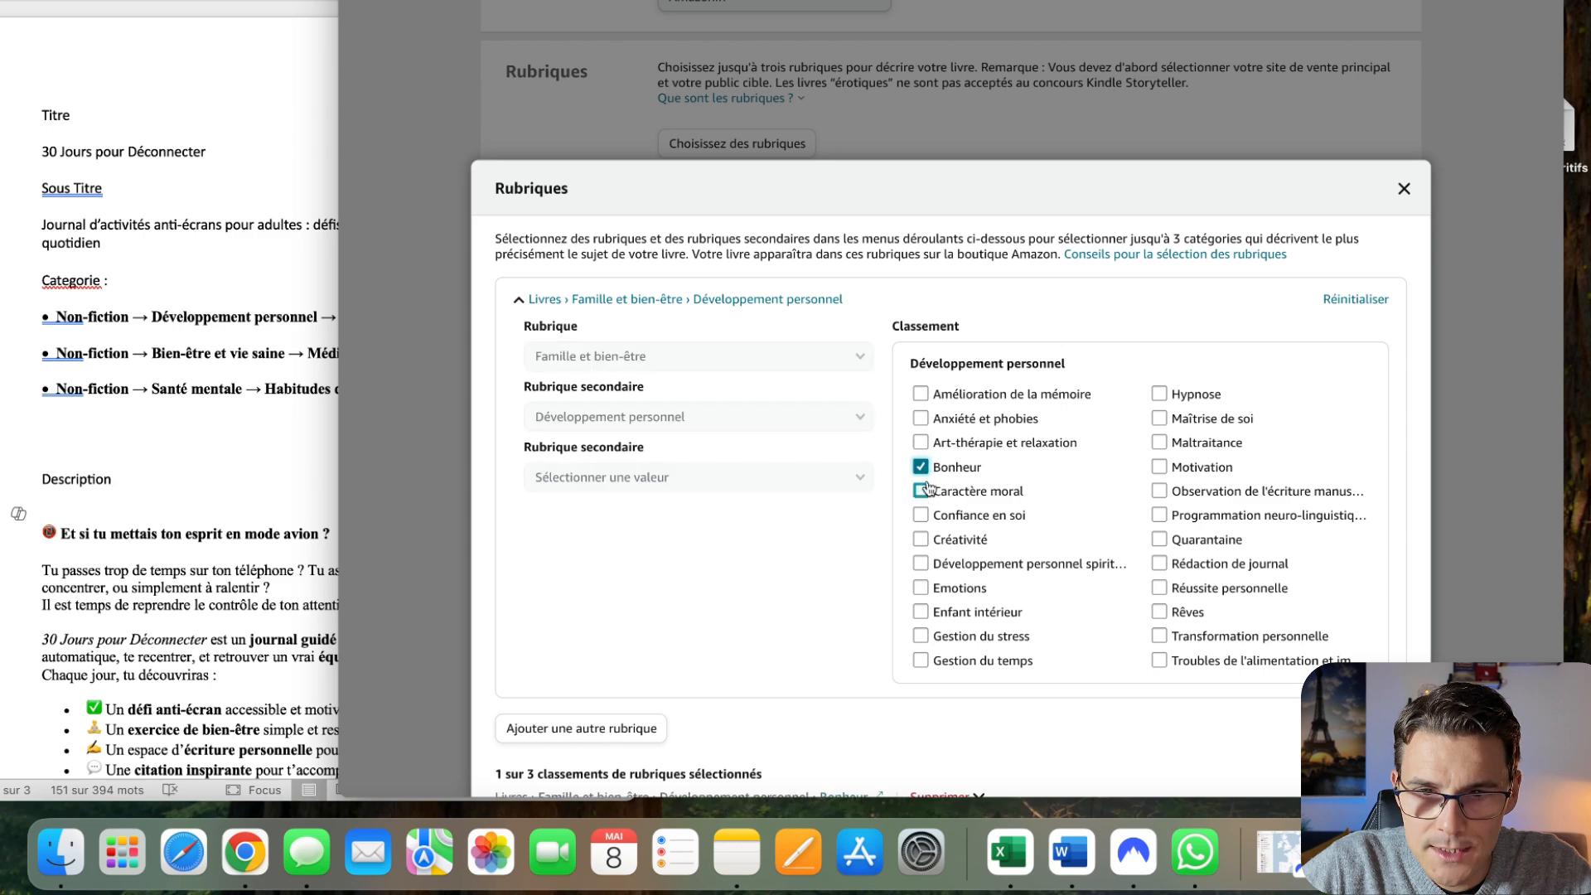
pyautogui.click(921, 516)
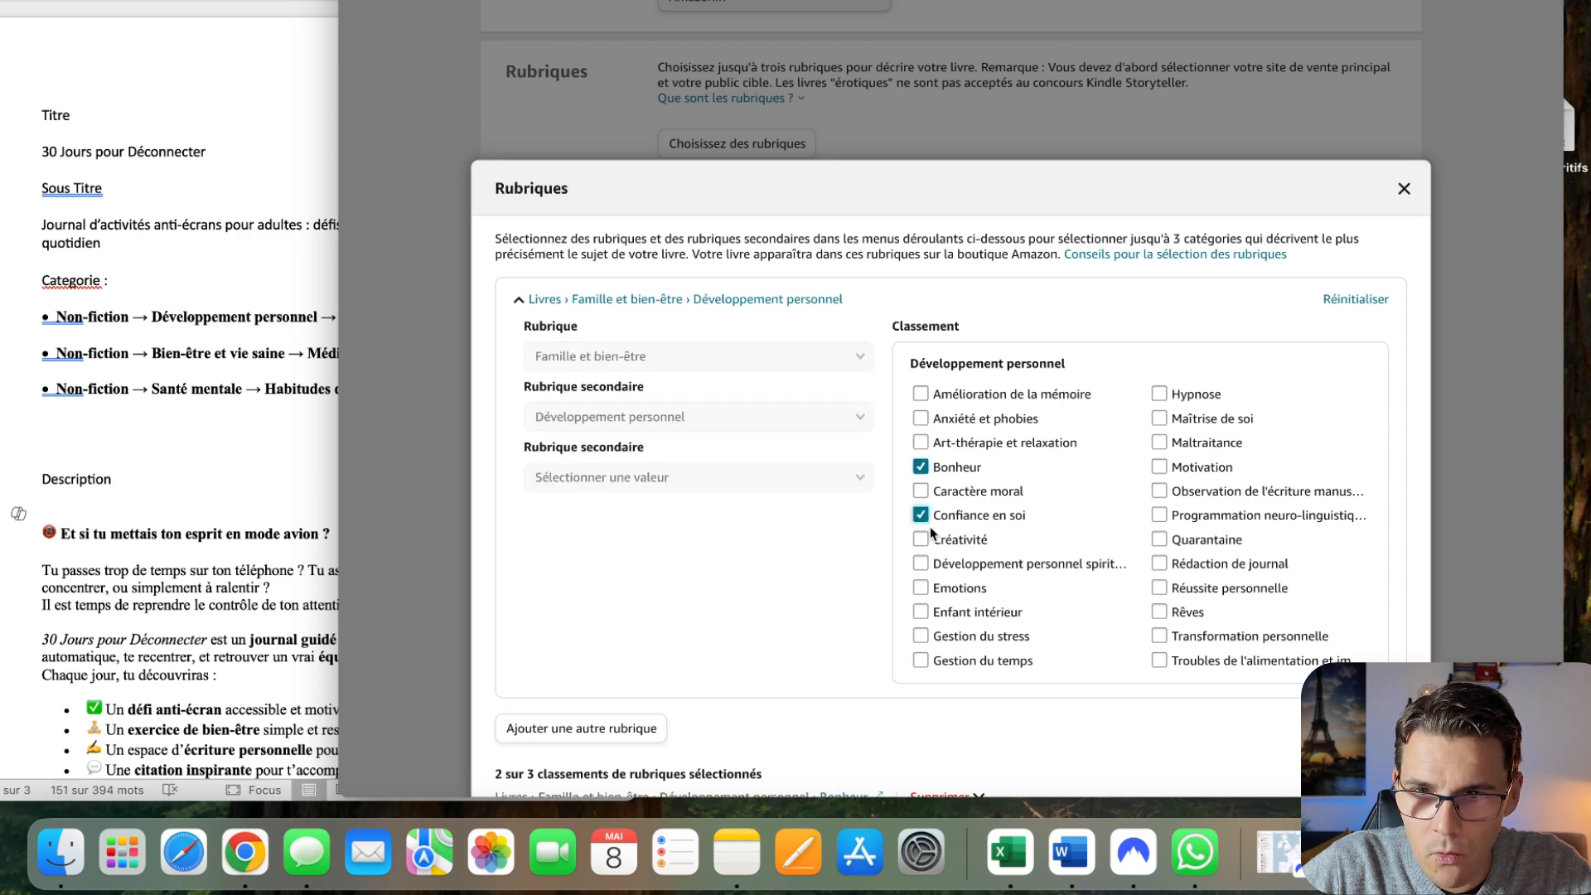
pyautogui.click(1163, 420)
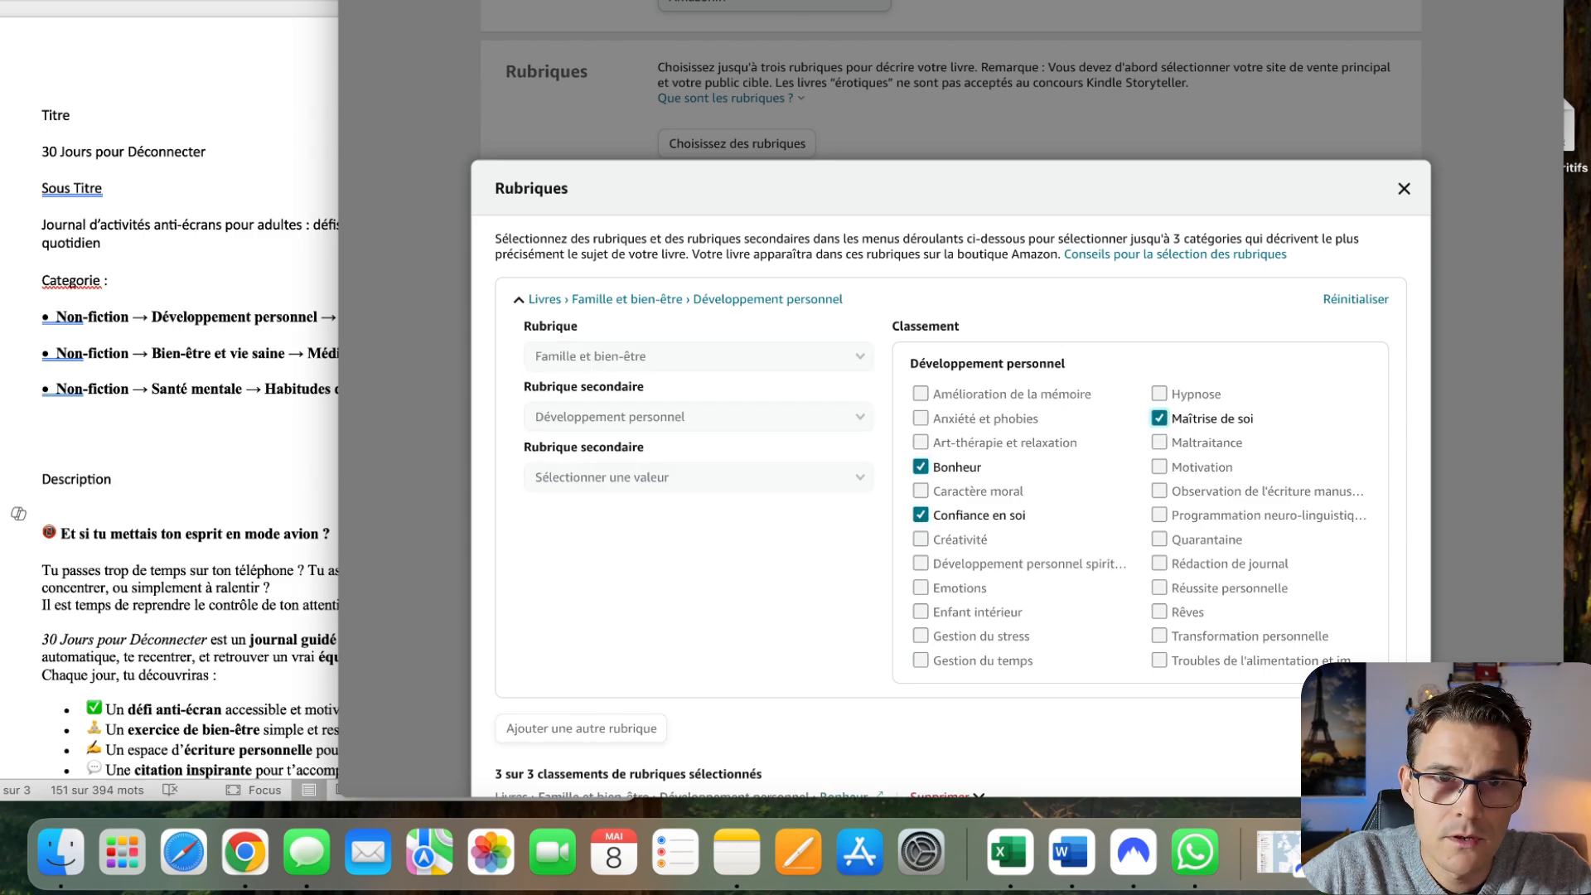
pyautogui.scroll(-3, 791, 385)
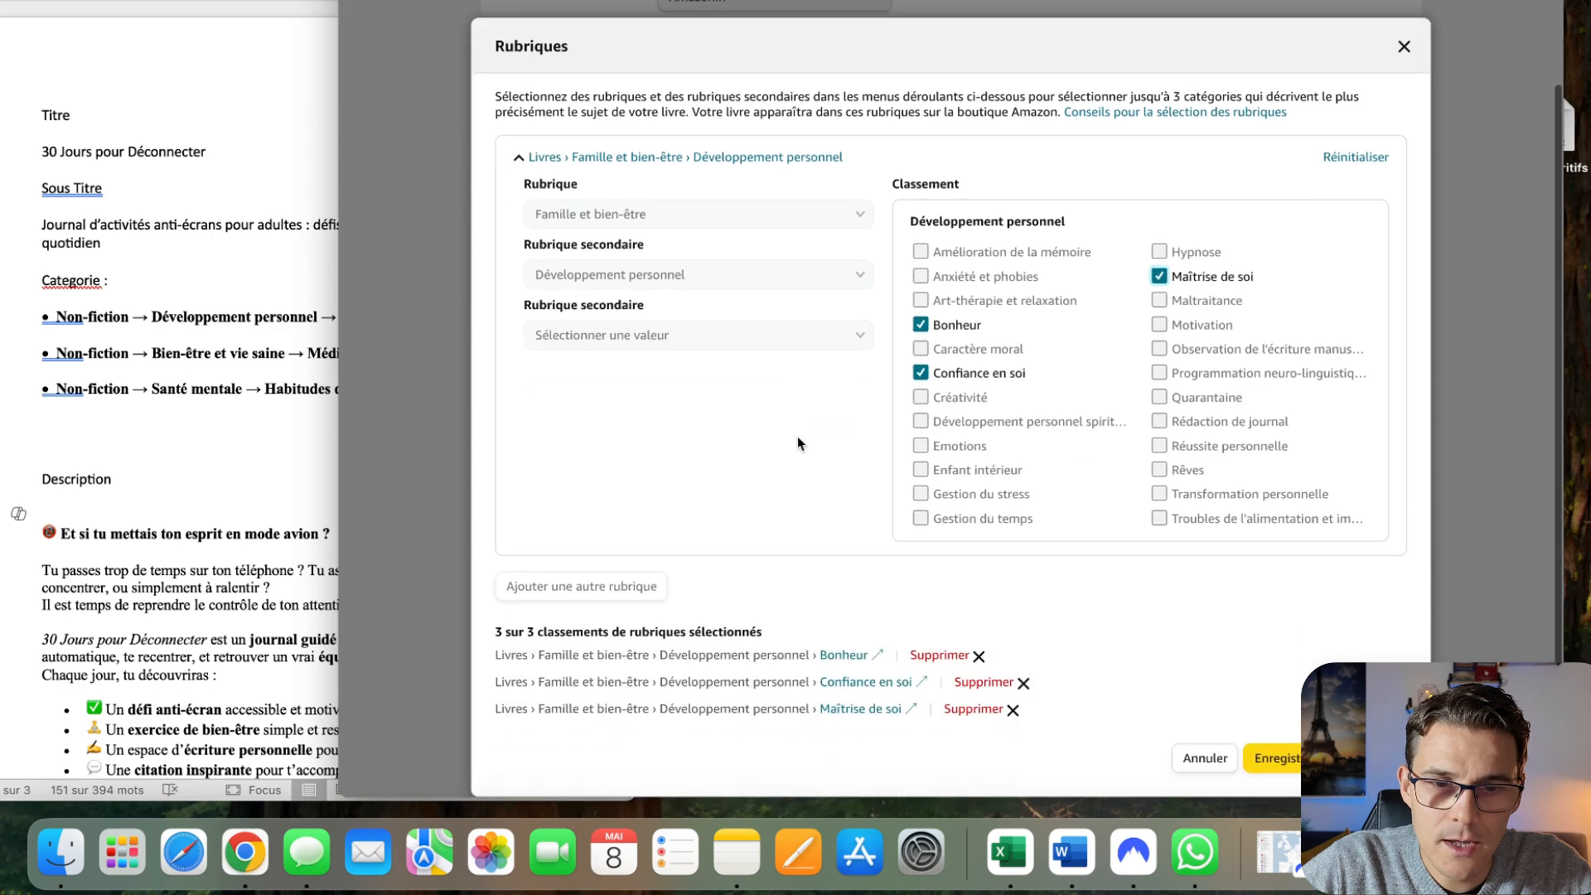
pyautogui.click(1281, 761)
# - Copy the keyword "déconnexion numérique" from the Word metadata document into the first KDP keyword field
pyautogui.scroll(-3, 735, 508)
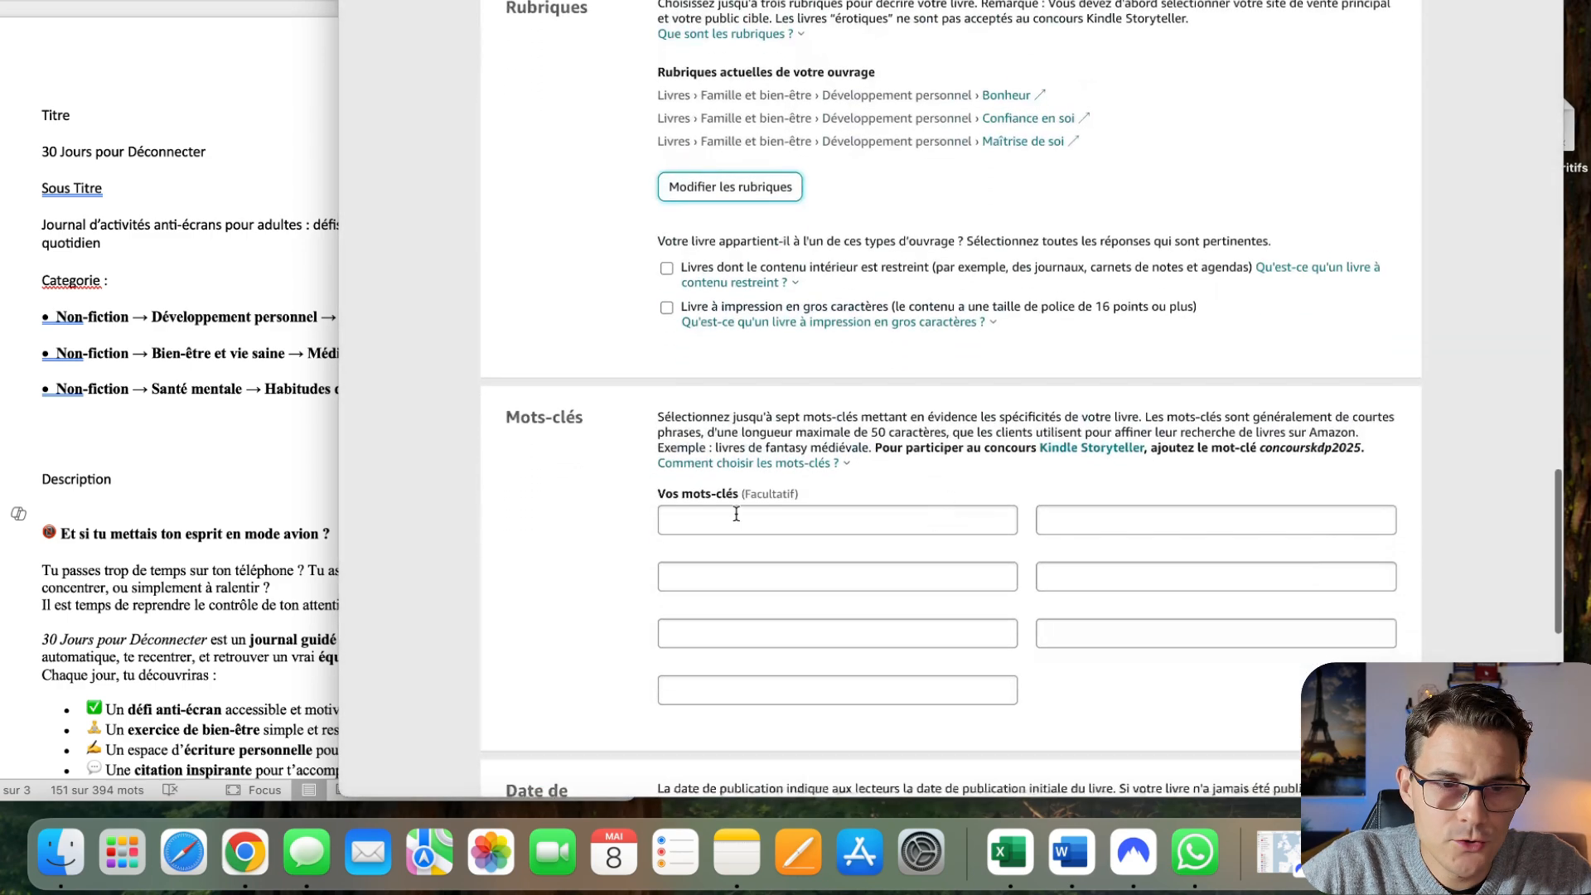
pyautogui.click(199, 444)
pyautogui.scroll(-10, 212, 560)
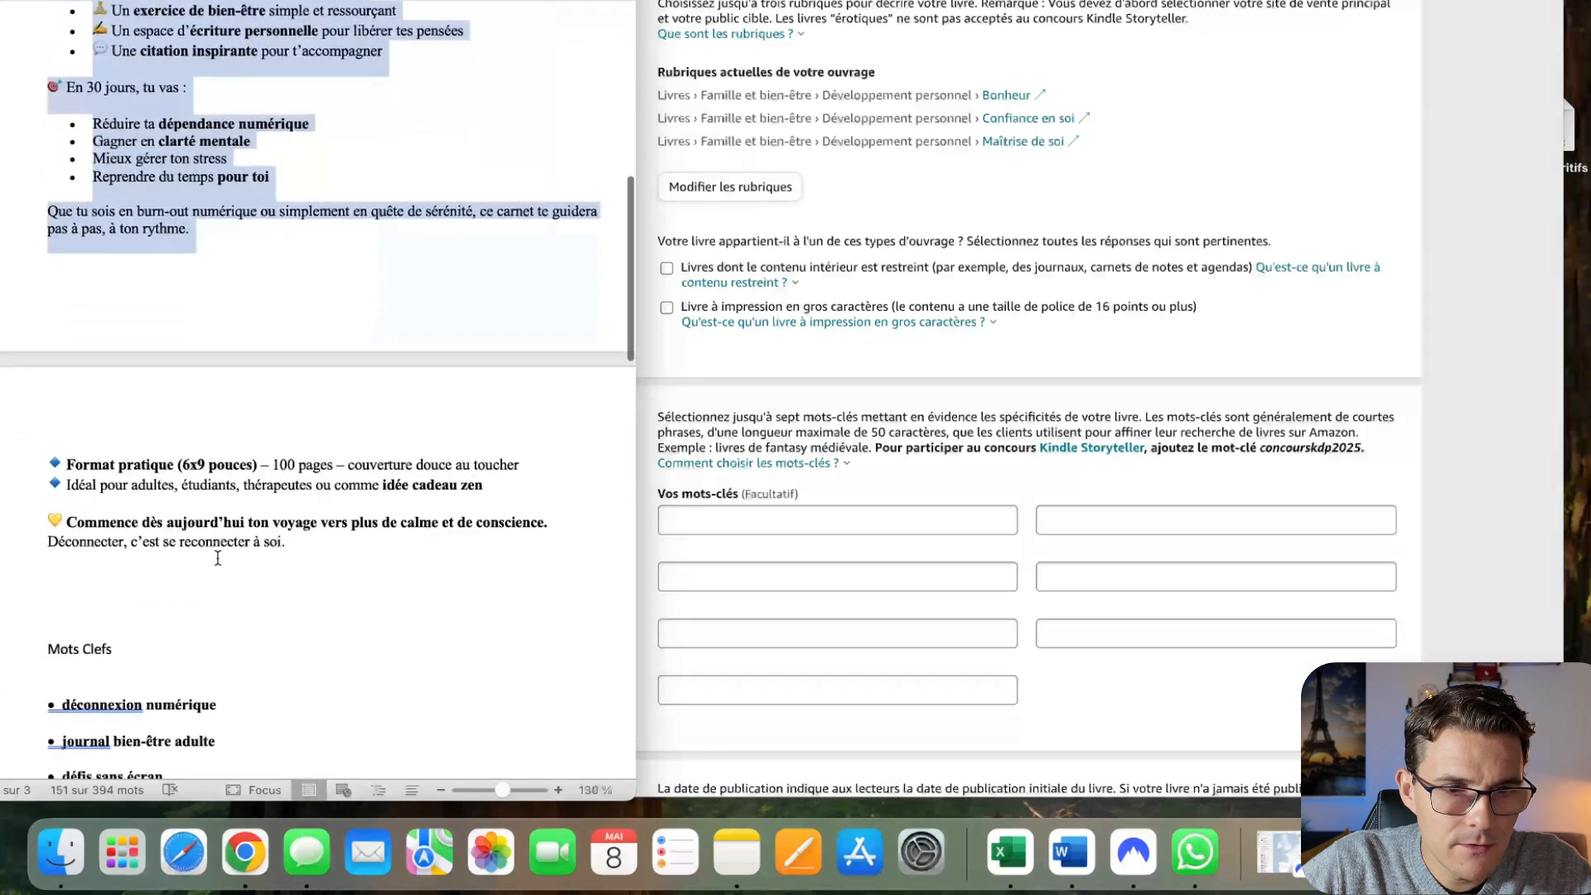
pyautogui.moveTo(222, 549); pyautogui.dragTo(106, 555)
pyautogui.press('super+c')
pyautogui.click(914, 517)
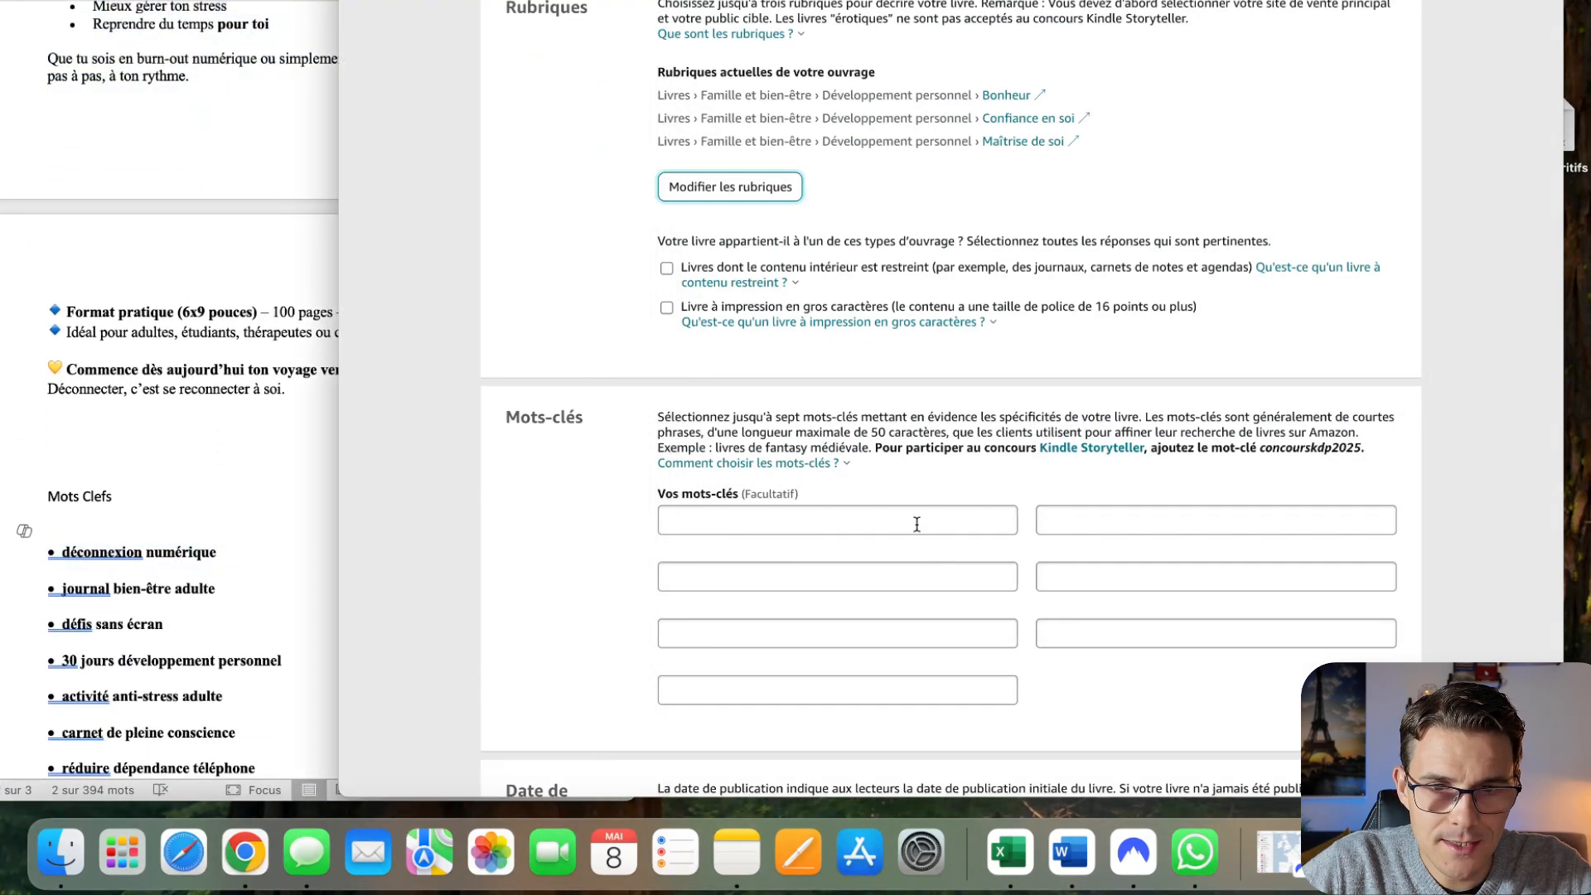
pyautogui.press('super+v')
# - Copy the keyword "journal bien-être adulte" from the Word metadata document into the second KDP keyword field
pyautogui.click(225, 557)
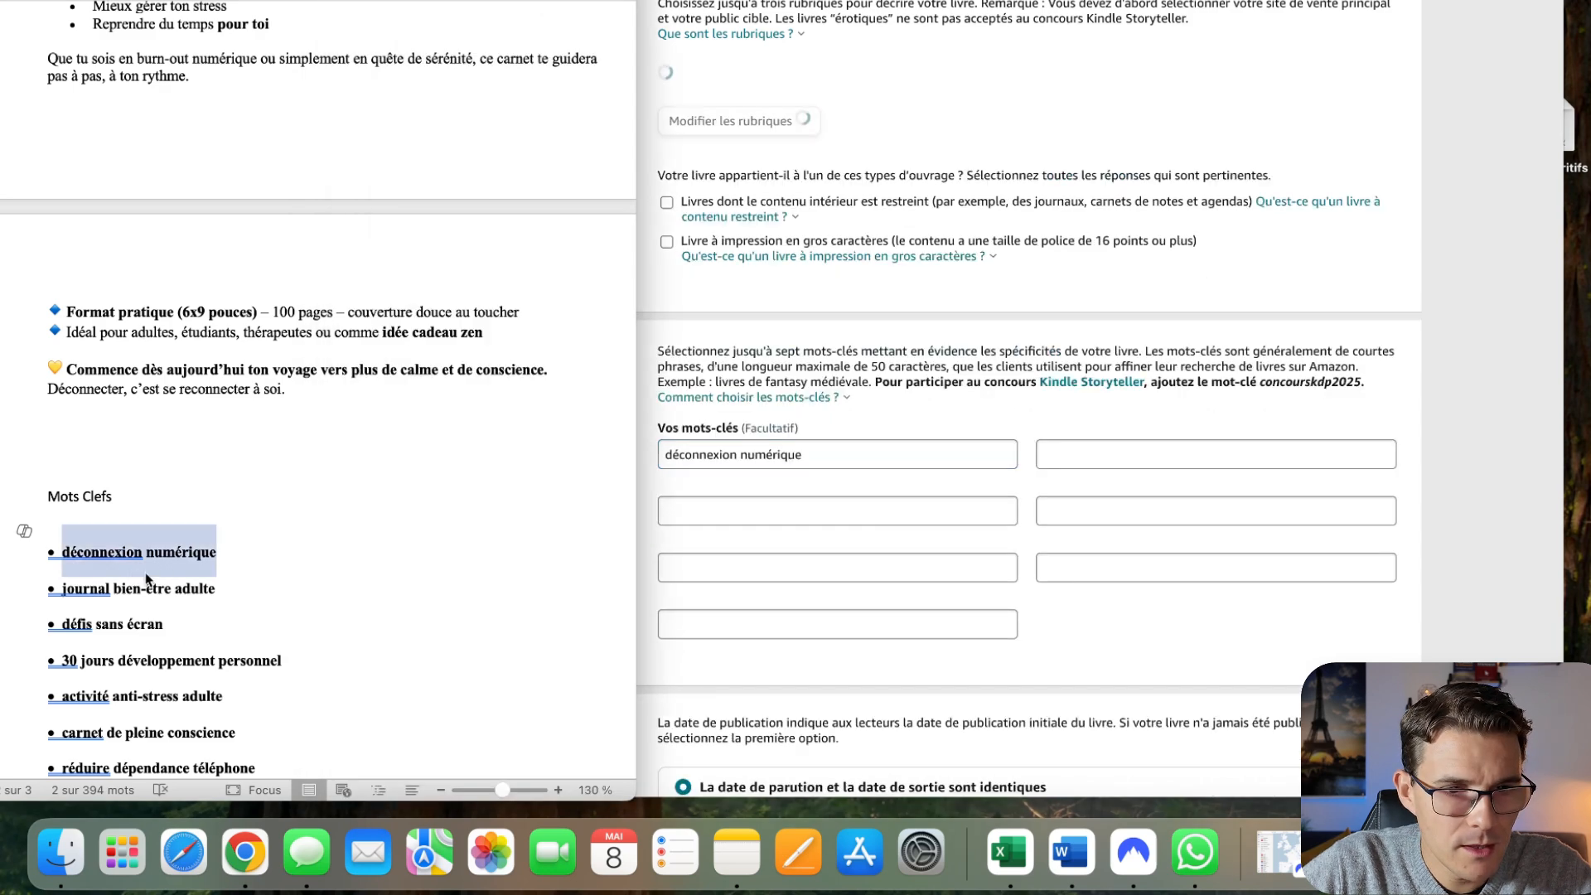
pyautogui.moveTo(243, 593); pyautogui.dragTo(126, 588)
pyautogui.press('super+c')
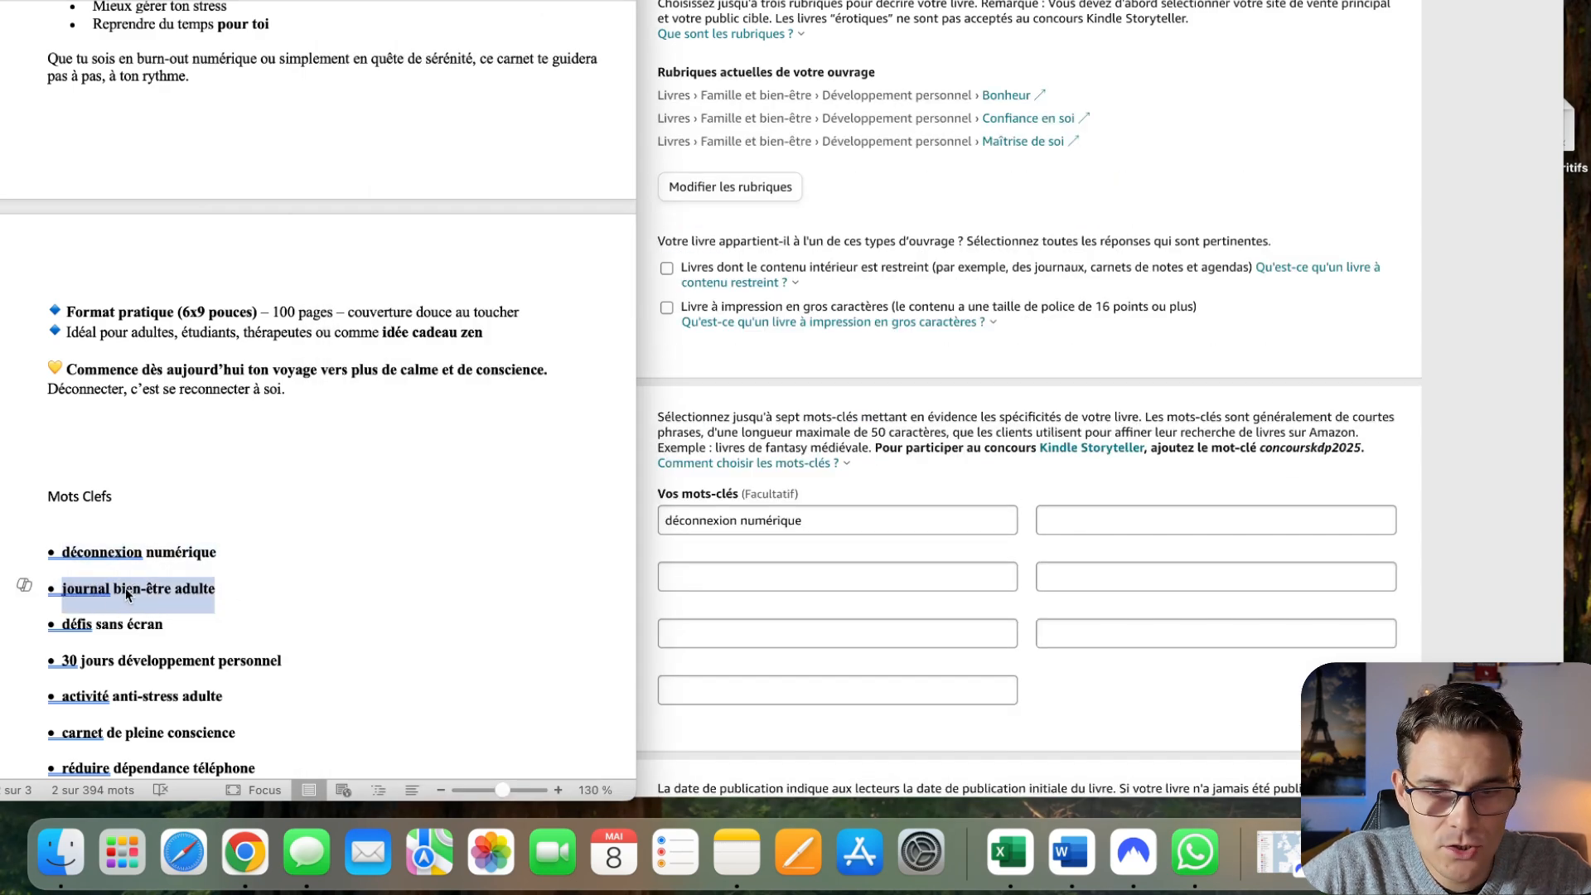
pyautogui.click(1127, 532)
pyautogui.click(1130, 519)
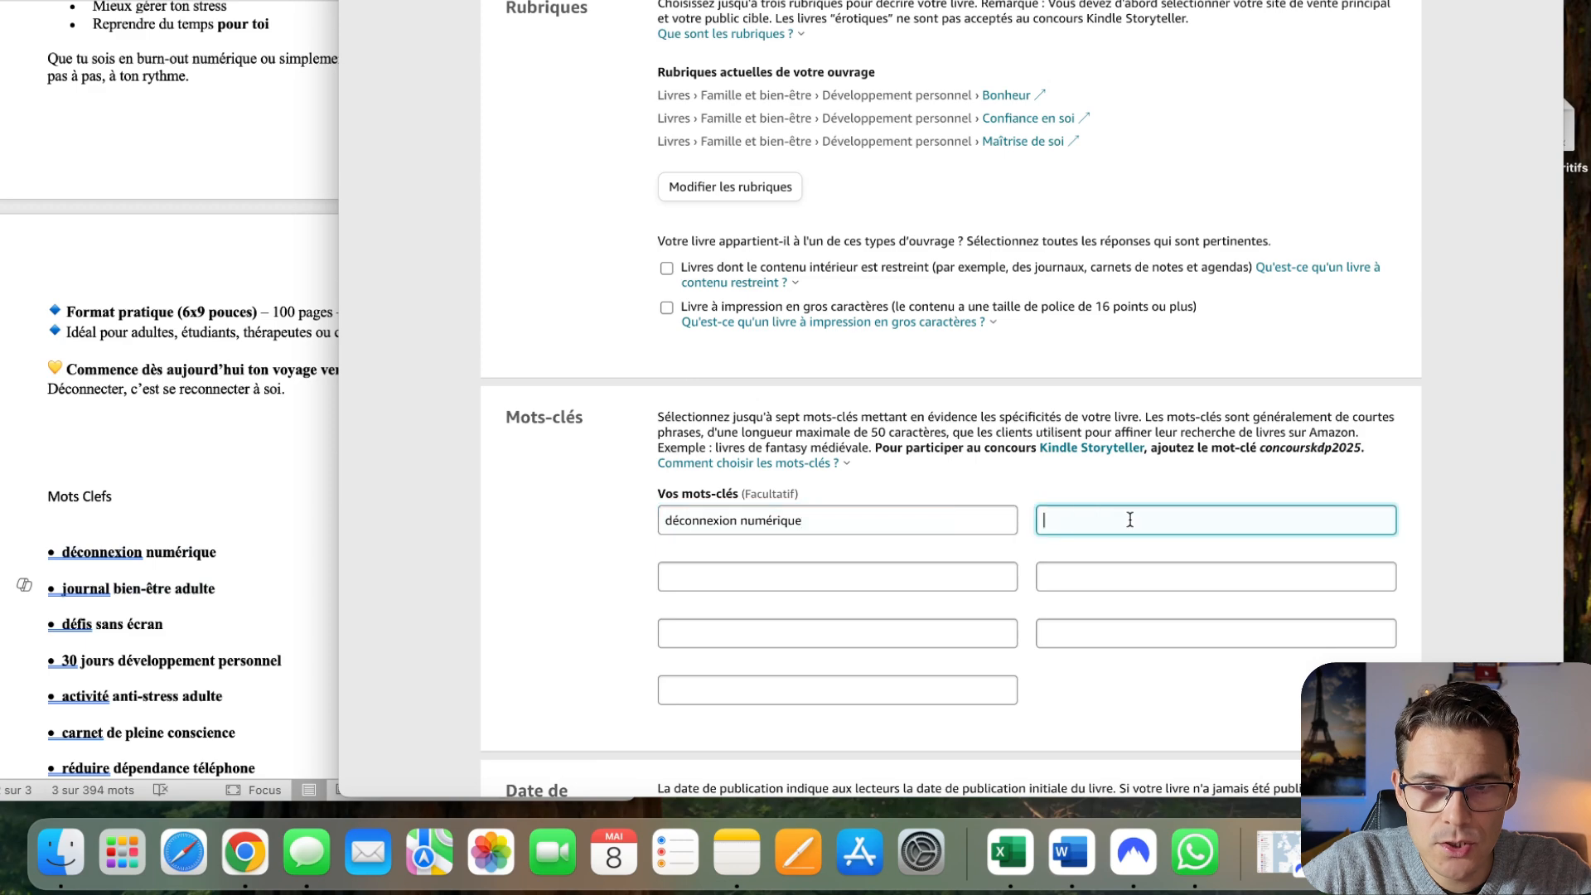
pyautogui.press('super+v')
# - Copy the keyword "défis sans écran" from the Word metadata document into the third KDP keyword field
pyautogui.click(209, 654)
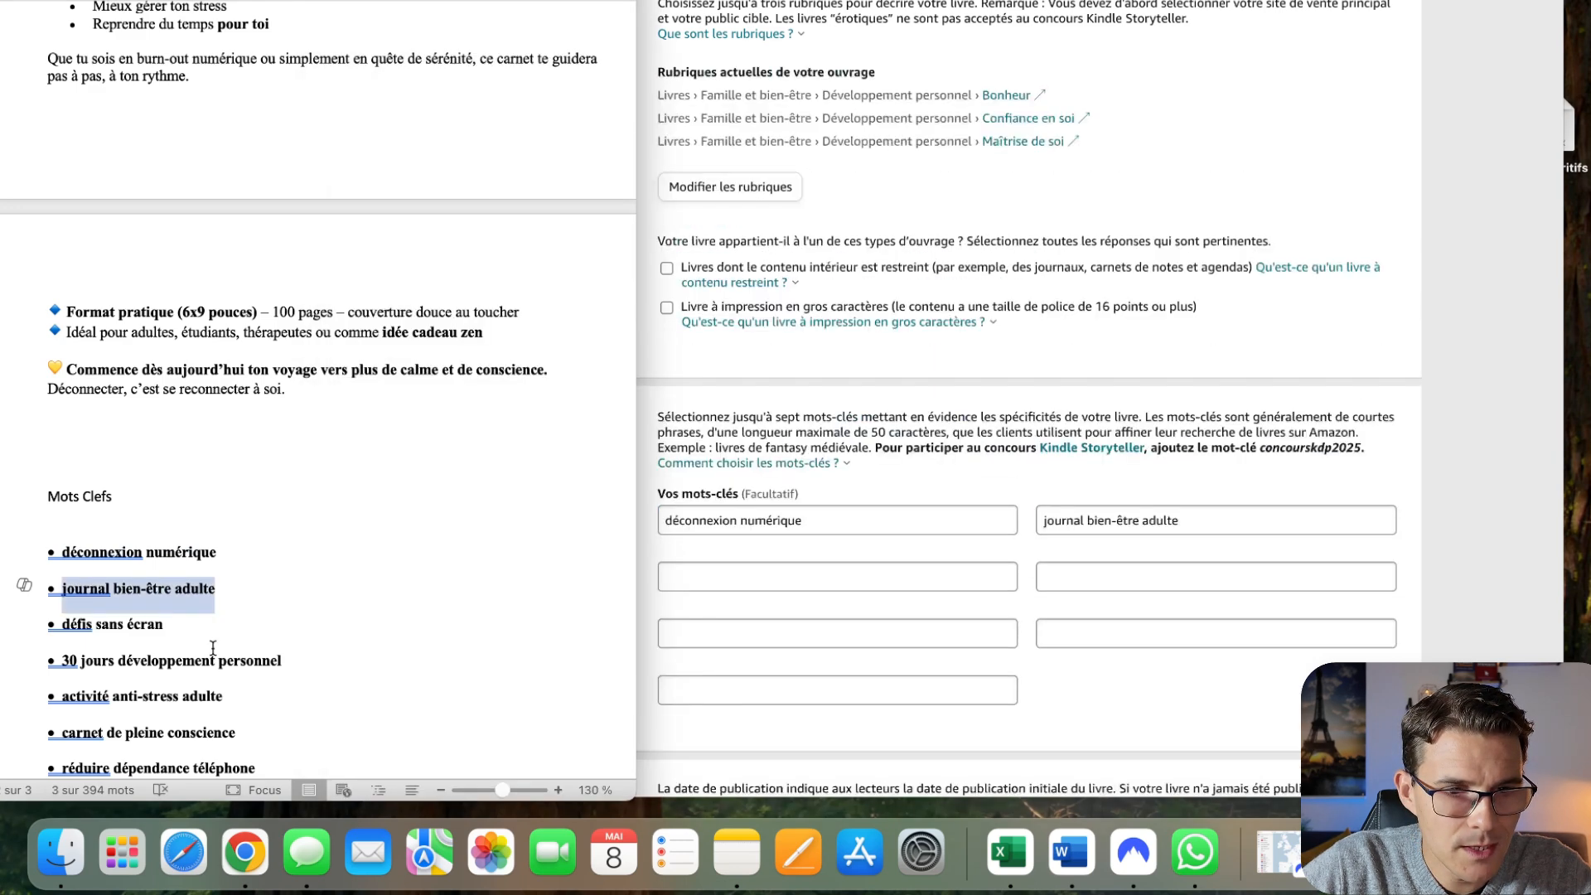
pyautogui.scroll(-5, 214, 525)
pyautogui.moveTo(197, 433); pyautogui.dragTo(84, 434)
pyautogui.press('super+c')
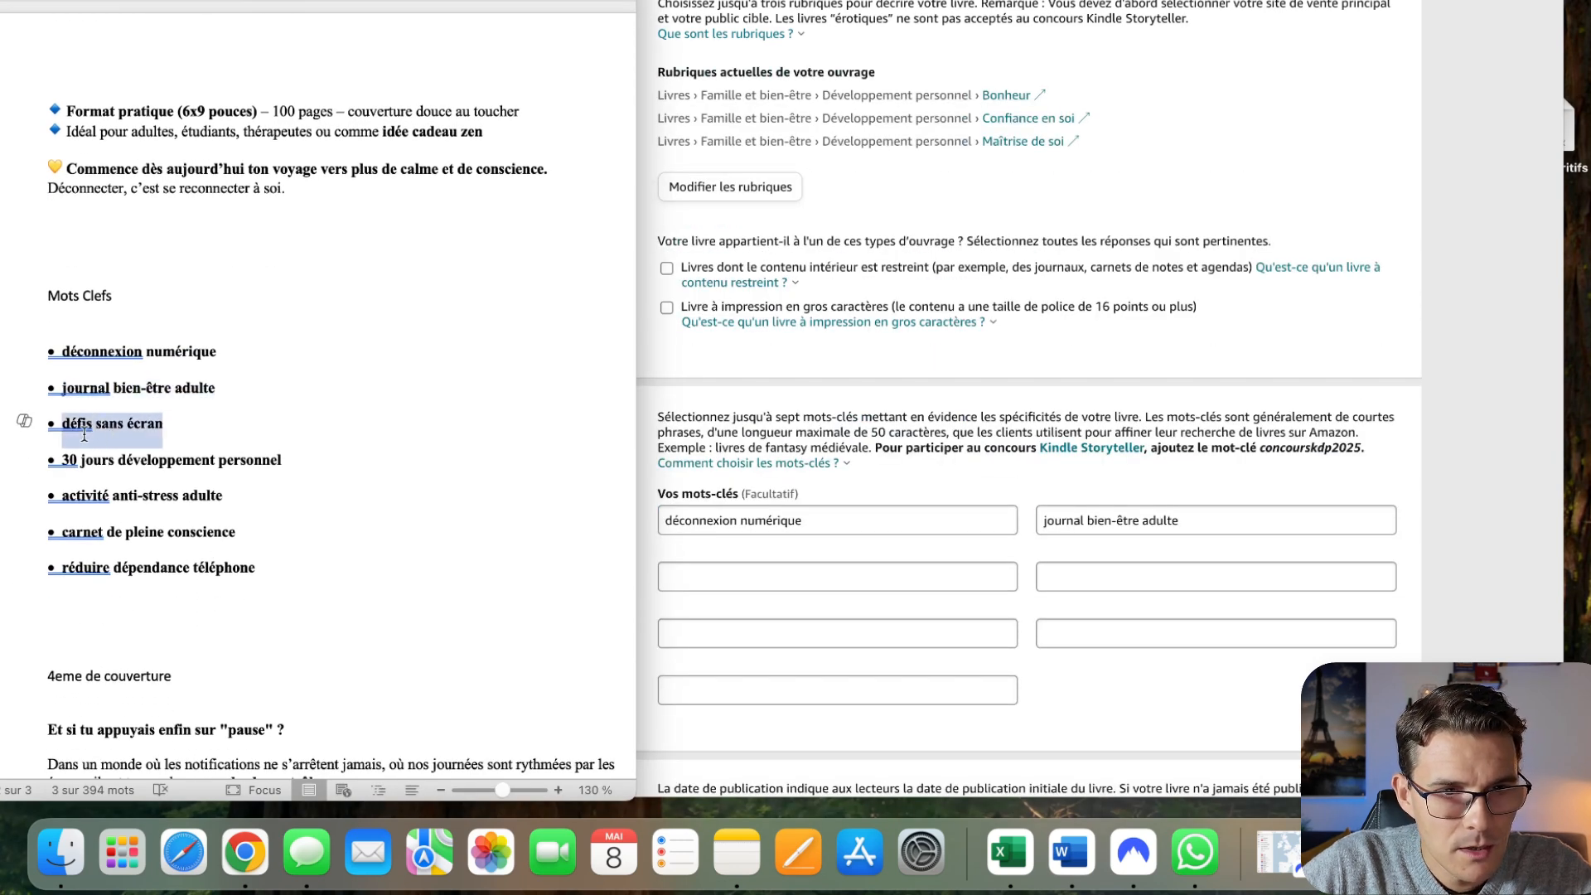
pyautogui.click(721, 580)
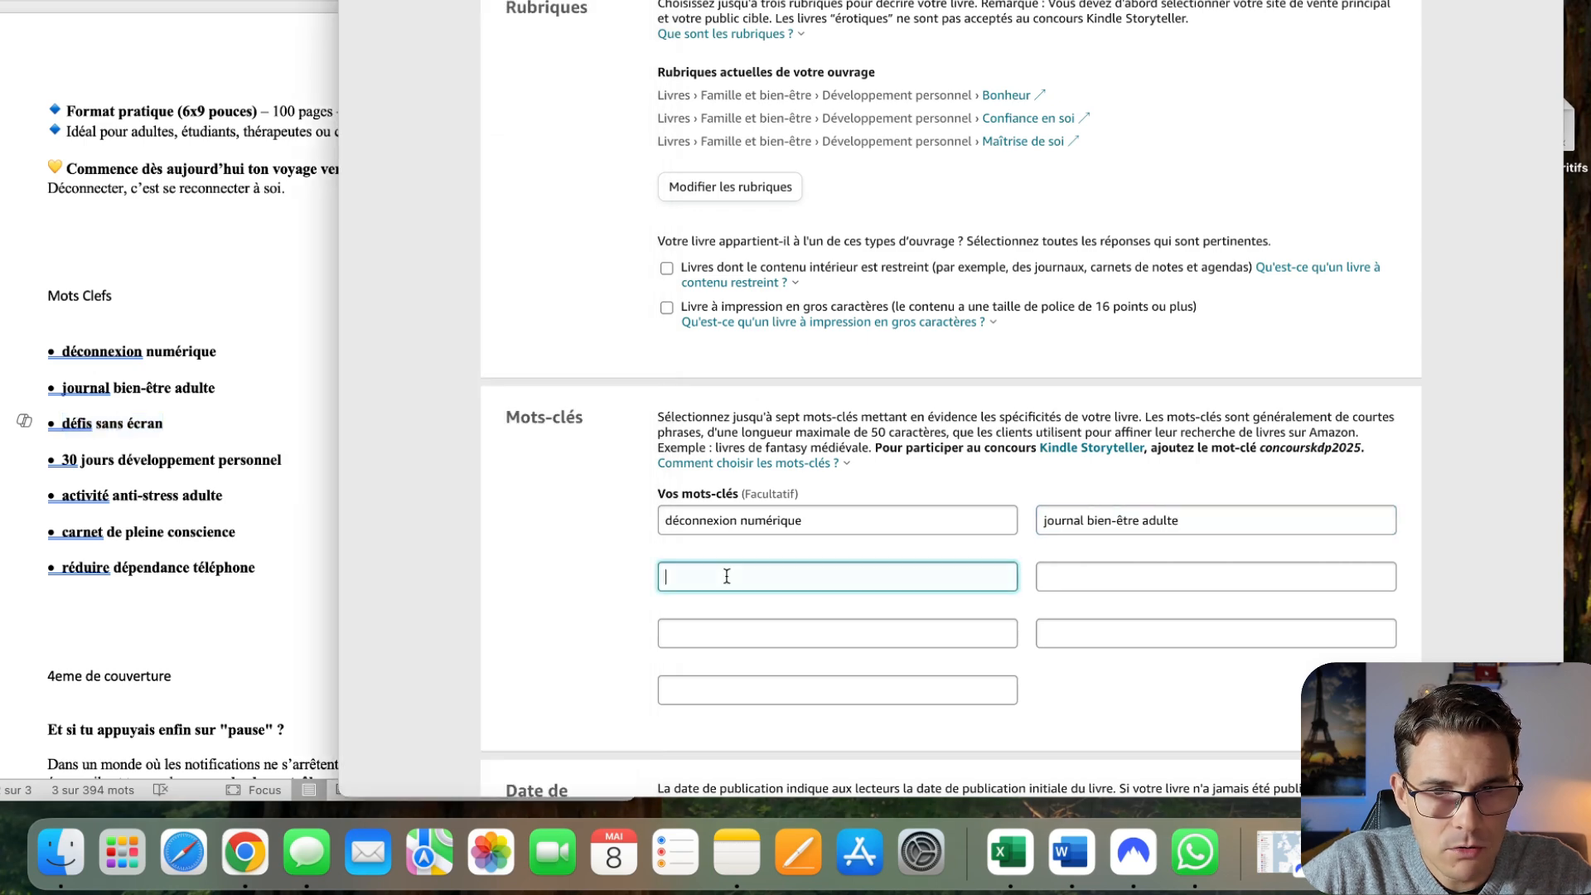
pyautogui.press('super+v')
# - Copy the keyword "30 jours développement personnel" from the Word metadata document into the fourth KDP keyword field
pyautogui.click(199, 544)
pyautogui.moveTo(283, 460); pyautogui.dragTo(108, 473)
pyautogui.moveTo(288, 464); pyautogui.dragTo(62, 469)
pyautogui.press('super+c')
pyautogui.click(1077, 584)
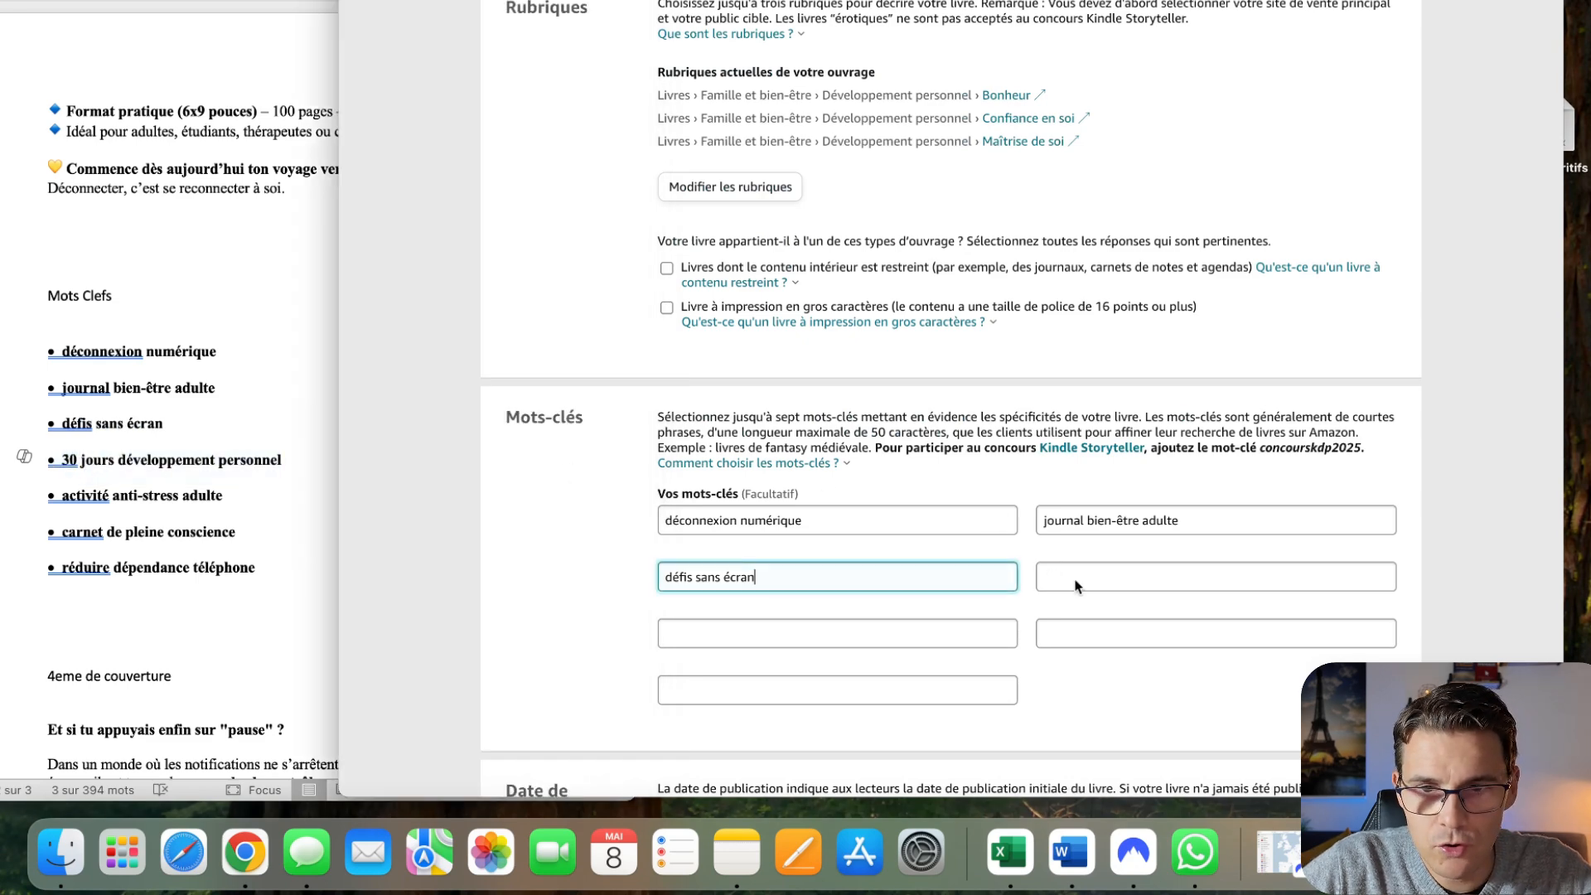
pyautogui.press('super+v')
# - Copy the keyword "activité anti-stress adulte" from the Word metadata document into the fifth KDP keyword field
pyautogui.click(214, 568)
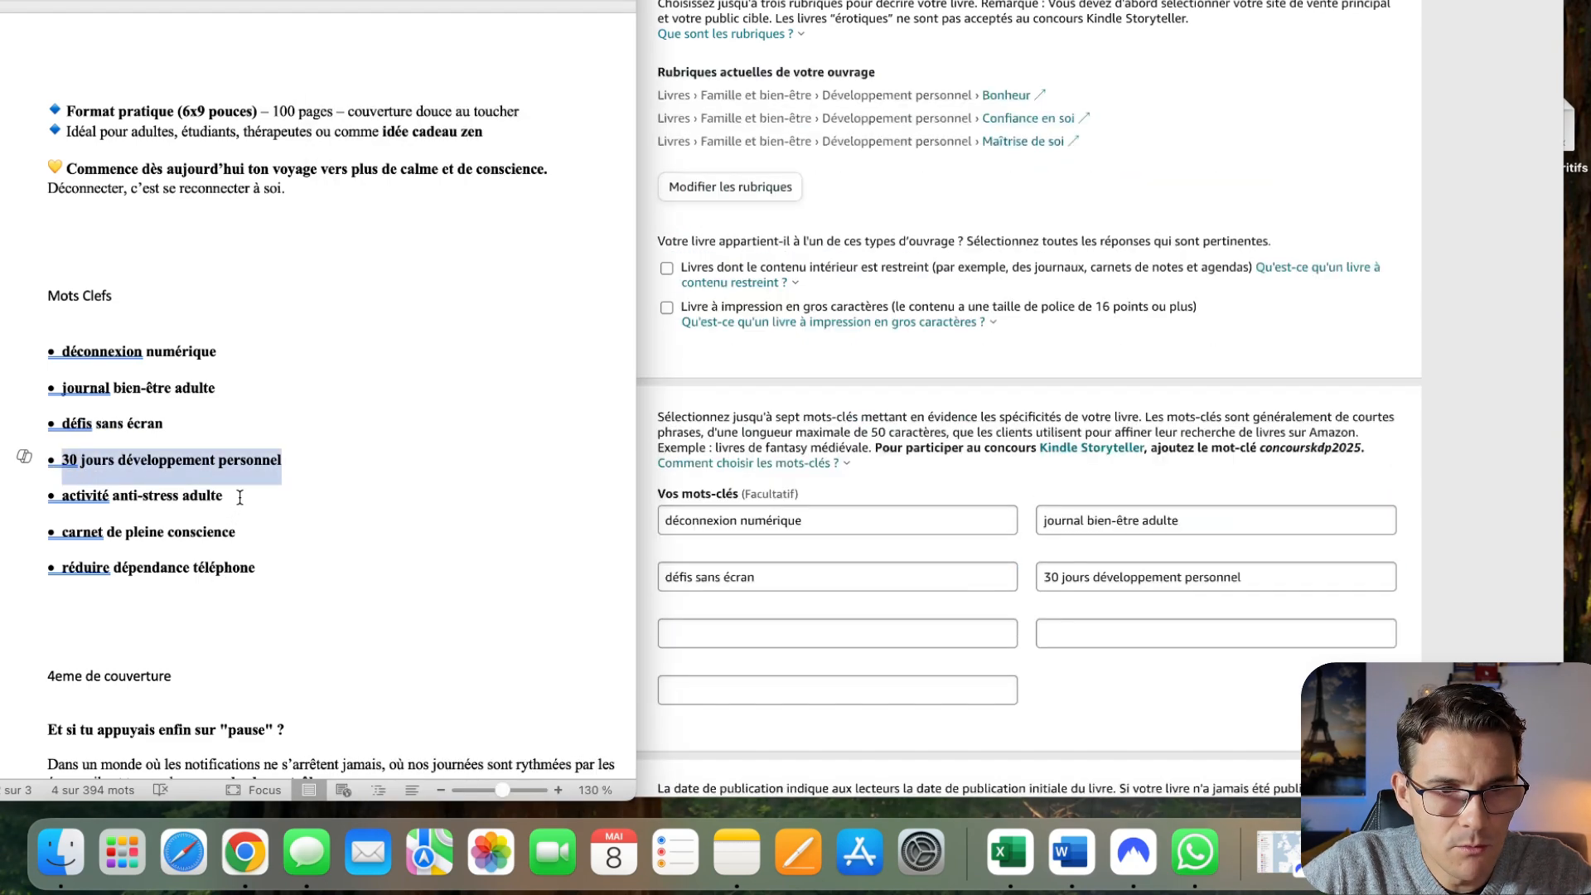
pyautogui.moveTo(225, 496); pyautogui.dragTo(76, 496)
pyautogui.press('super+c')
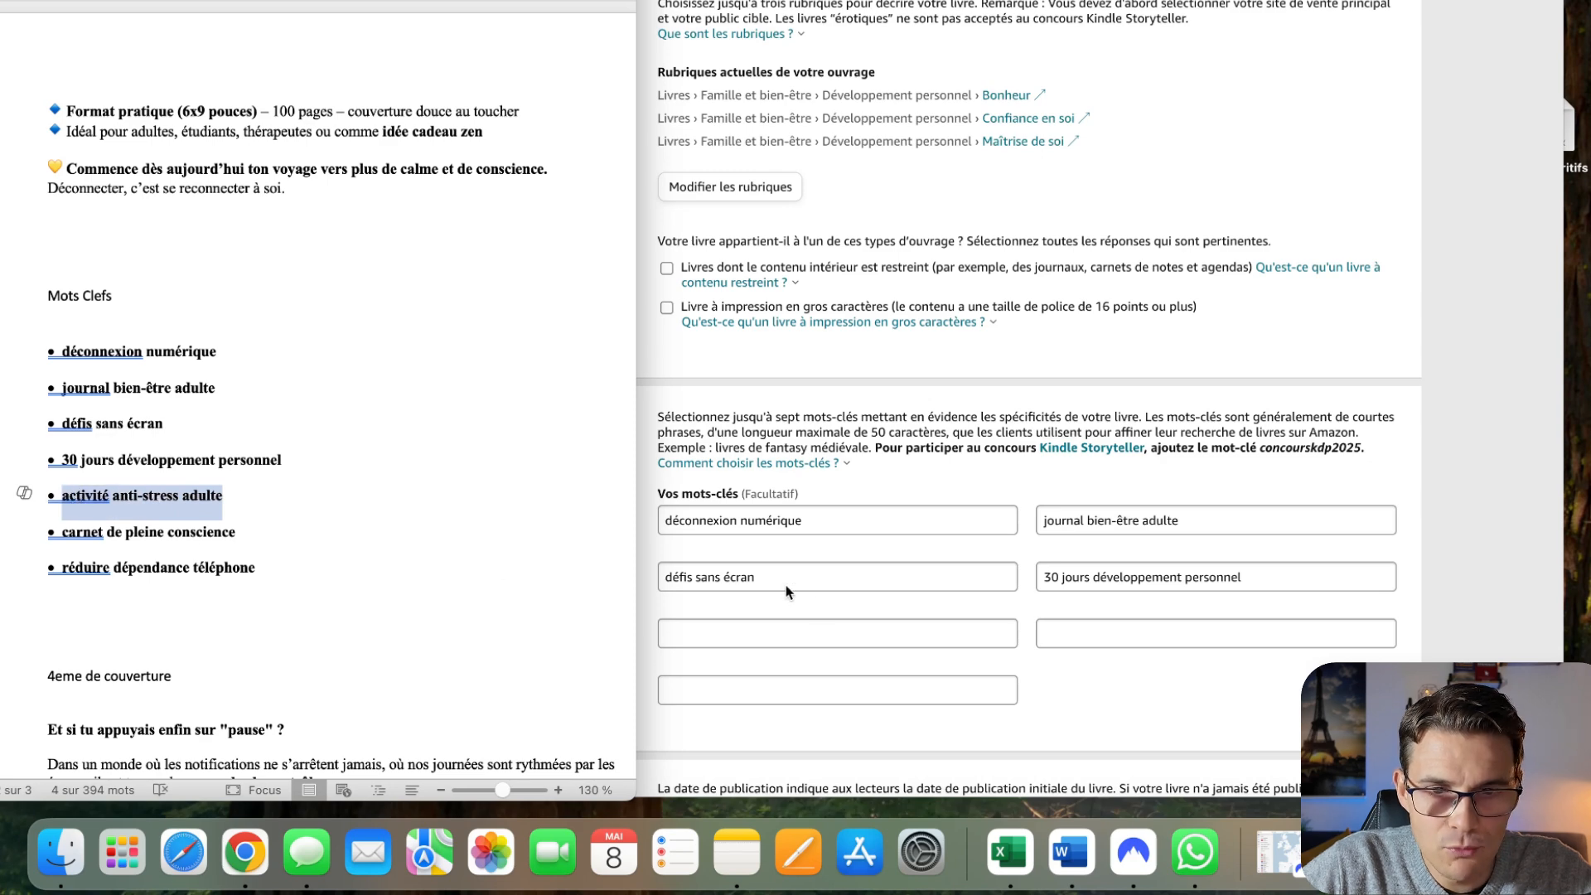
pyautogui.click(788, 633)
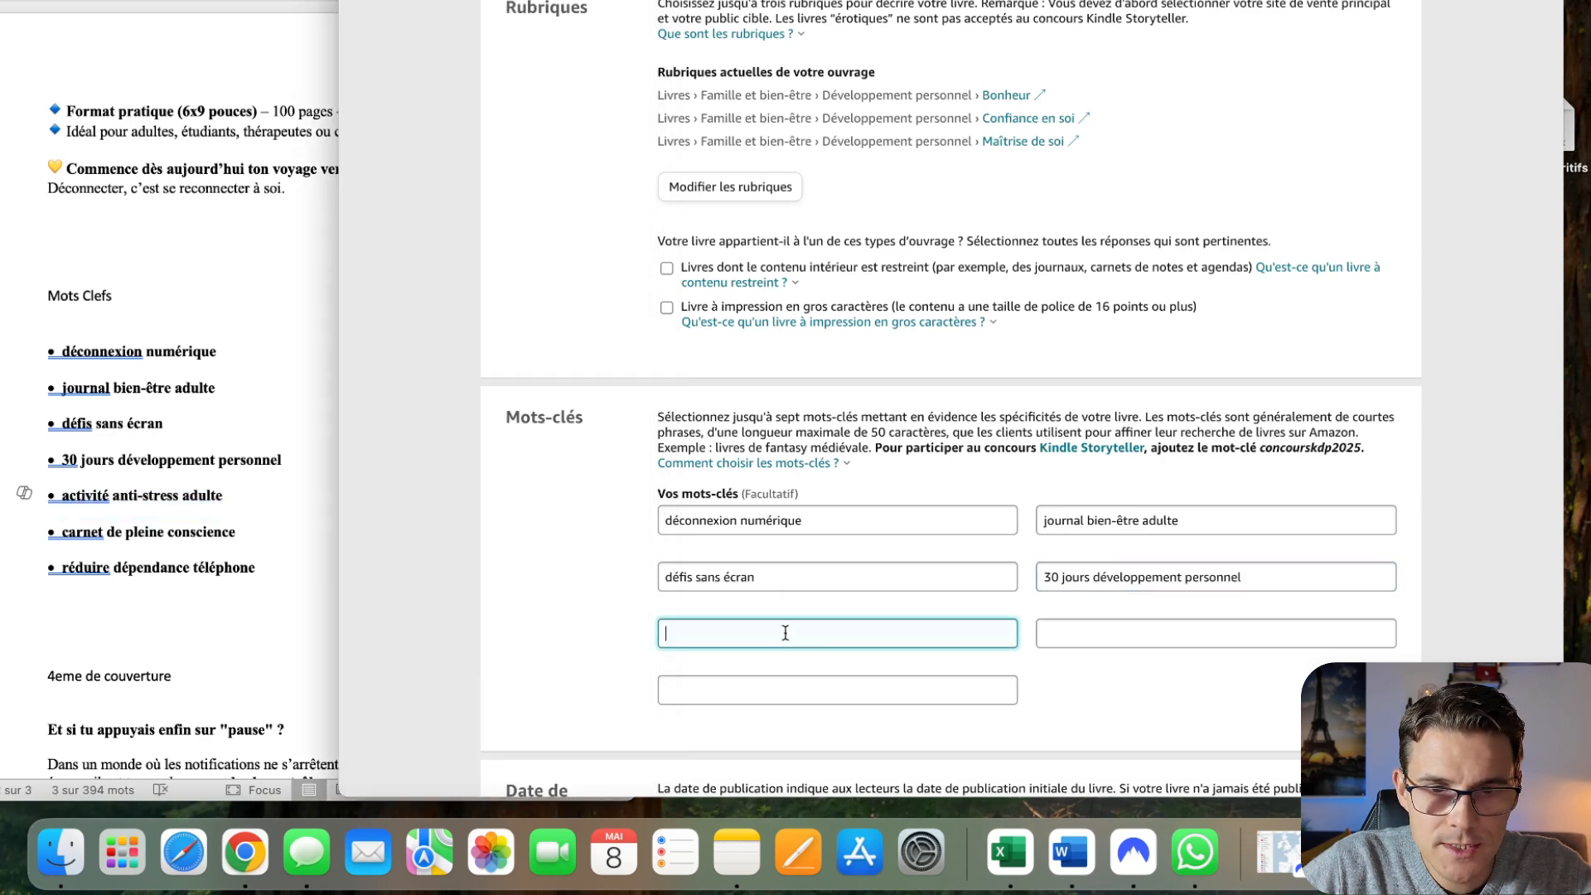
pyautogui.press('super+v')
# - Copy the keyword "carnet de pleine conscience" from the Word metadata document into the sixth KDP keyword field
pyautogui.click(232, 611)
pyautogui.moveTo(240, 532); pyautogui.dragTo(51, 535)
pyautogui.click(1075, 639)
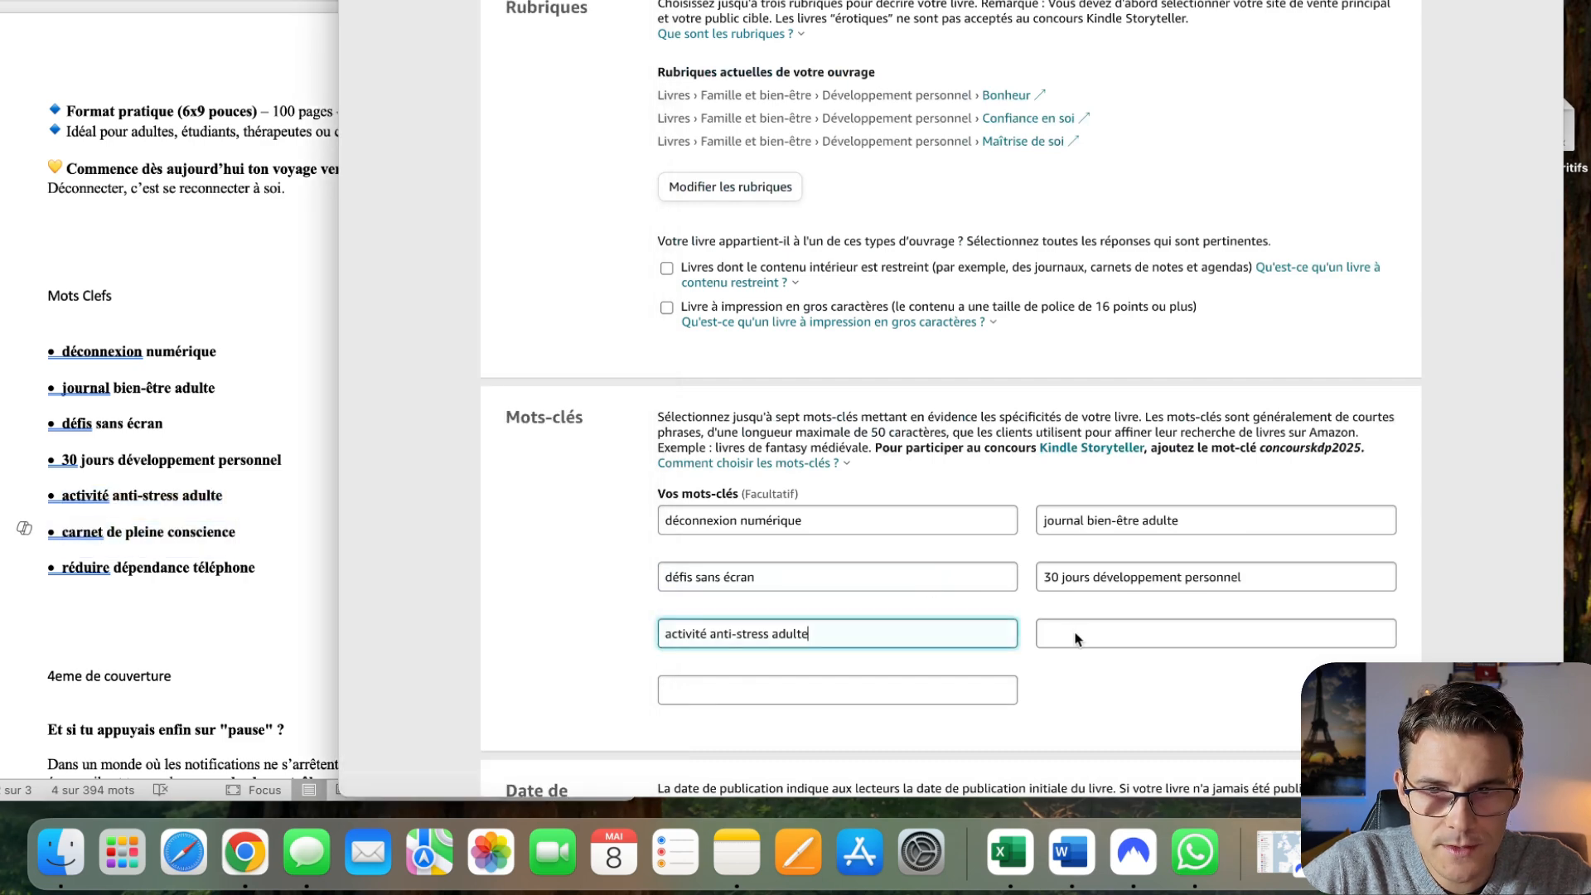
pyautogui.write('carnet de pleine conscience')
# - Copy the keyword "réduire dépendance téléphone" from the Word metadata document into the seventh KDP keyword field
pyautogui.click(173, 602)
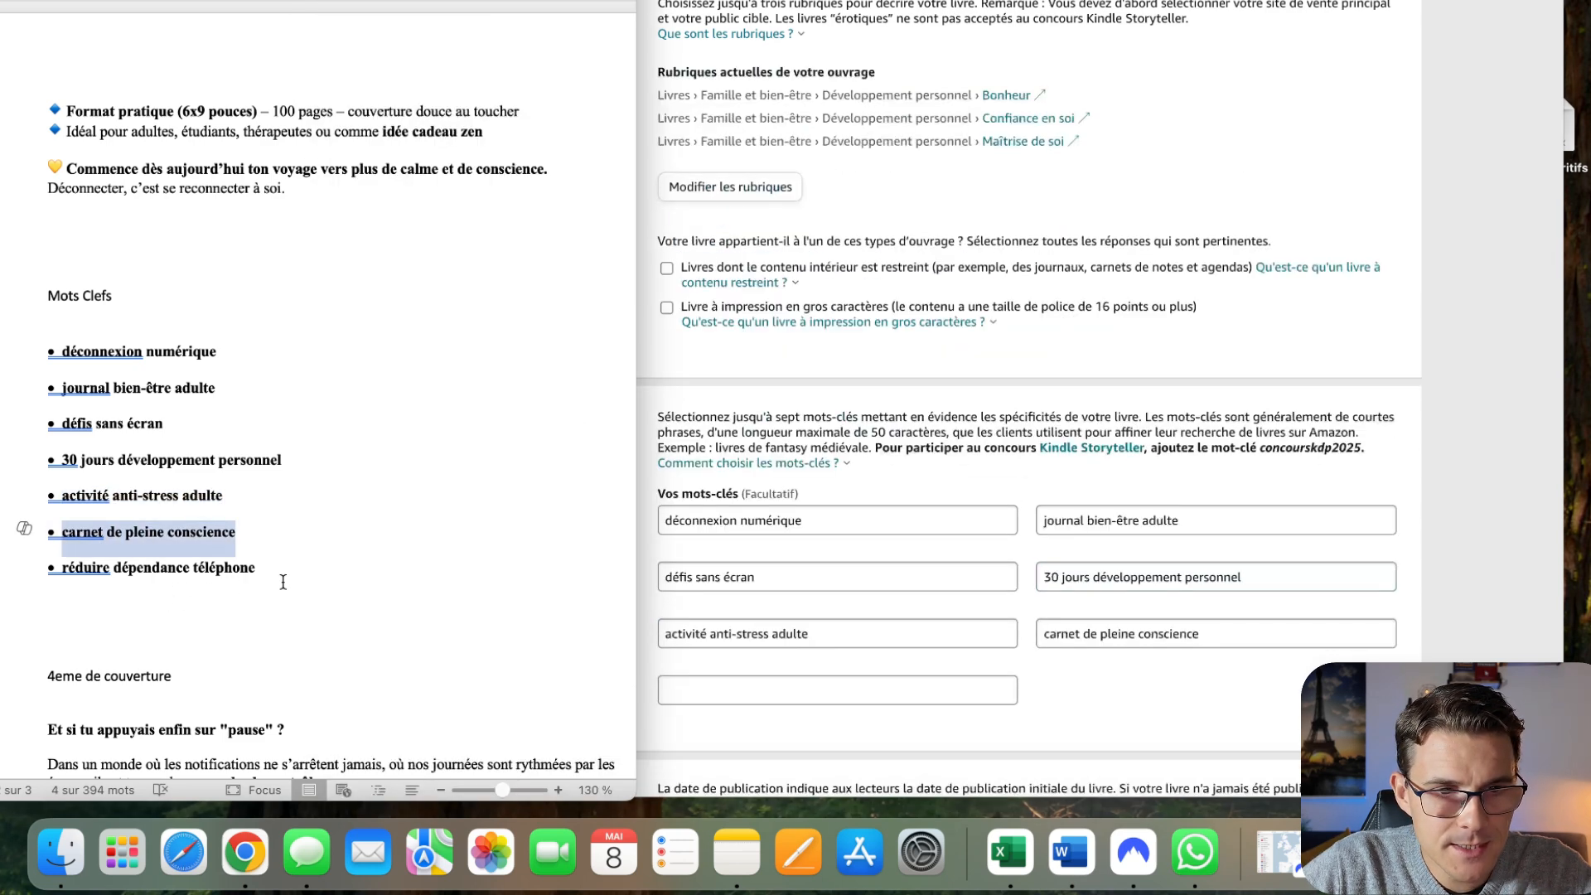
pyautogui.moveTo(282, 582); pyautogui.dragTo(99, 580)
pyautogui.press('super+c')
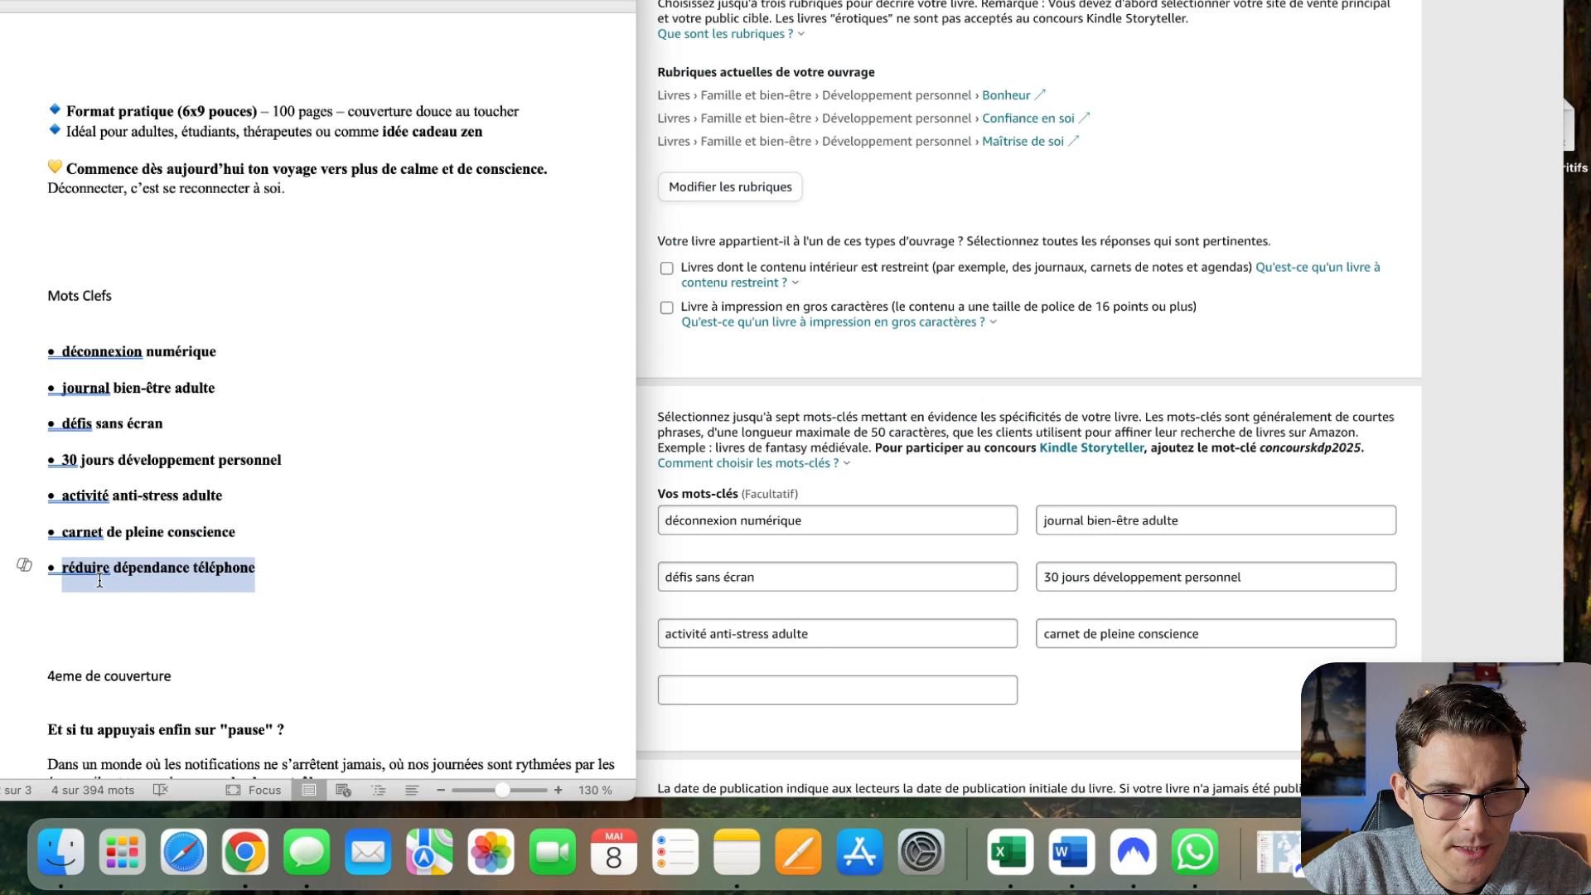
pyautogui.click(859, 700)
pyautogui.click(862, 692)
pyautogui.press('super+v')
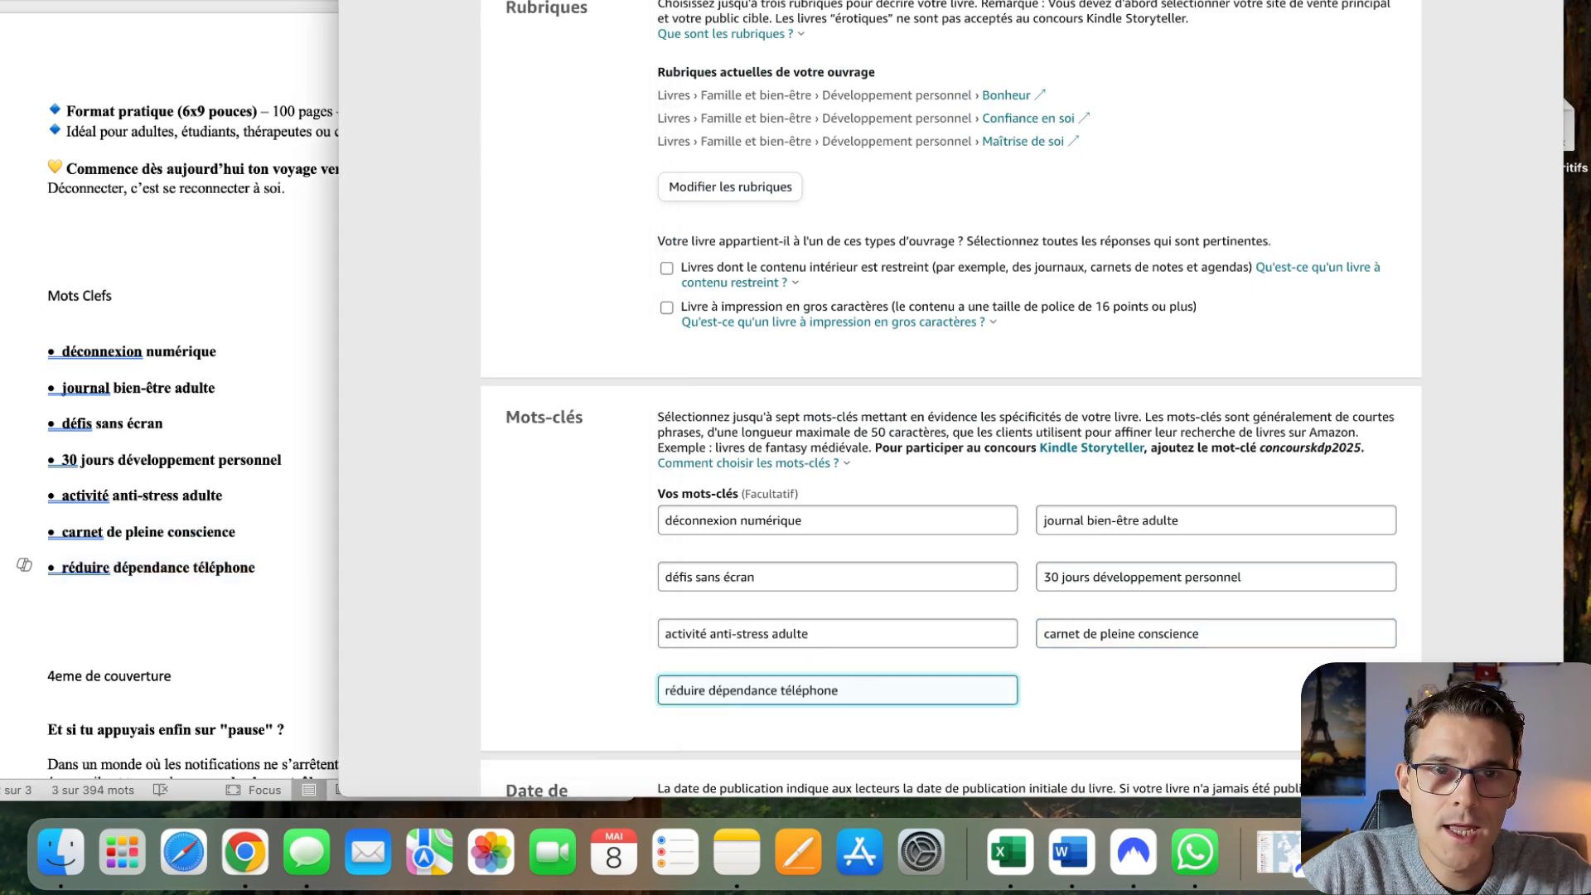
# - Show the KDP page full screen, then save the book details and continue to the content stage
pyautogui.press('ctrl+super+f')
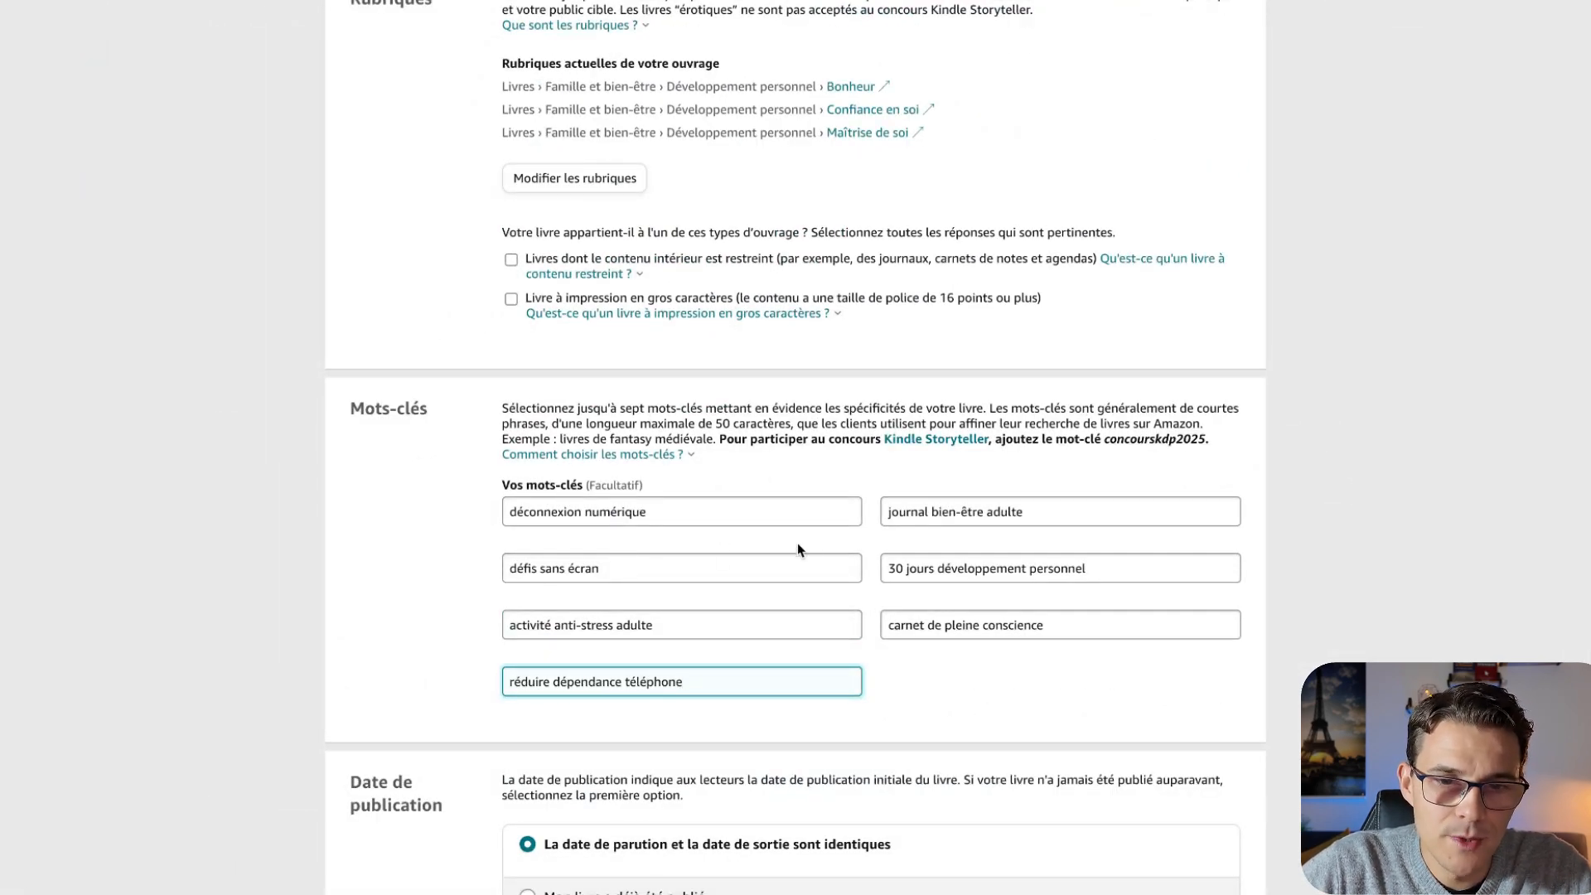
pyautogui.scroll(-6, 828, 534)
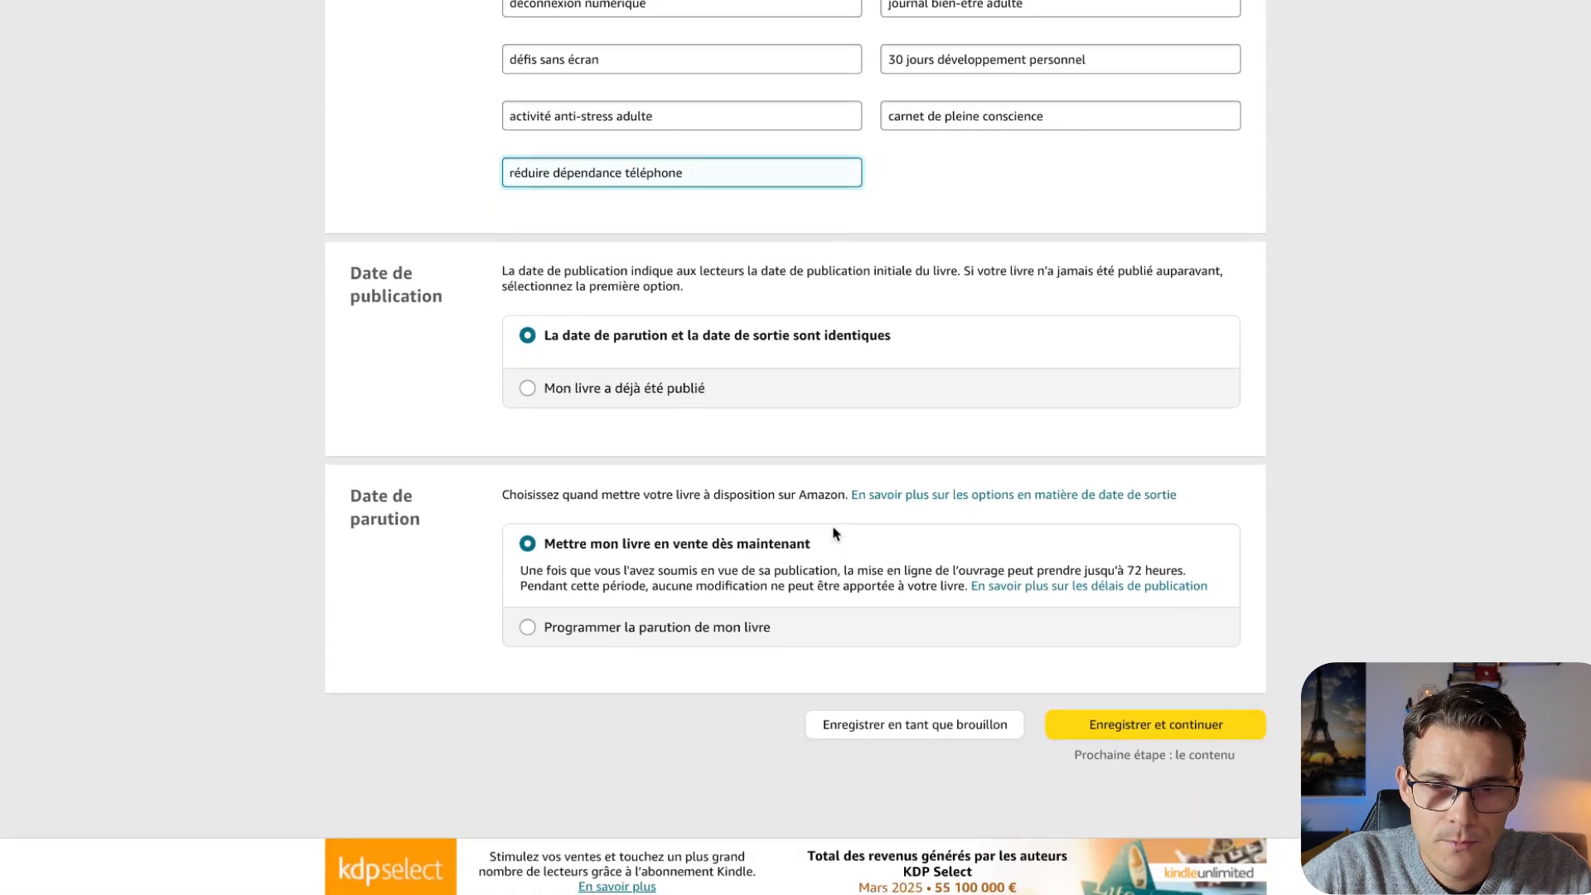
pyautogui.click(1113, 724)
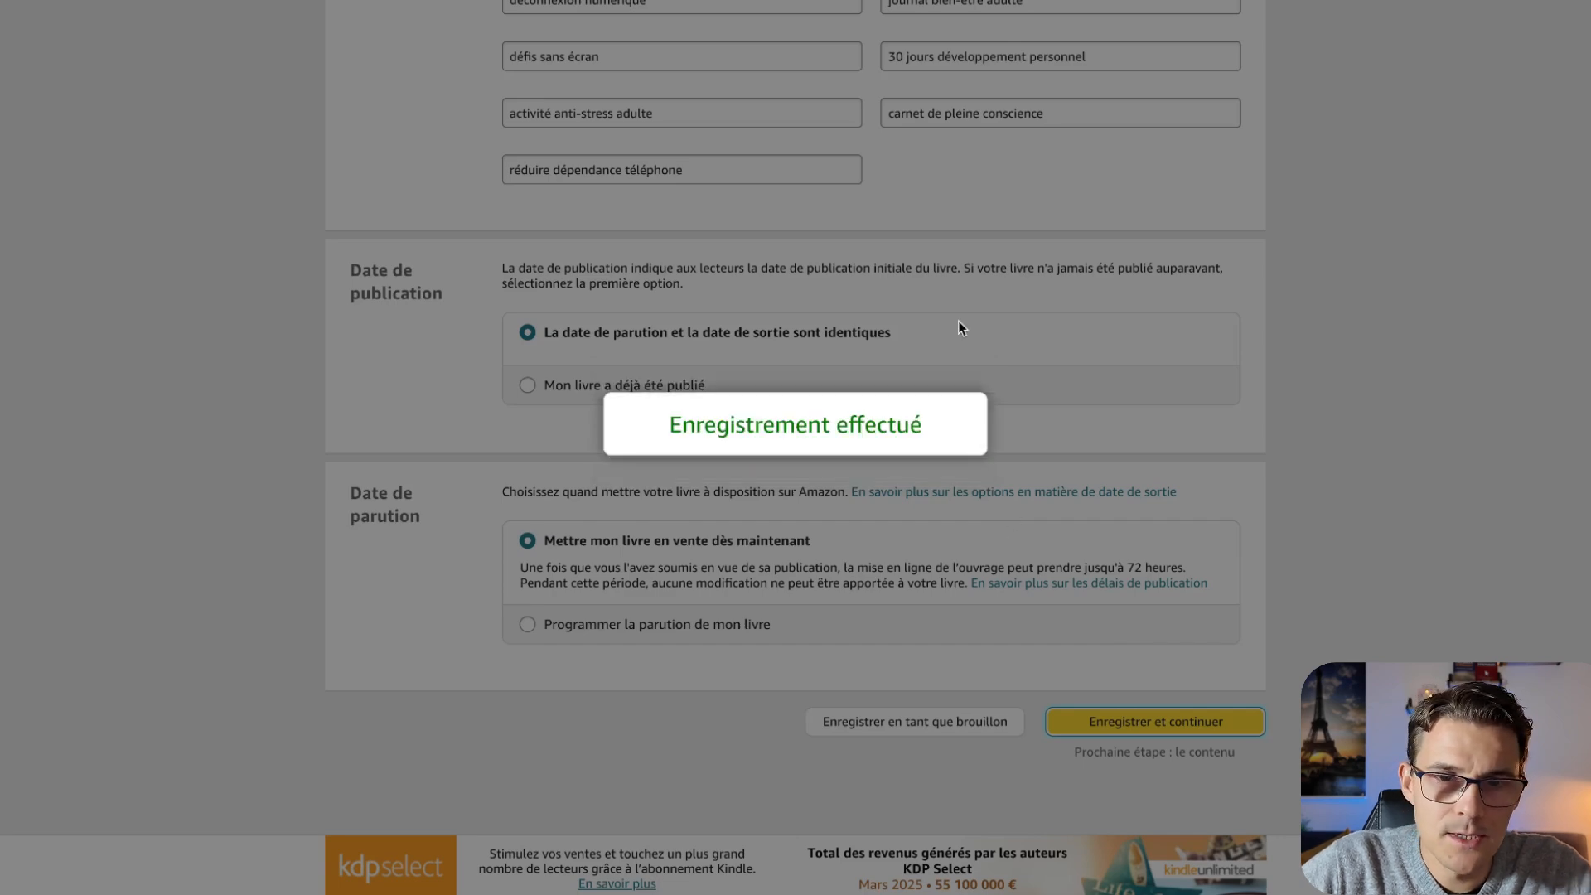
# - Set the print options to "Fond perdu (PDF uniquement)" for bleed and "Brillant" for the cover finish
pyautogui.scroll(-2, 686, 377)
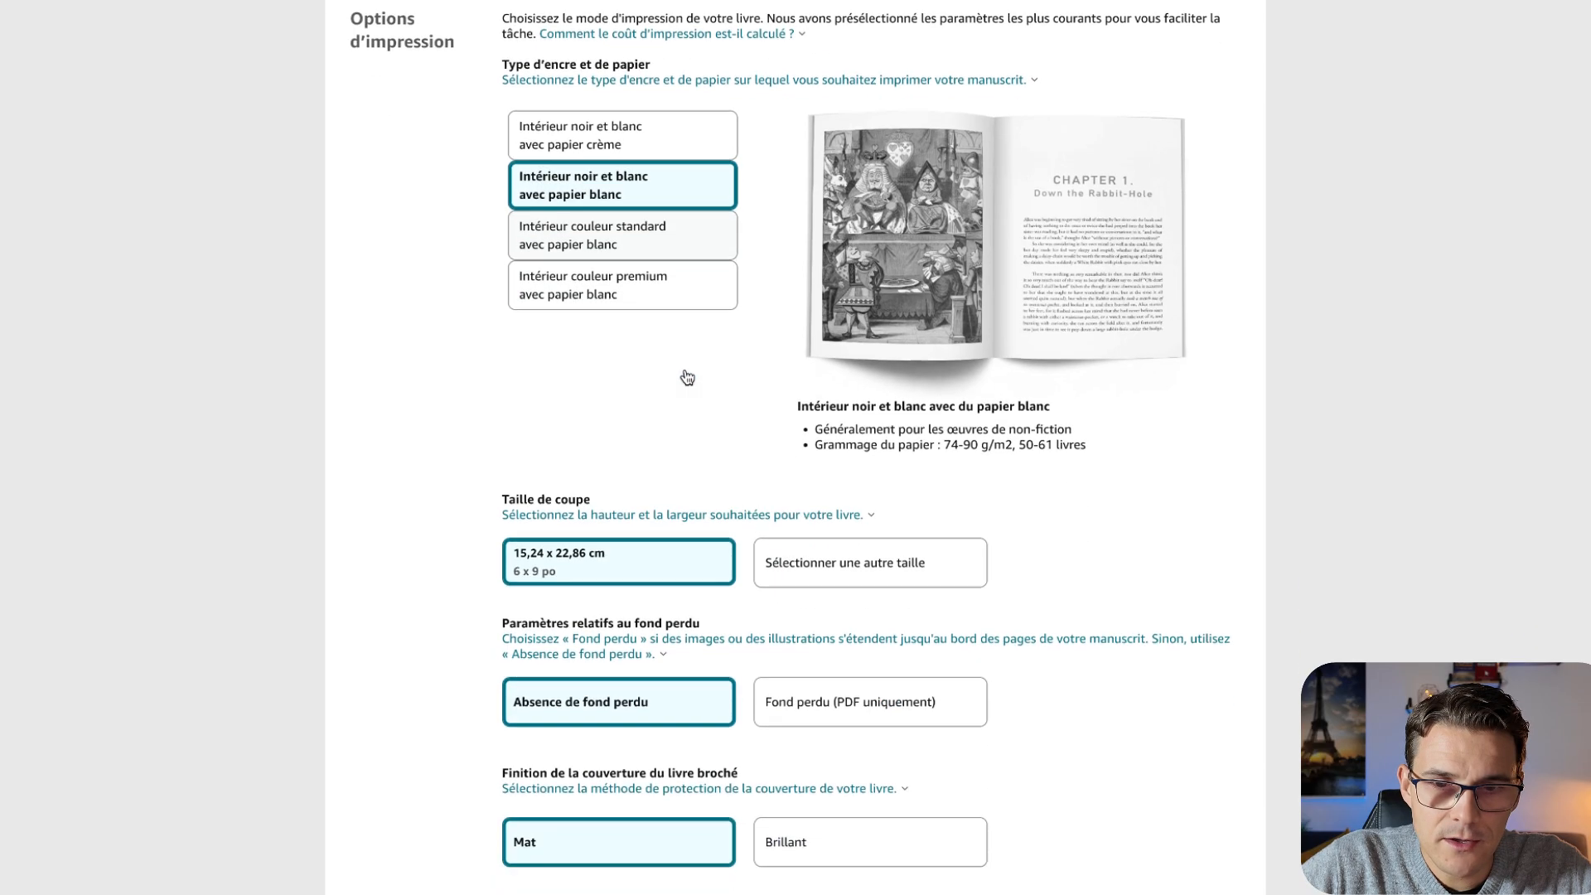
pyautogui.scroll(-2, 687, 377)
pyautogui.scroll(-2, 875, 587)
pyautogui.moveTo(878, 547)
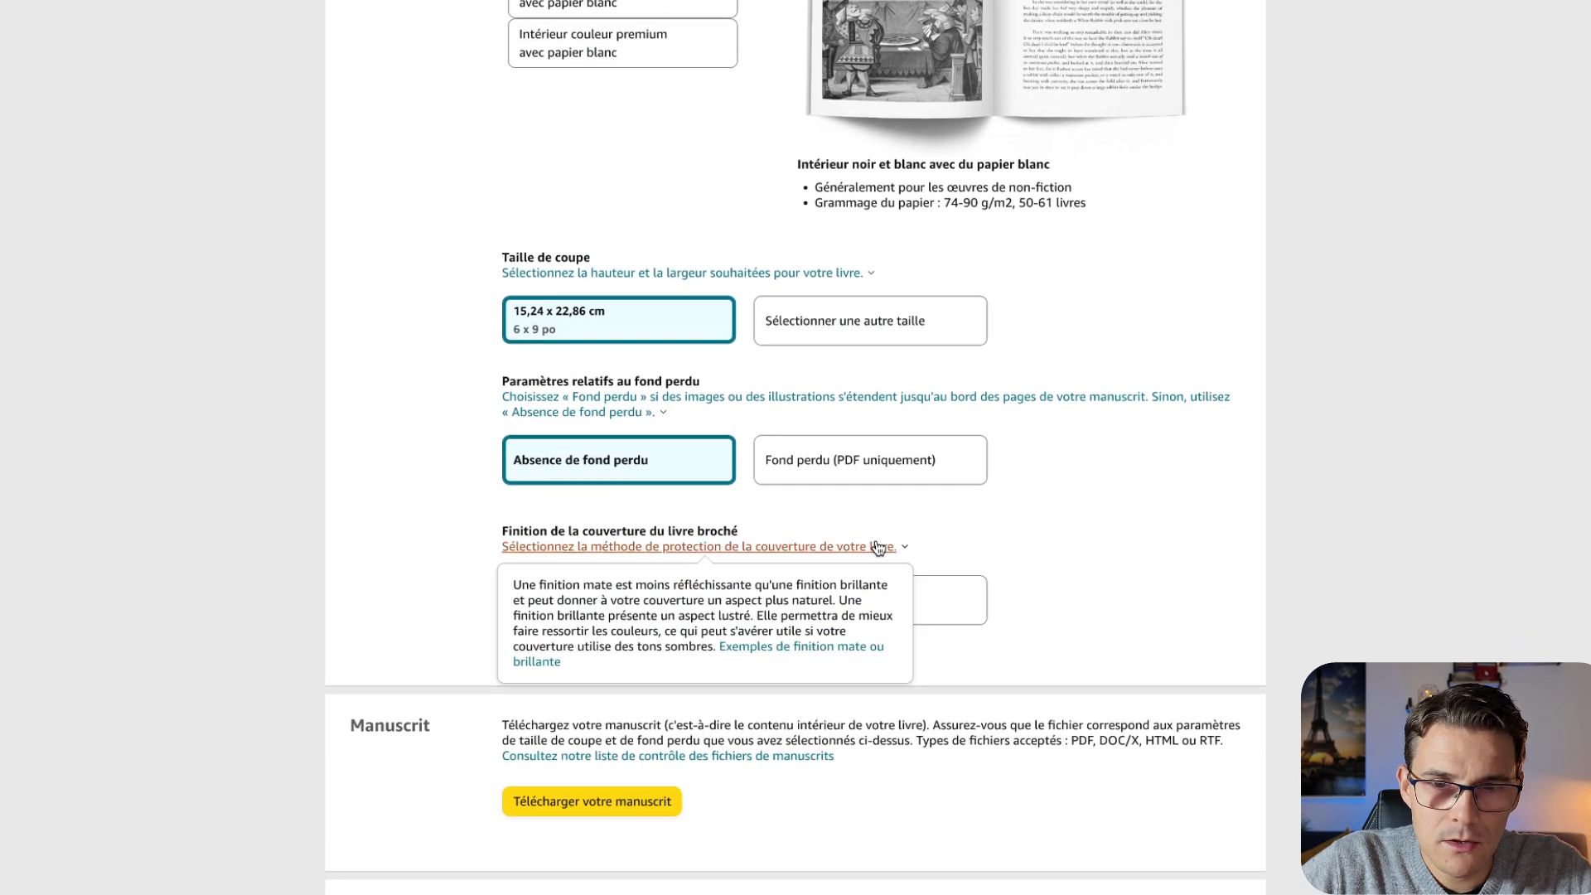
pyautogui.click(870, 462)
pyautogui.scroll(-1, 953, 530)
pyautogui.click(868, 494)
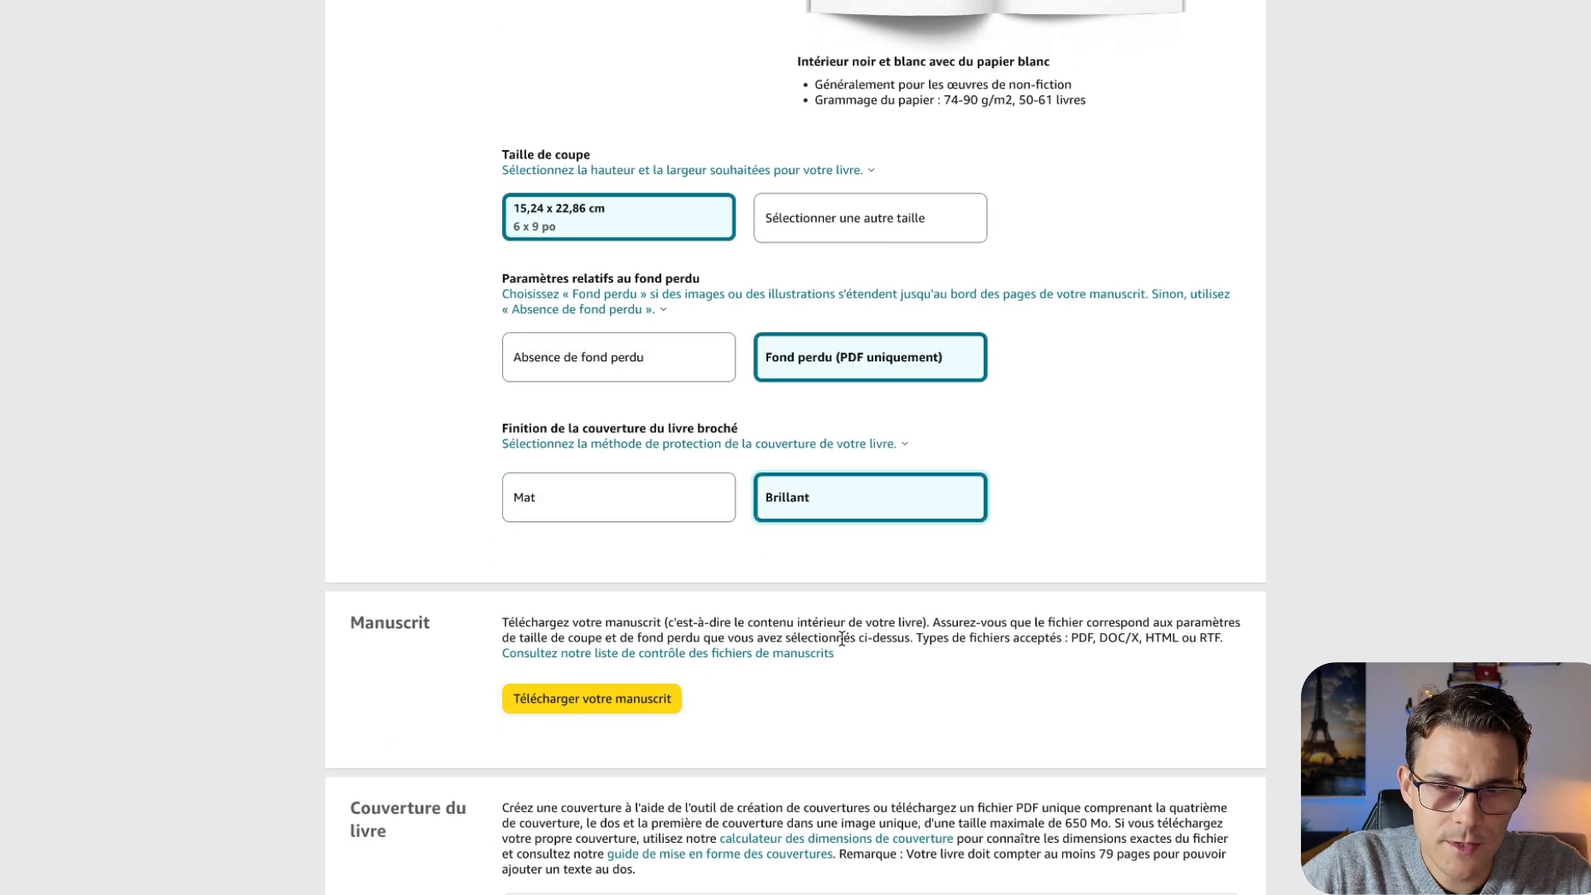
pyautogui.scroll(-3, 842, 638)
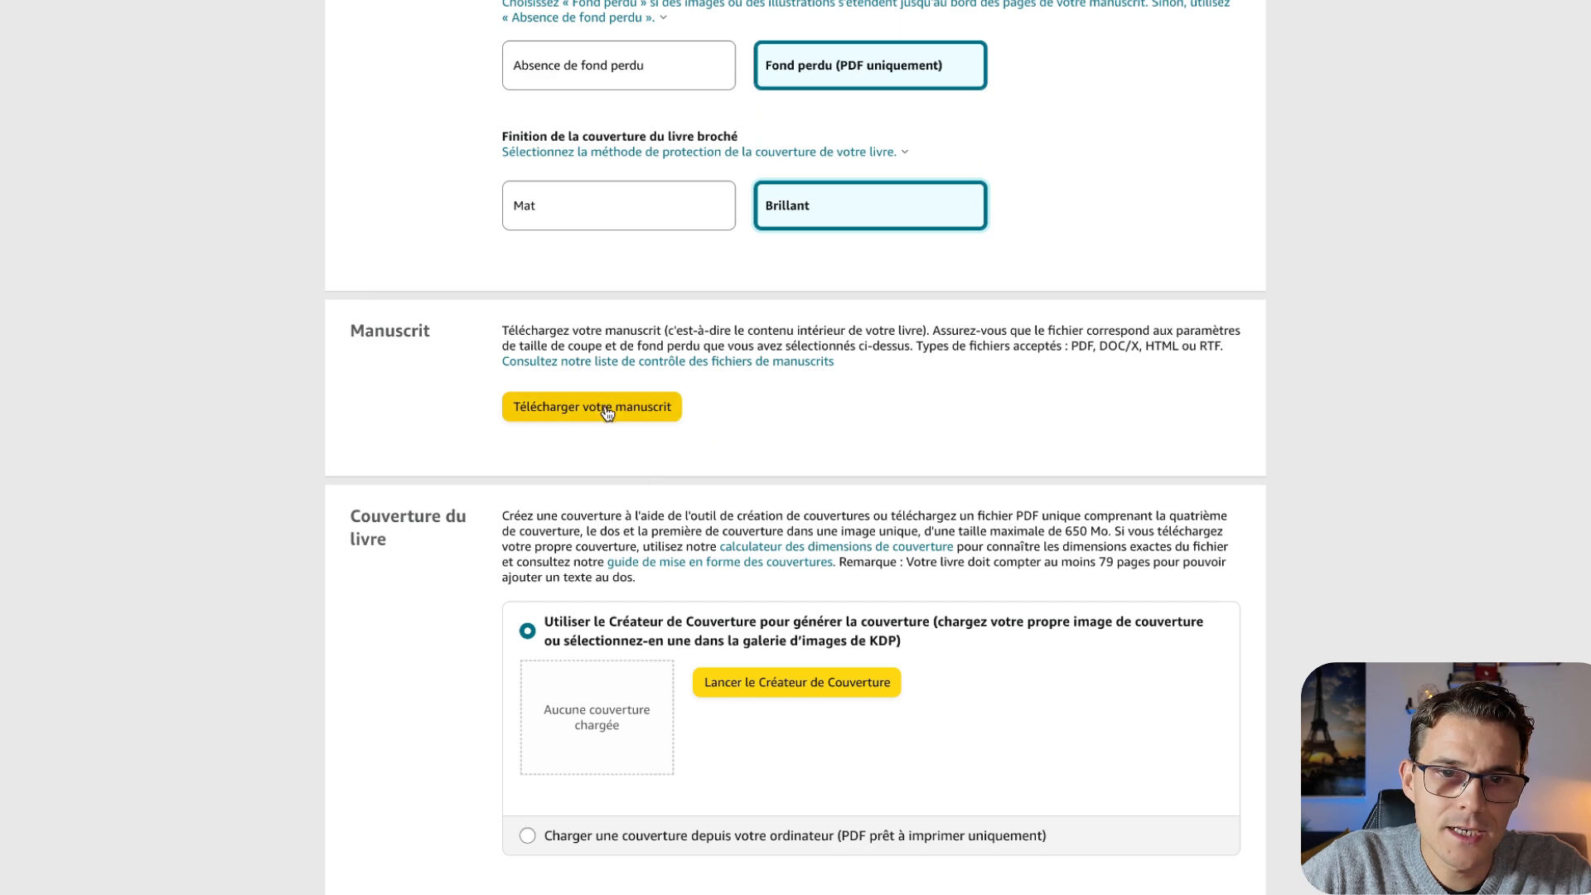
pyautogui.click(610, 412)
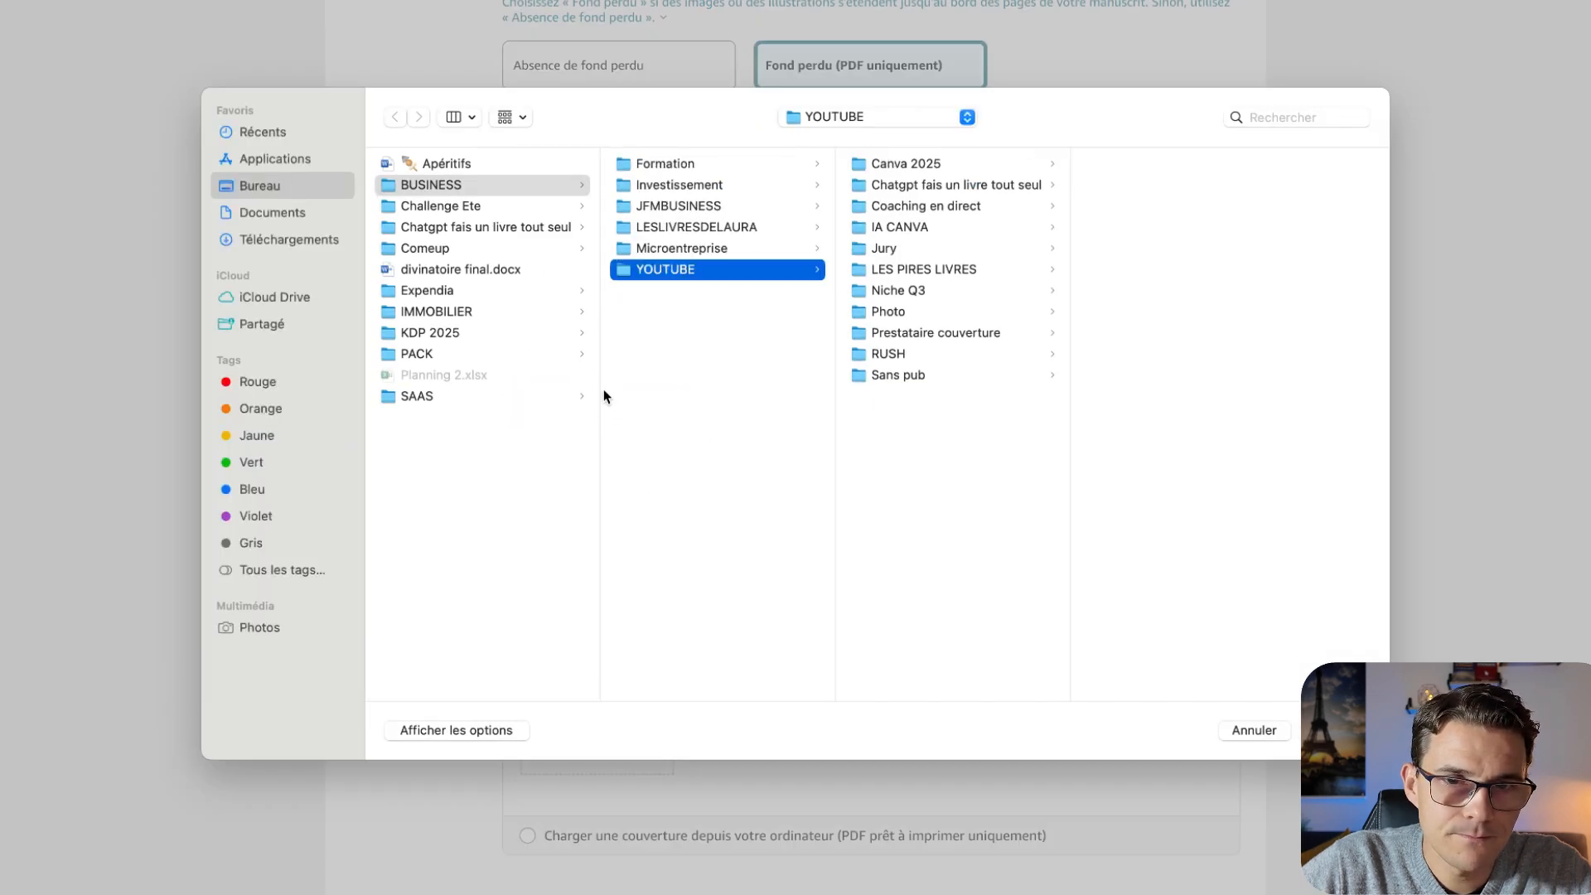
pyautogui.press('Escape')
# - Choose to load a print-ready PDF cover from the computer and upload the file COUVERTURE FINALE.pdf
pyautogui.scroll(-3, 1312, 260)
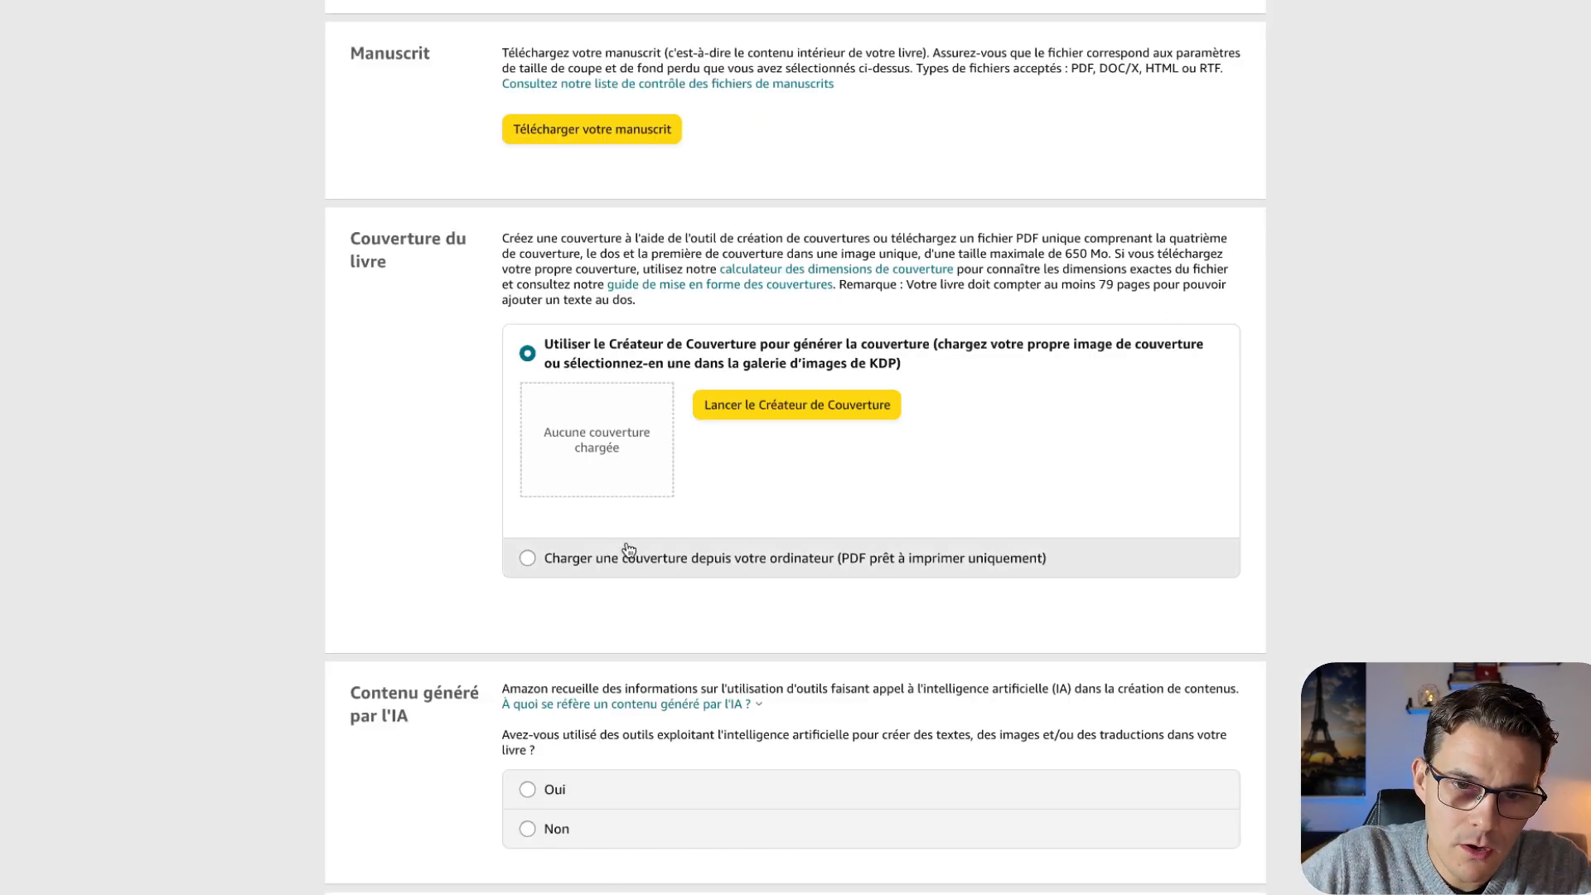
pyautogui.click(605, 559)
pyautogui.click(805, 448)
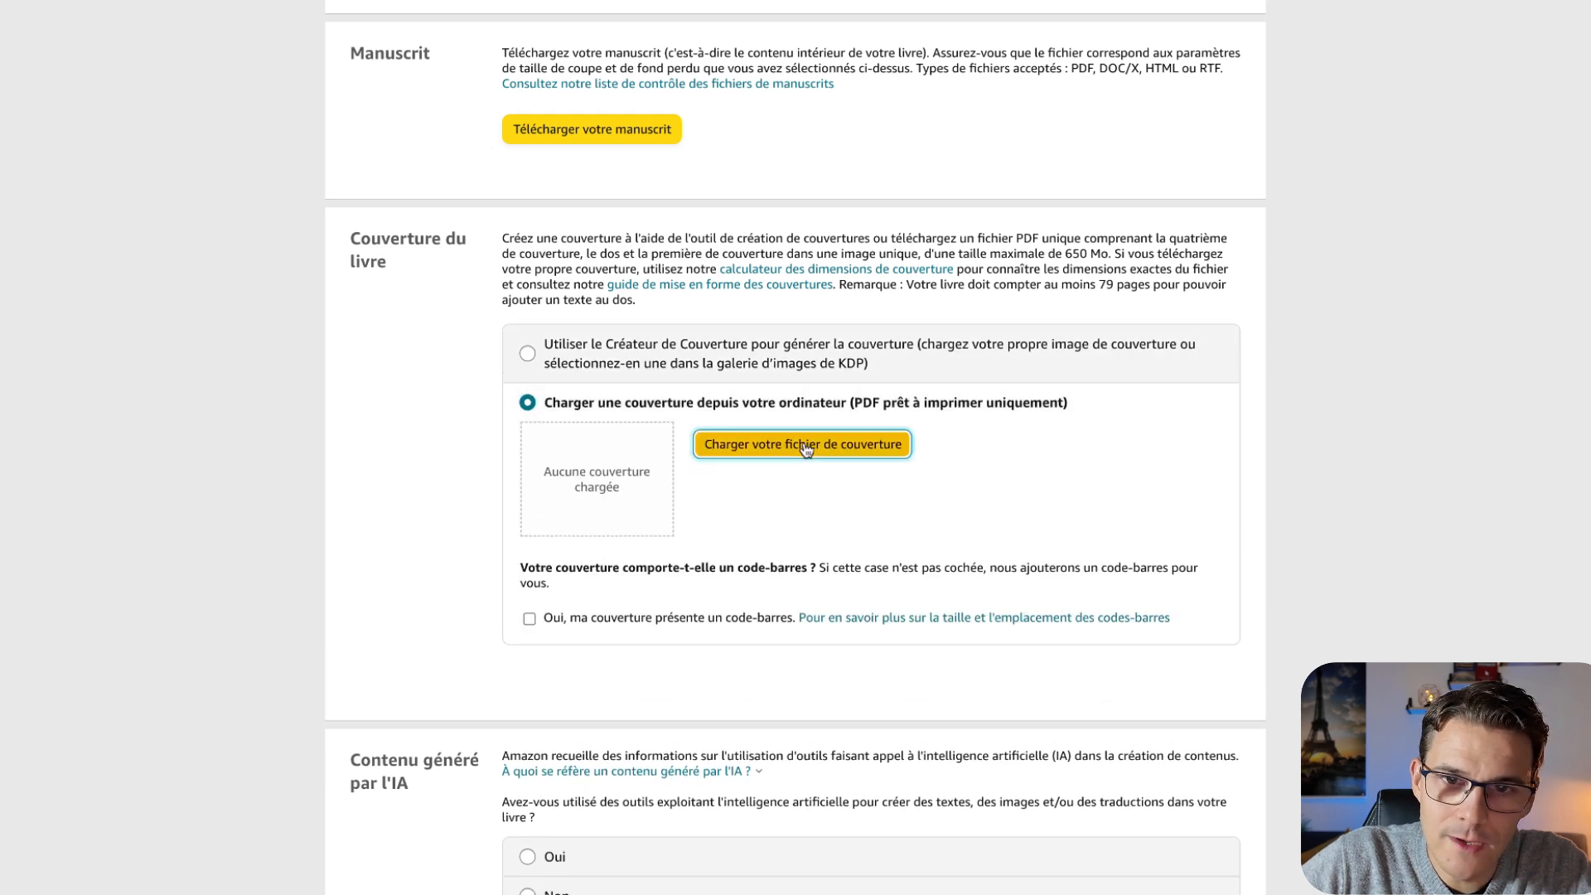
pyautogui.click(713, 185)
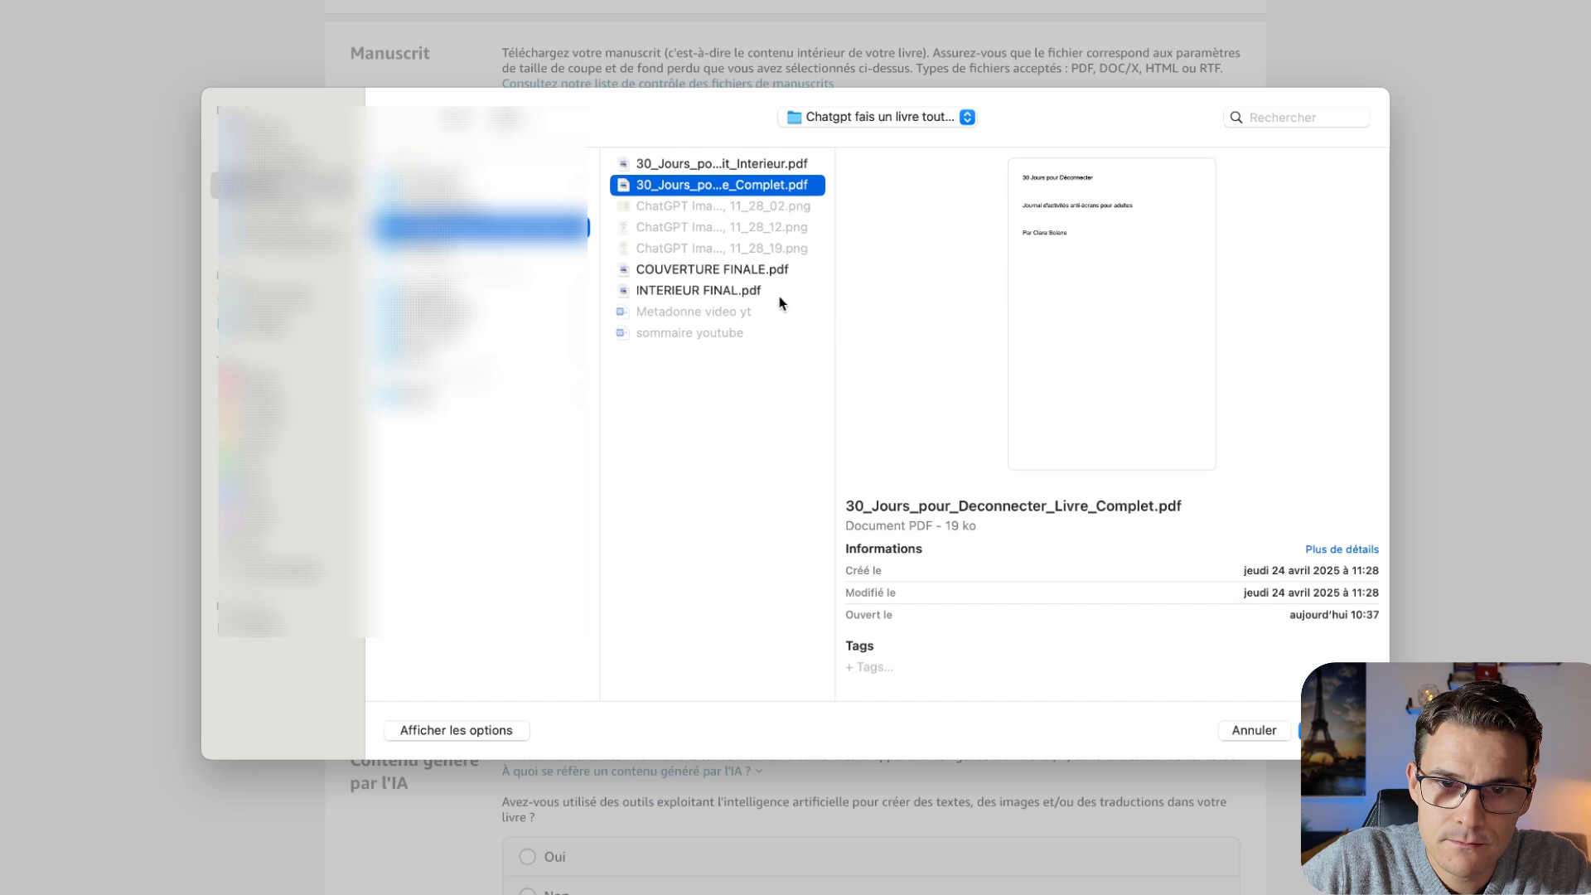
pyautogui.click(768, 274)
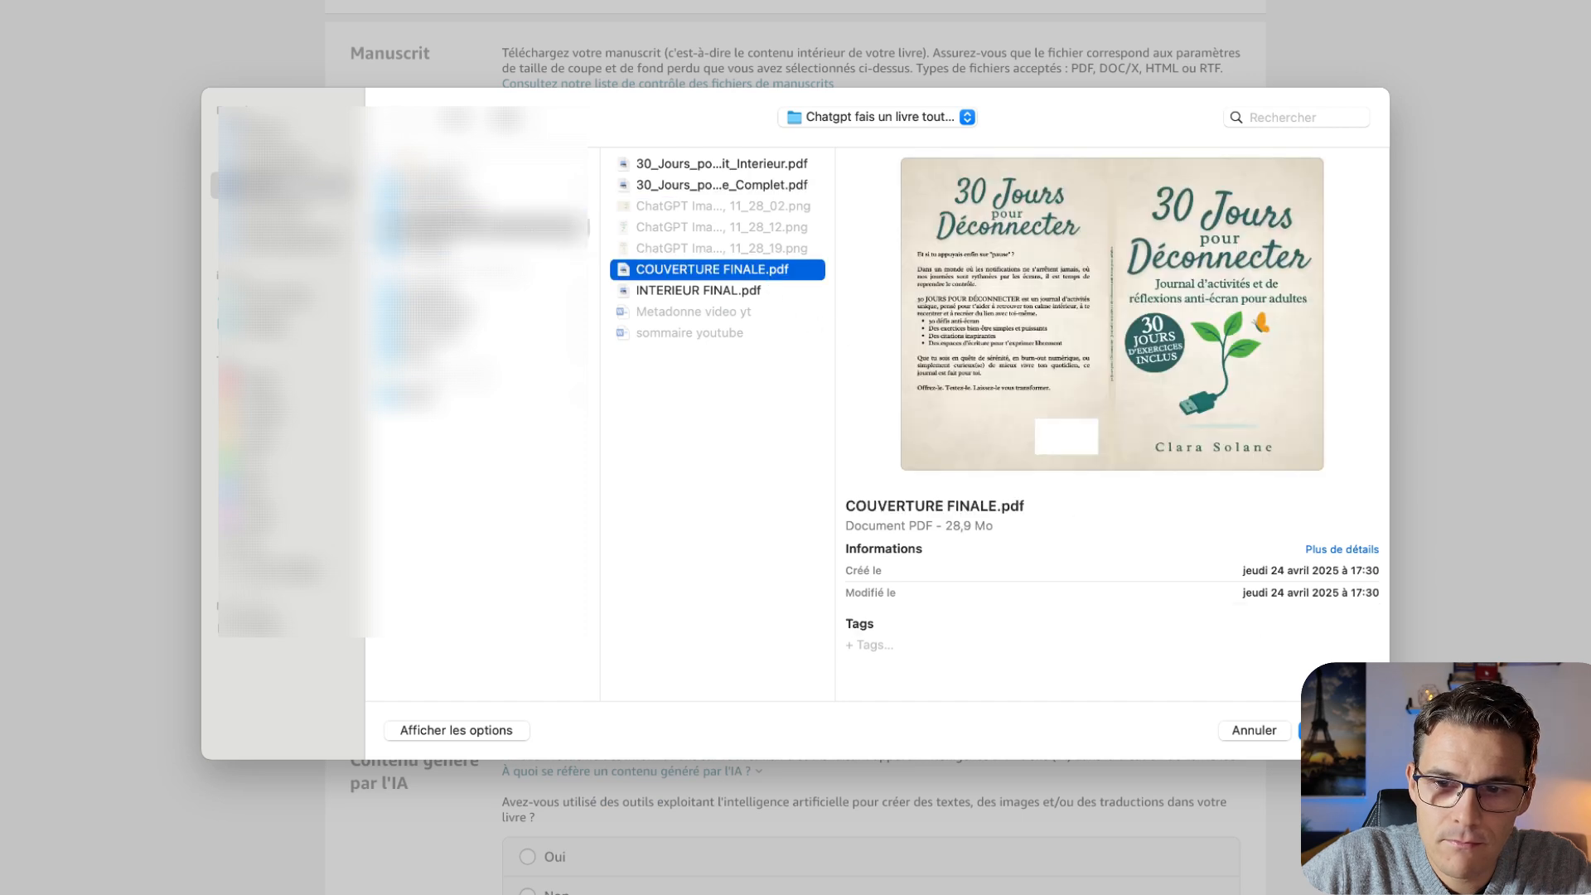
pyautogui.press('Return')
# - Declare AI-generated content, with texts covering the whole work with no or minimal modification, and name "chatgpt" as the text tool
pyautogui.scroll(-5, 751, 539)
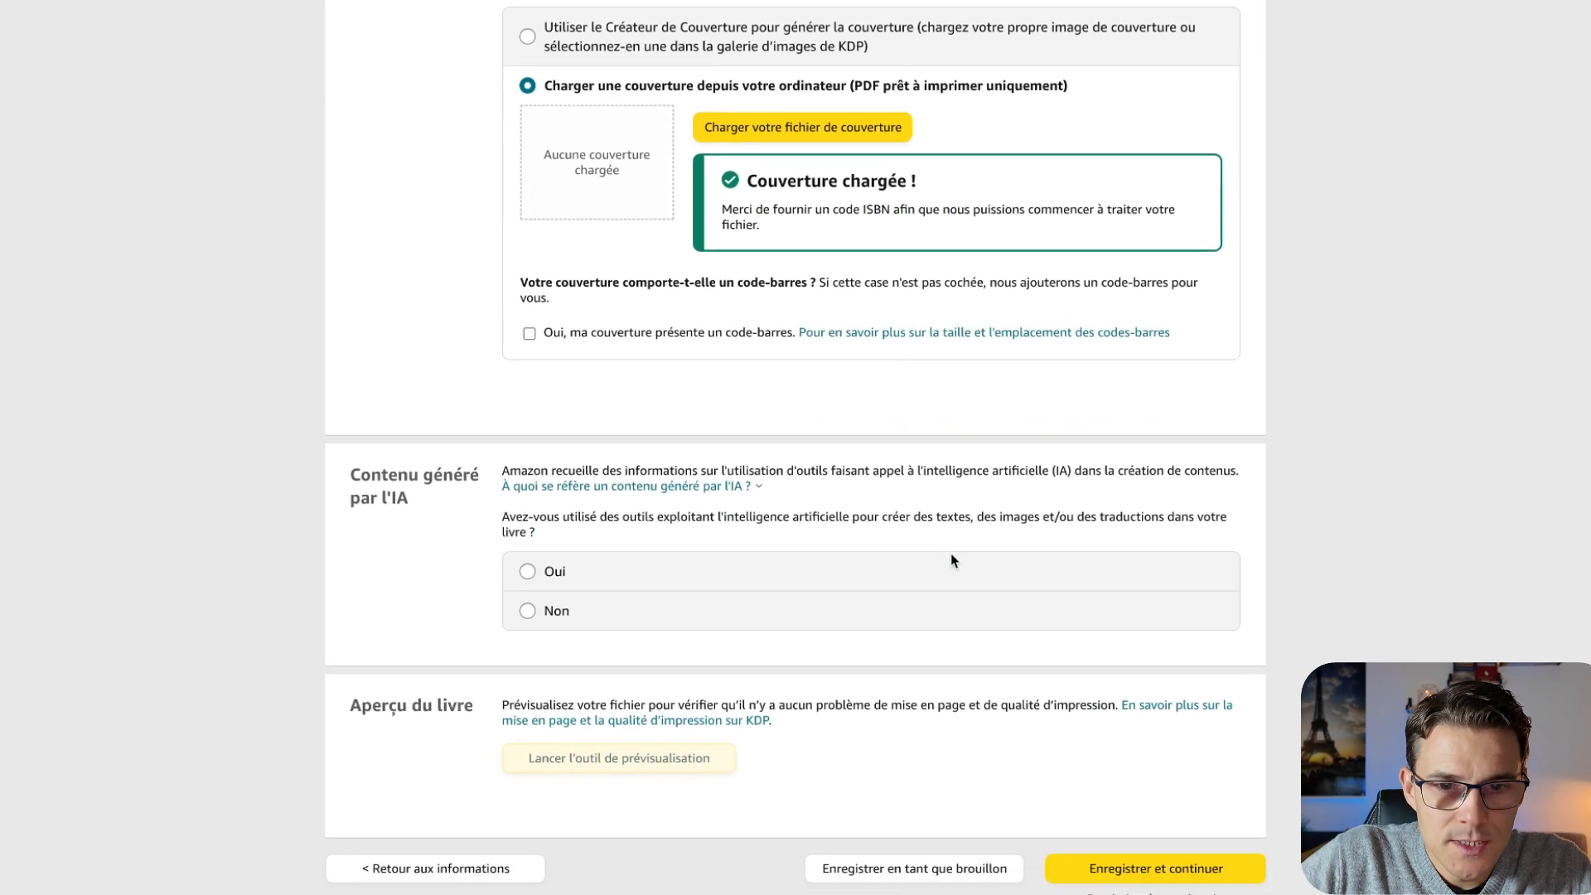
pyautogui.click(533, 534)
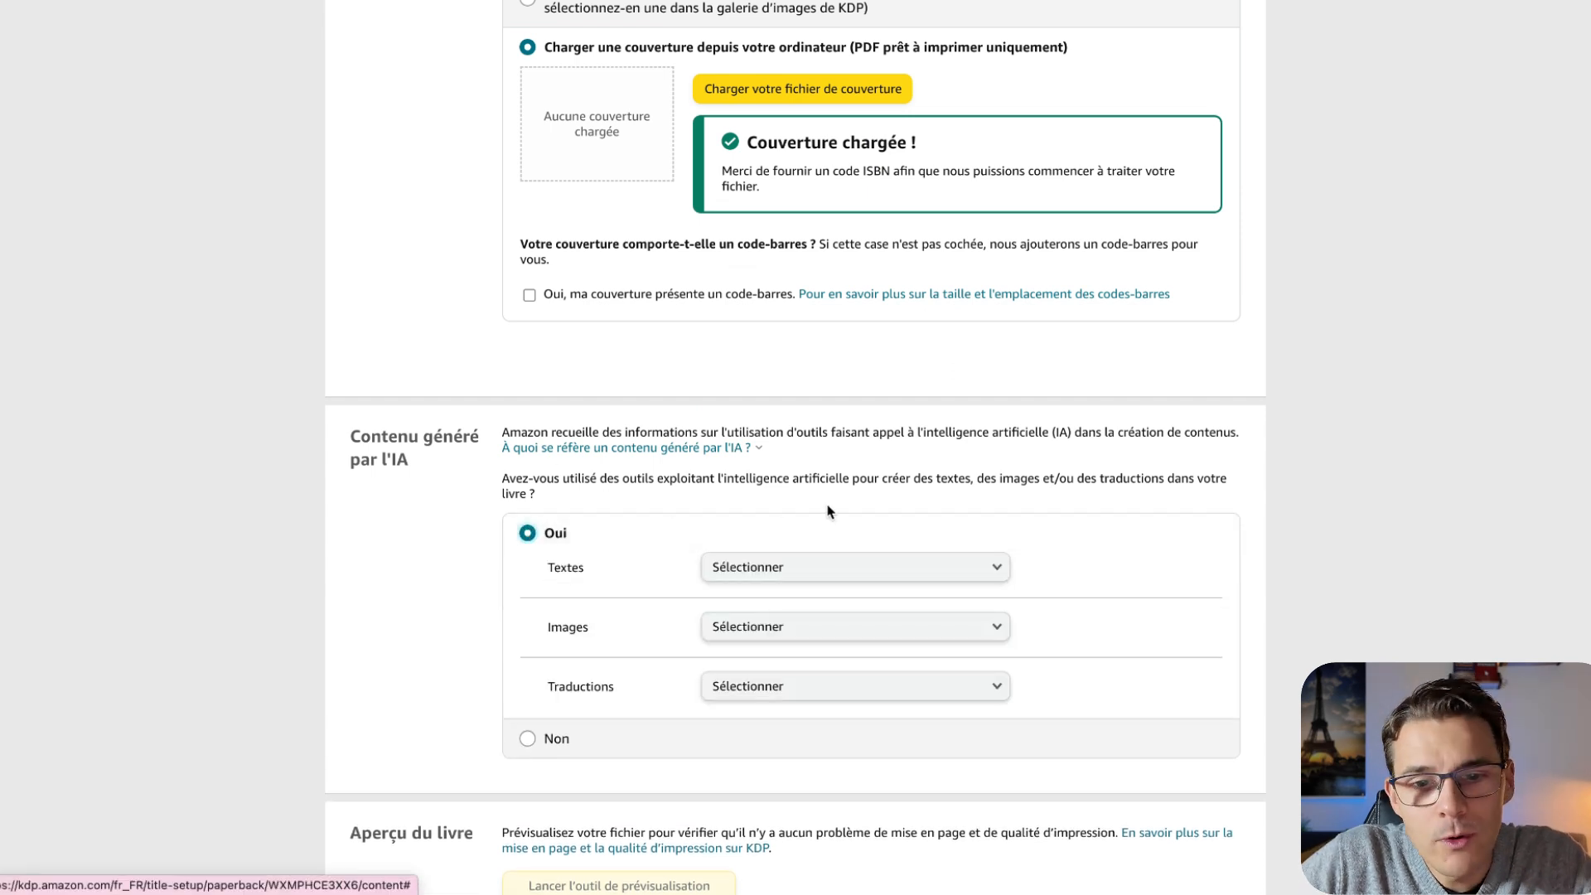
pyautogui.click(823, 578)
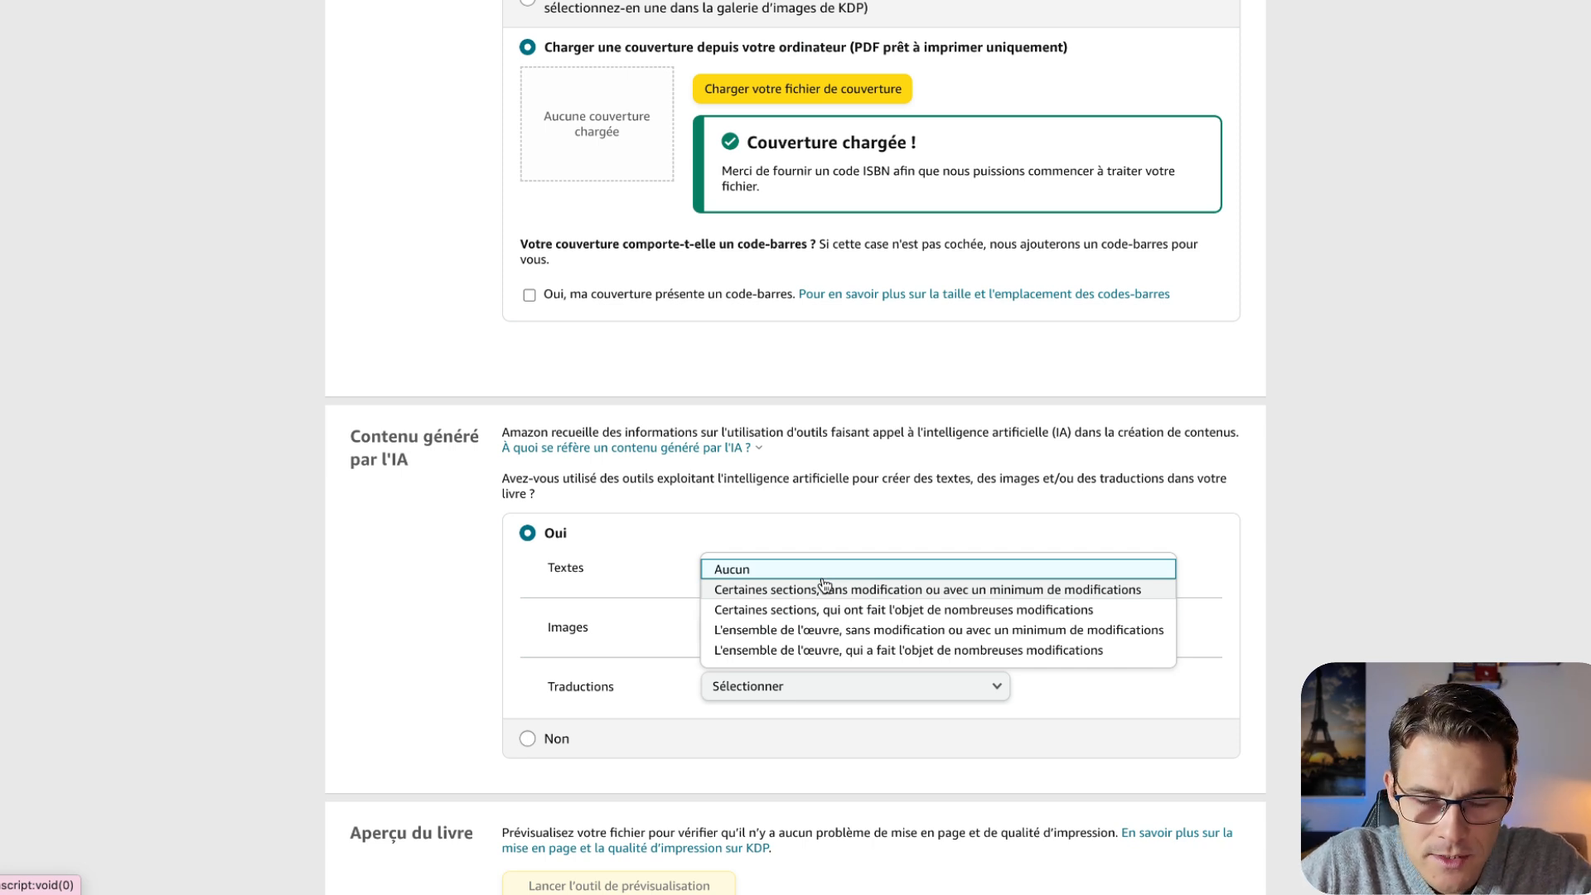
pyautogui.click(843, 639)
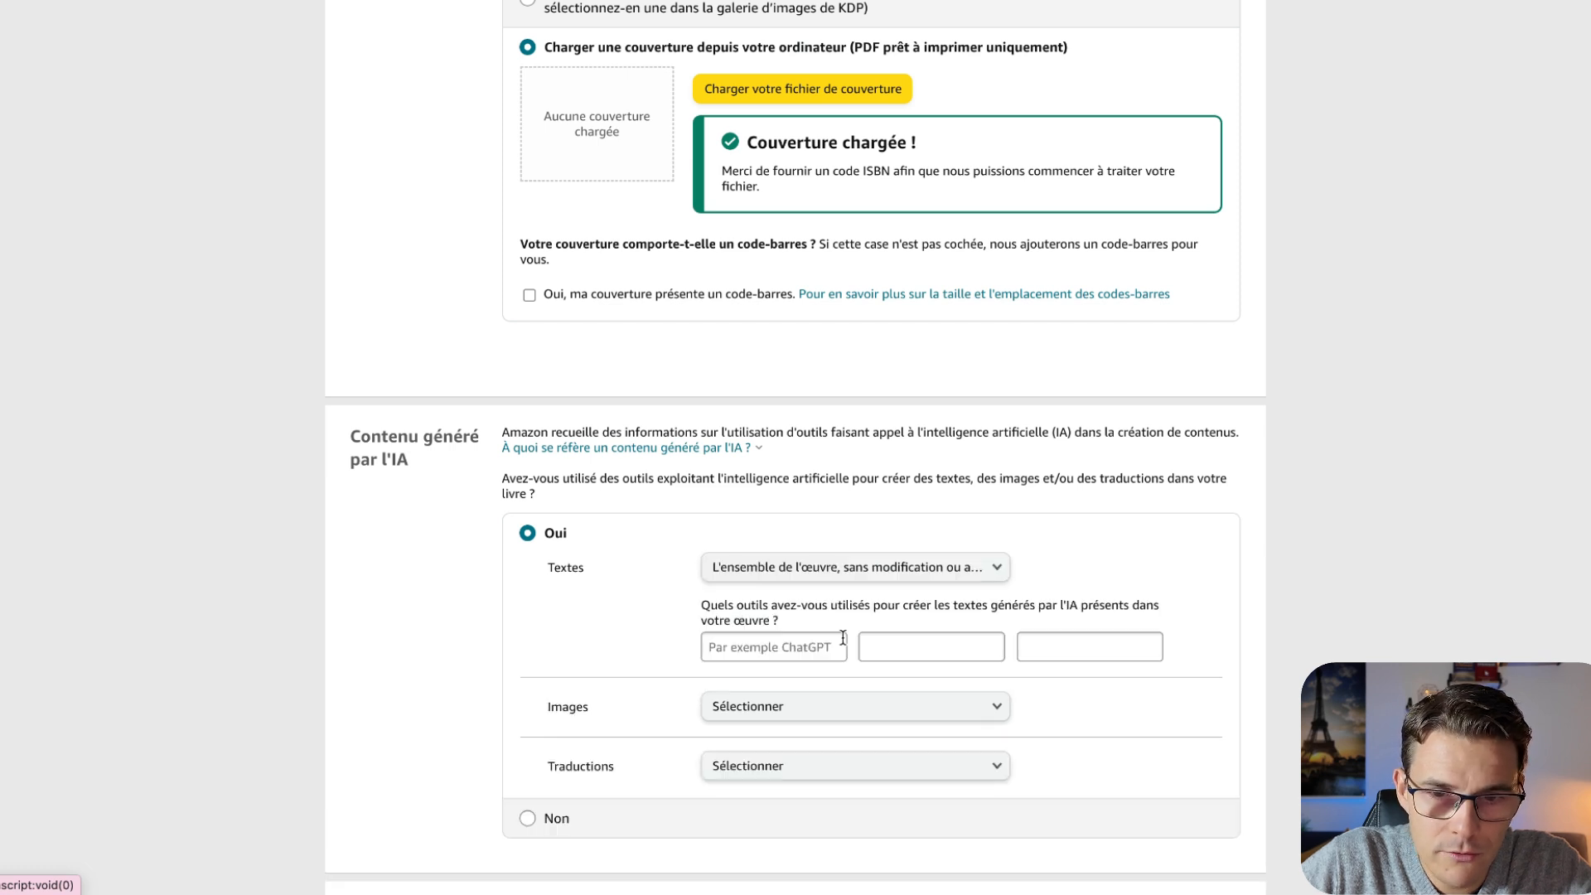
pyautogui.click(817, 644)
pyautogui.write('chatgpt')
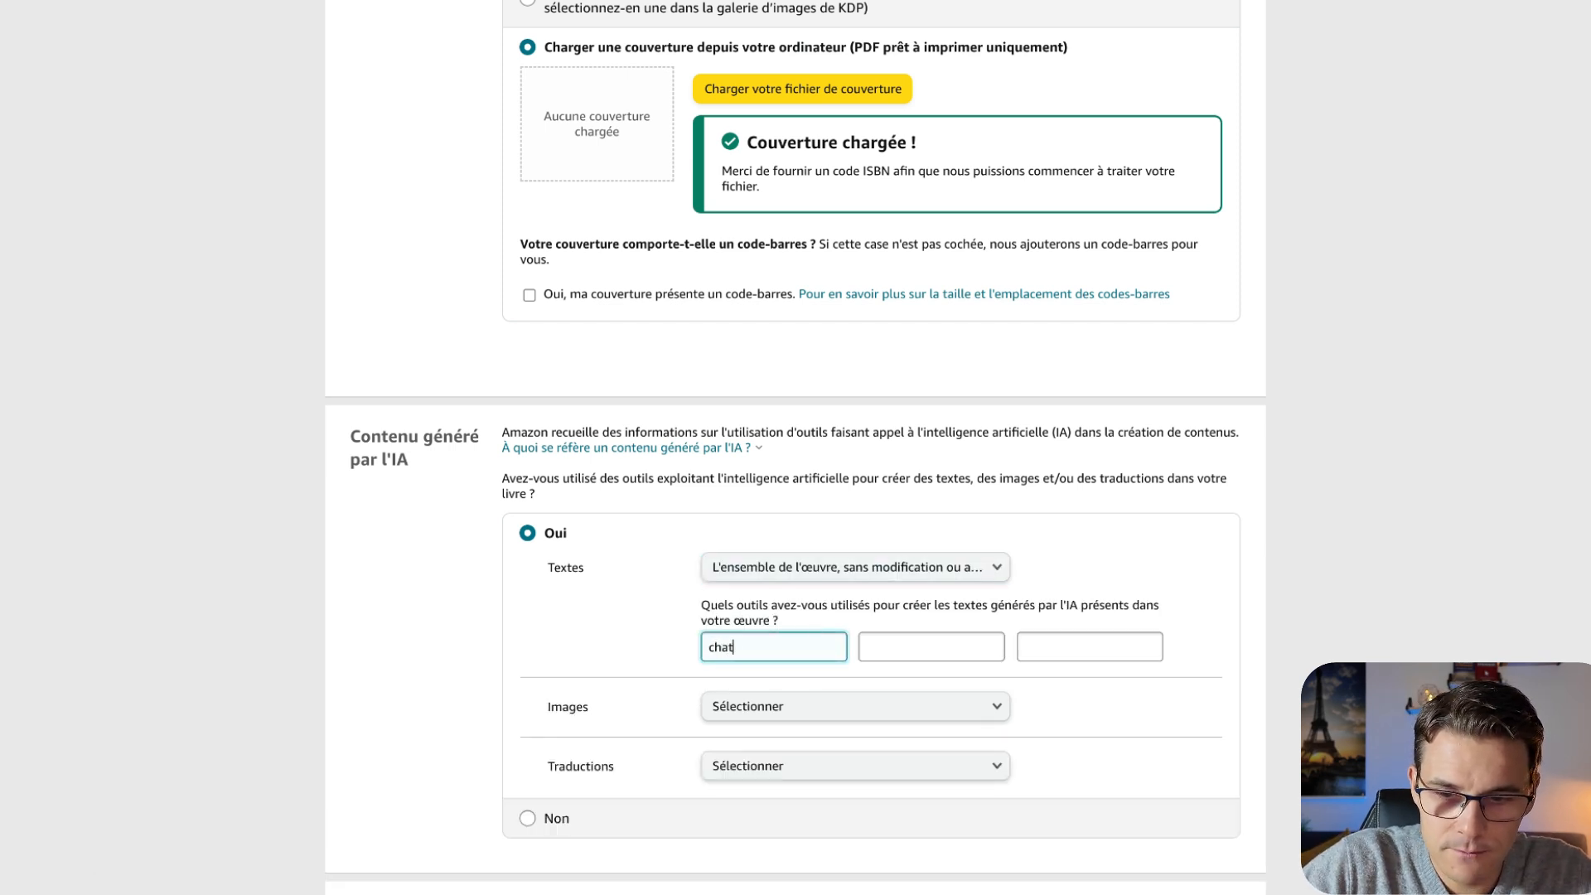
# - Declare one or a few AI-generated images with very little or no retouching, and name "chatgpt" as the image tool
pyautogui.click(856, 715)
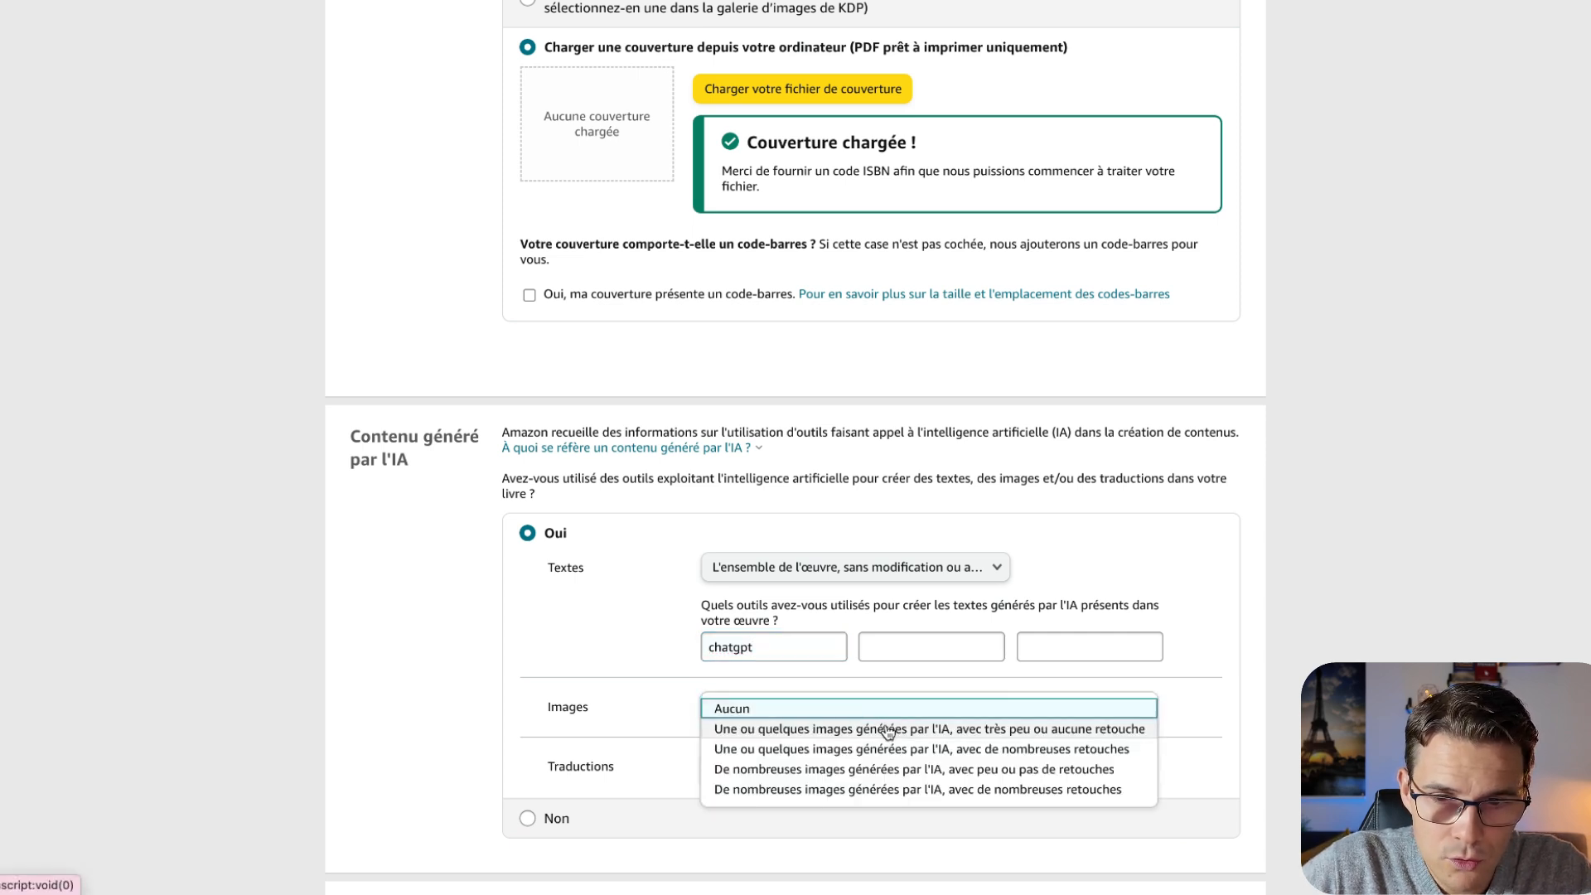
pyautogui.click(887, 731)
pyautogui.click(759, 790)
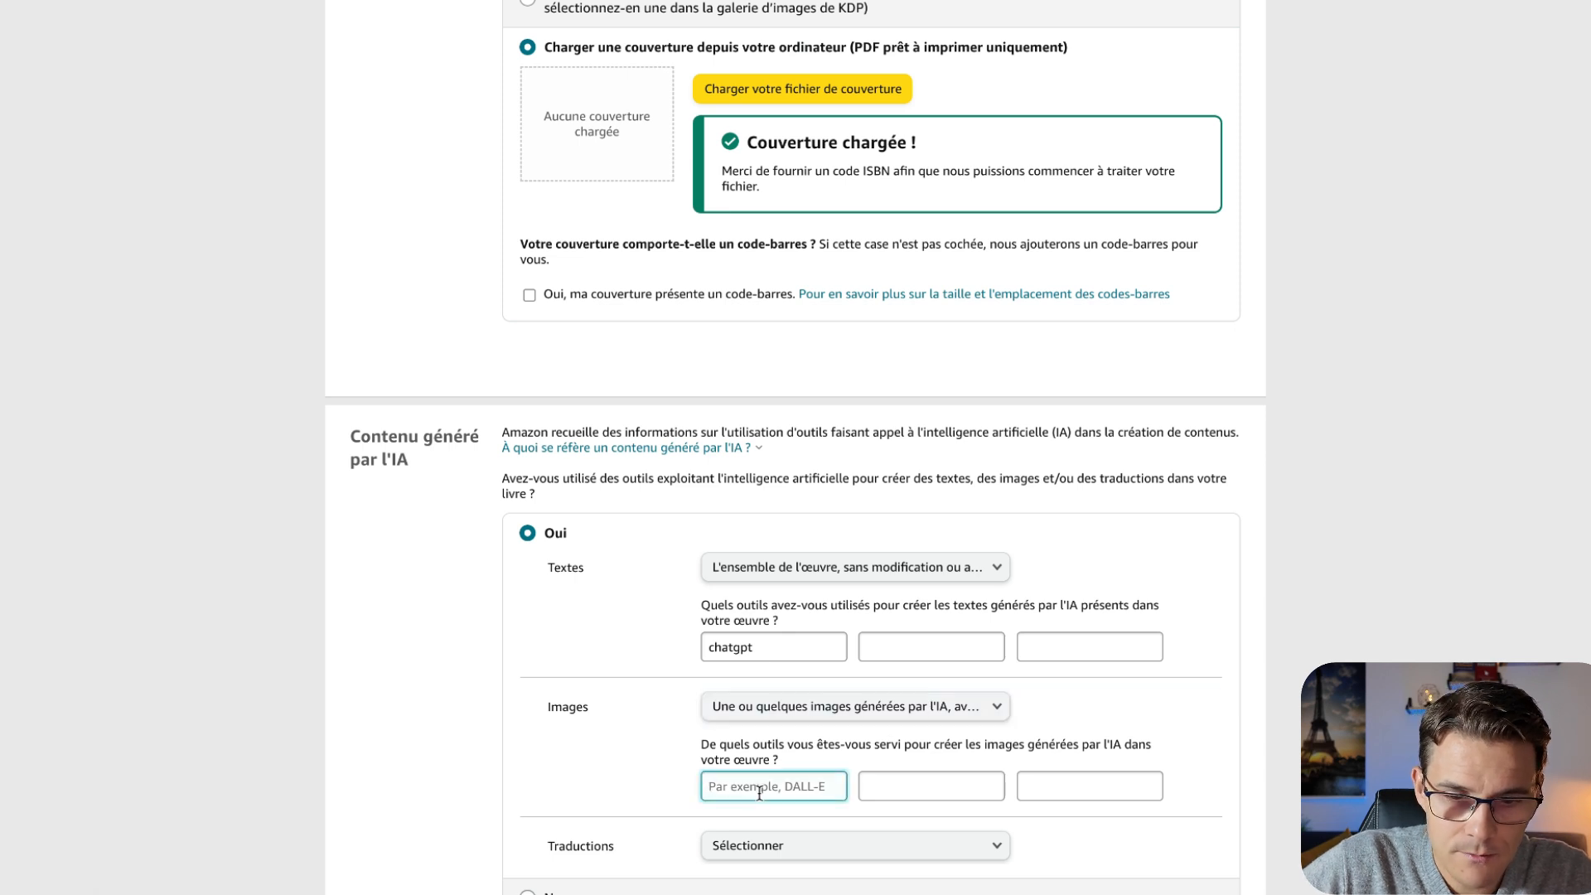
pyautogui.write('chatgpt')
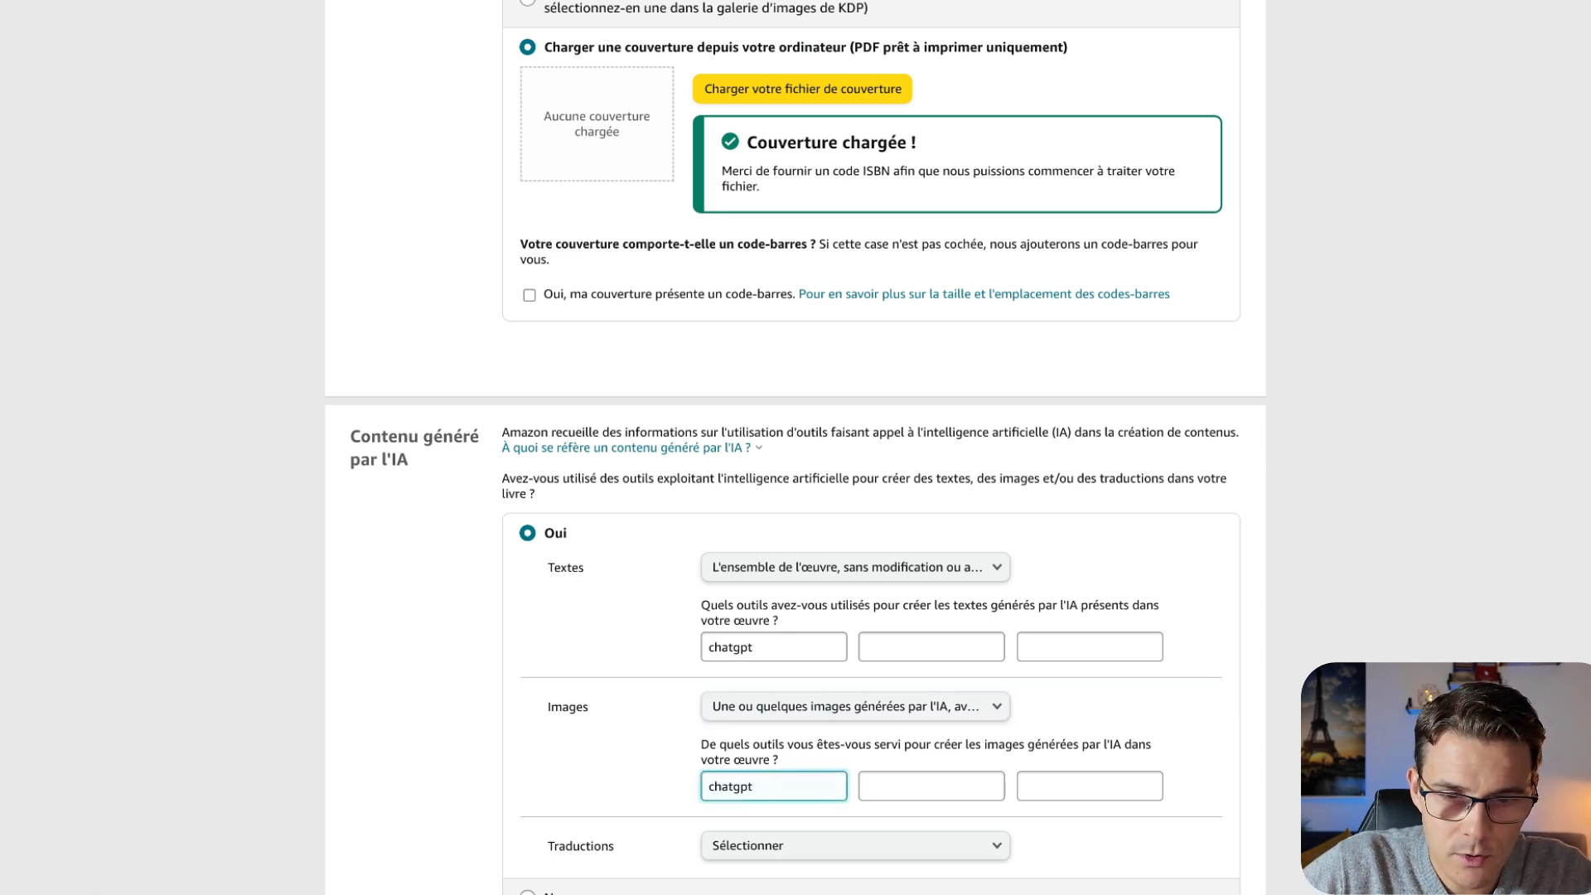
# - Declare that the book contains no AI-generated translations by choosing "Aucun"
pyautogui.scroll(-3, 848, 667)
pyautogui.click(845, 704)
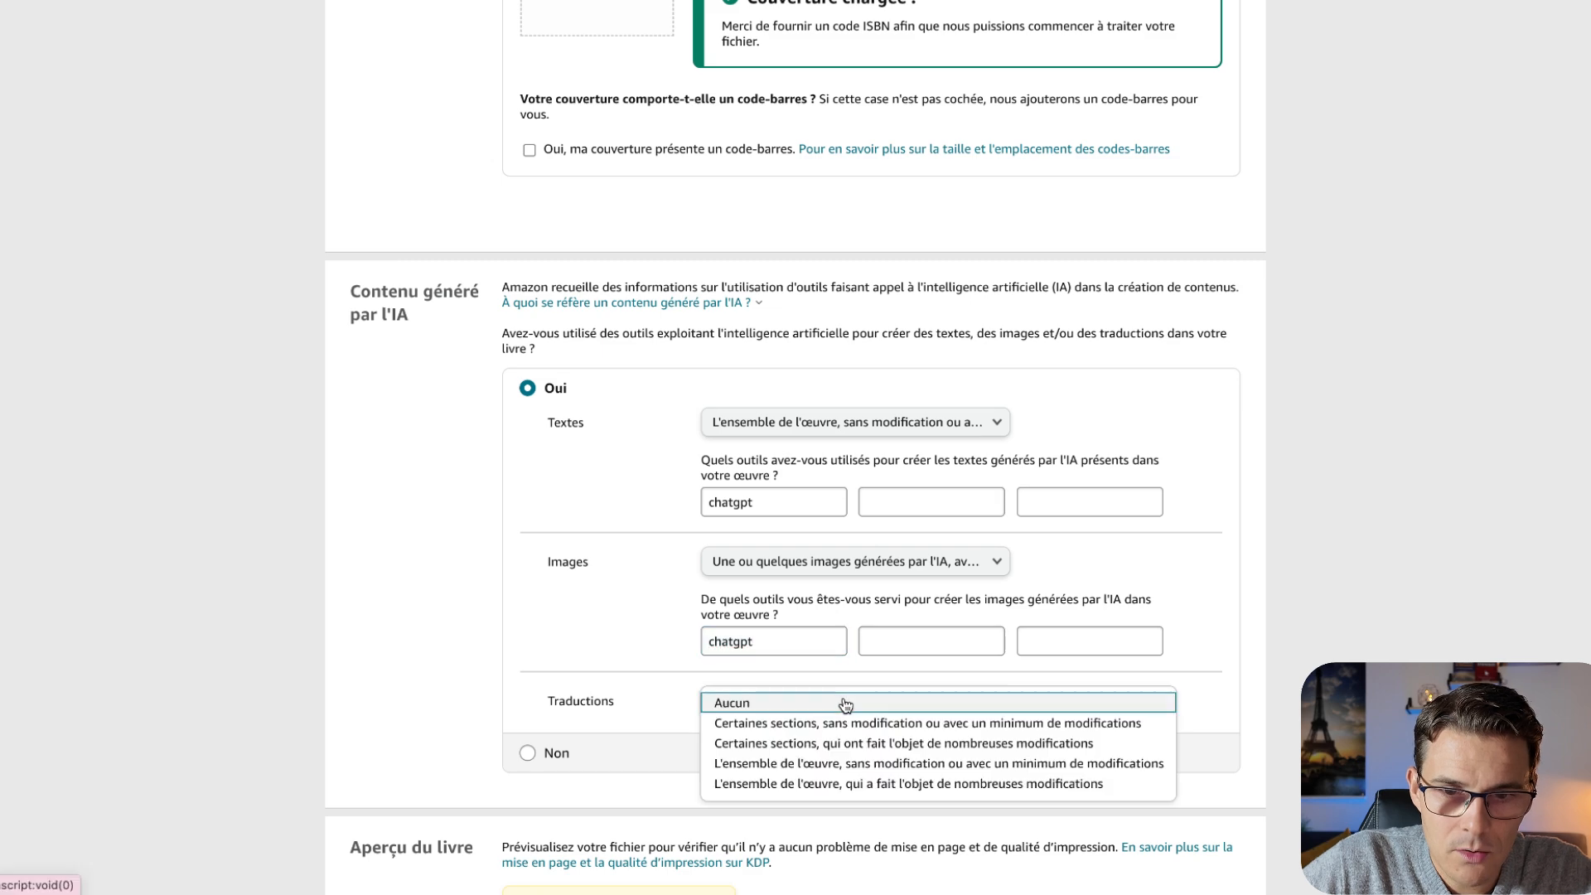
pyautogui.click(839, 703)
pyautogui.scroll(-6, 845, 707)
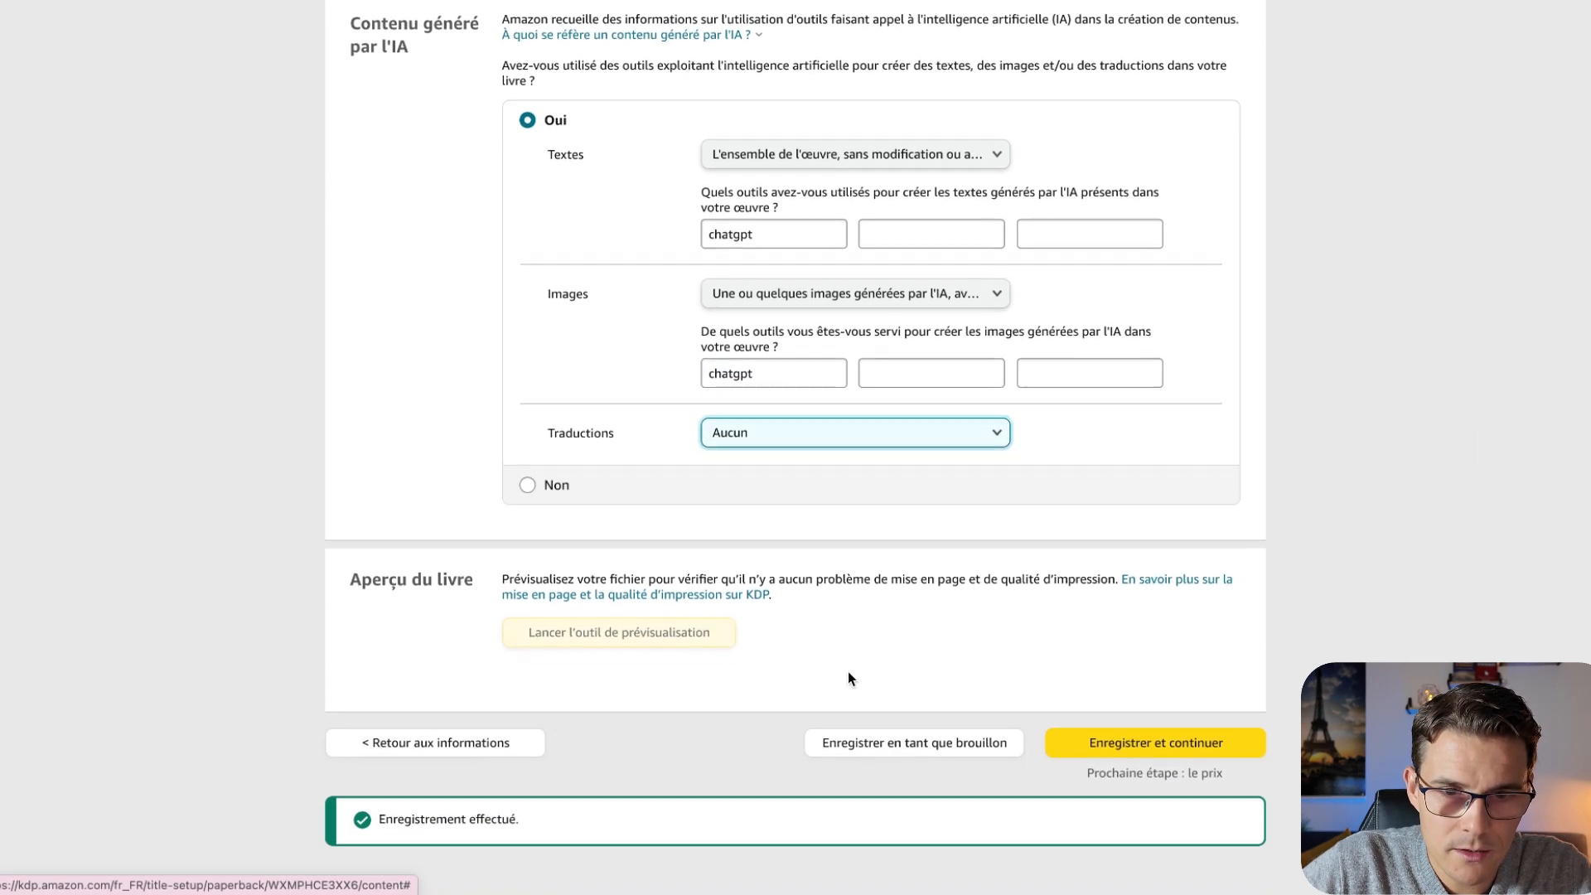
pyautogui.click(952, 632)
# - Check the ISBN section and print options of the paperback content, and save the page as a draft
pyautogui.scroll(15, 962, 625)
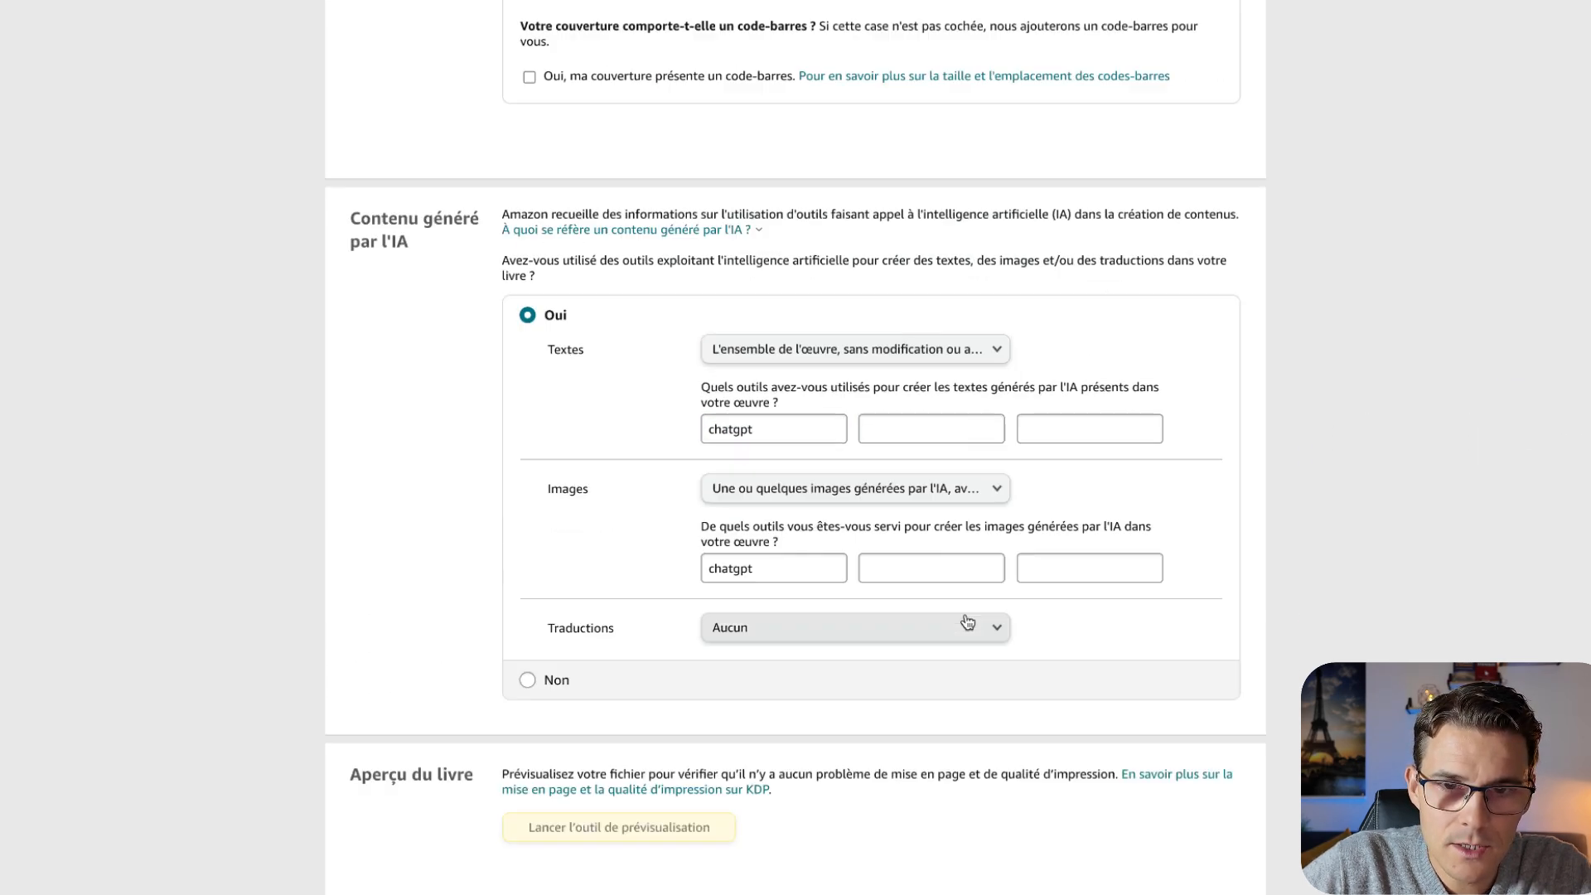
pyautogui.scroll(20, 965, 616)
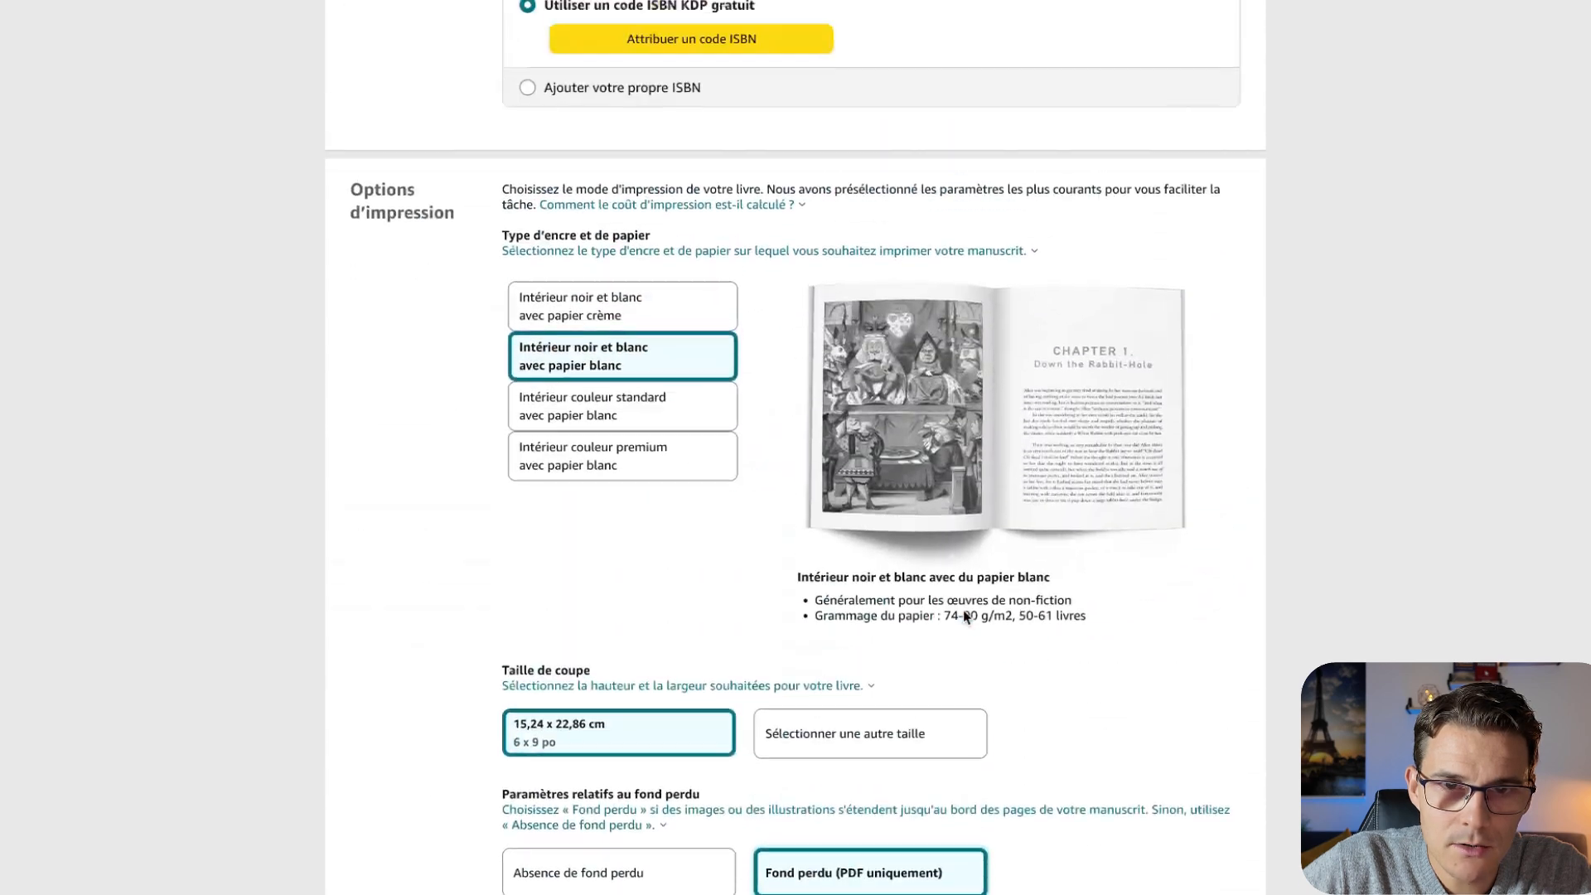
pyautogui.scroll(3, 963, 609)
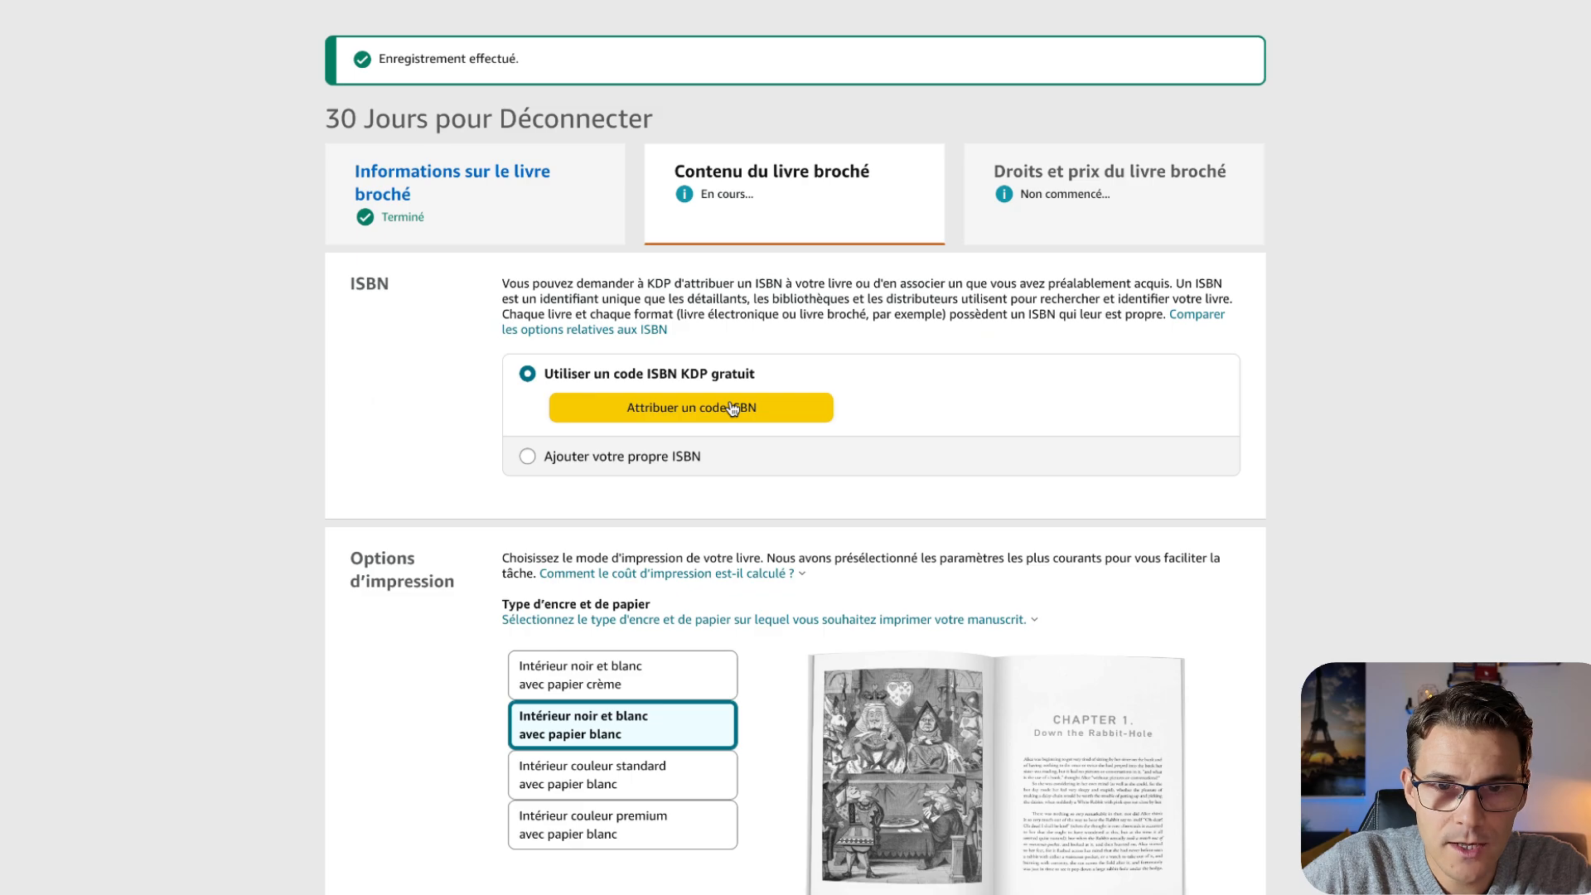
pyautogui.scroll(-20, 1012, 369)
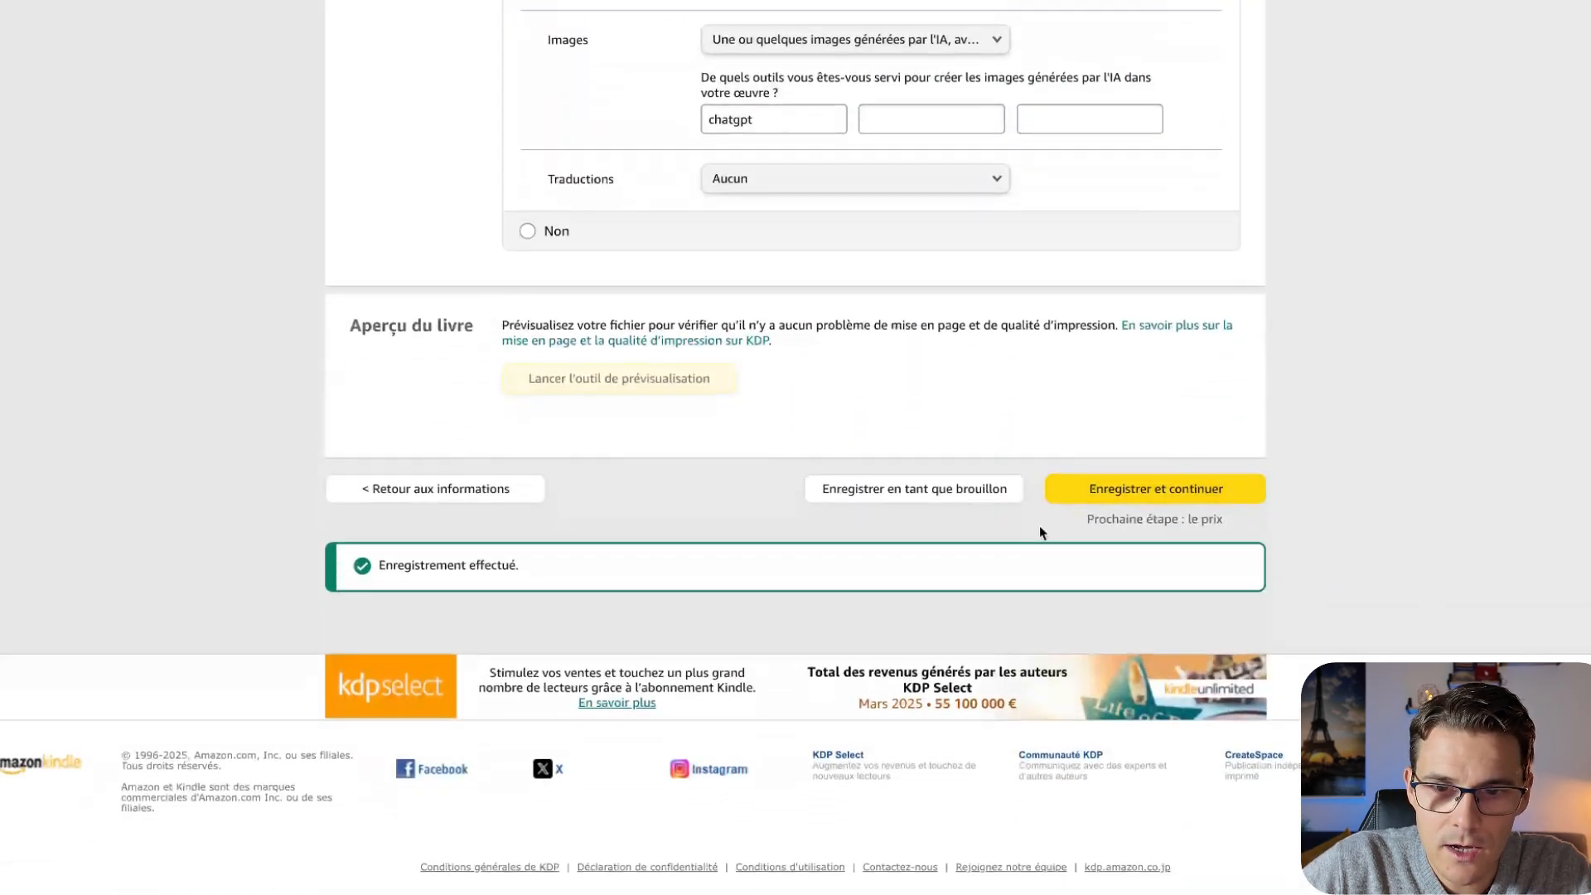
pyautogui.click(976, 495)
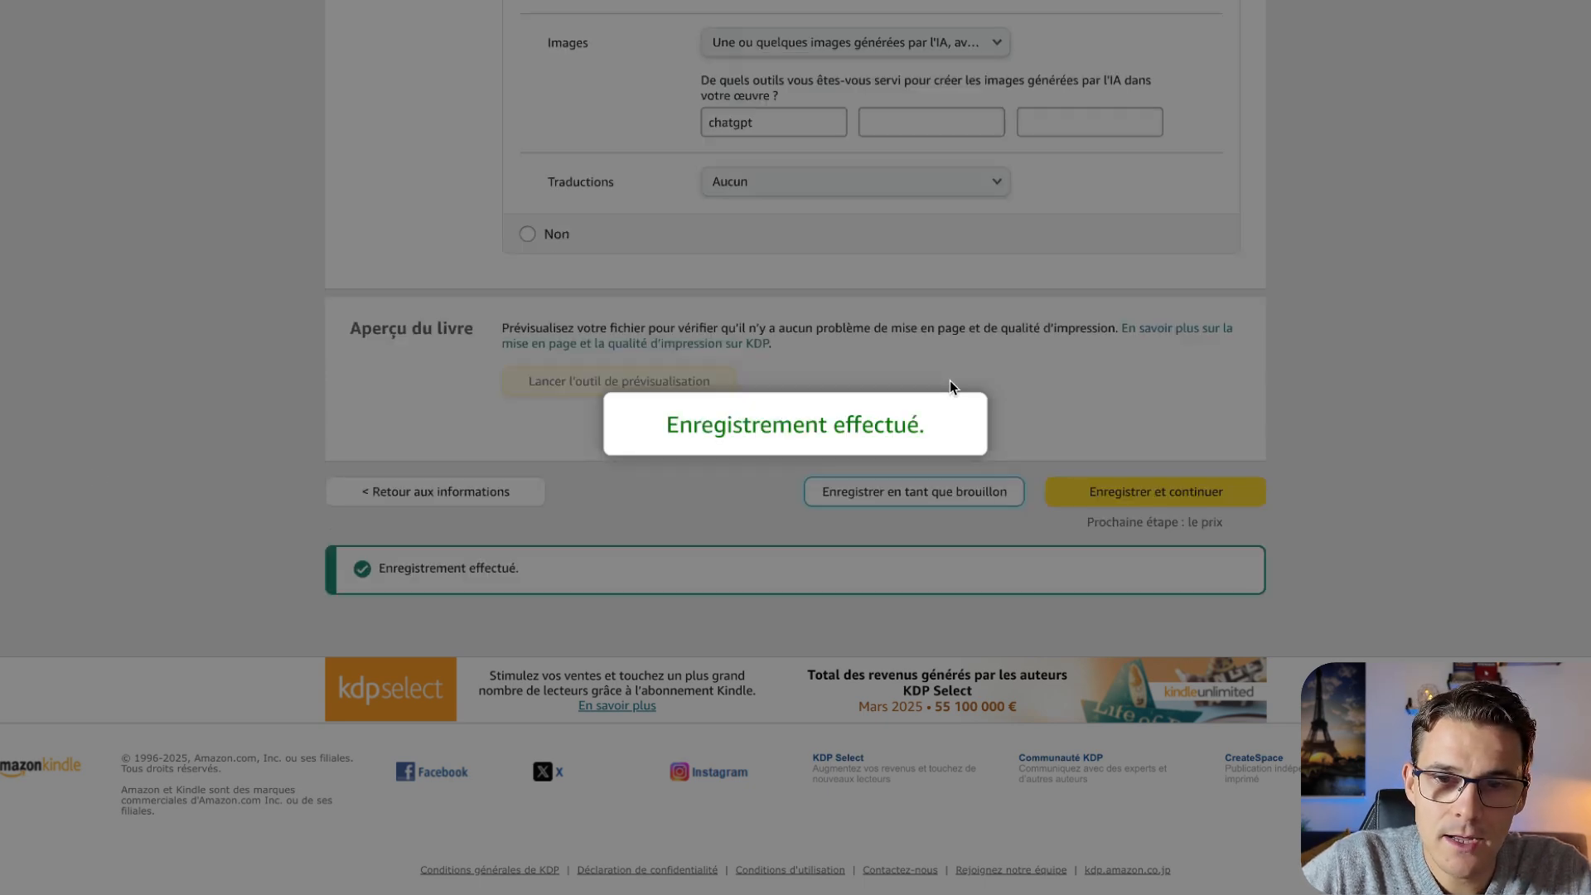
# - Return to the book information page, review the author, categories, keywords and release settings, and try to save and continue
pyautogui.scroll(20, 933, 365)
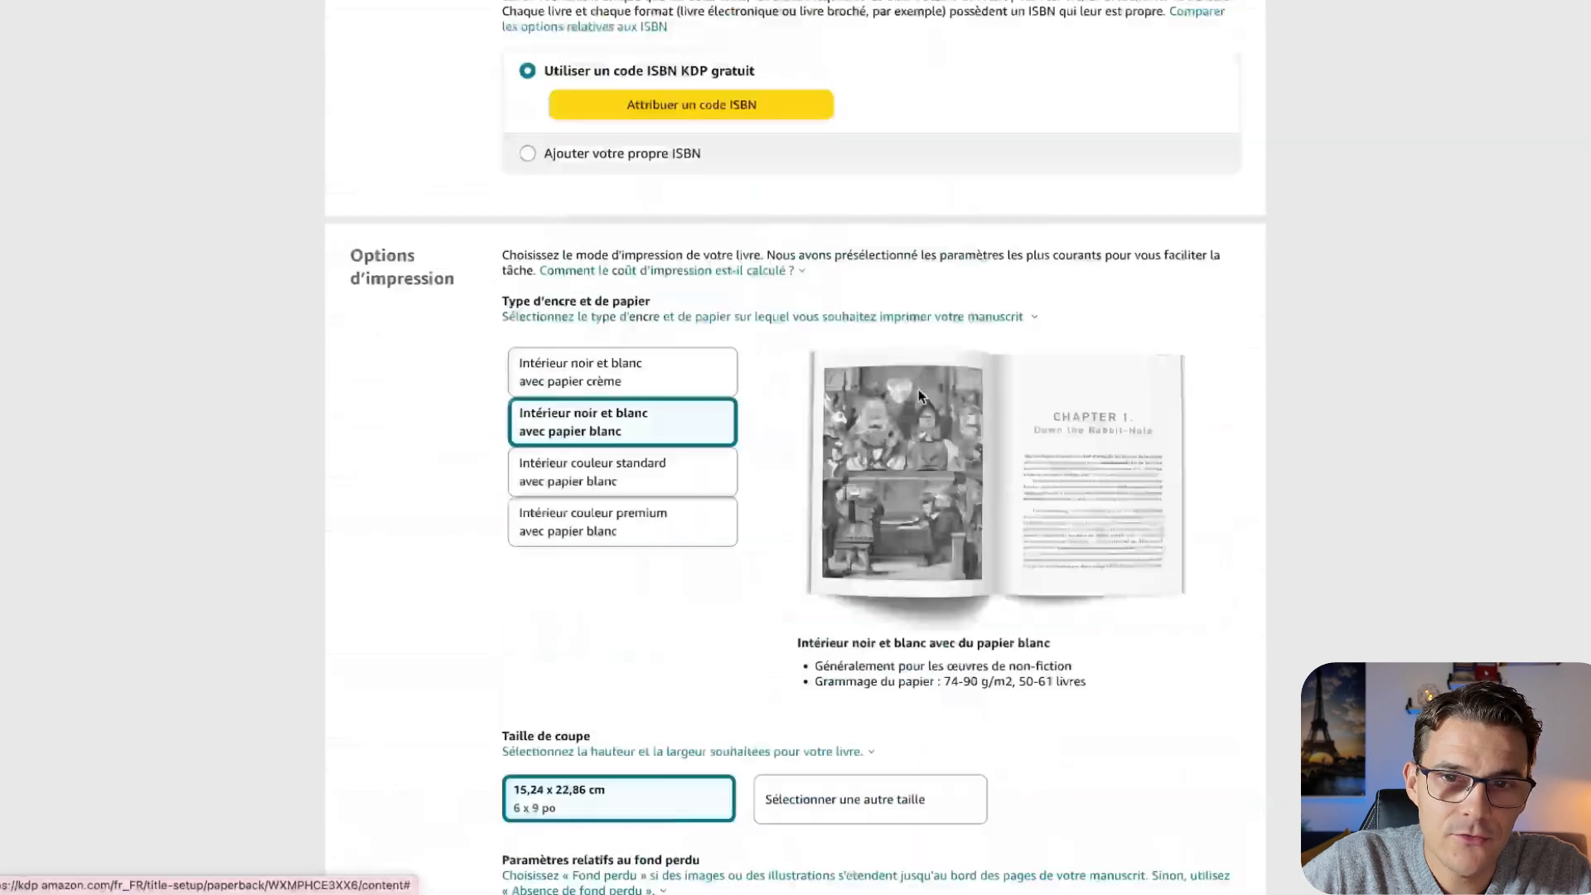
pyautogui.scroll(5, 920, 396)
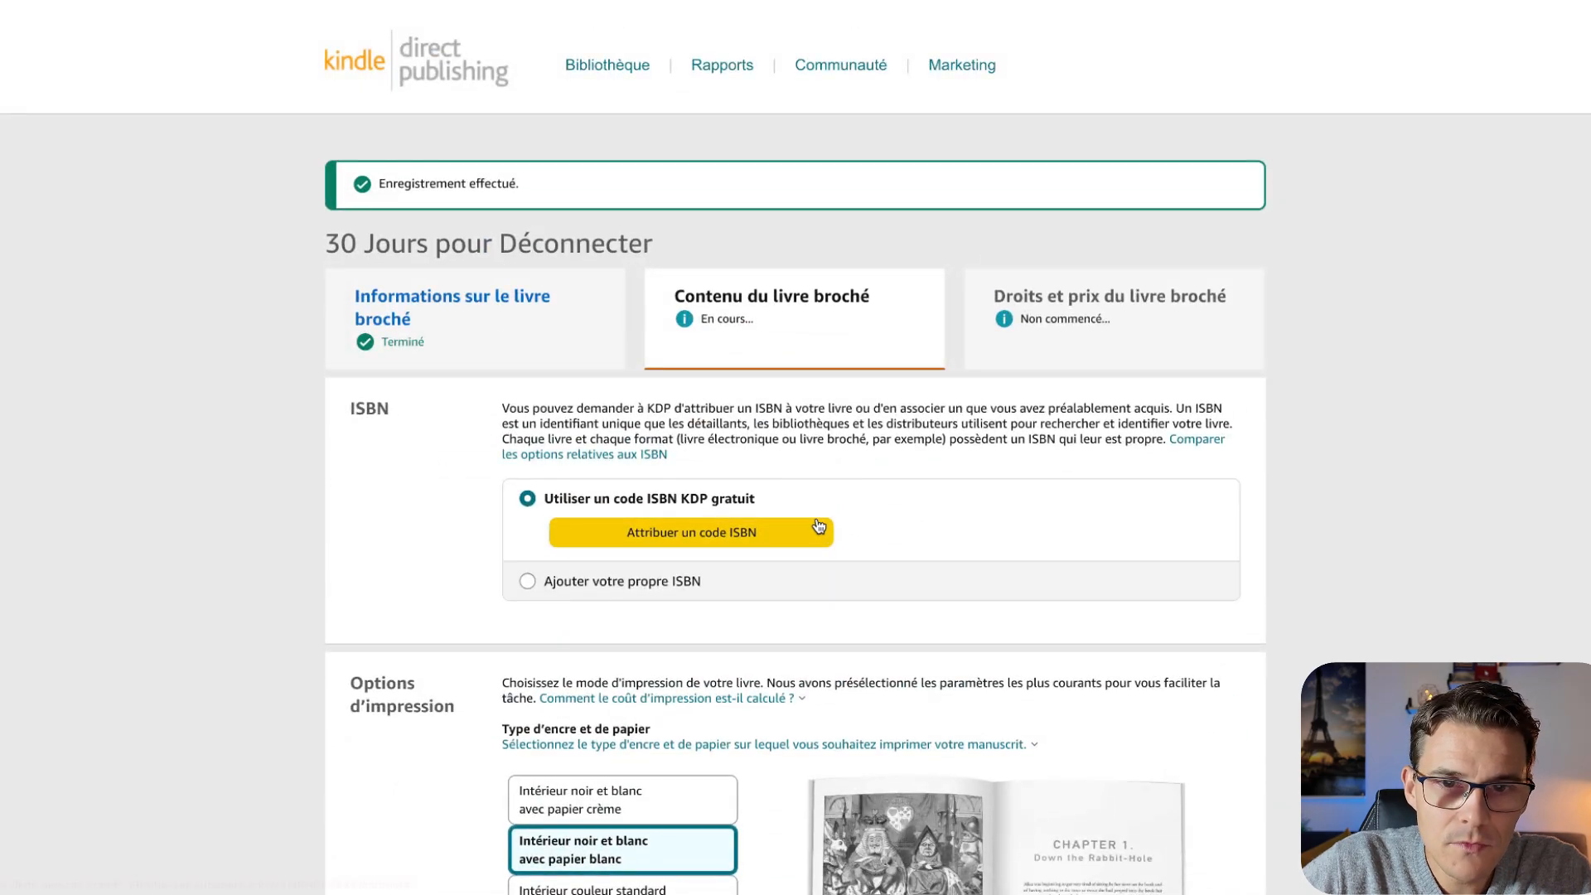
pyautogui.hotkey('alt', 'Left')
pyautogui.scroll(-9, 824, 509)
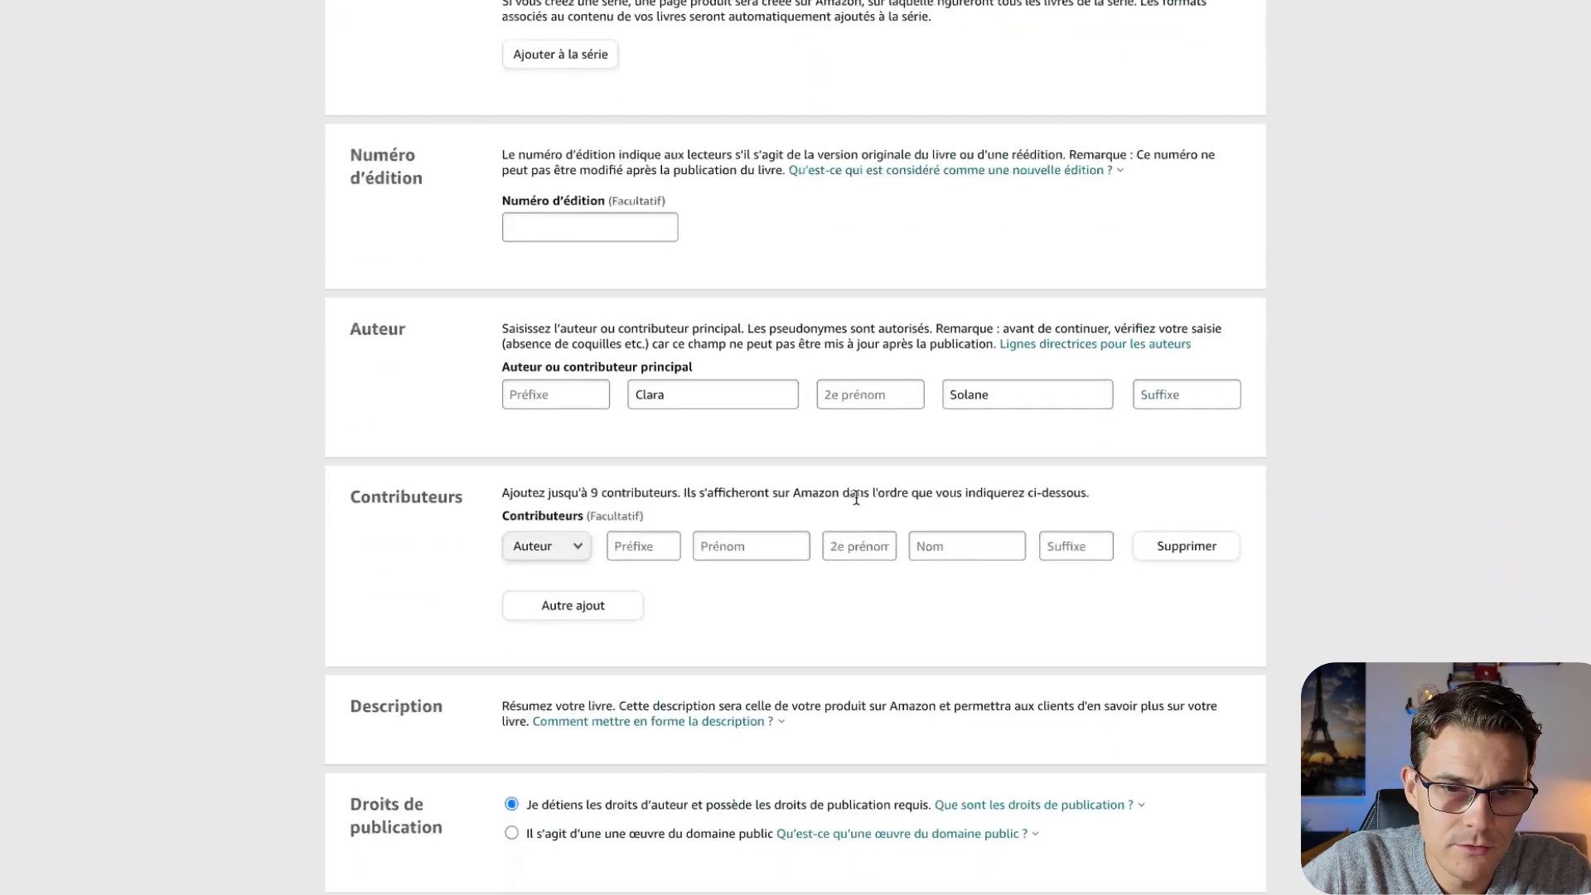
pyautogui.scroll(-10, 856, 498)
pyautogui.scroll(1, 862, 497)
pyautogui.scroll(-1, 862, 496)
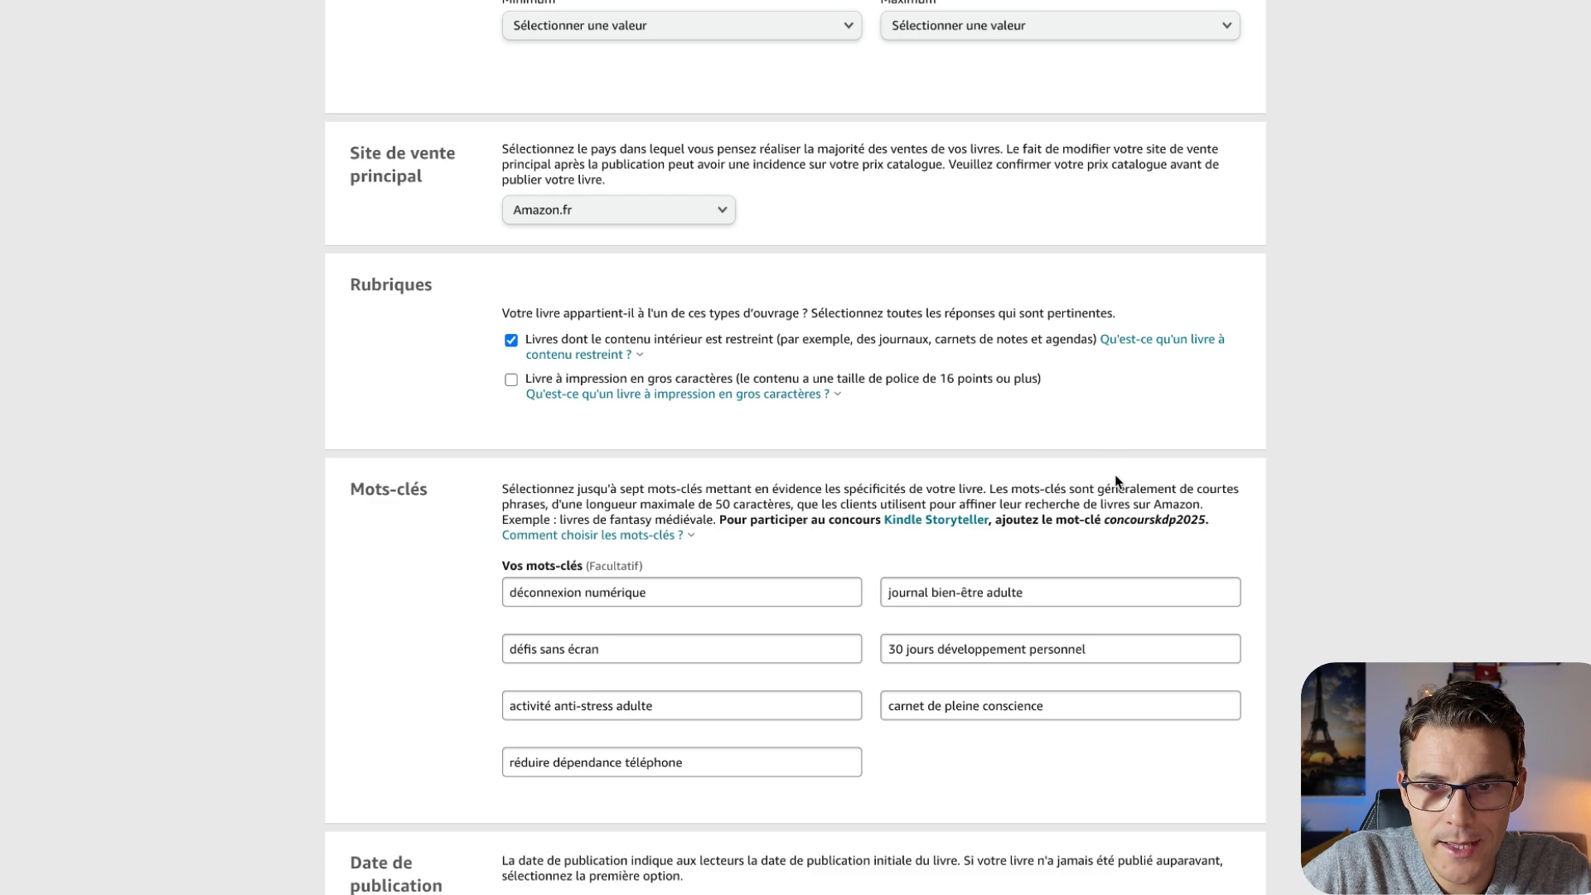
pyautogui.scroll(-2, 1112, 465)
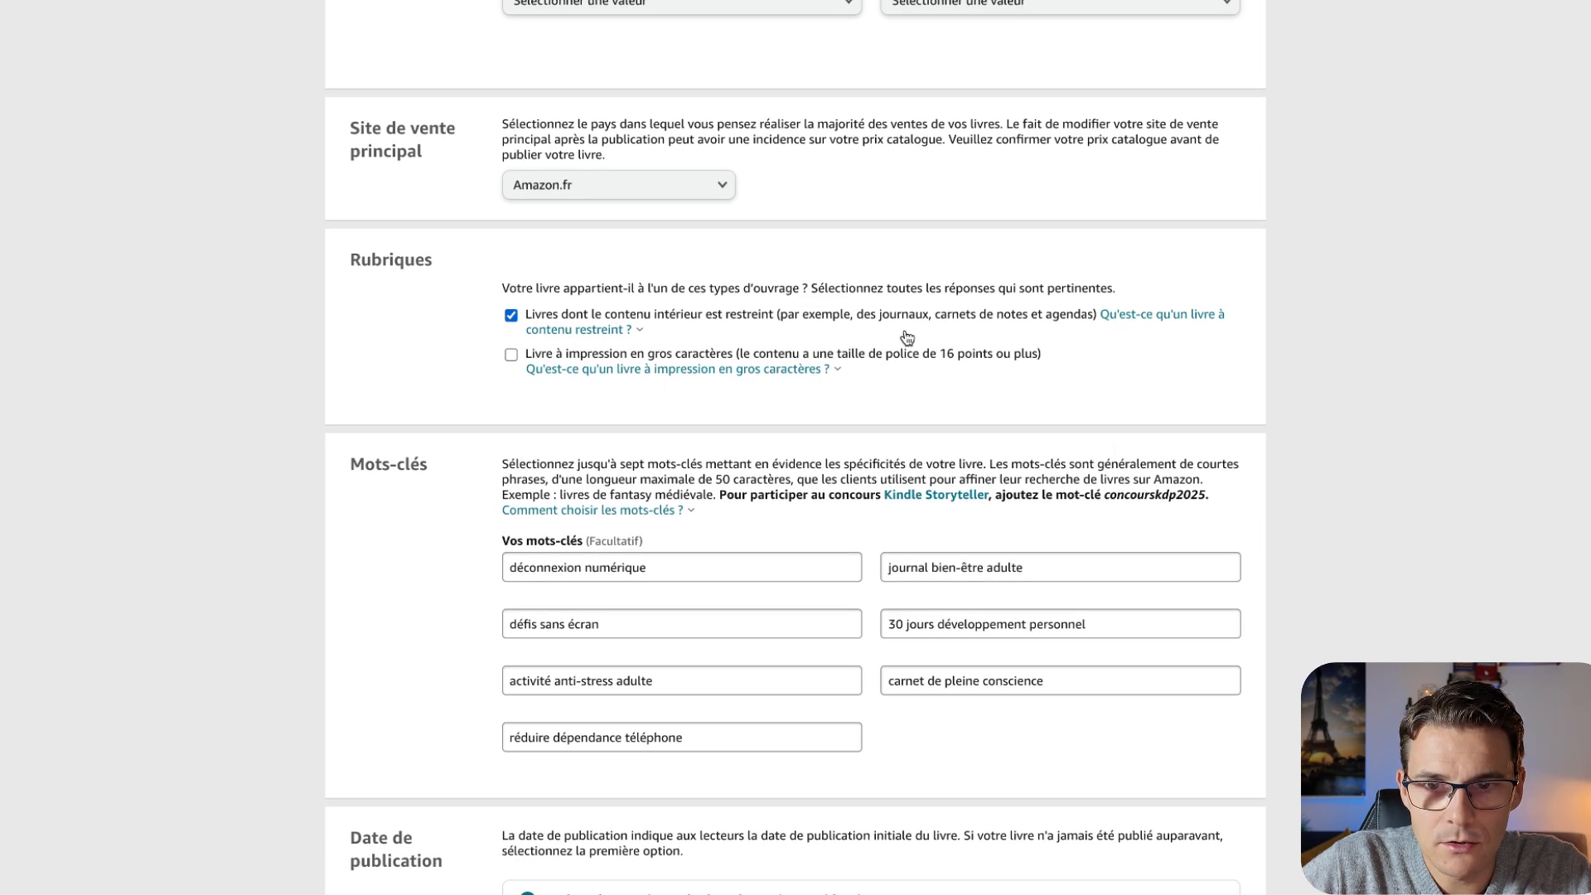
pyautogui.scroll(-10, 1143, 497)
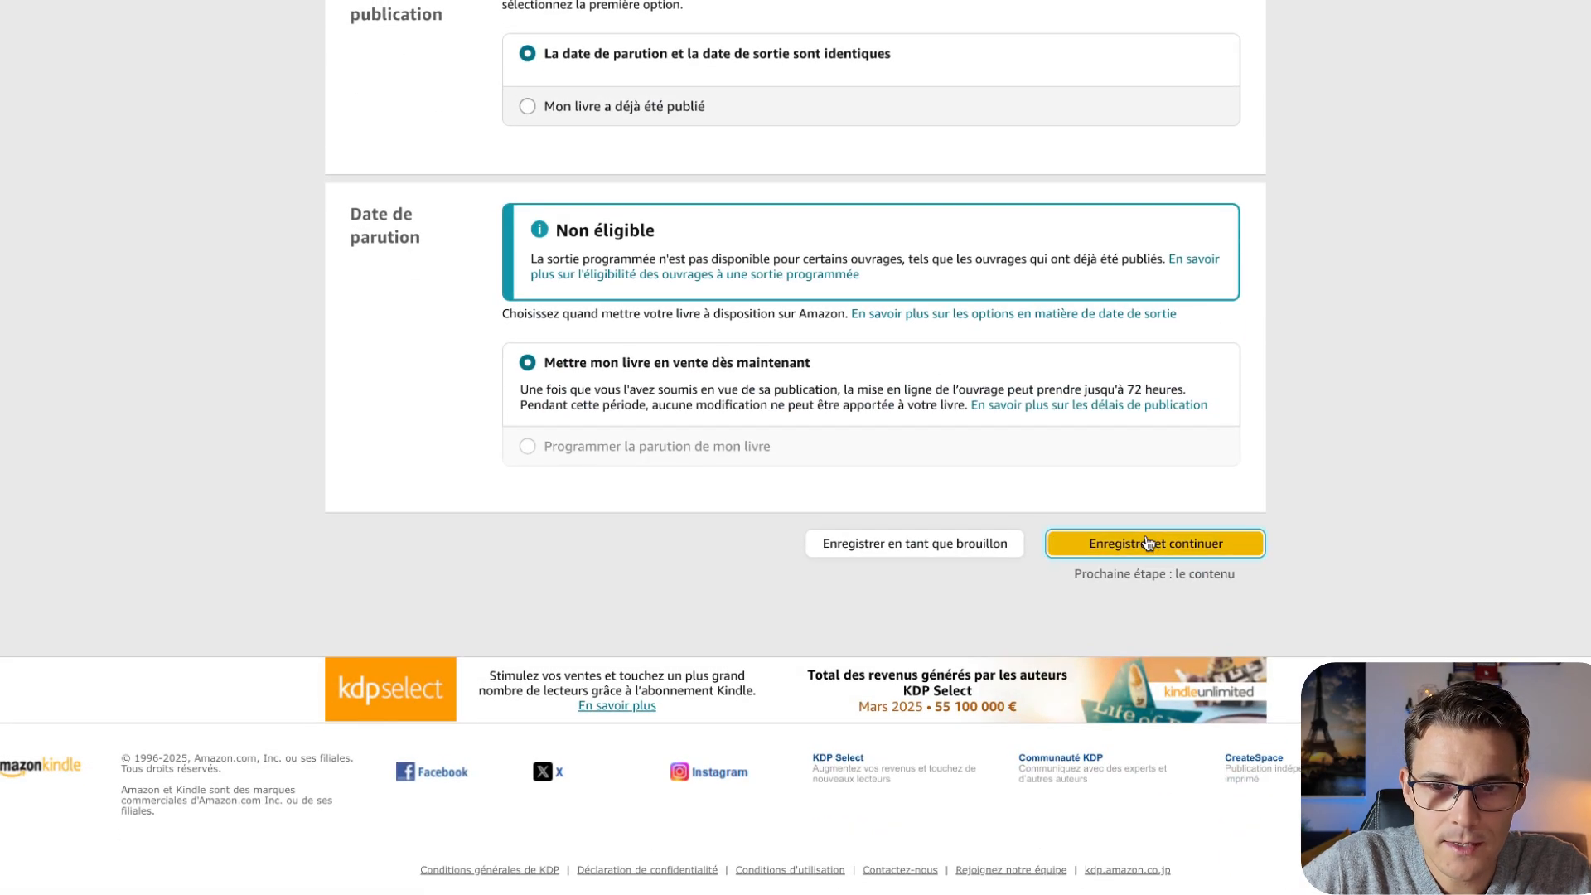
pyautogui.click(1148, 543)
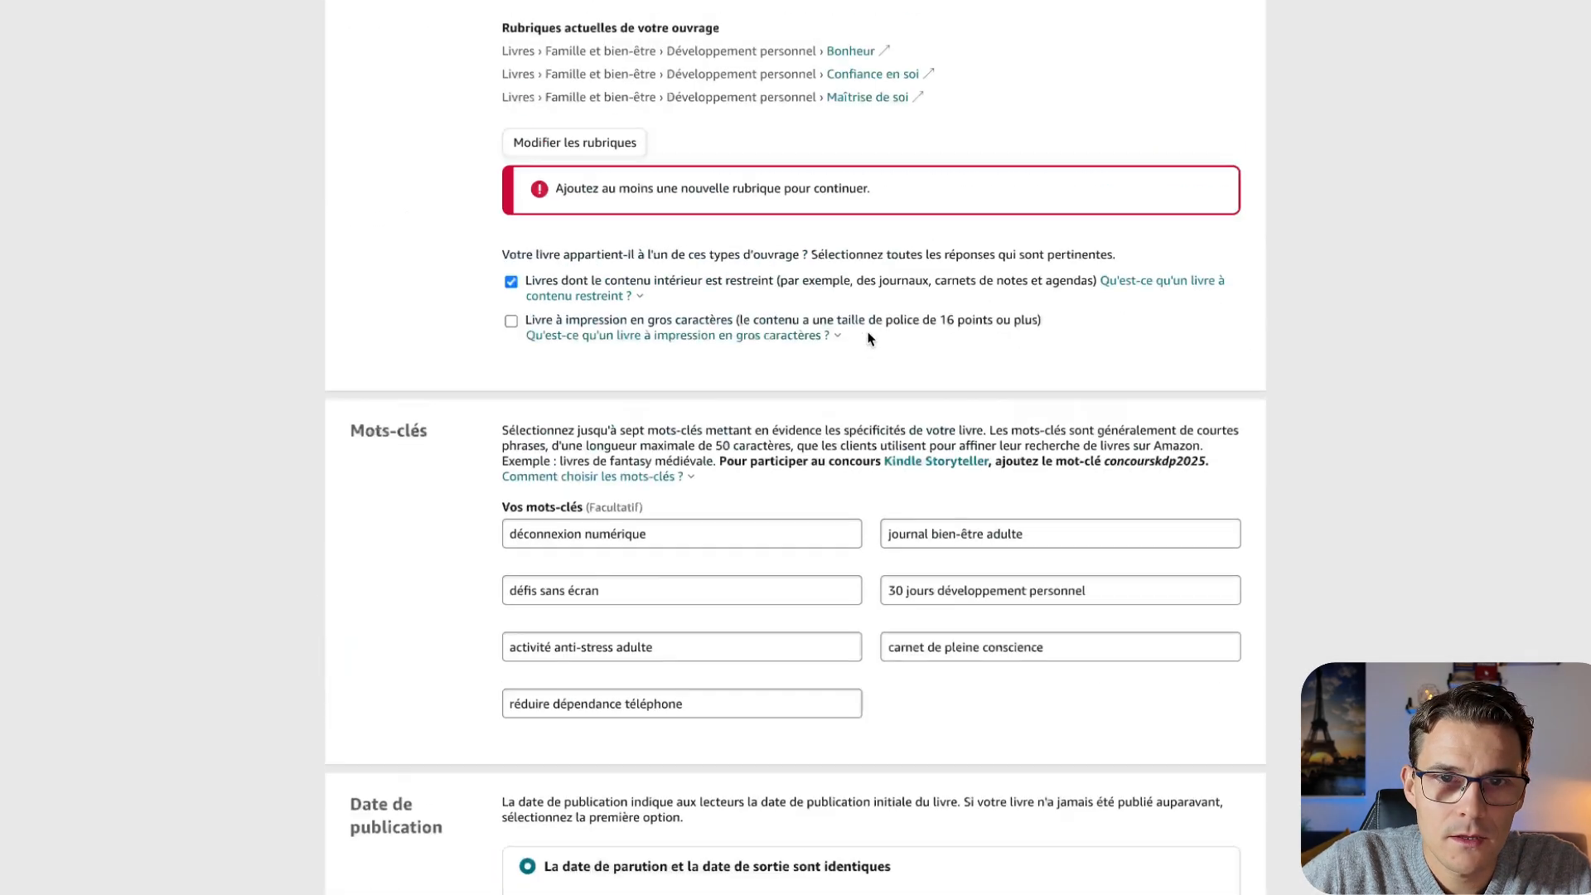
# - Save the categories Bonheur, Confiance en soi and Maîtrise de soi for the book, and continue to the paperback content
pyautogui.scroll(5, 869, 338)
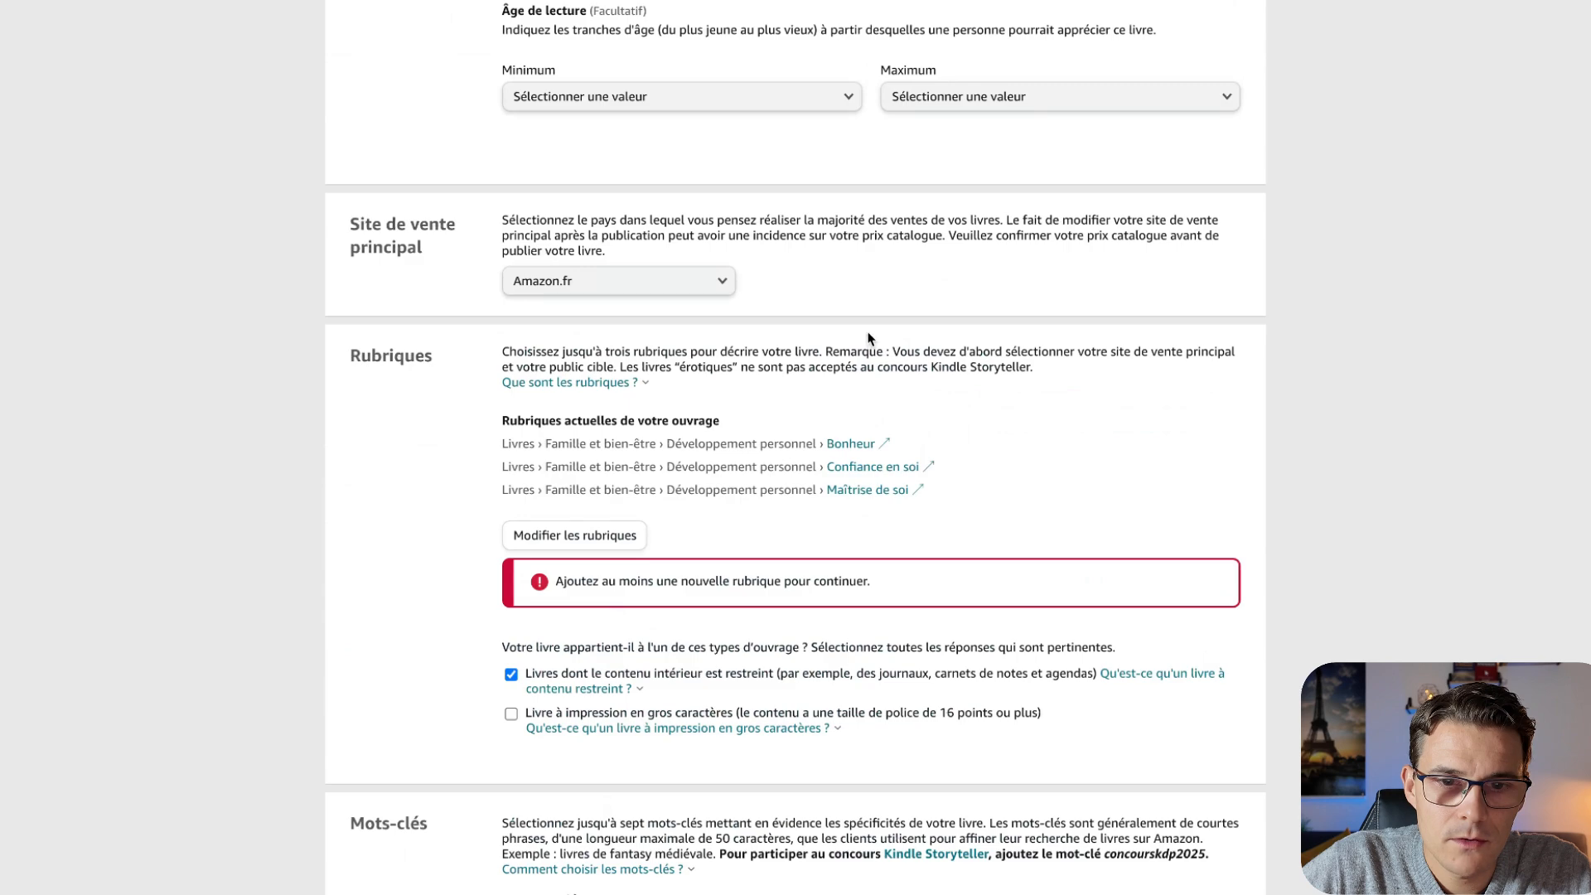
pyautogui.click(574, 540)
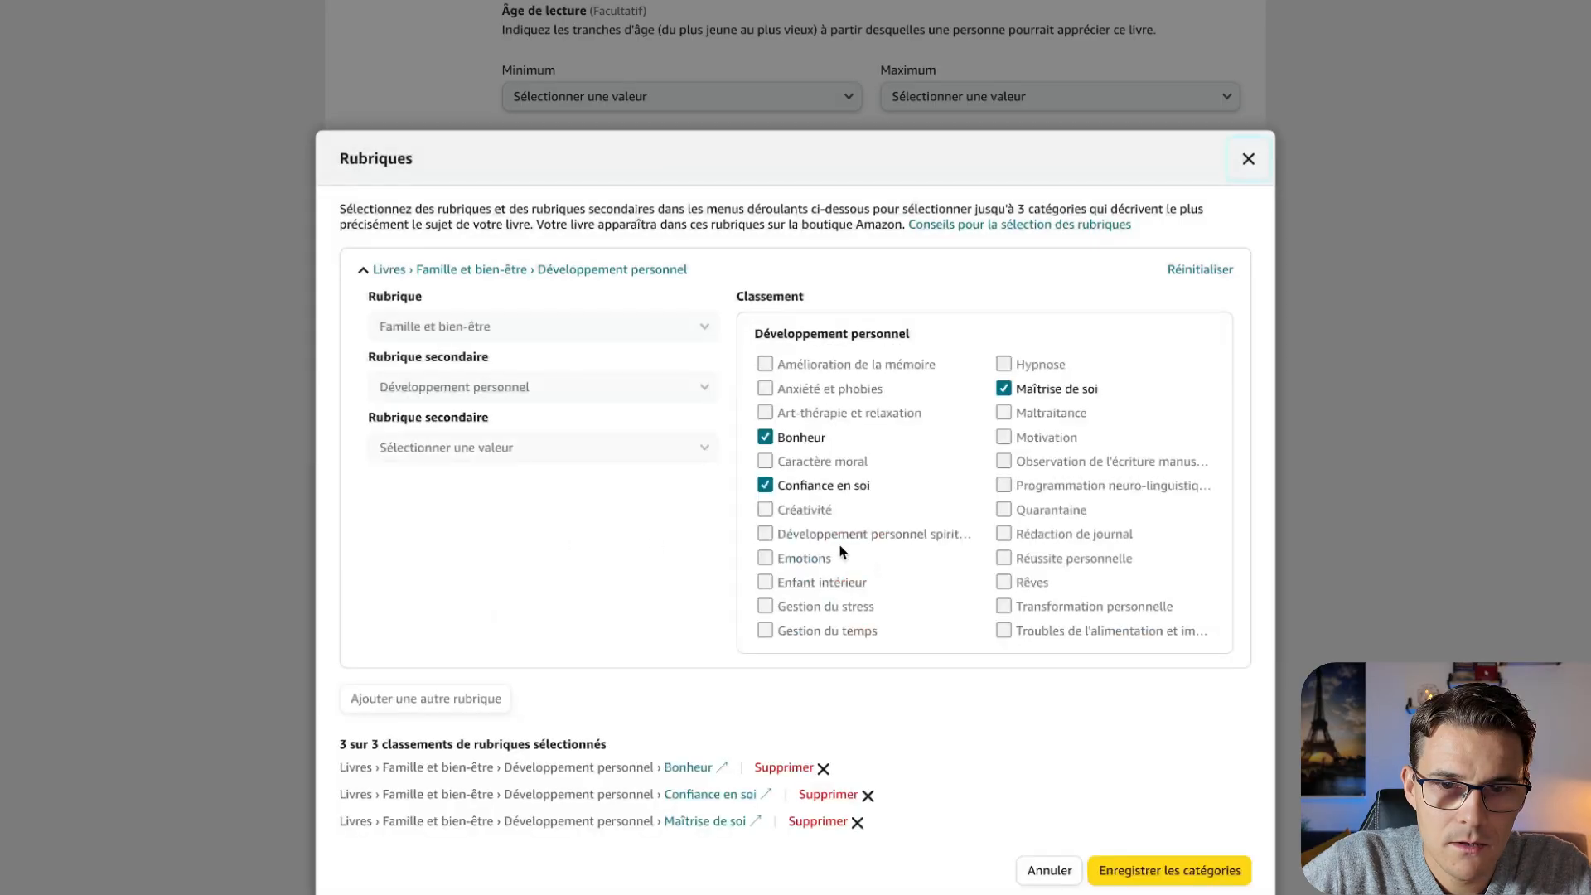
pyautogui.click(1114, 870)
pyautogui.scroll(10, 1069, 468)
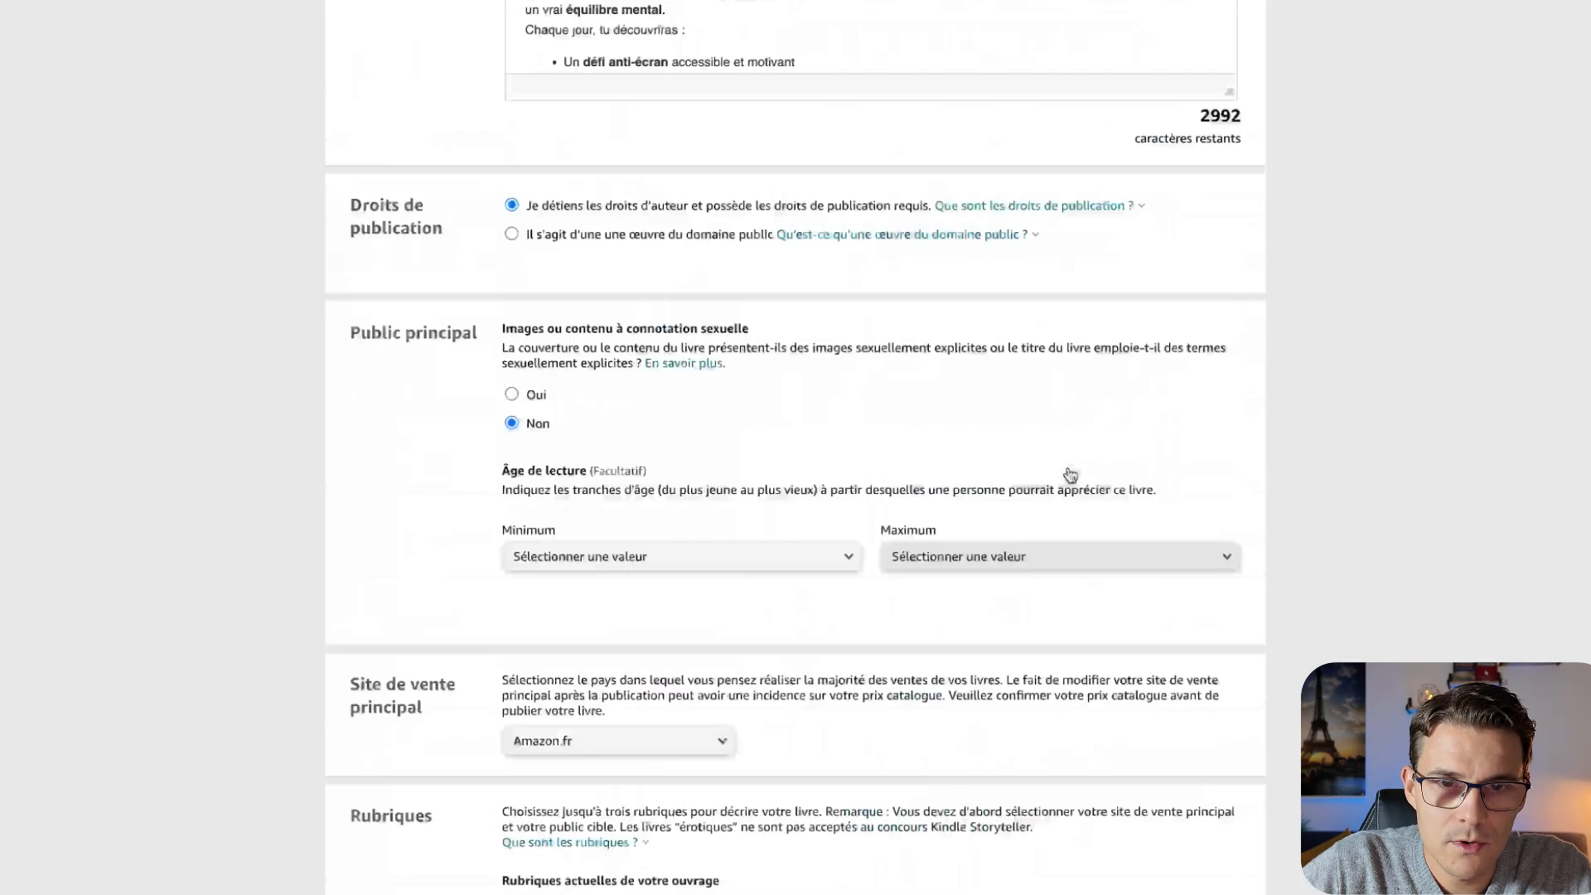
pyautogui.scroll(10, 1068, 468)
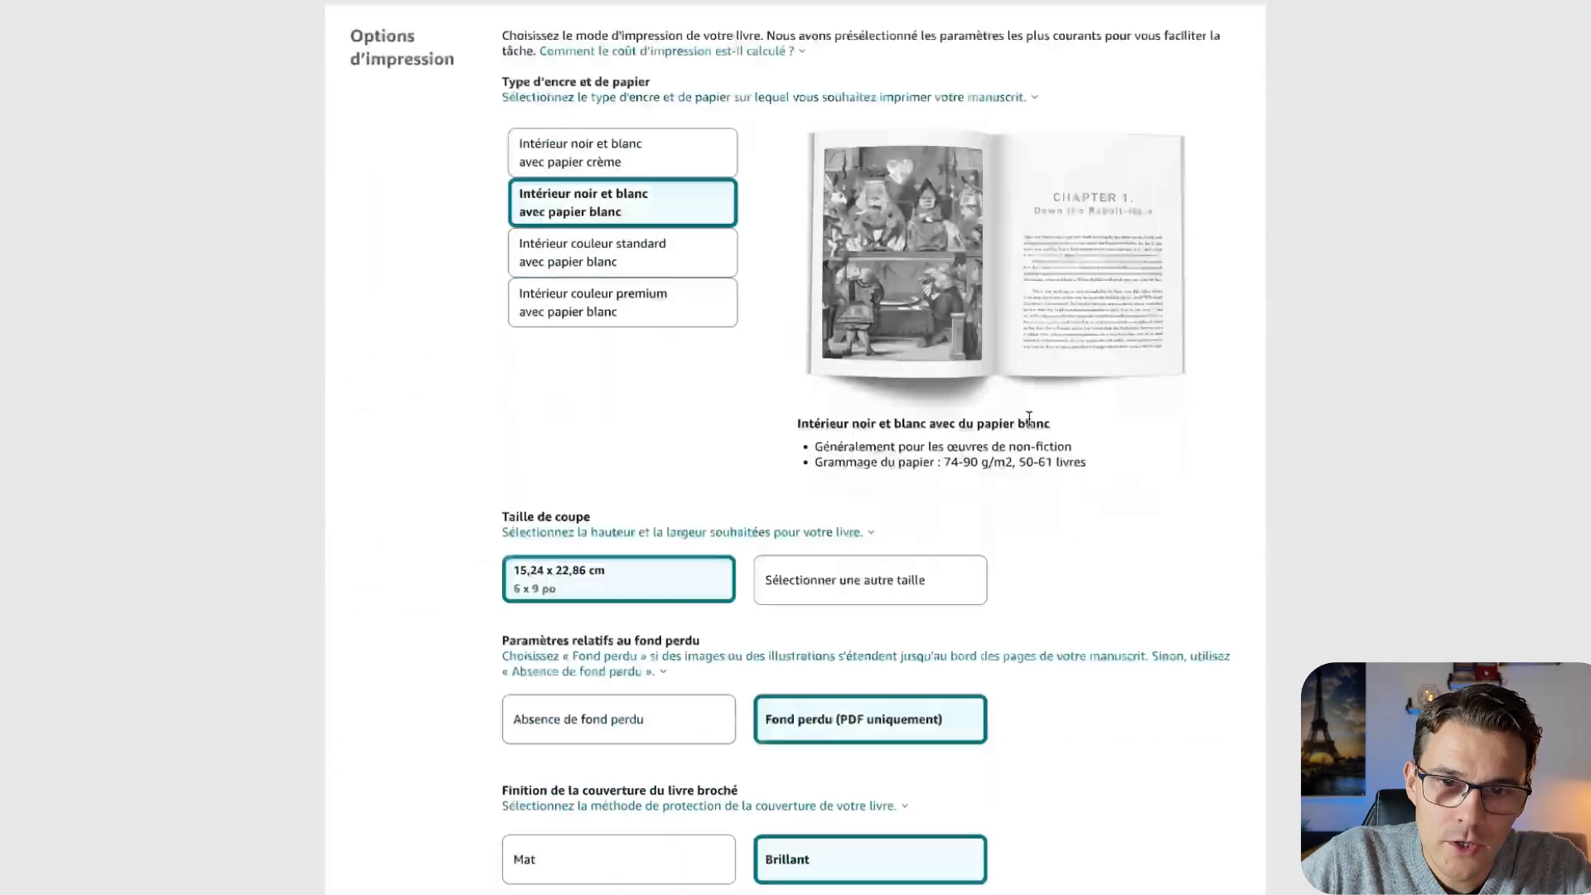
# - Launch the book preview tool for the uploaded manuscript and cover
pyautogui.scroll(-15, 1141, 451)
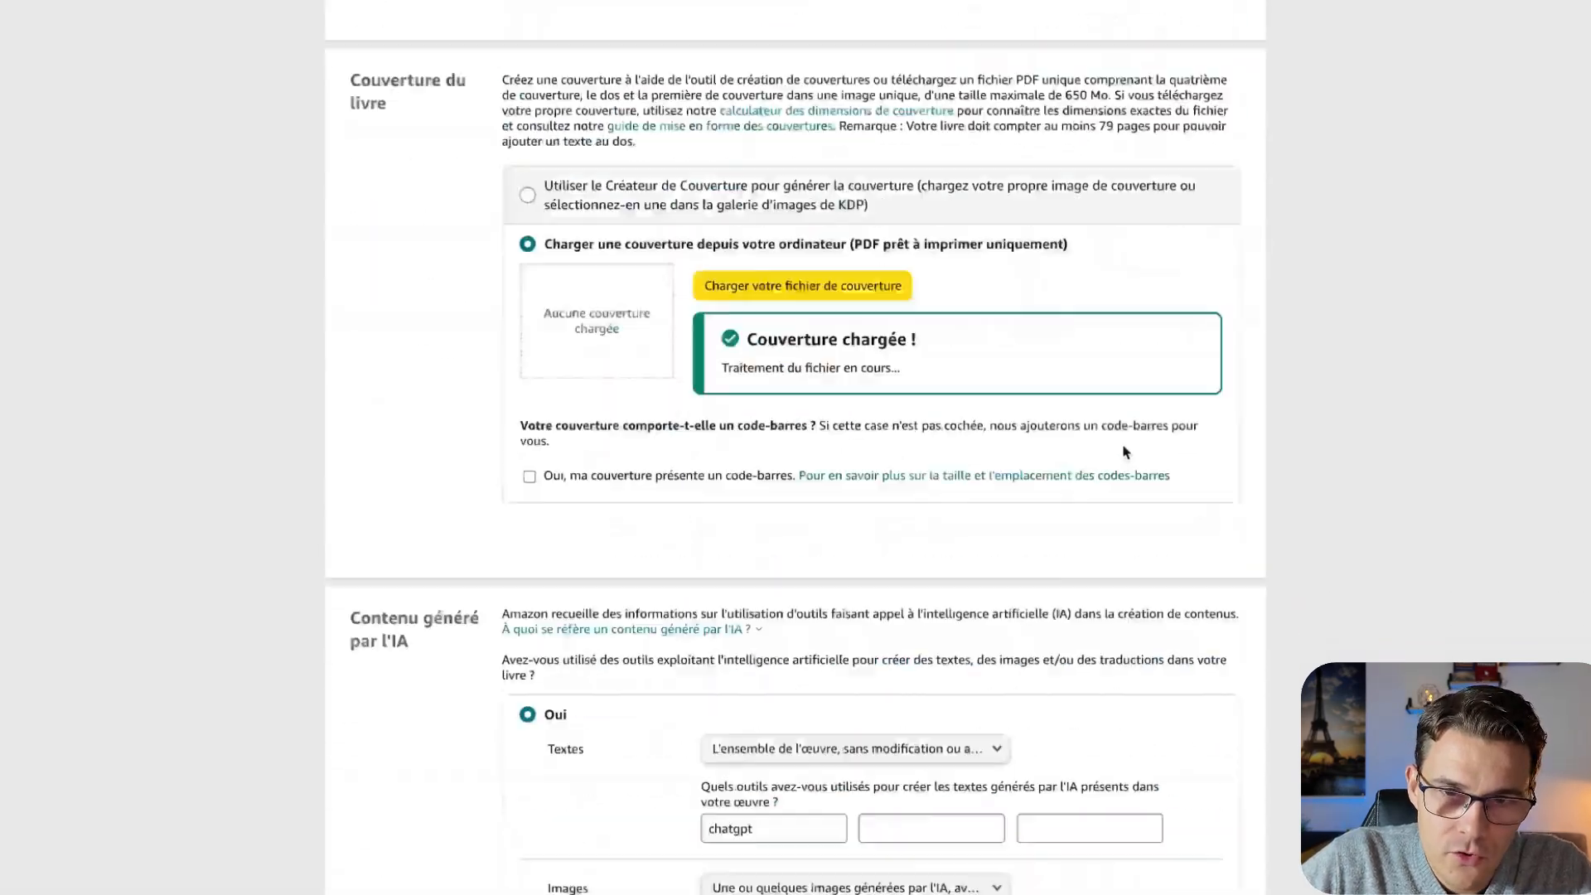
pyautogui.scroll(1, 1143, 465)
pyautogui.scroll(3, 962, 362)
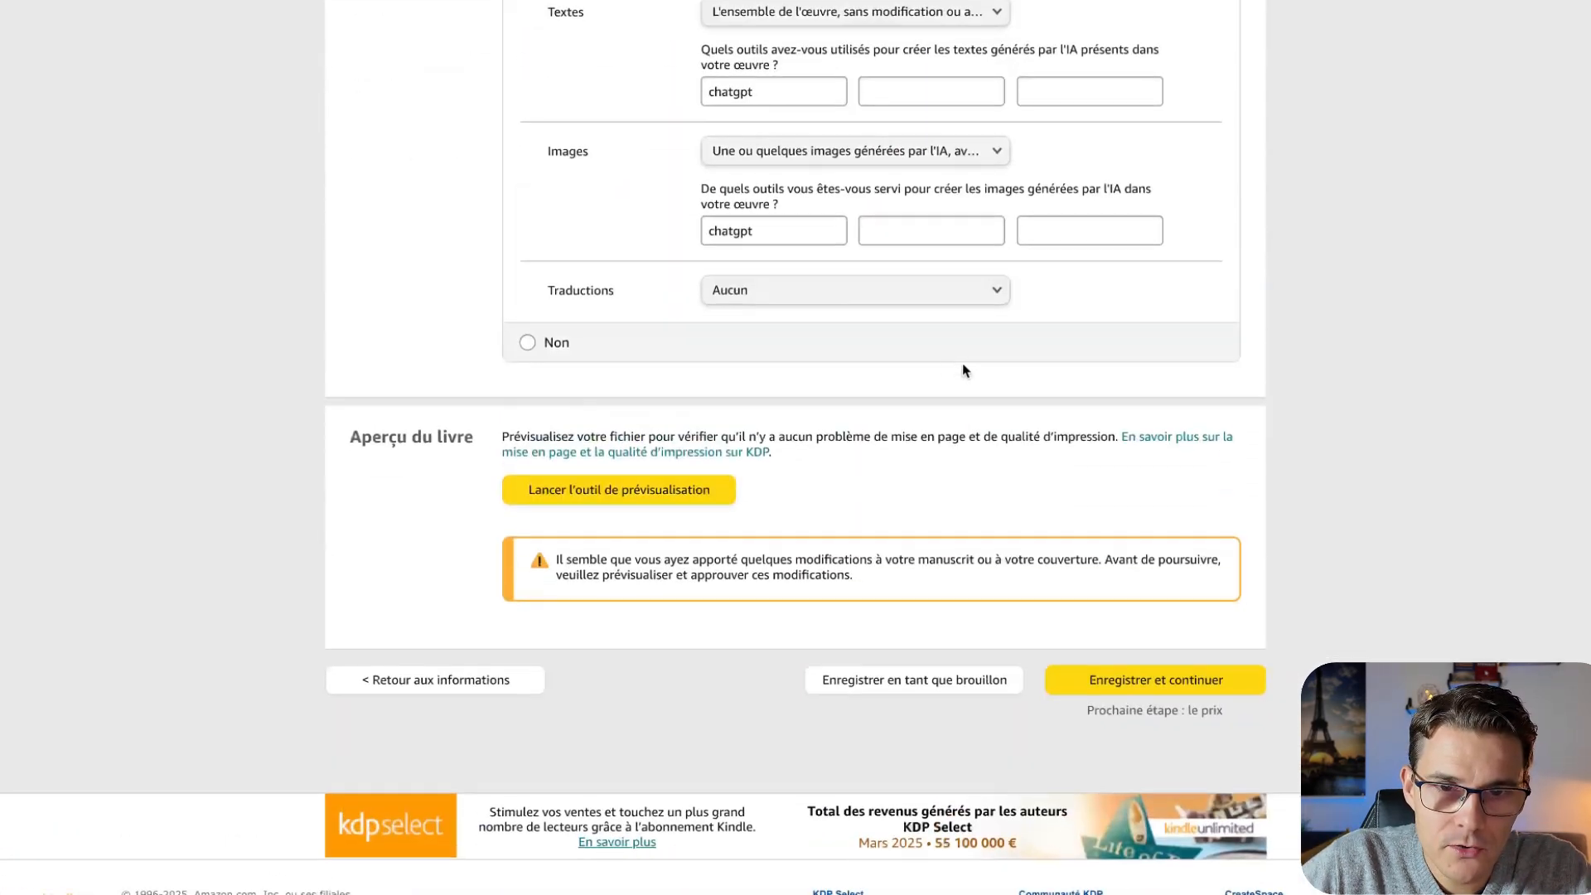
pyautogui.click(711, 493)
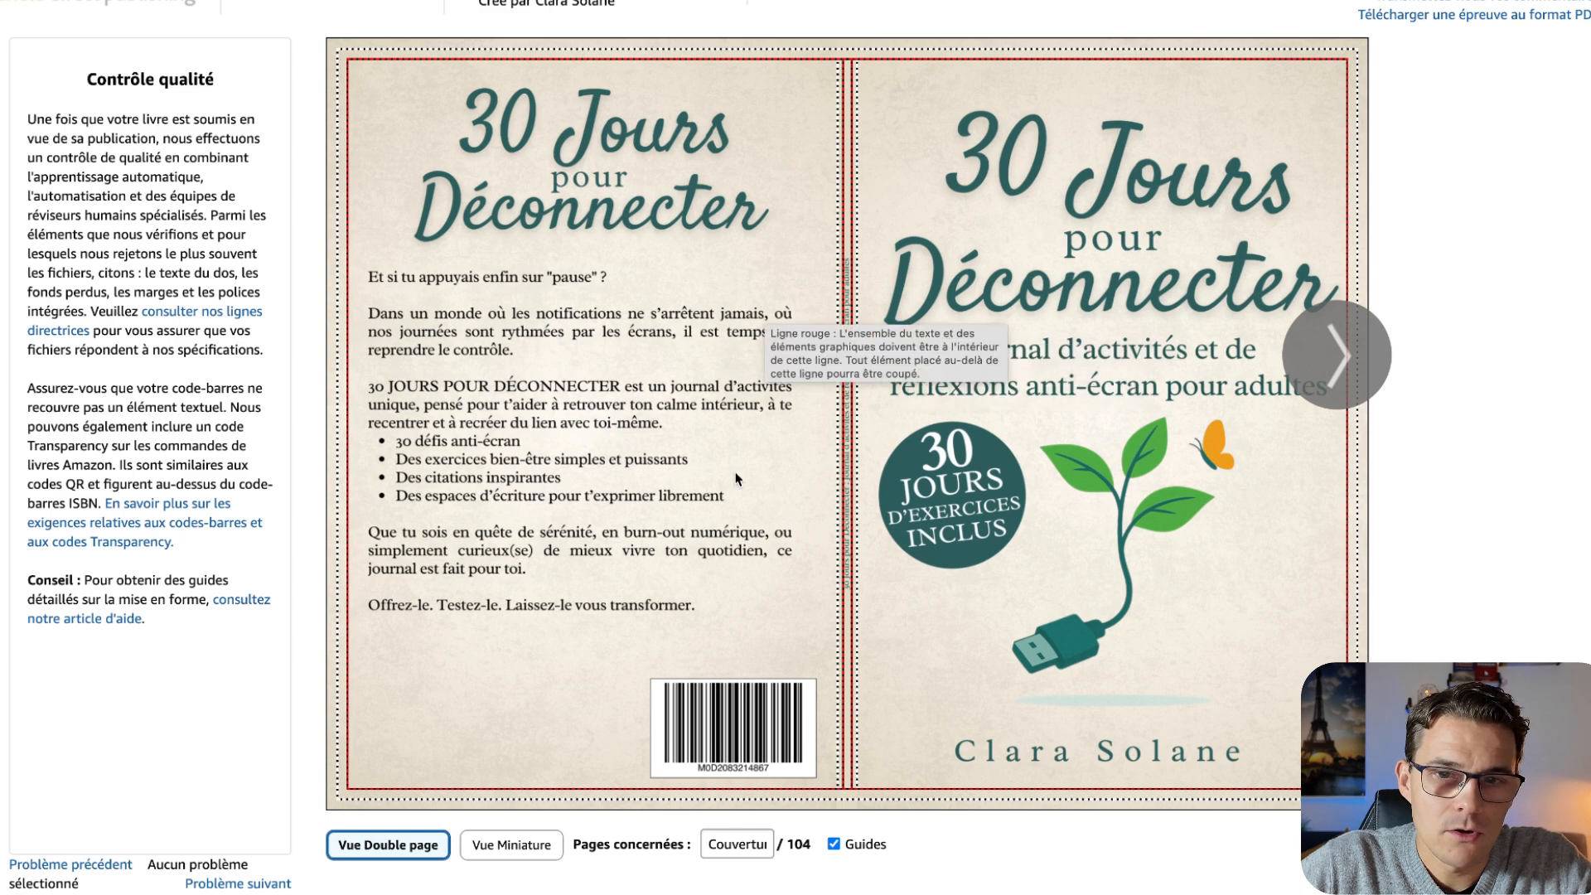
# - Examine the proof's opening pages through the introduction, return to the table of contents, and approve the proof
pyautogui.click(1349, 371)
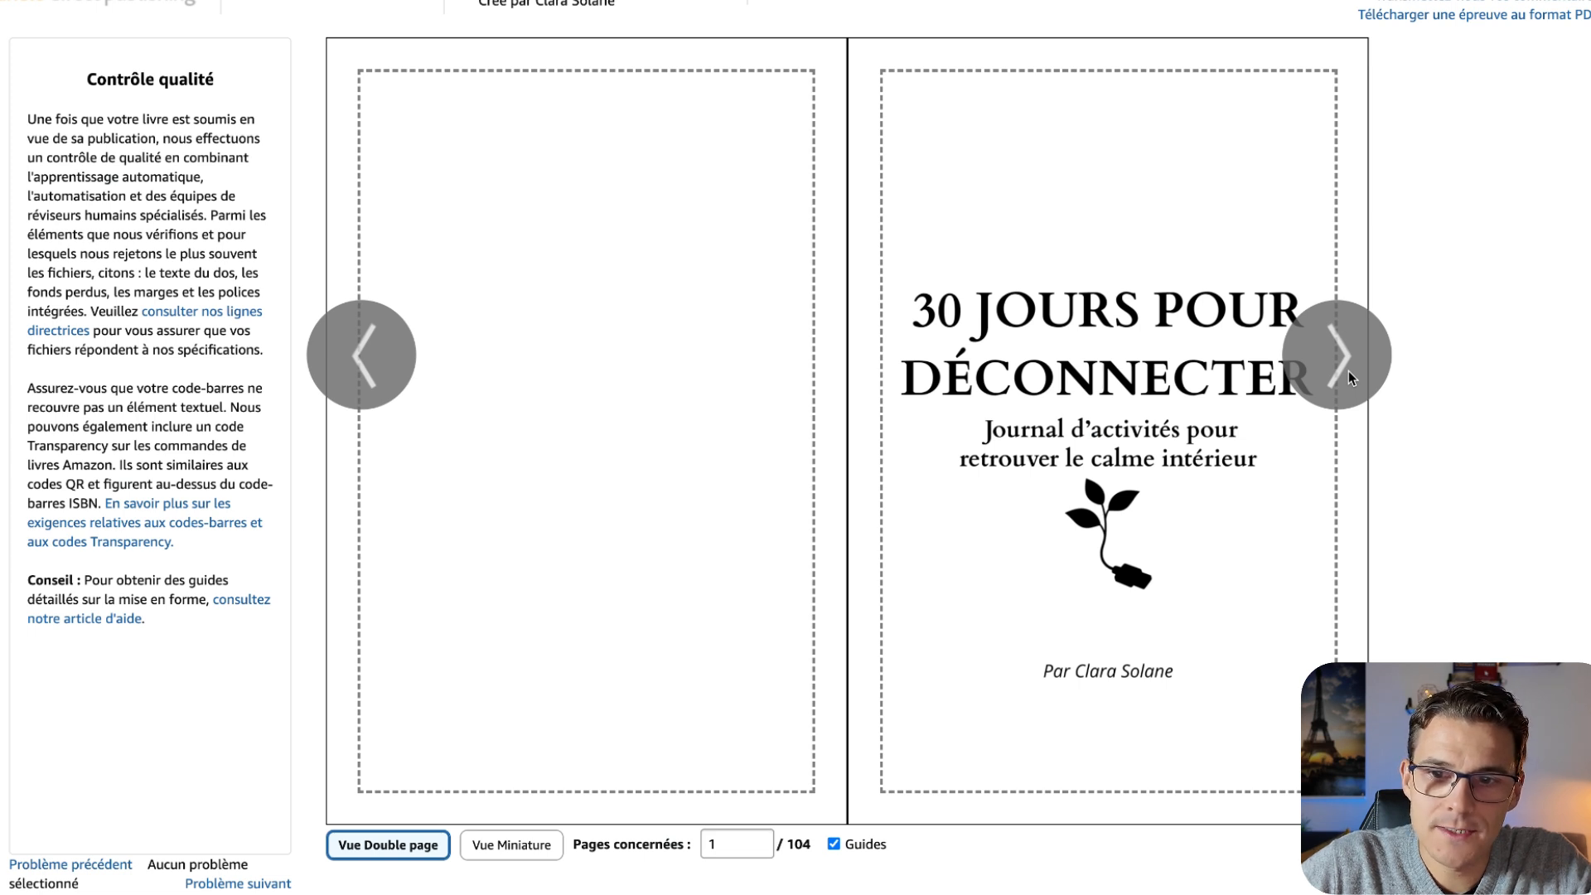
pyautogui.click(1348, 370)
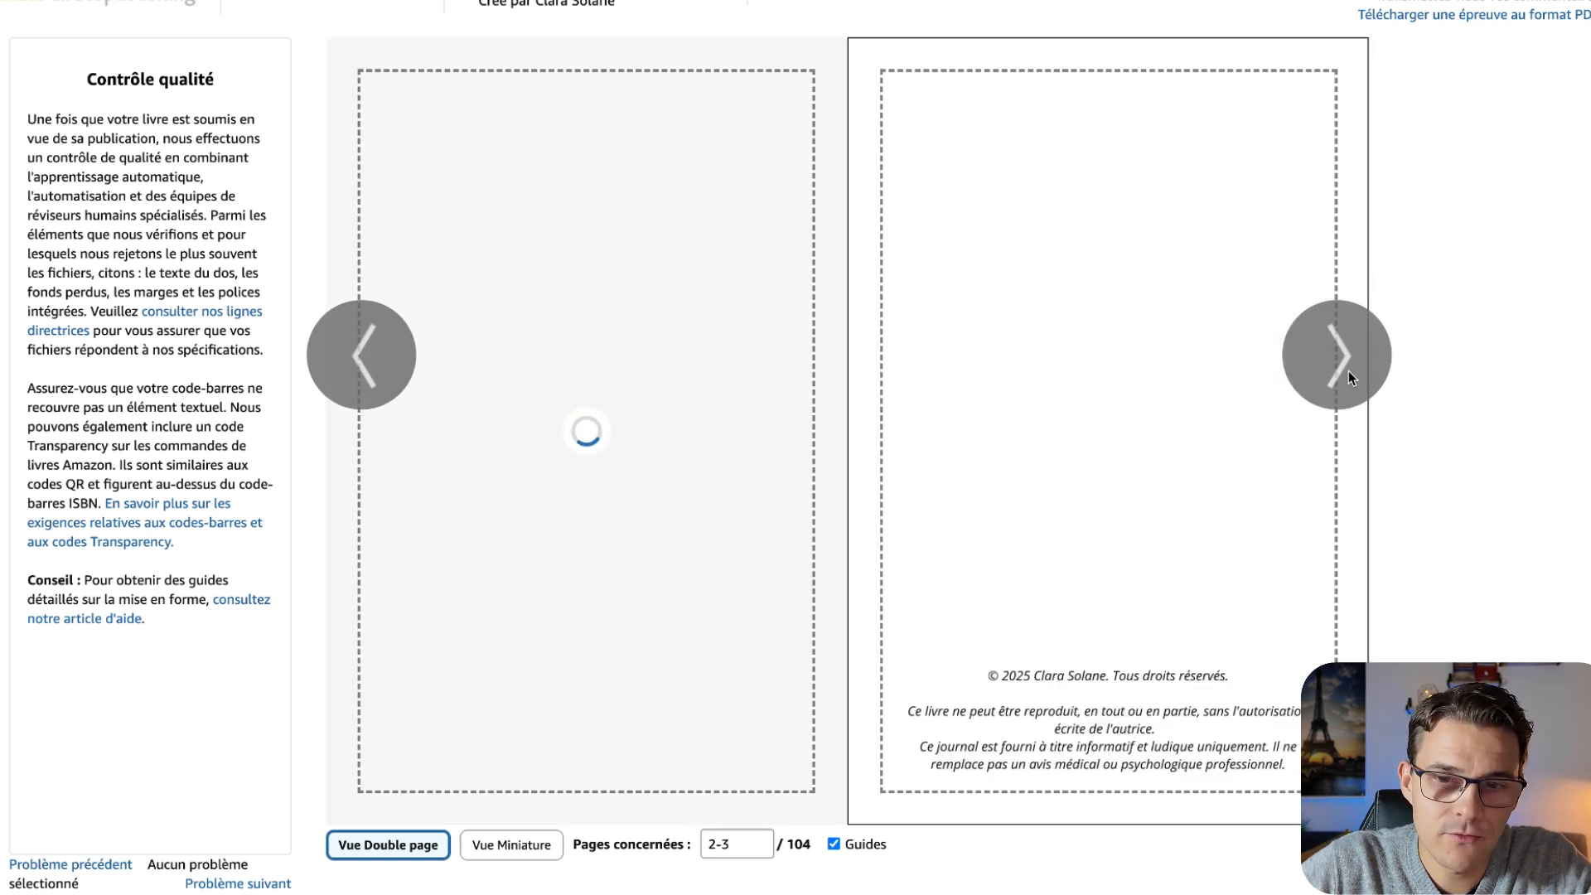
pyautogui.click(1349, 370)
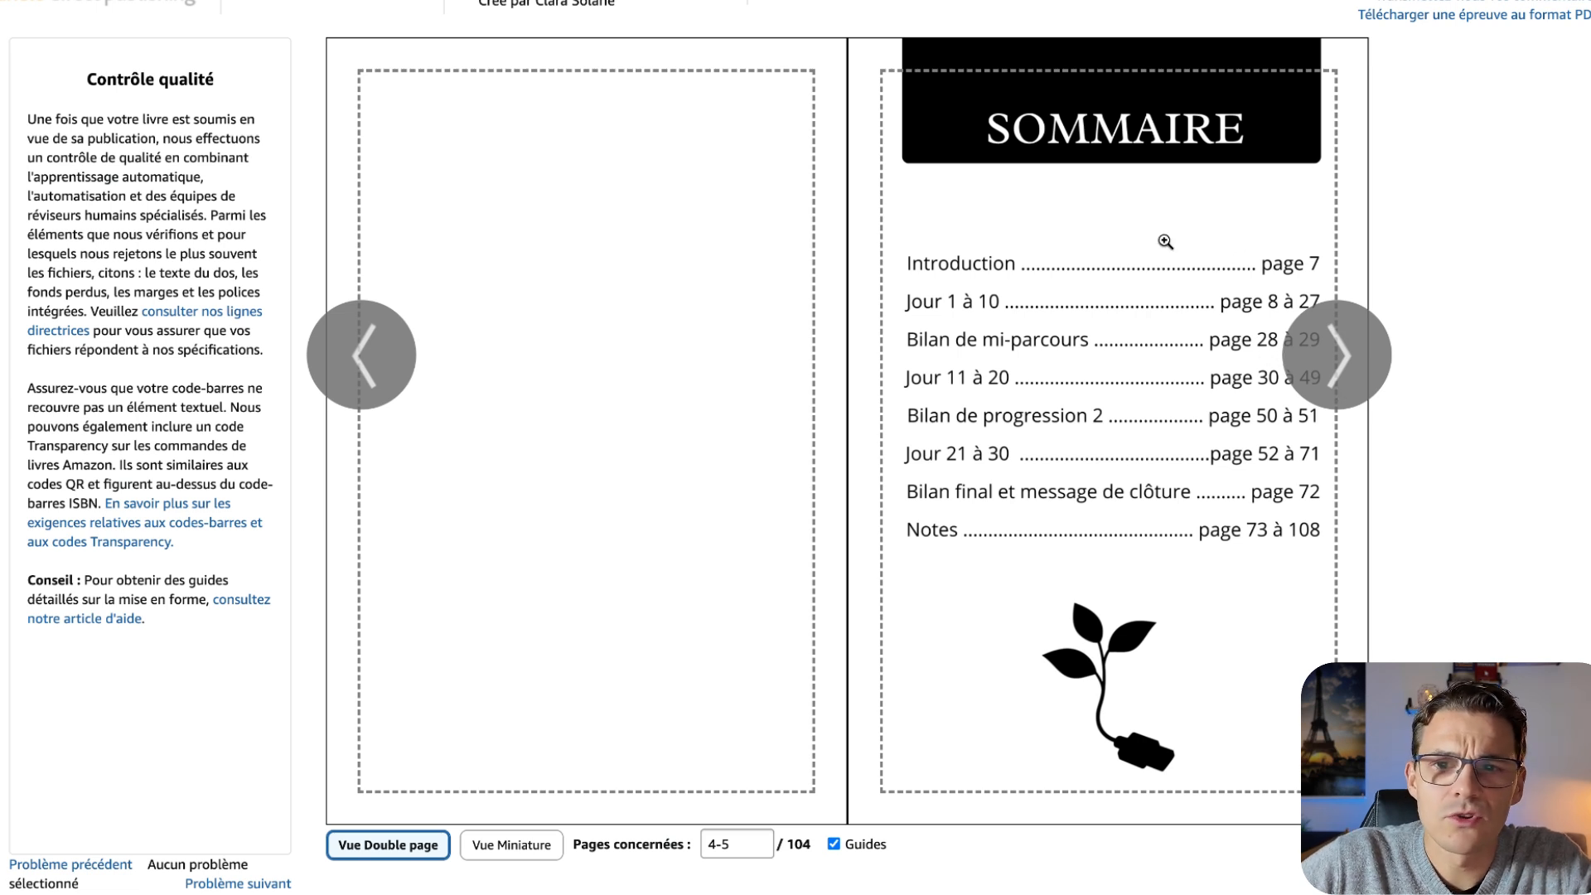
pyautogui.click(1357, 383)
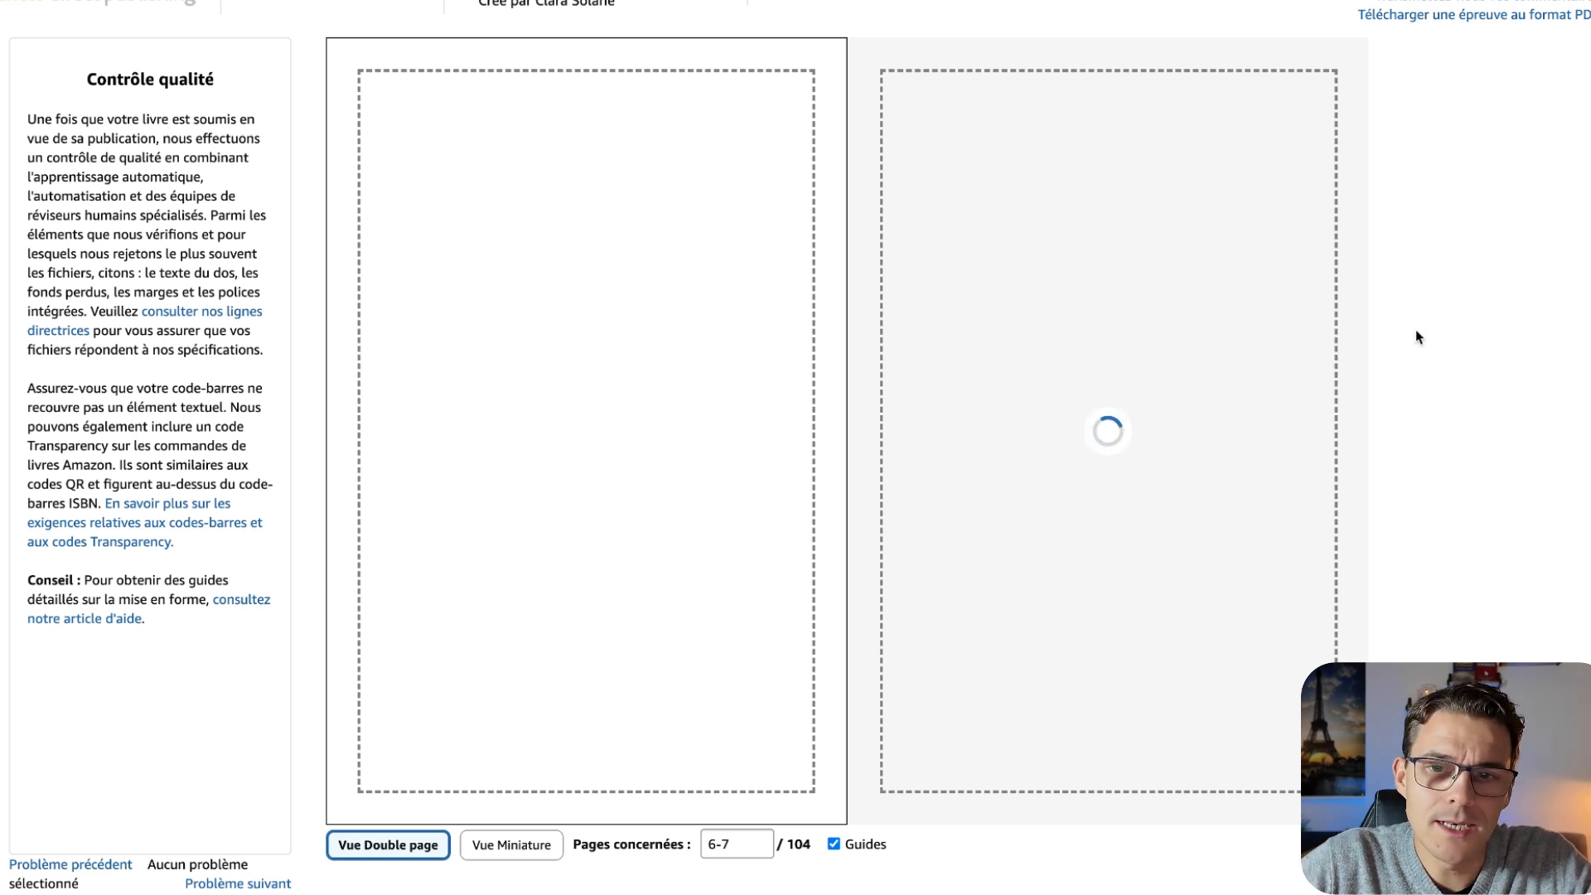
pyautogui.moveTo(1321, 419)
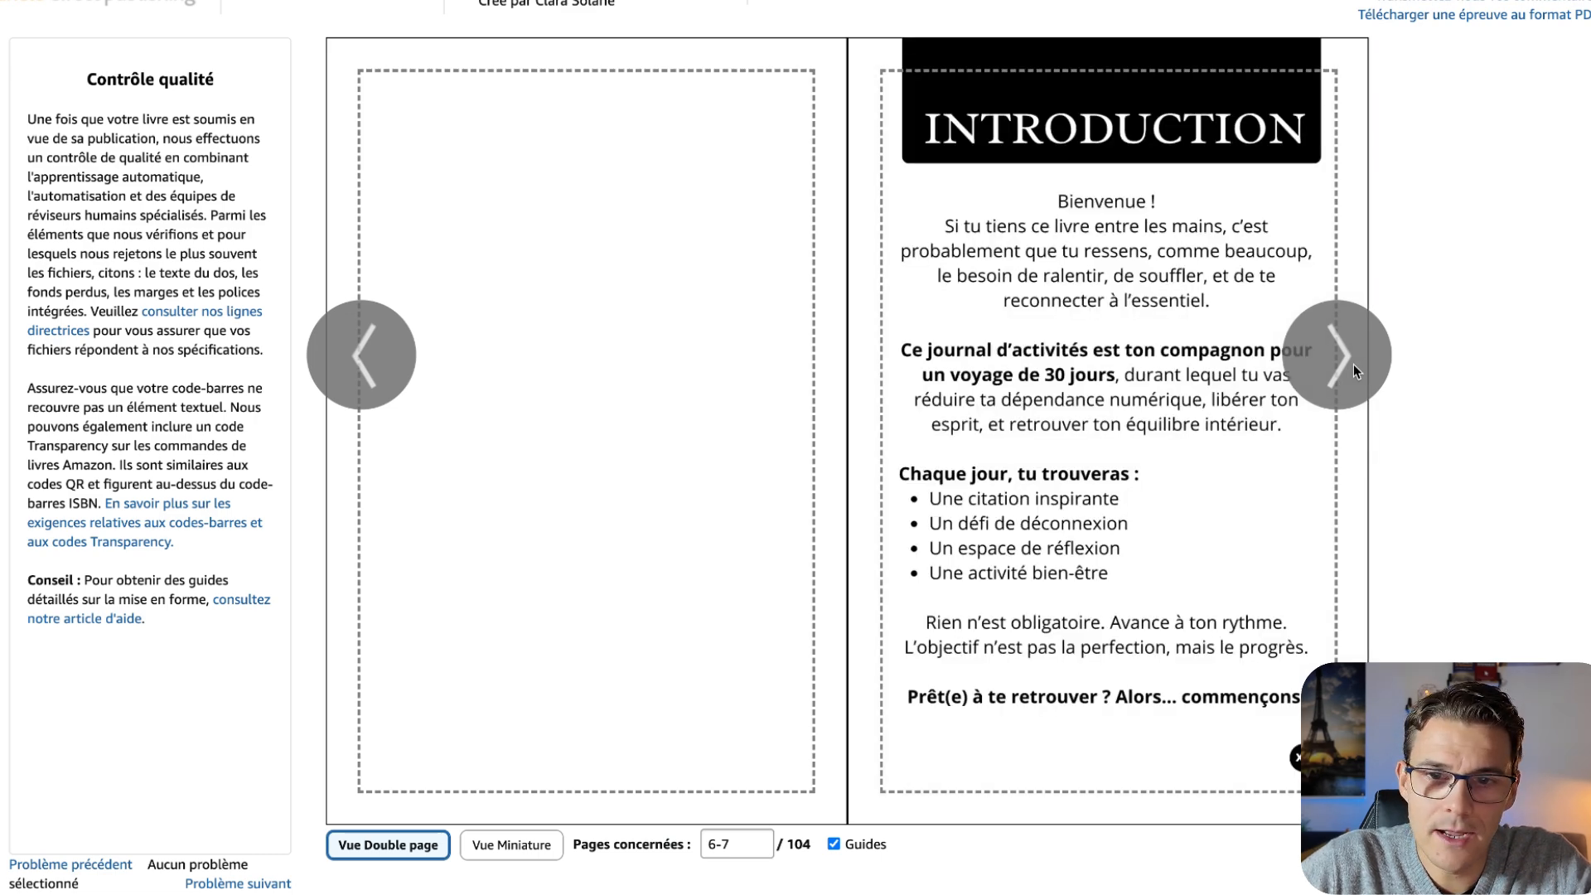
pyautogui.click(388, 369)
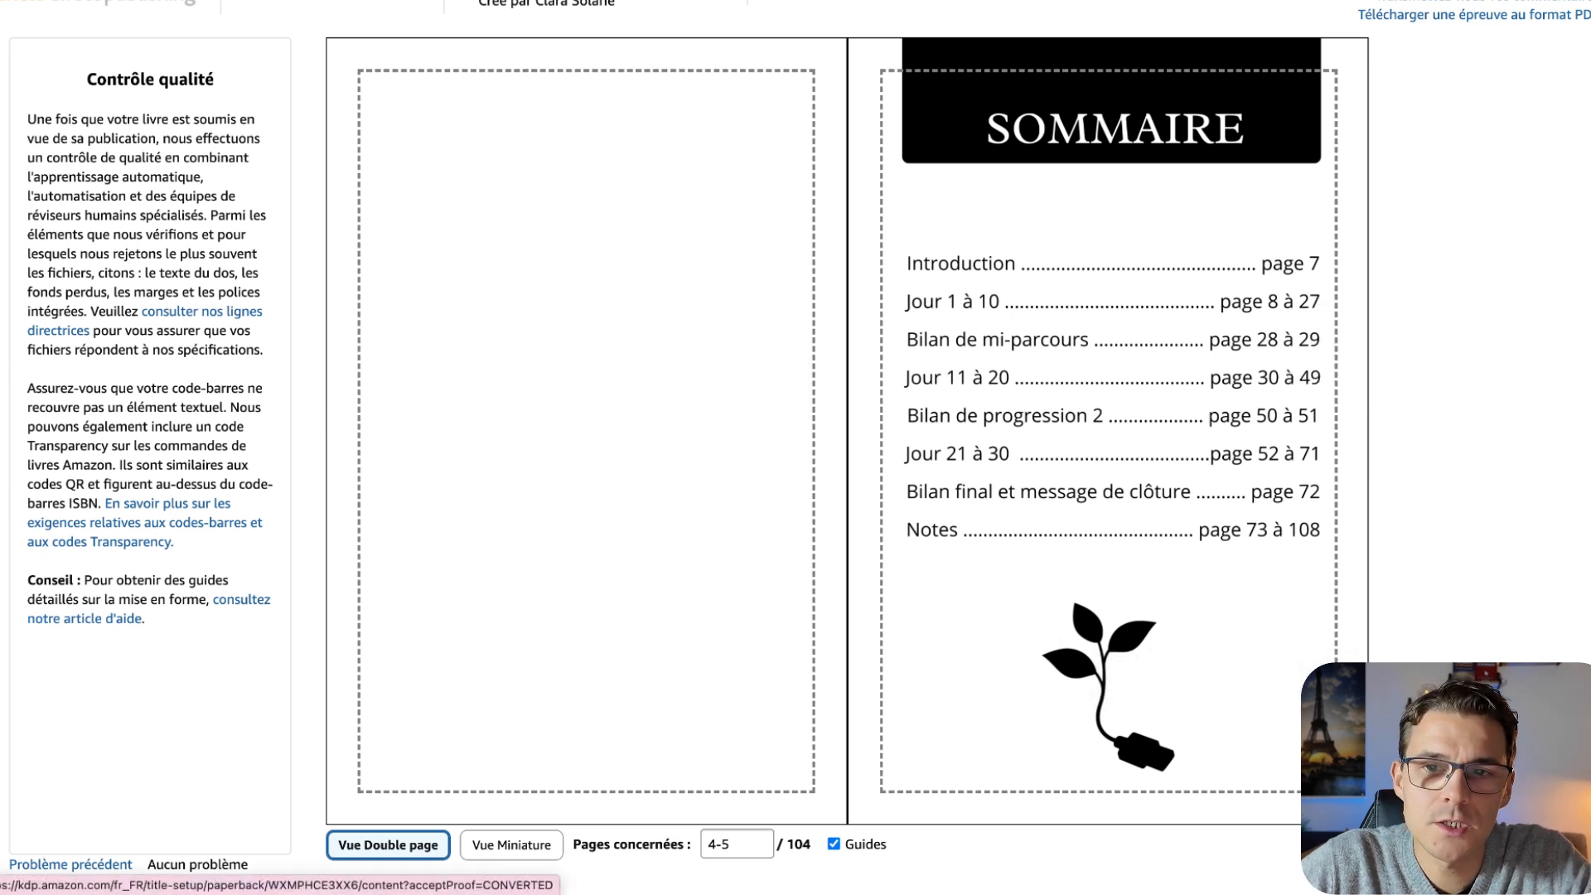
pyautogui.moveTo(1348, 525)
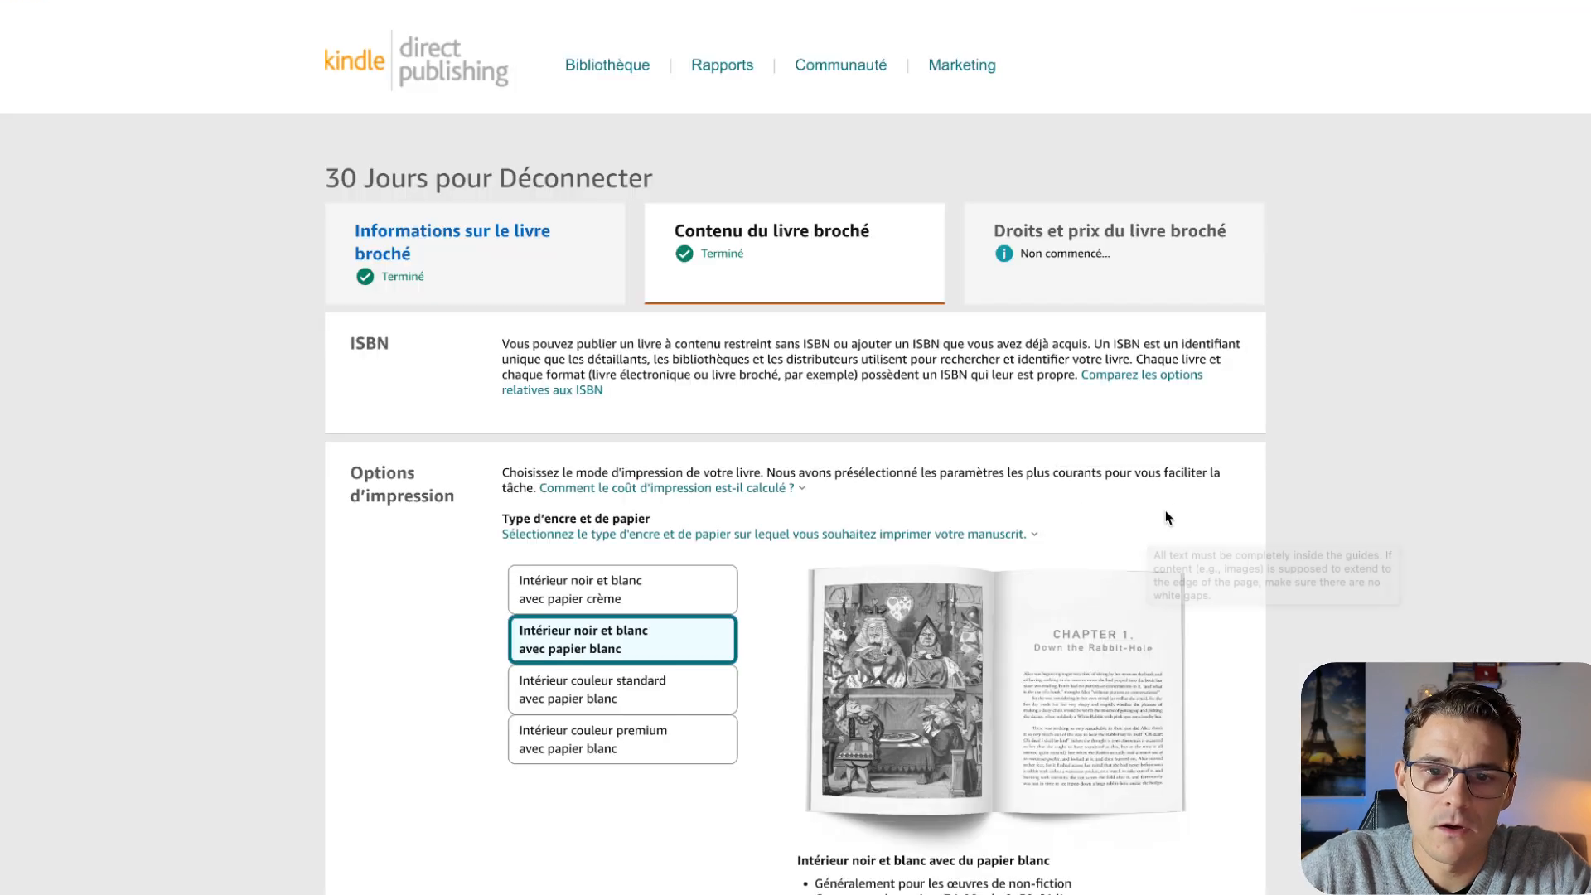
# - Change the AI-generated content answer to "Non" and save the paperback content to continue to rights and pricing
pyautogui.scroll(-20, 1195, 531)
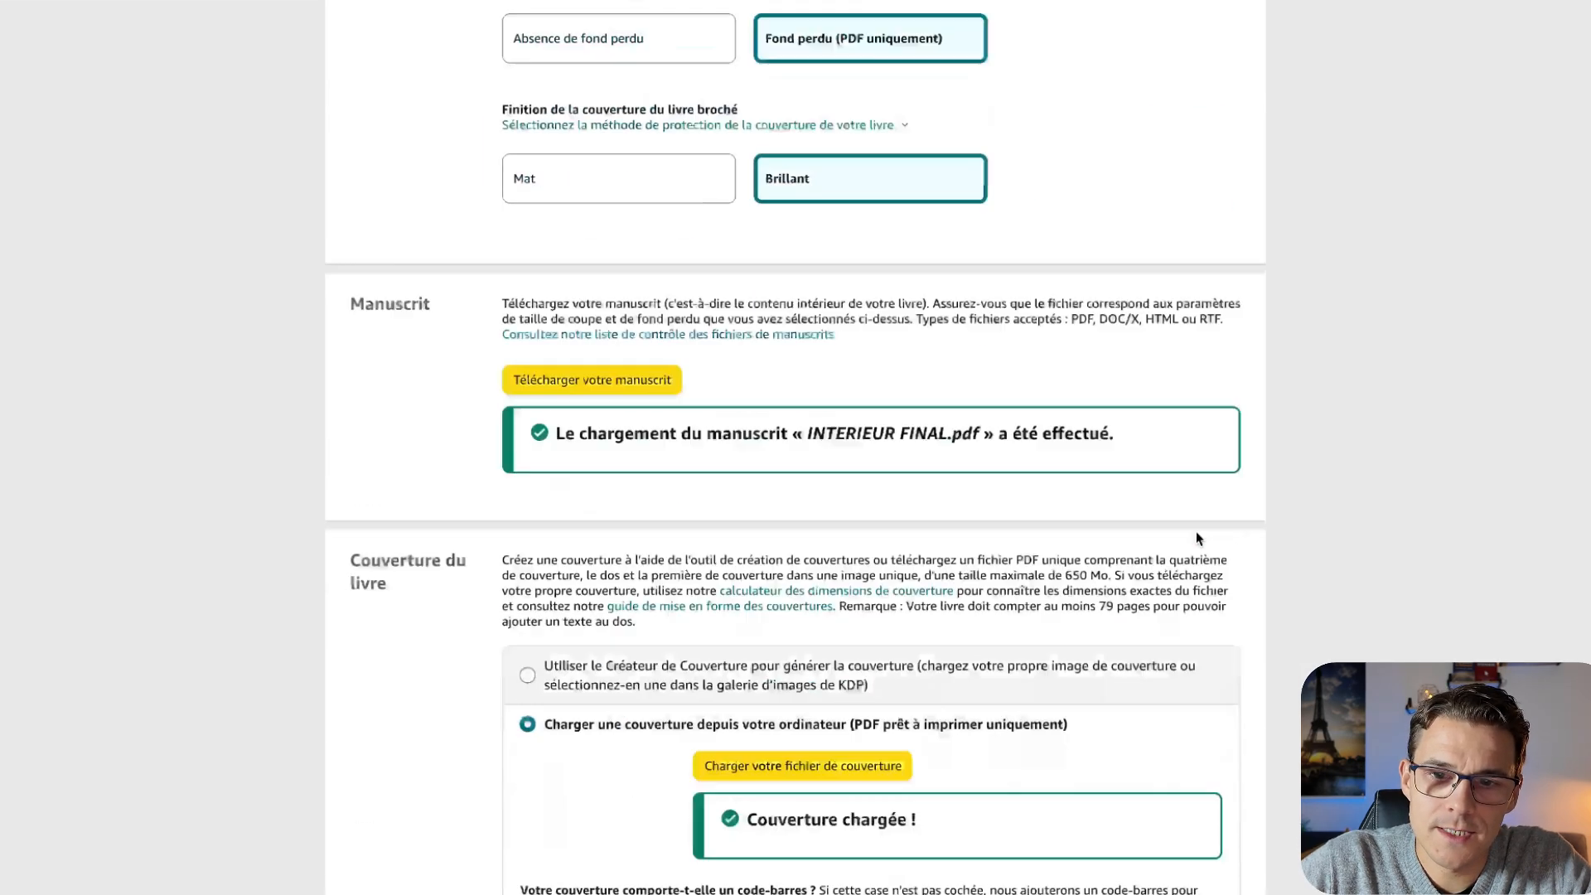
pyautogui.click(1160, 538)
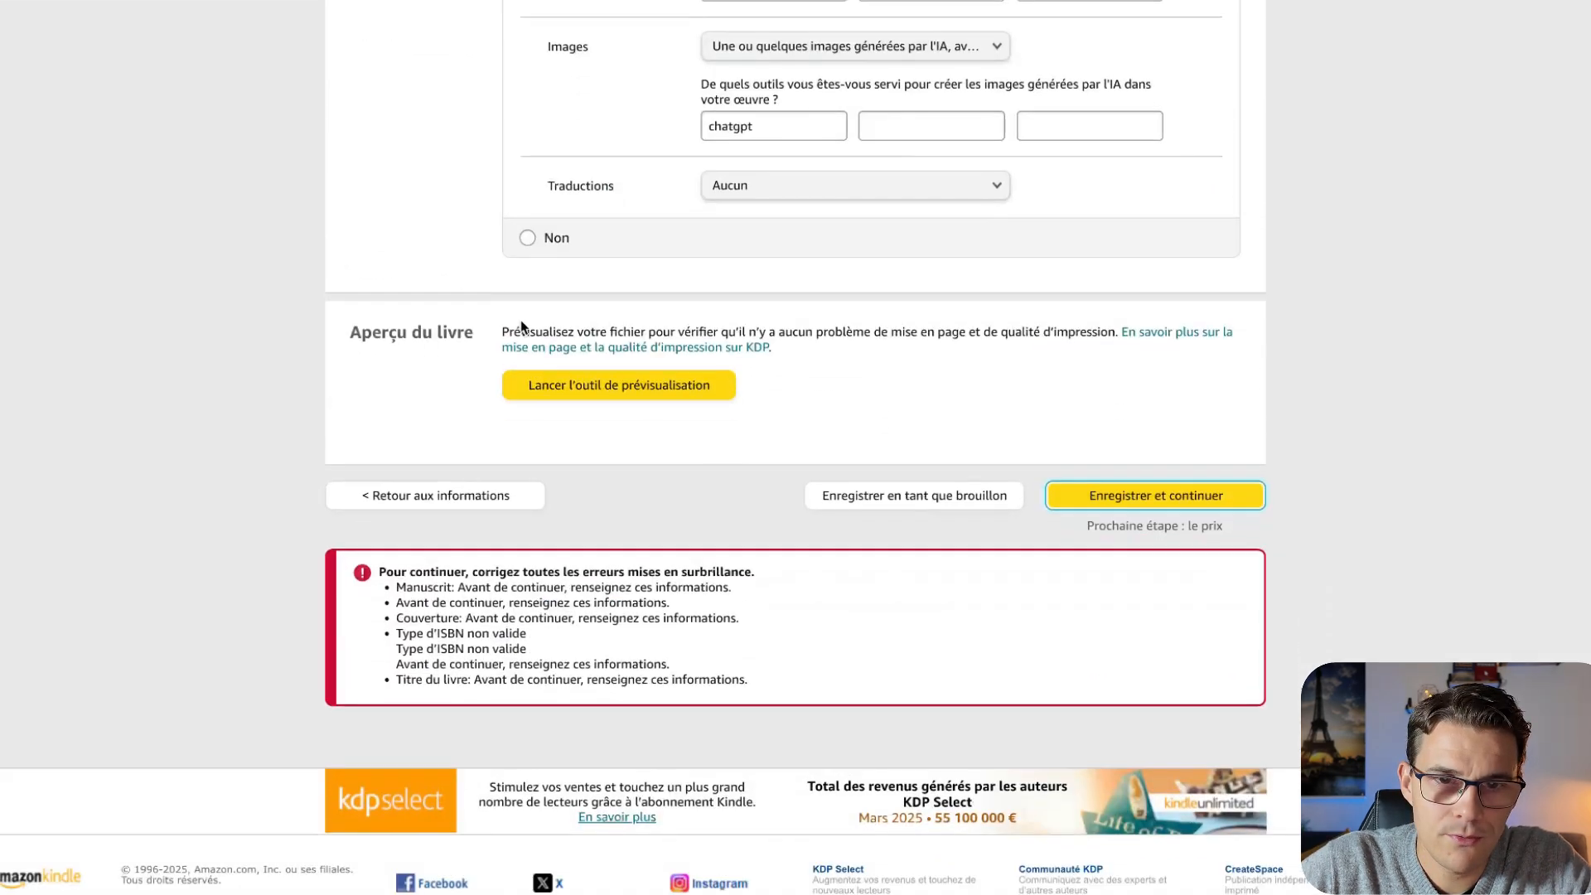
pyautogui.scroll(-2, 580, 290)
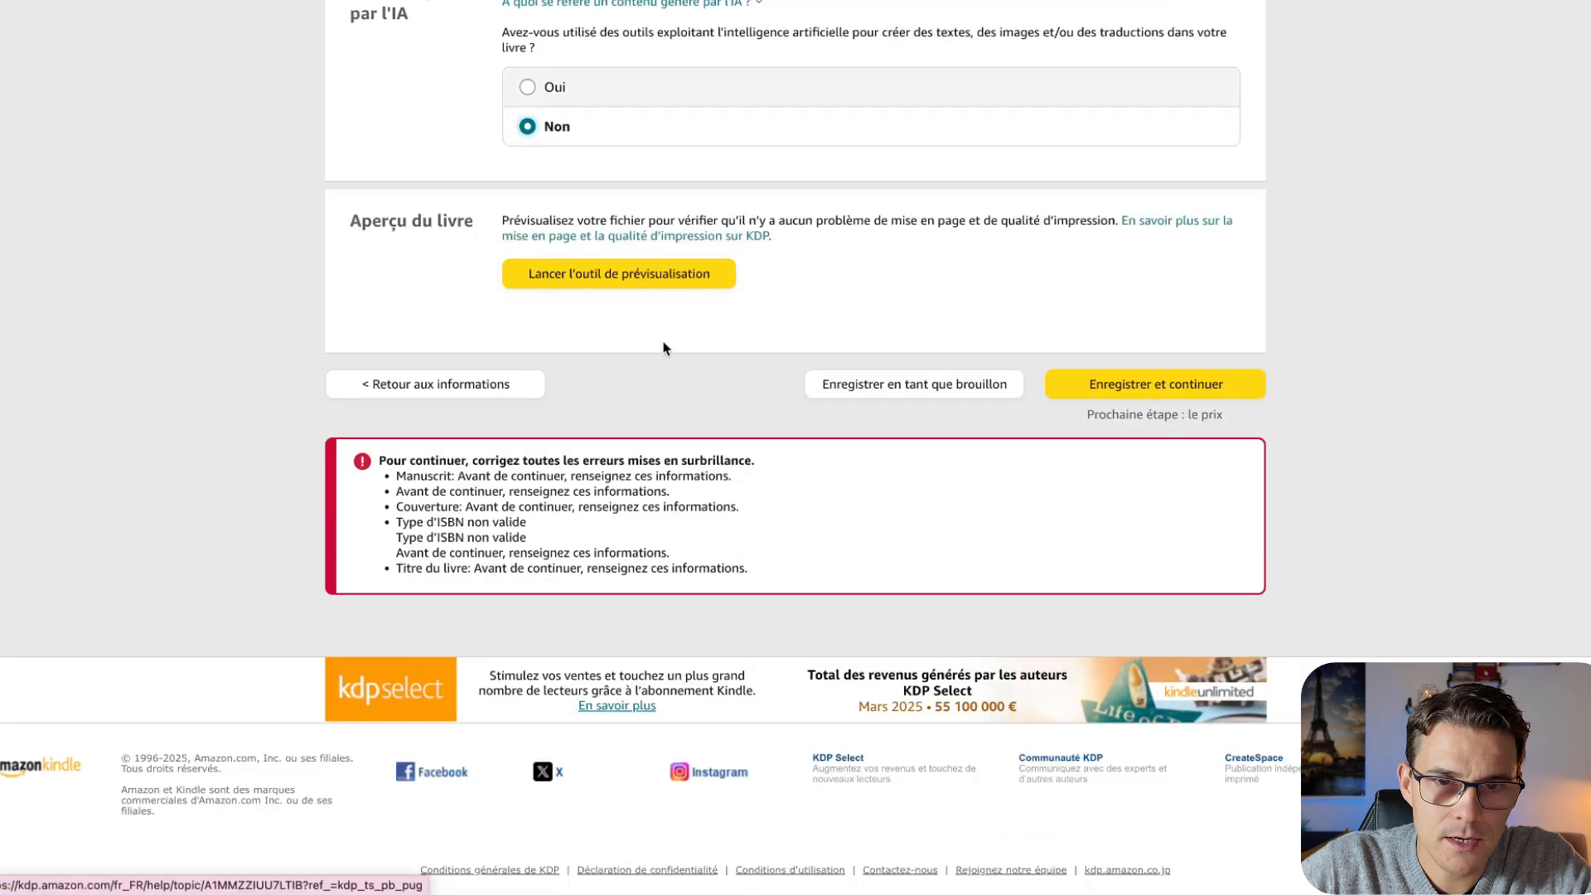
pyautogui.click(1185, 386)
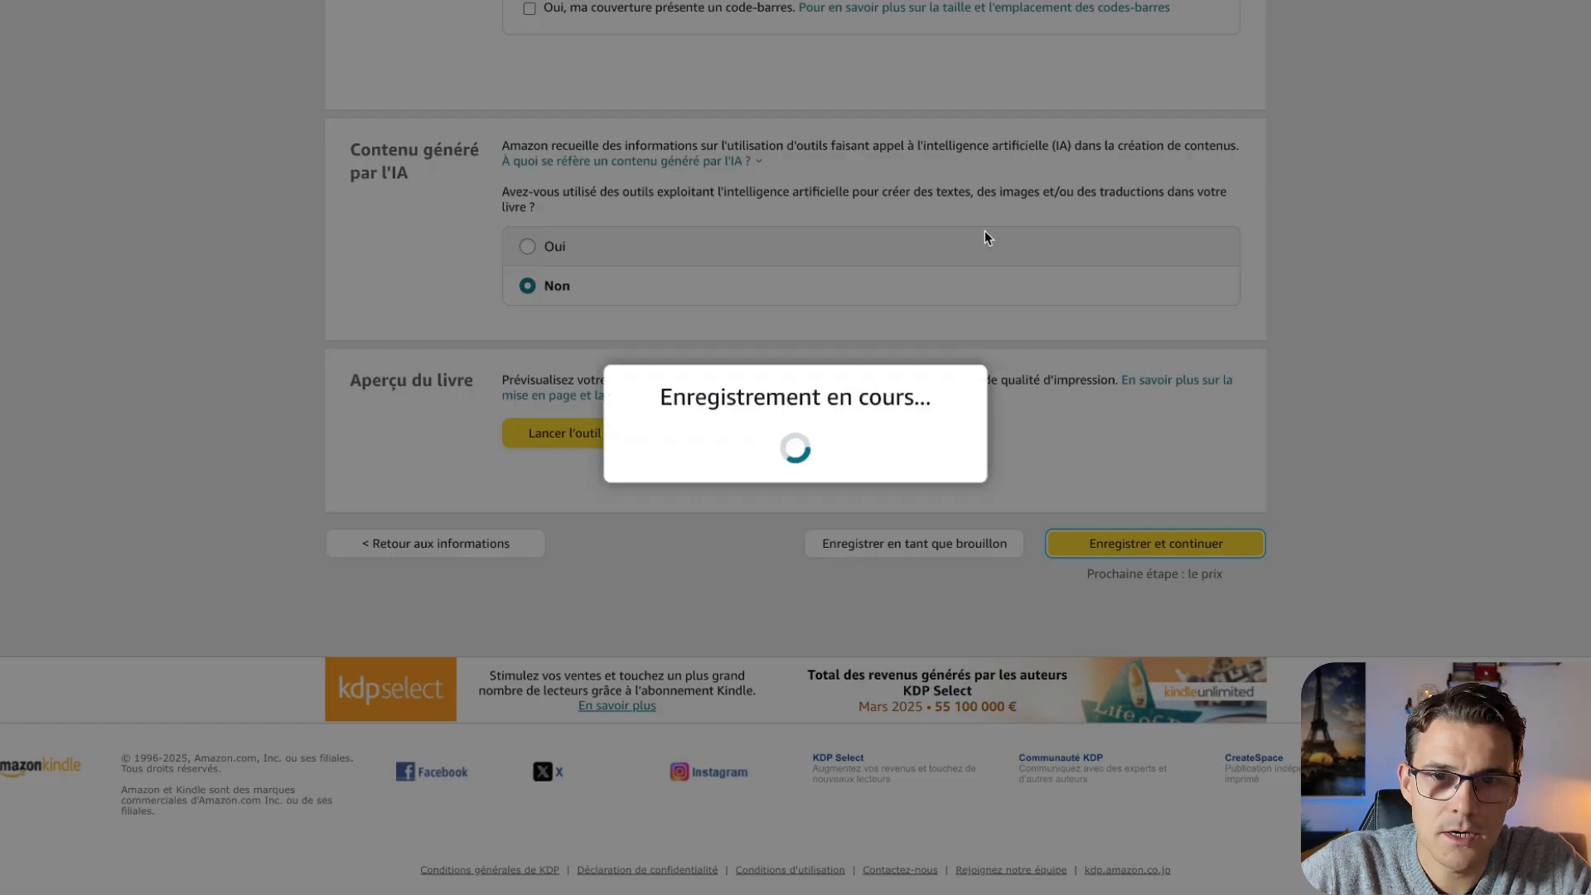
pyautogui.scroll(1, 1221, 278)
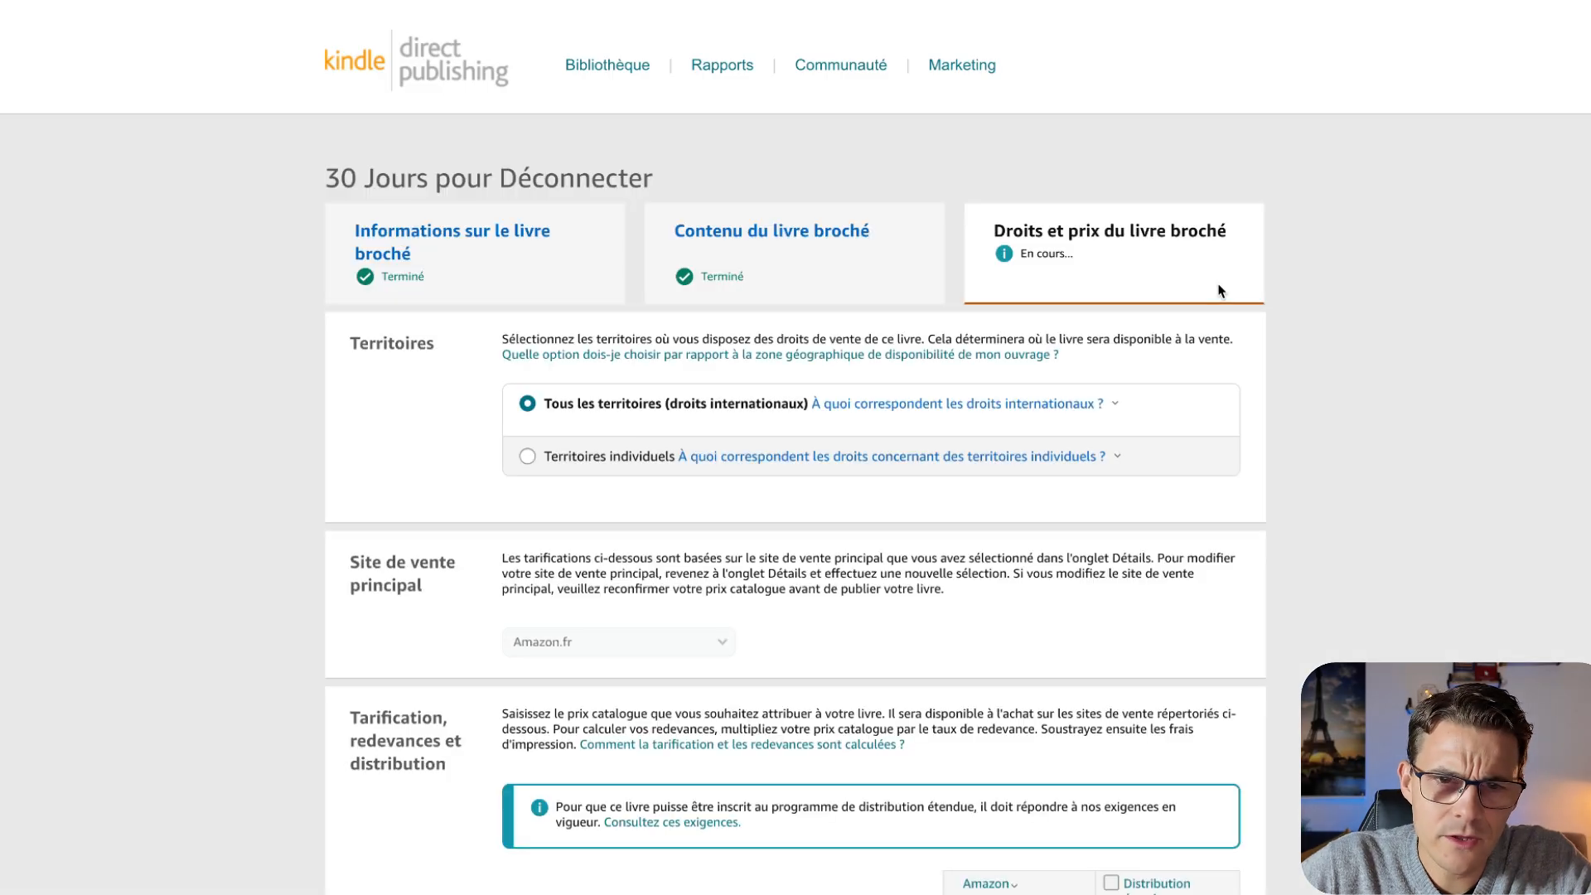
# - Set the paperback's Amazon.fr list price to 9,43 EUR
pyautogui.scroll(-2, 997, 474)
pyautogui.scroll(-2, 997, 474)
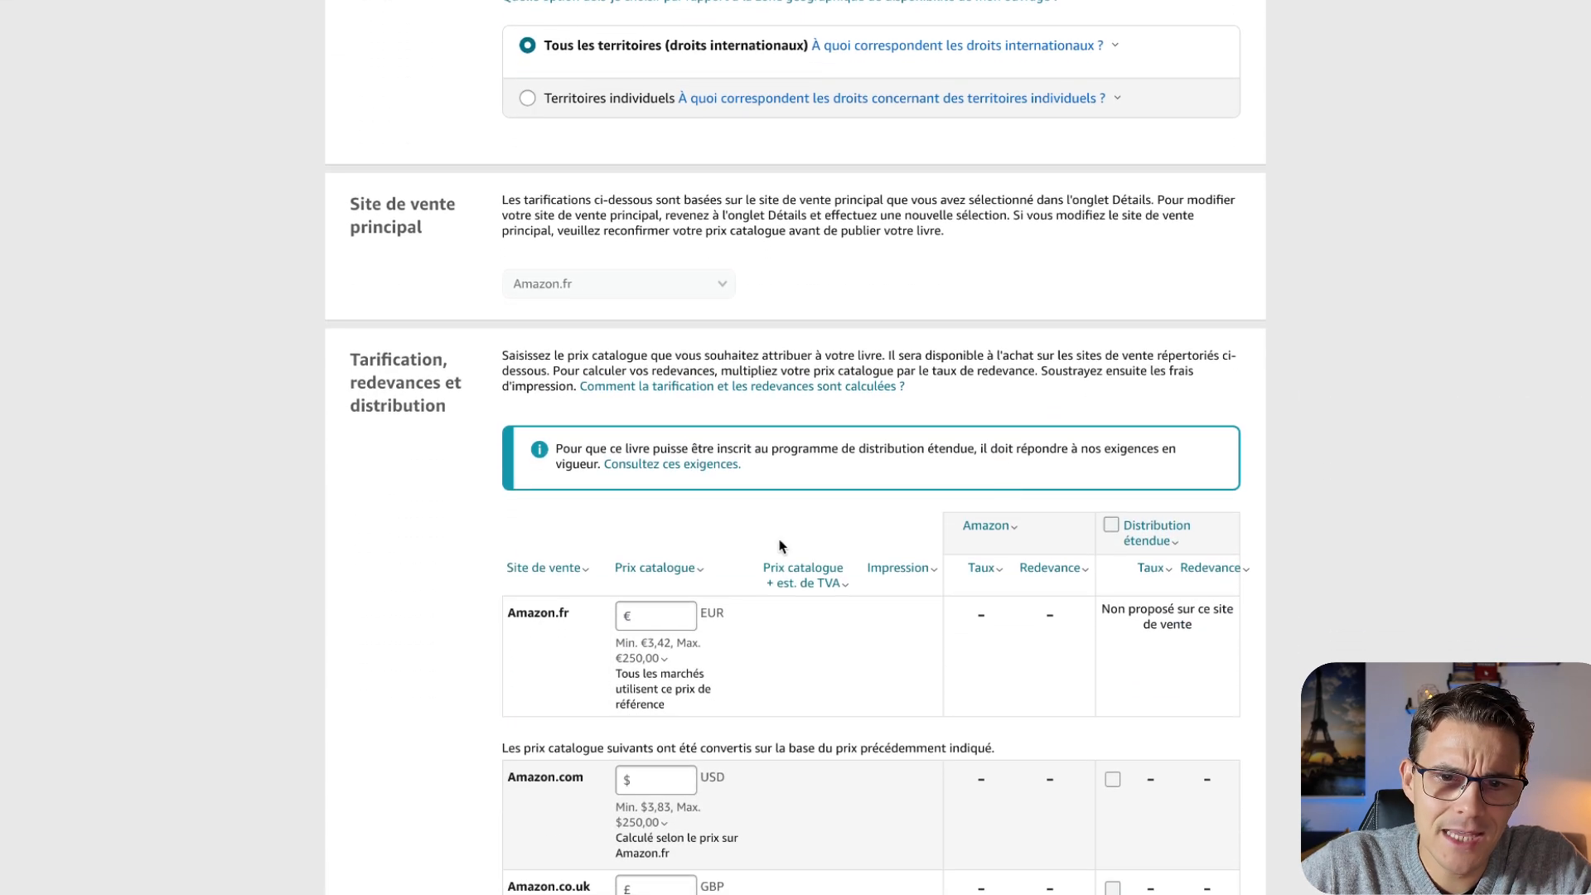
pyautogui.click(674, 615)
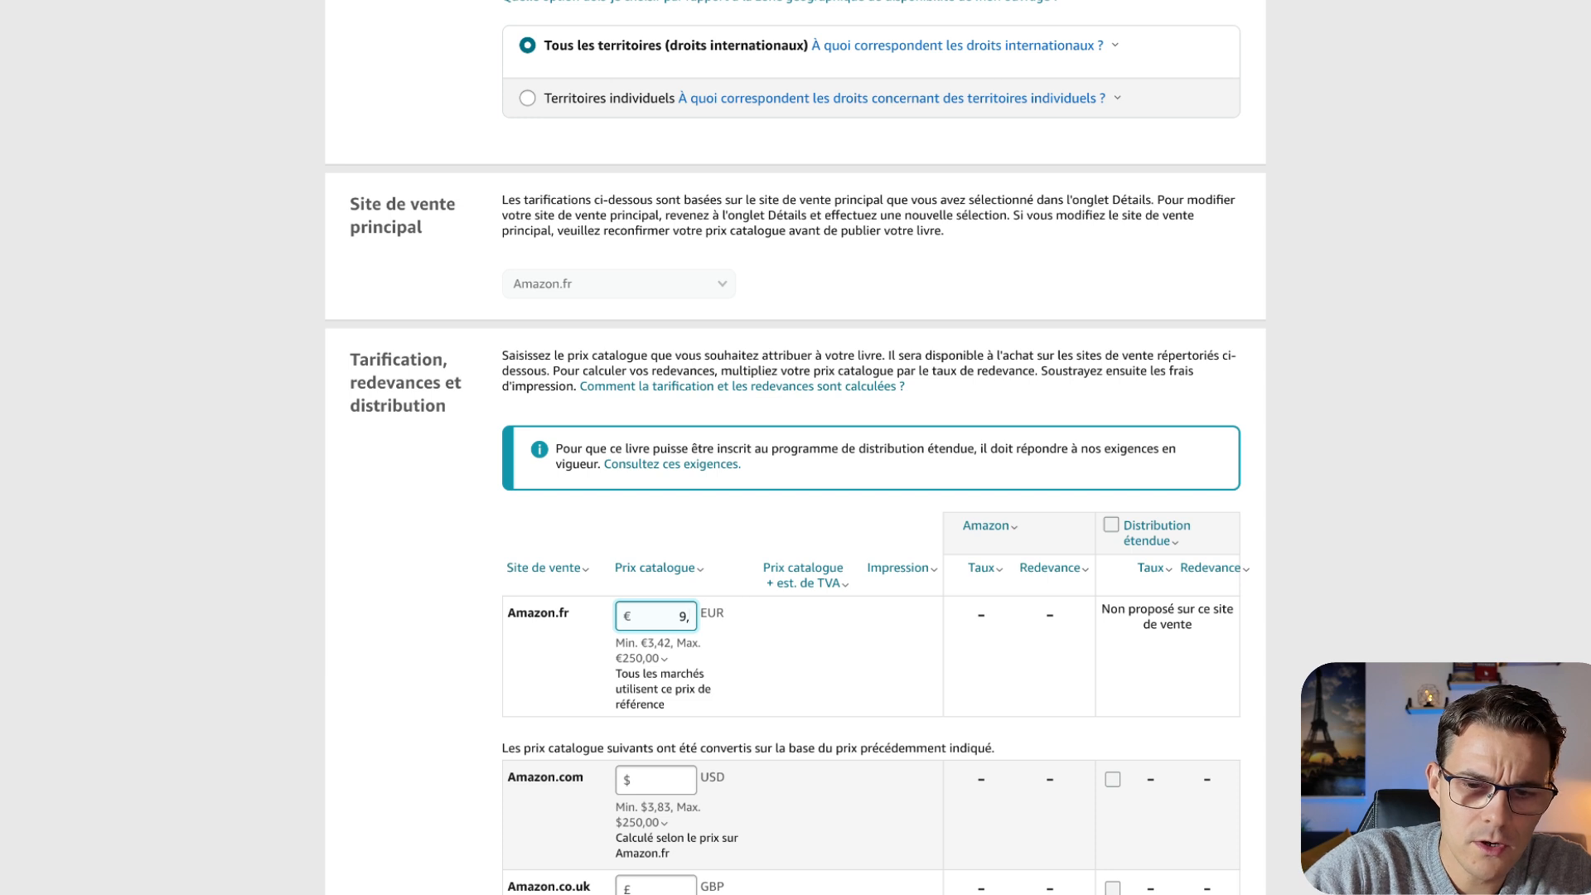
pyautogui.write('9,42')
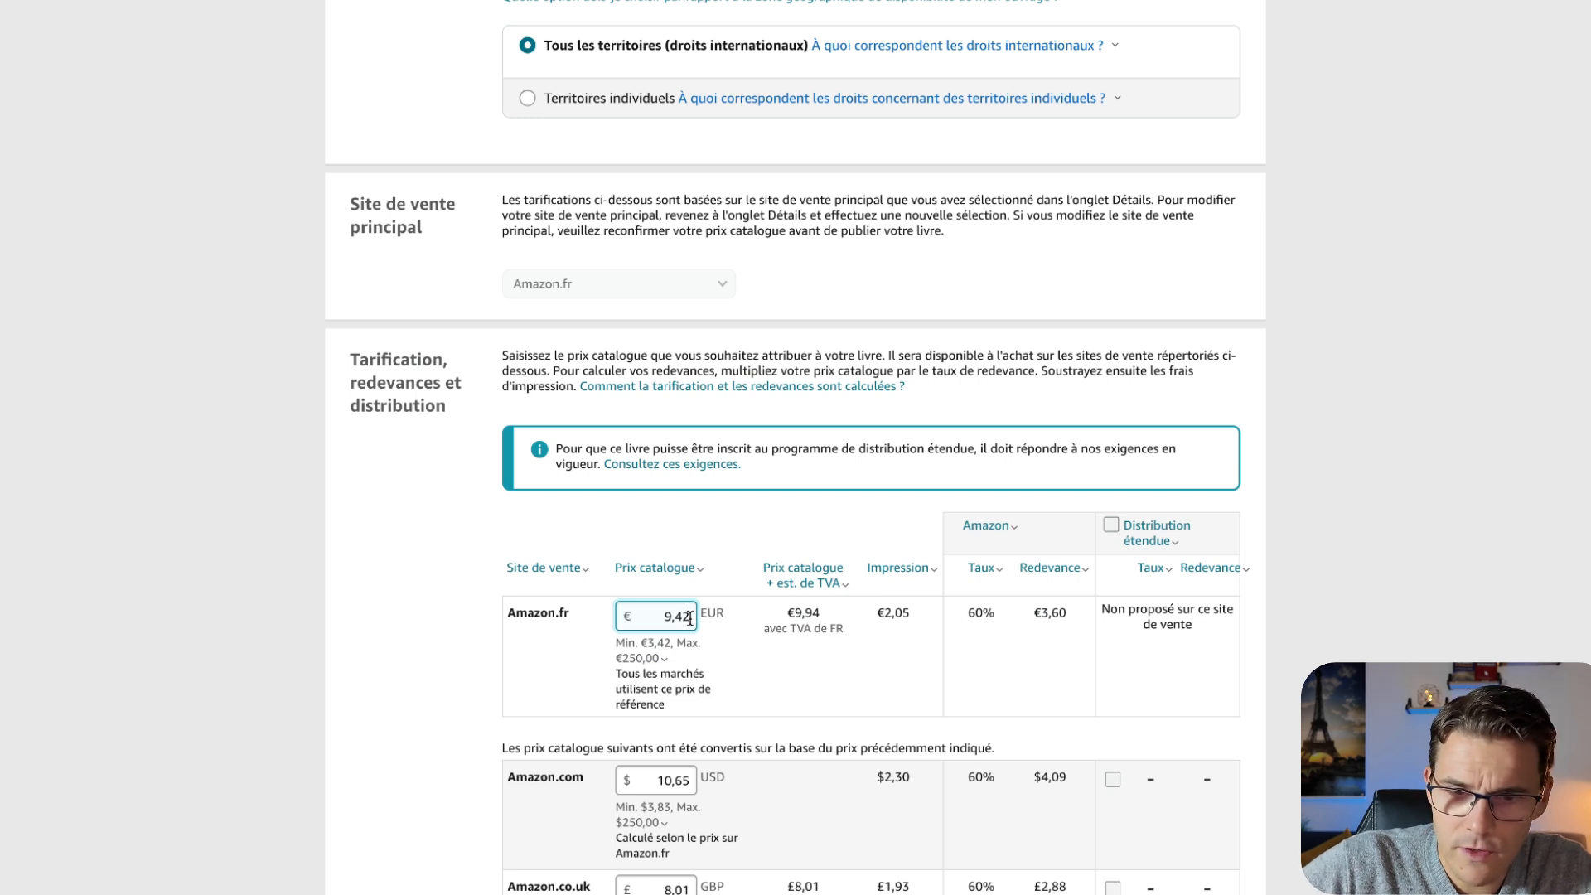
pyautogui.press('BackSpace')
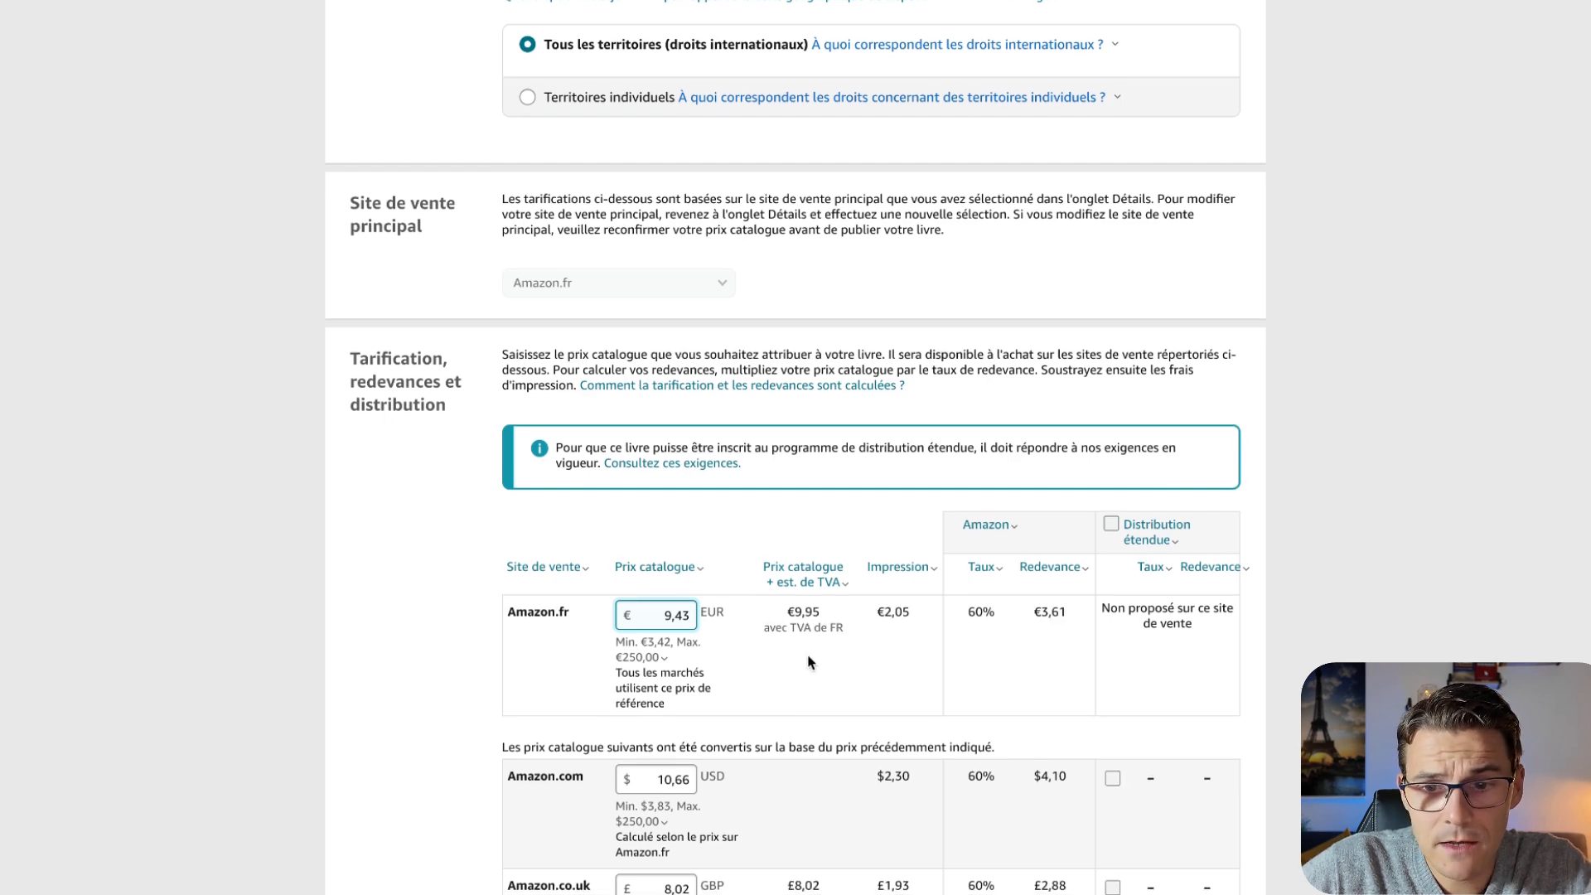
# - Examine the Amazon.fr royalty and the converted list prices, printing costs and royalties for the other Amazon marketplaces
pyautogui.scroll(-1, 810, 655)
pyautogui.scroll(-1, 811, 663)
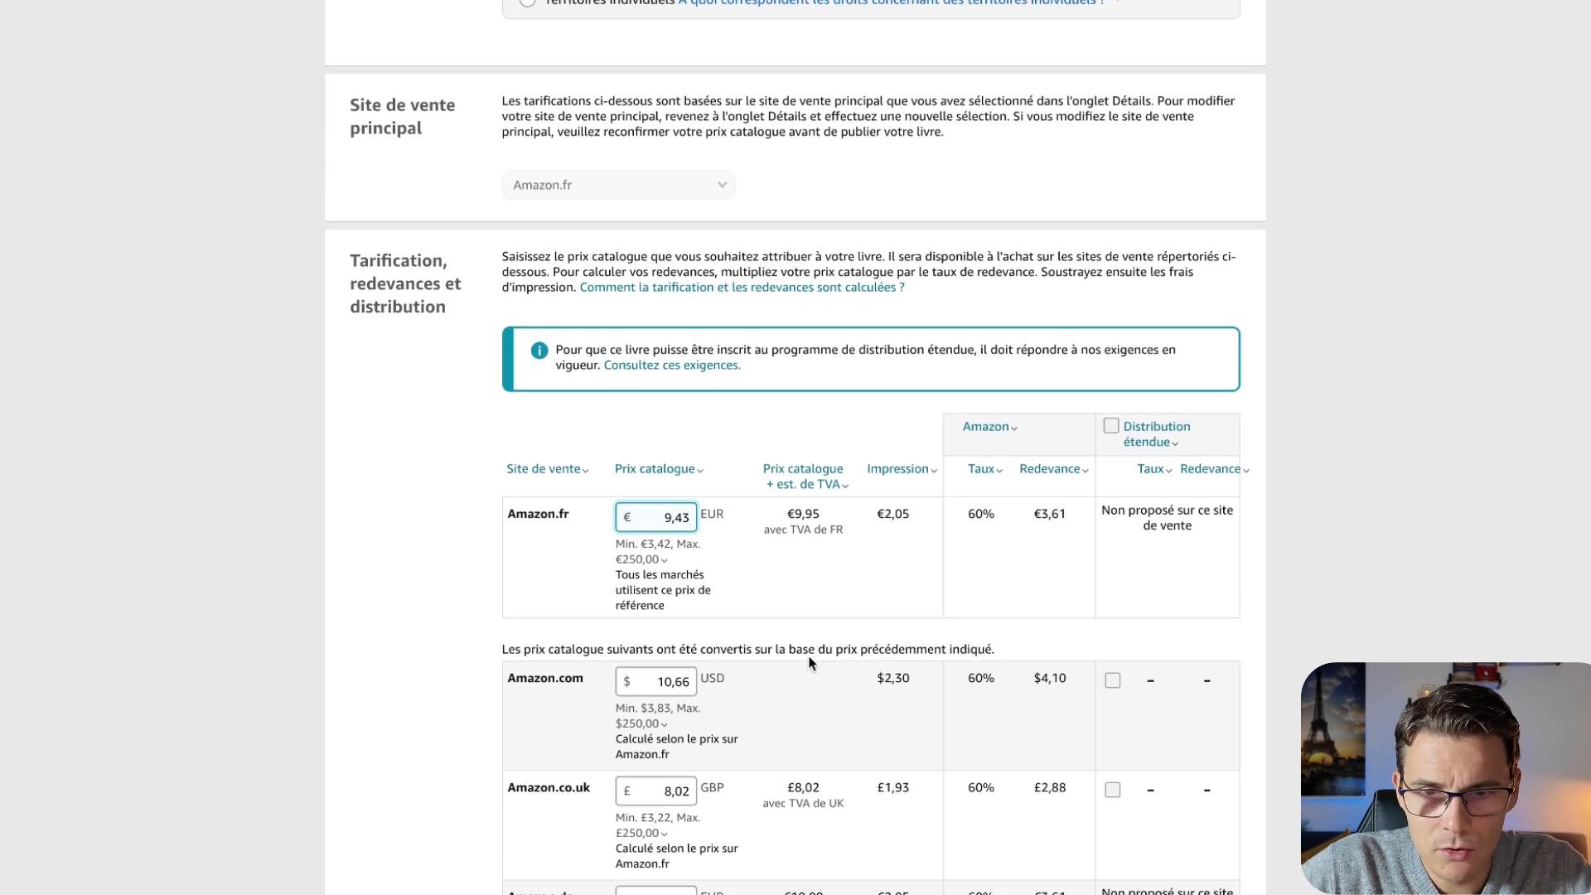
pyautogui.scroll(-1, 809, 660)
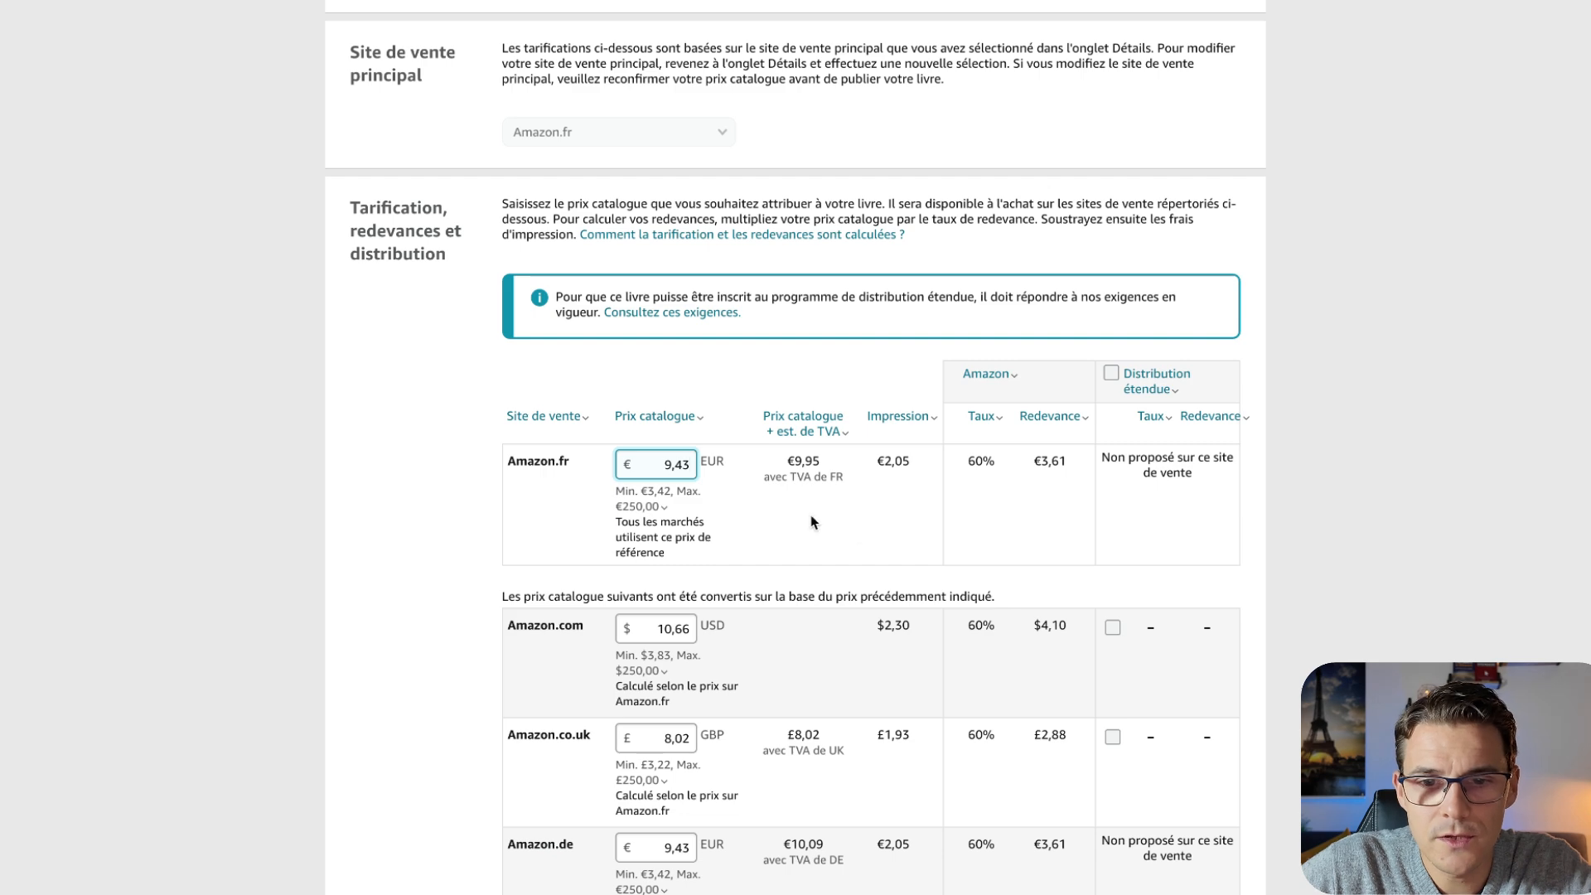
pyautogui.scroll(-2, 841, 557)
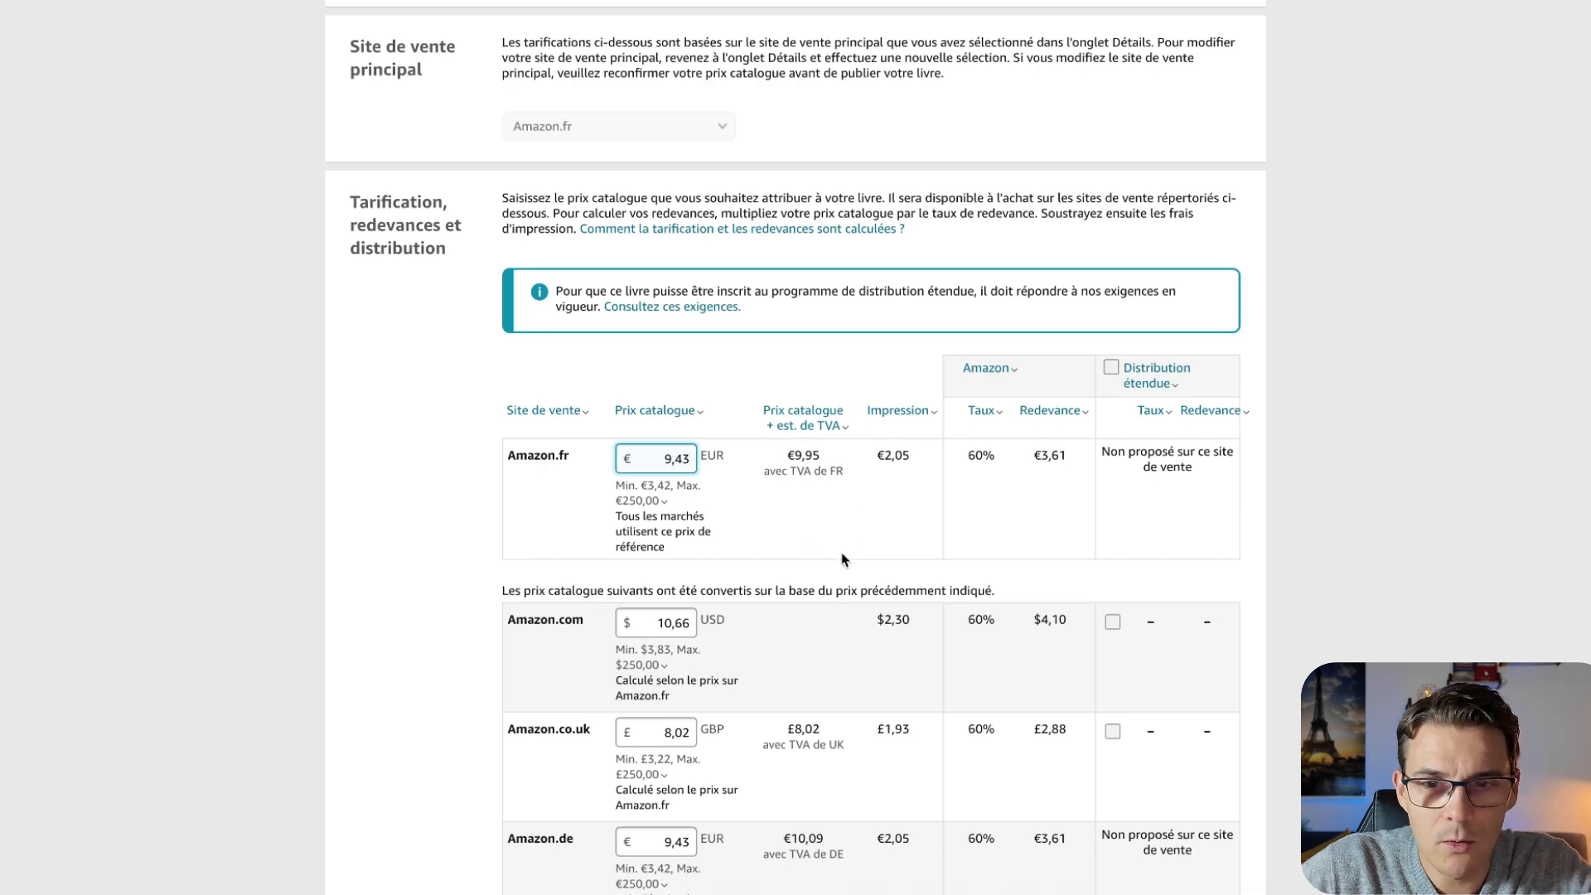
pyautogui.scroll(-1, 842, 559)
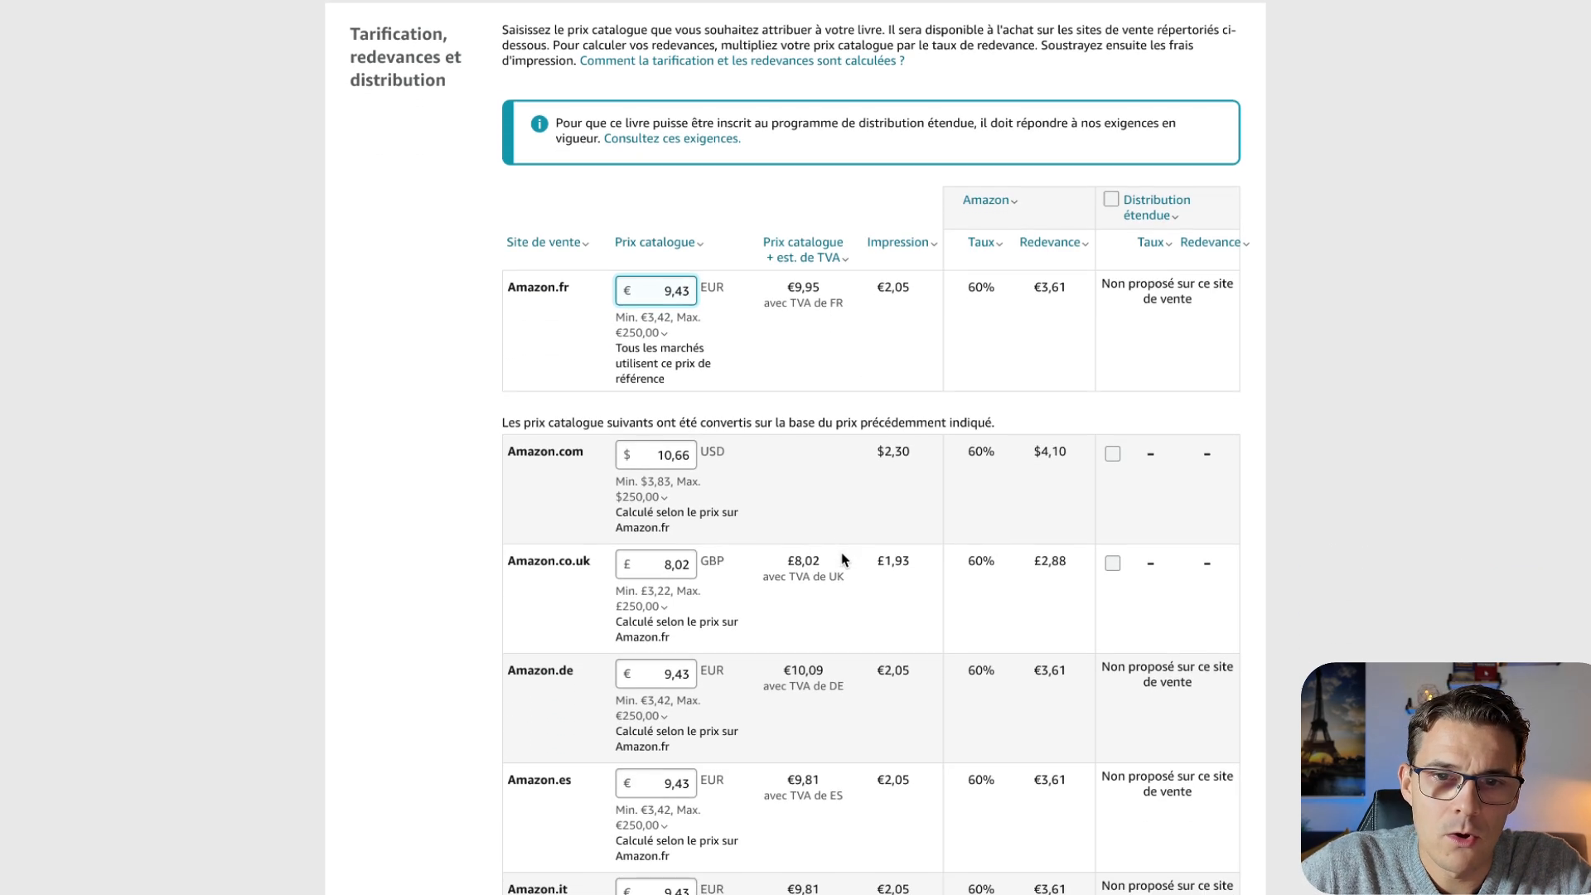
pyautogui.scroll(-3, 845, 554)
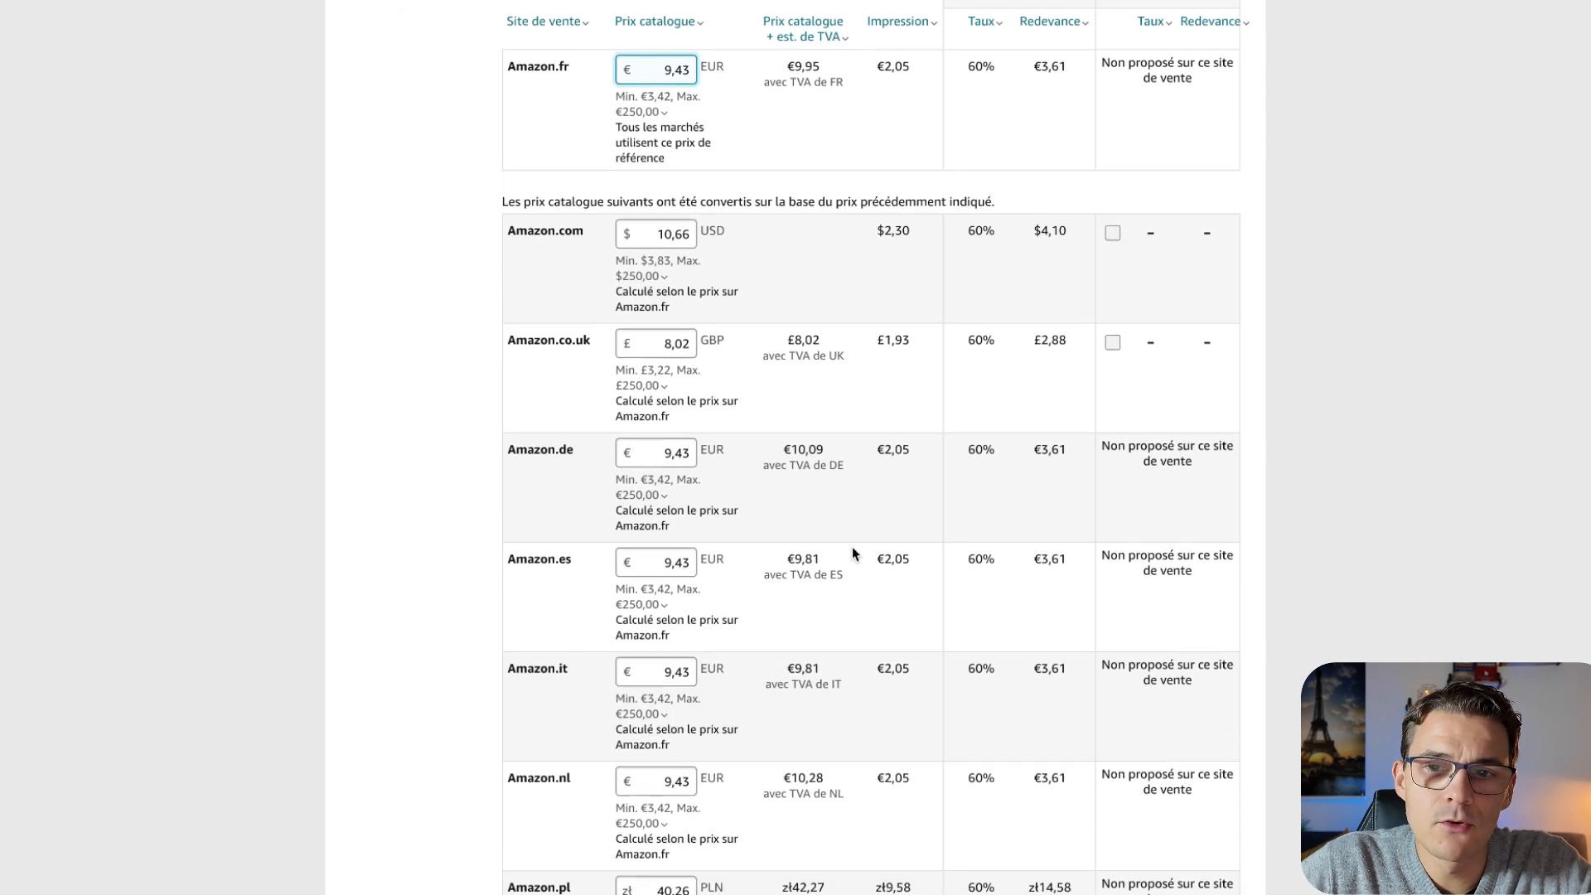
pyautogui.scroll(-3, 852, 547)
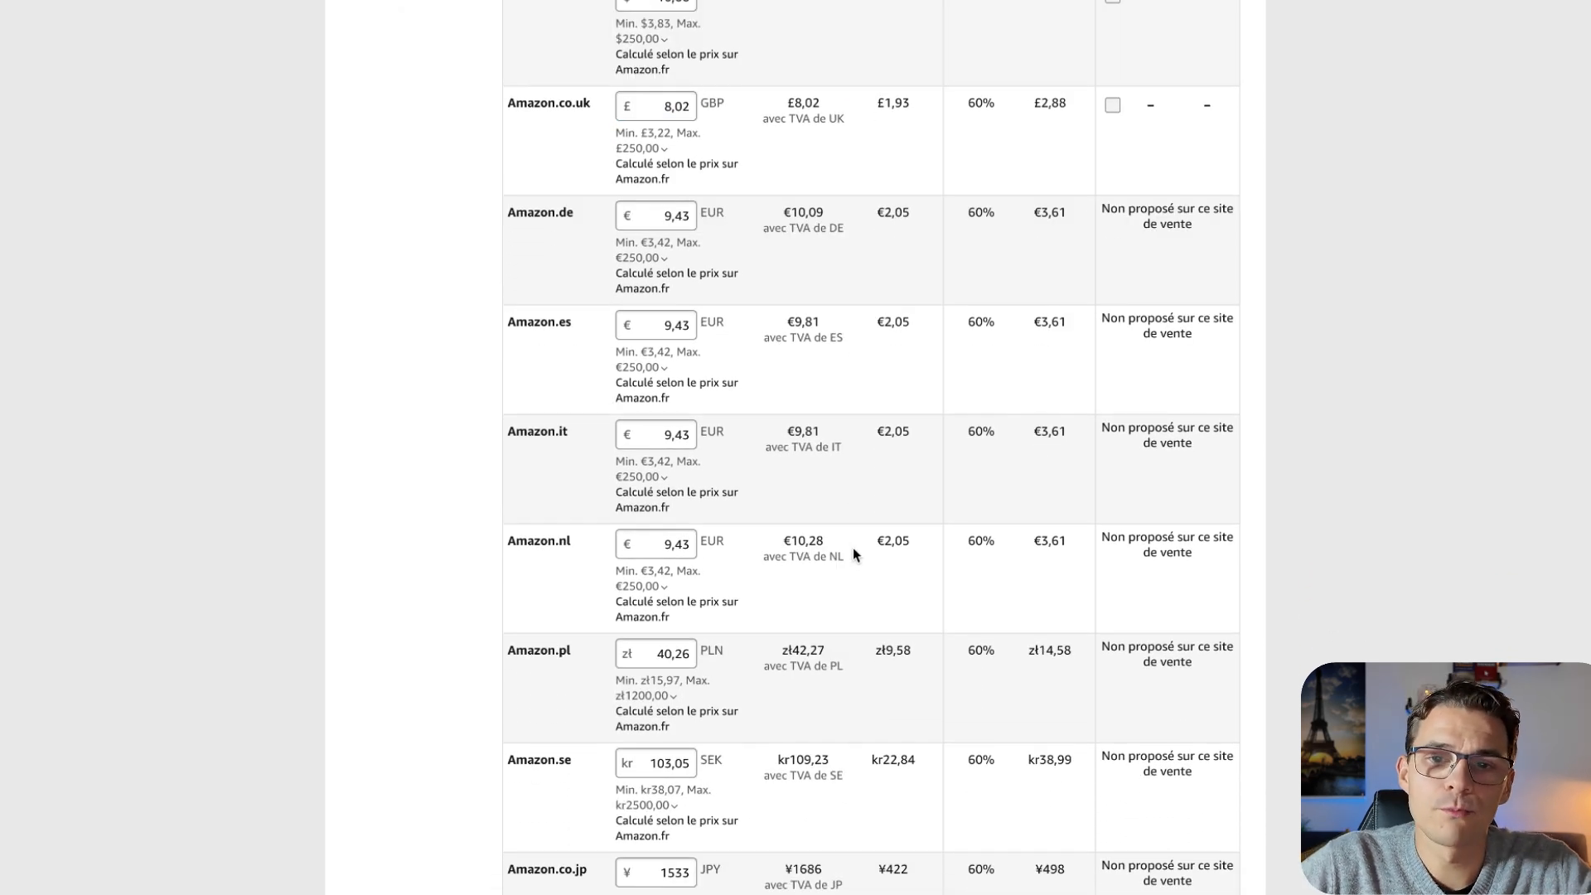